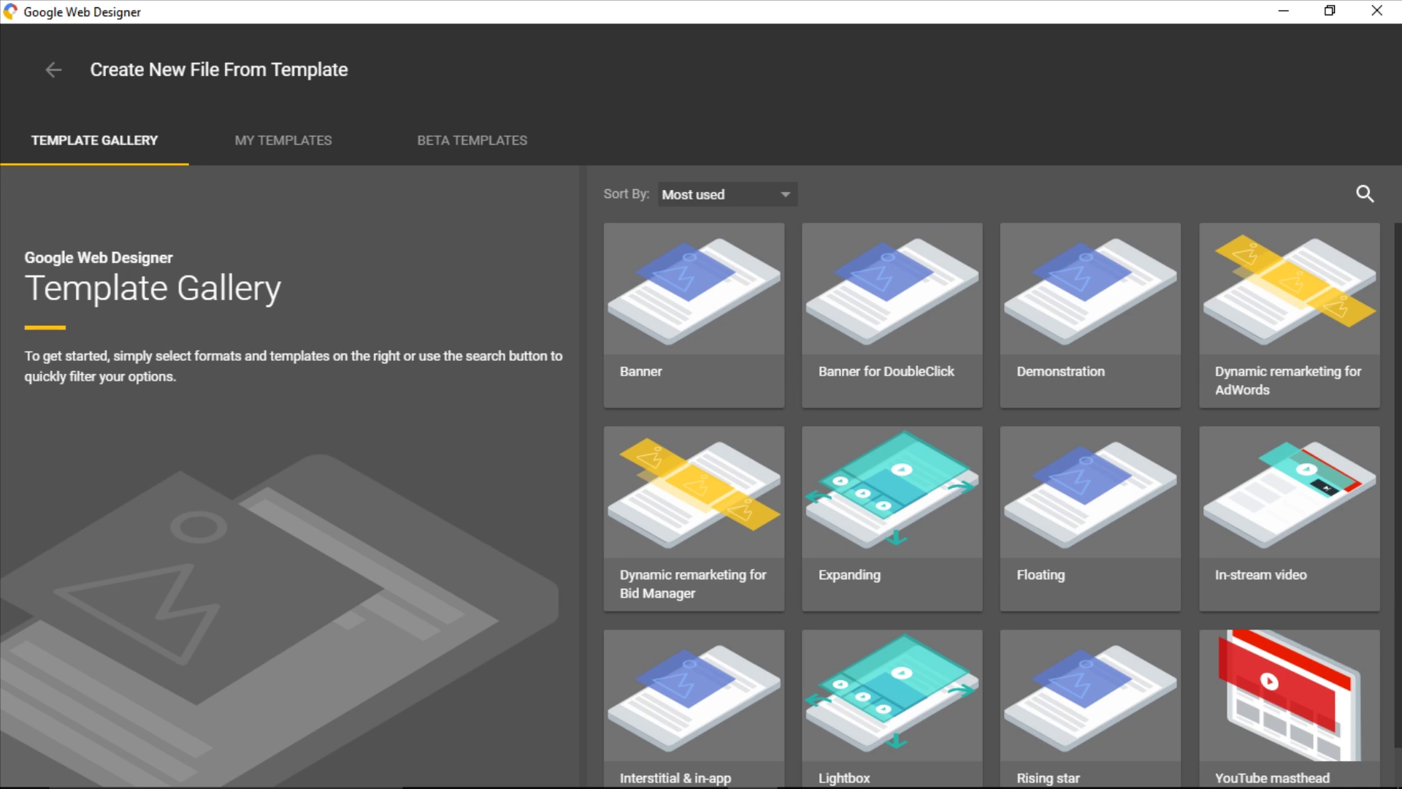
# Look at the Banner, Demonstration and YouTube masthead descriptions in the template gallery, and leave the gallery
pyautogui.click(694, 314)
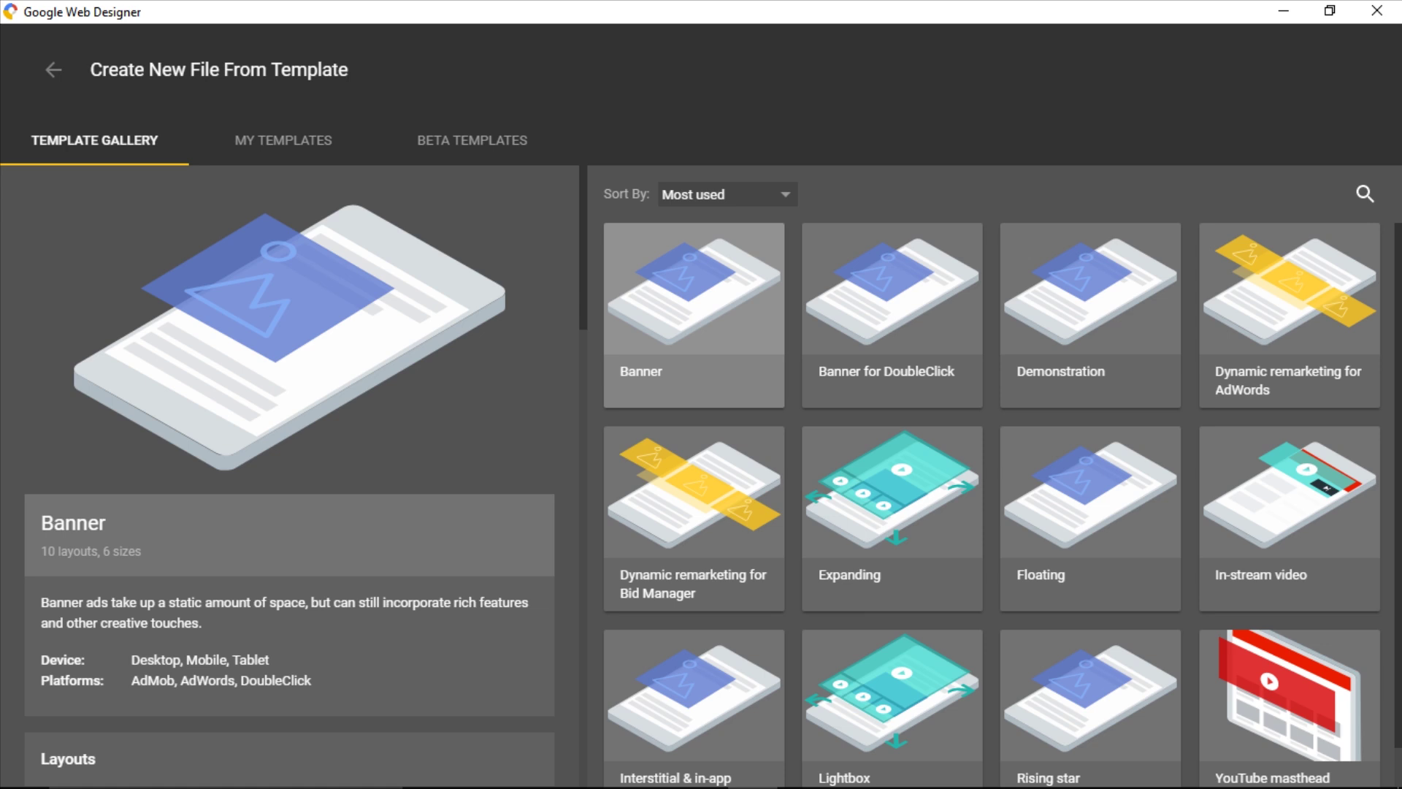
pyautogui.click(1091, 307)
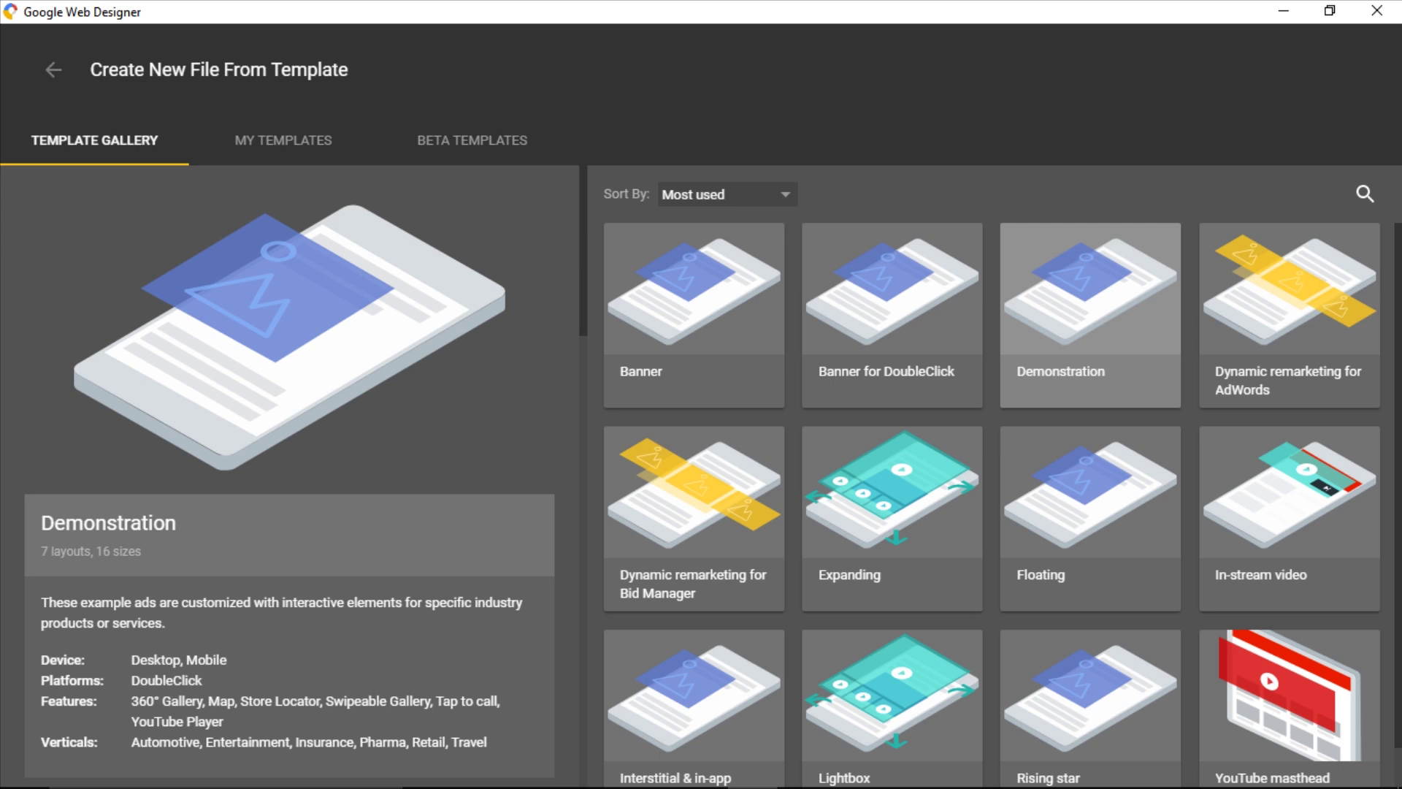
pyautogui.click(1290, 694)
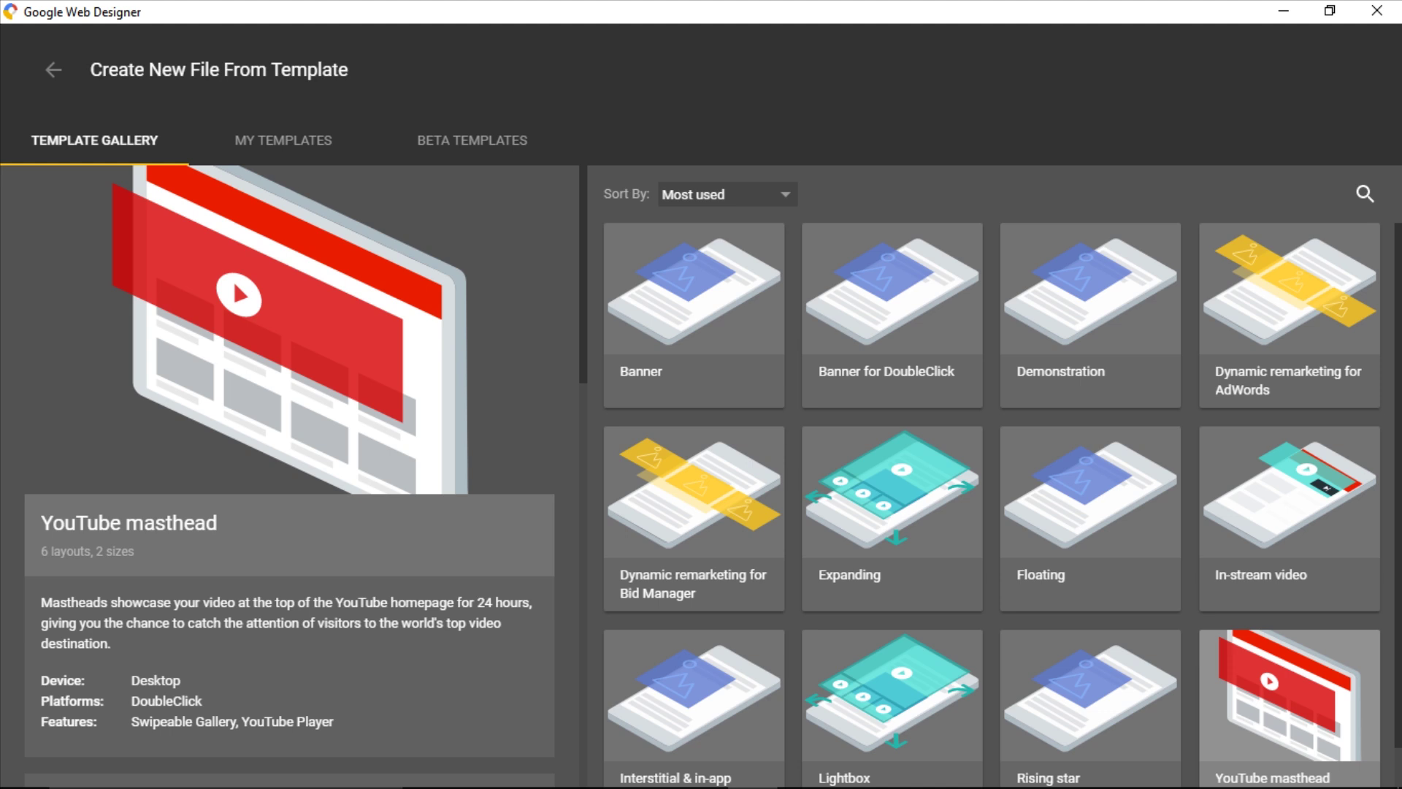
pyautogui.press('Escape')
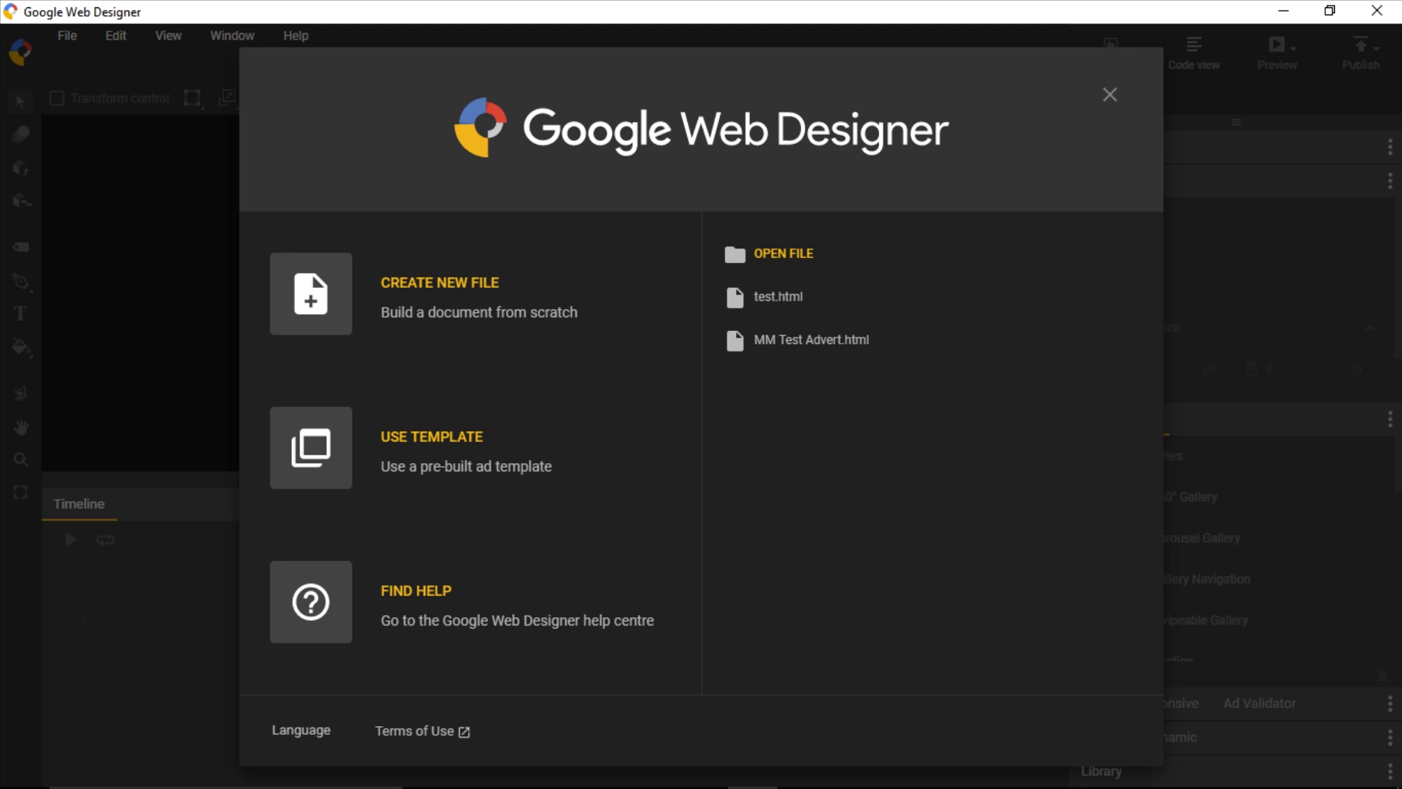
# Start a new blank banner file named "MM Lab Test Animated Ad" and set its environment to AdWords
pyautogui.hotkey('ctrl', 'n')
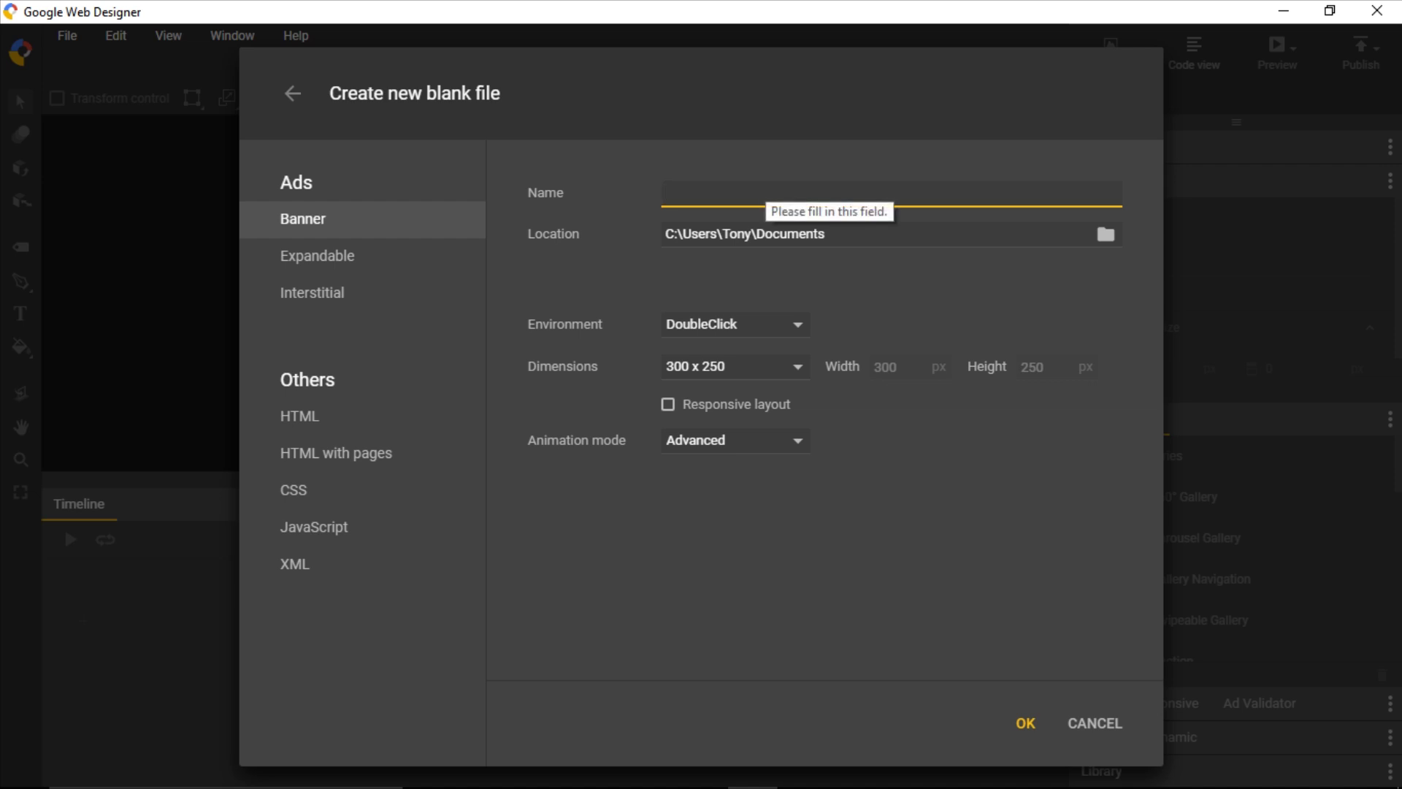
pyautogui.write('MM L')
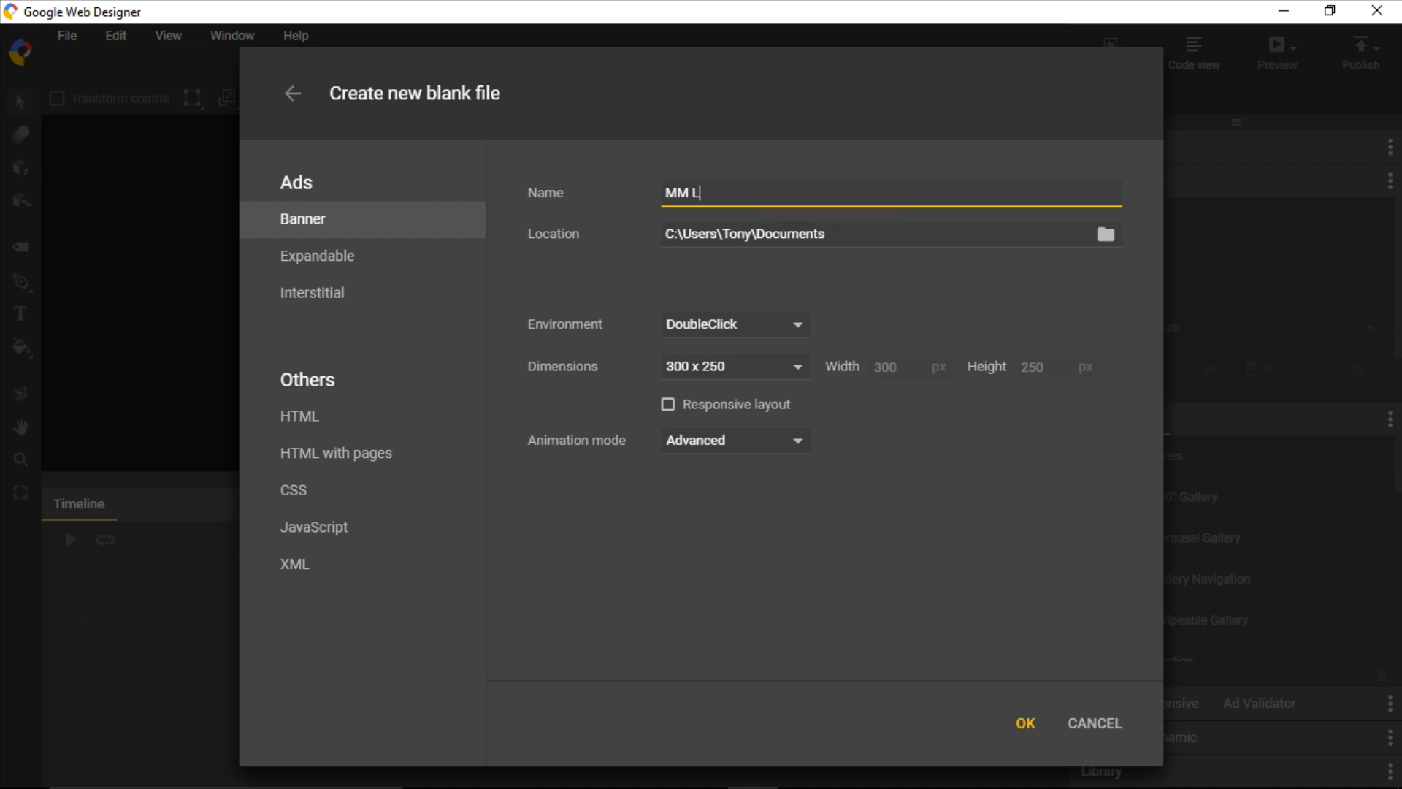
pyautogui.write('ab Test Animated Ad')
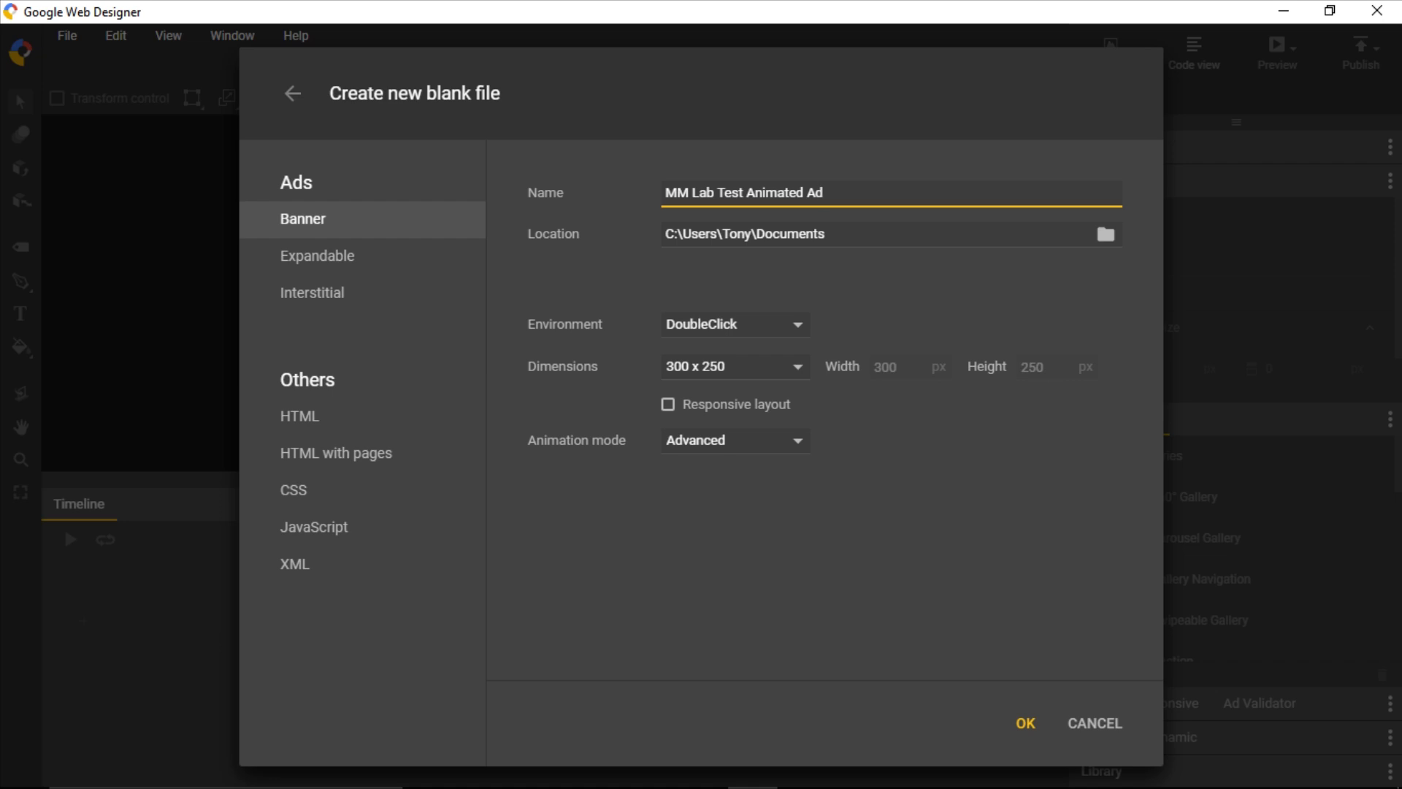
pyautogui.click(730, 323)
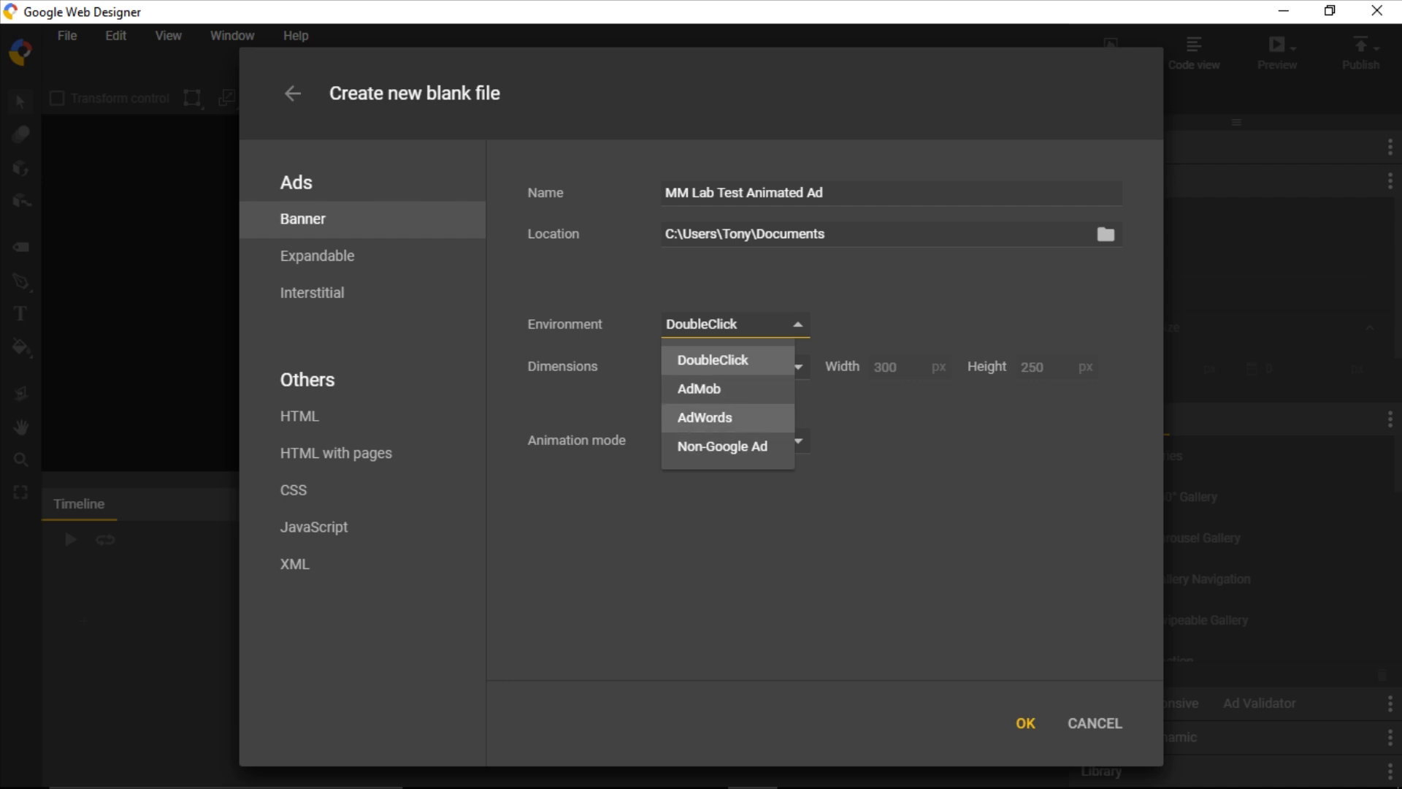
pyautogui.press('Up')
pyautogui.press('Return')
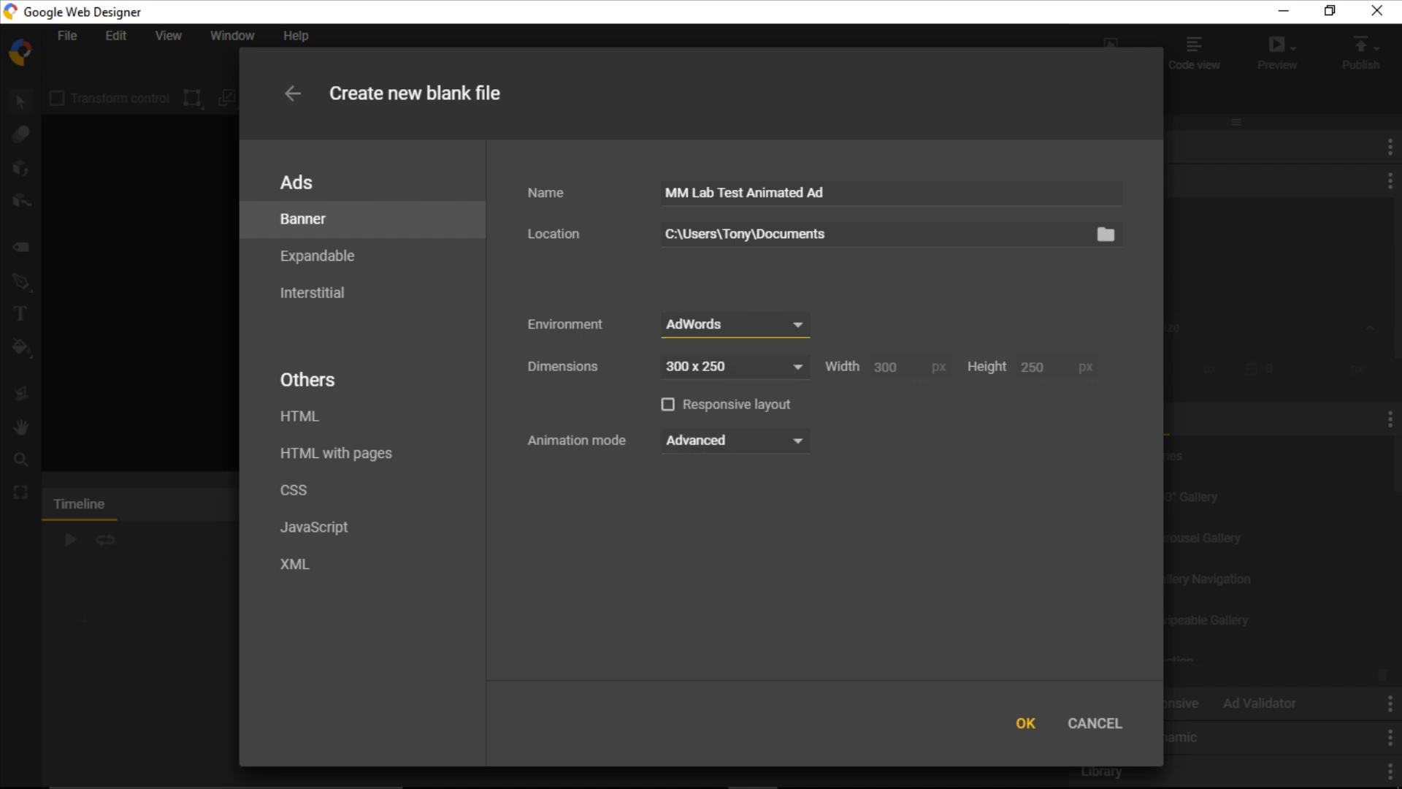
# Review the size and animation mode options, keep 300 x 250 and Advanced, and create the banner file
pyautogui.press('Tab')
pyautogui.press('Return')
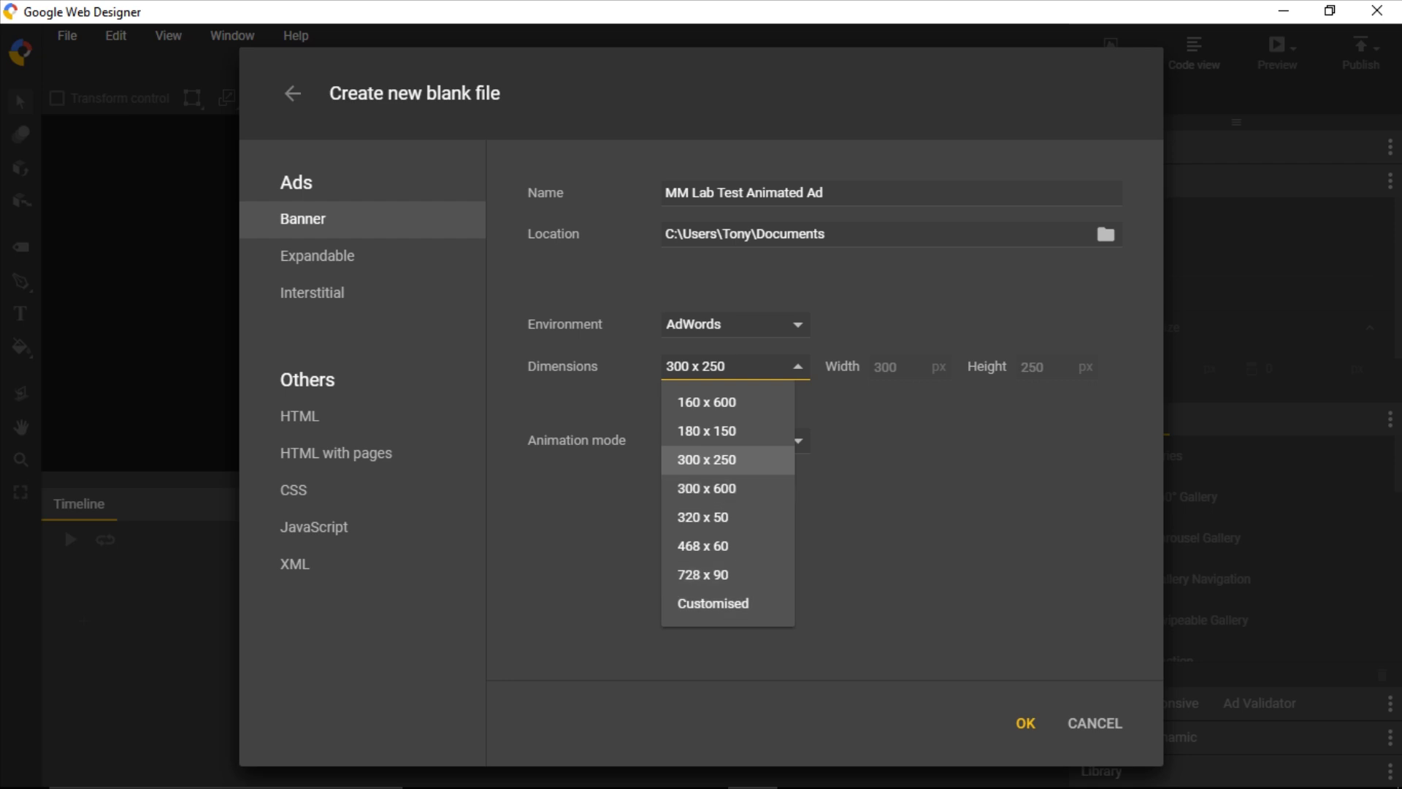
pyautogui.press('Escape')
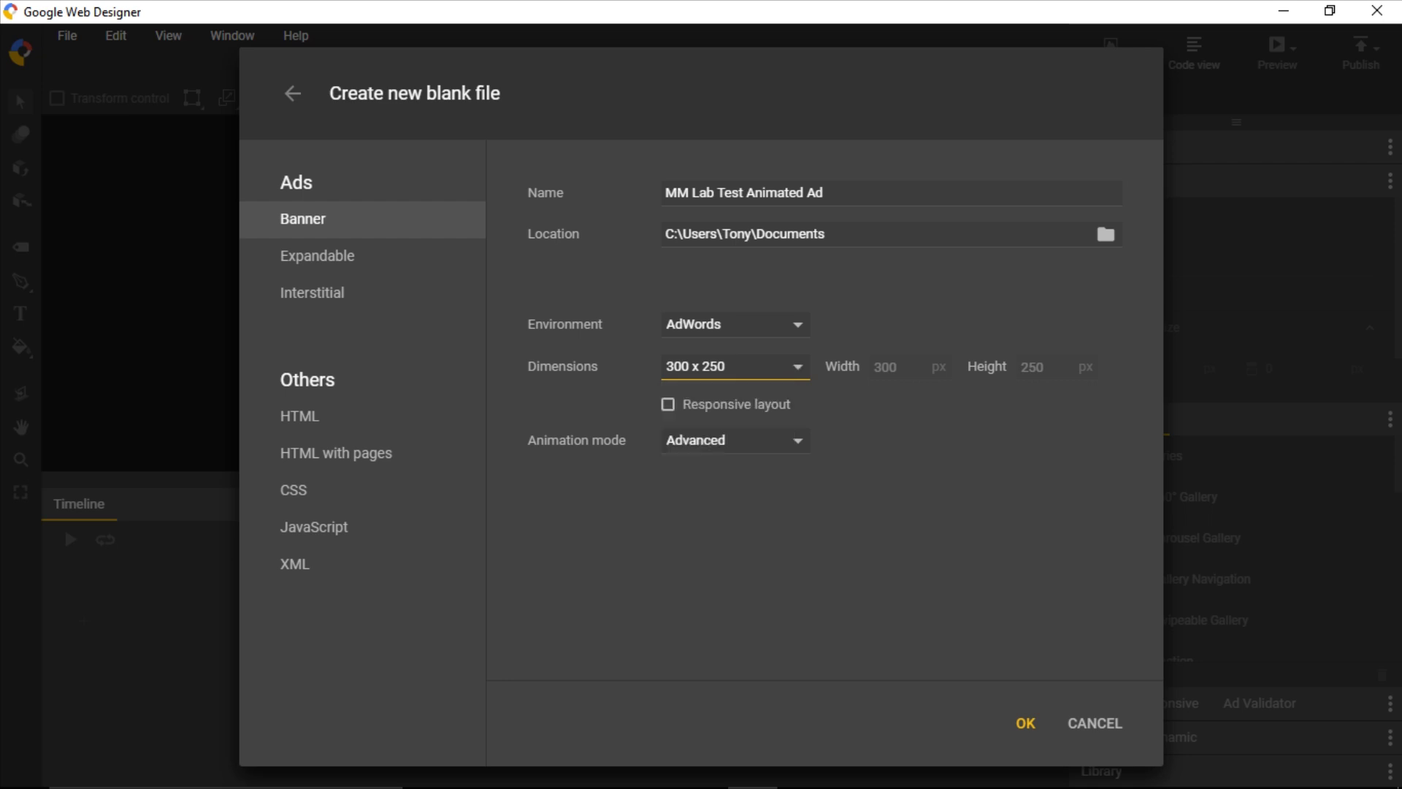
pyautogui.press('Tab')
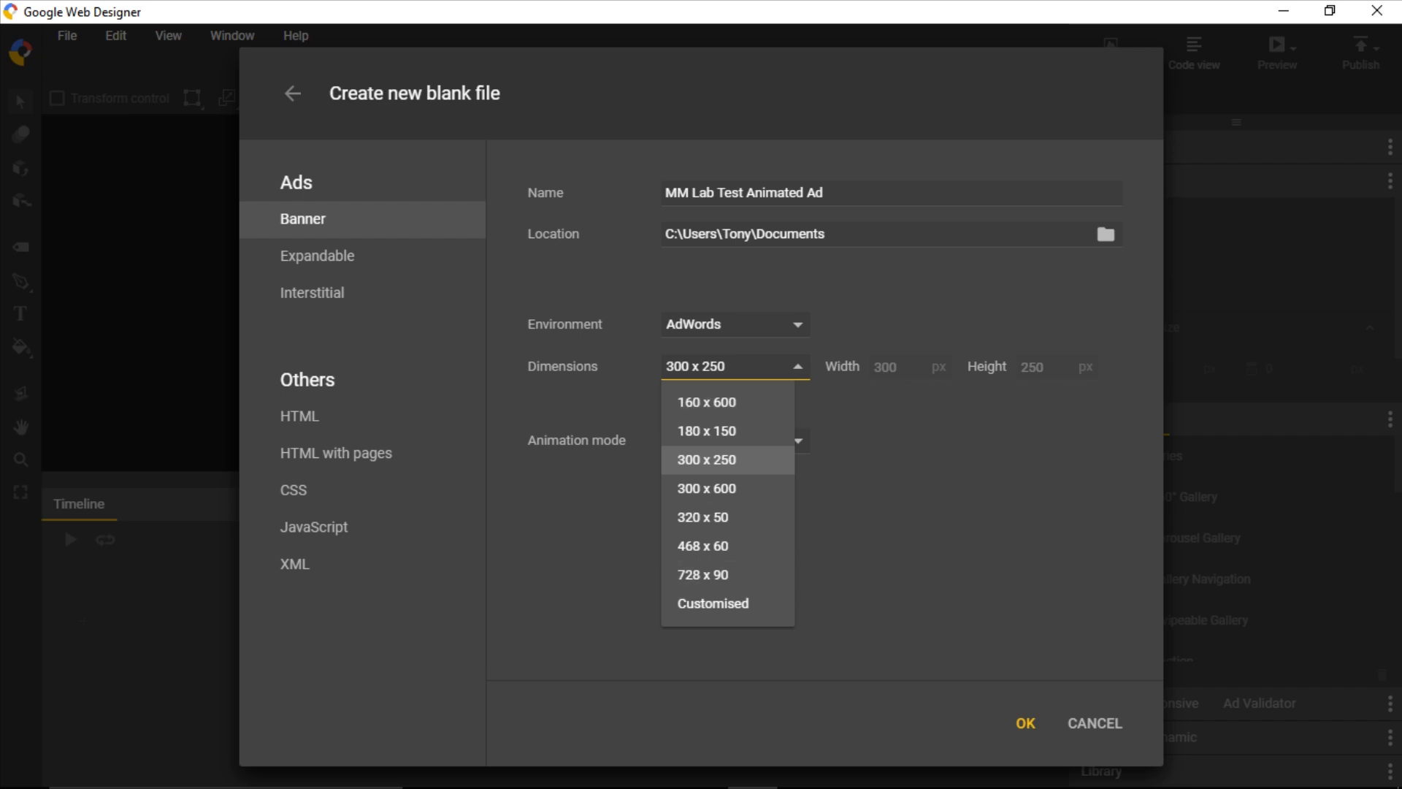
pyautogui.press('Escape')
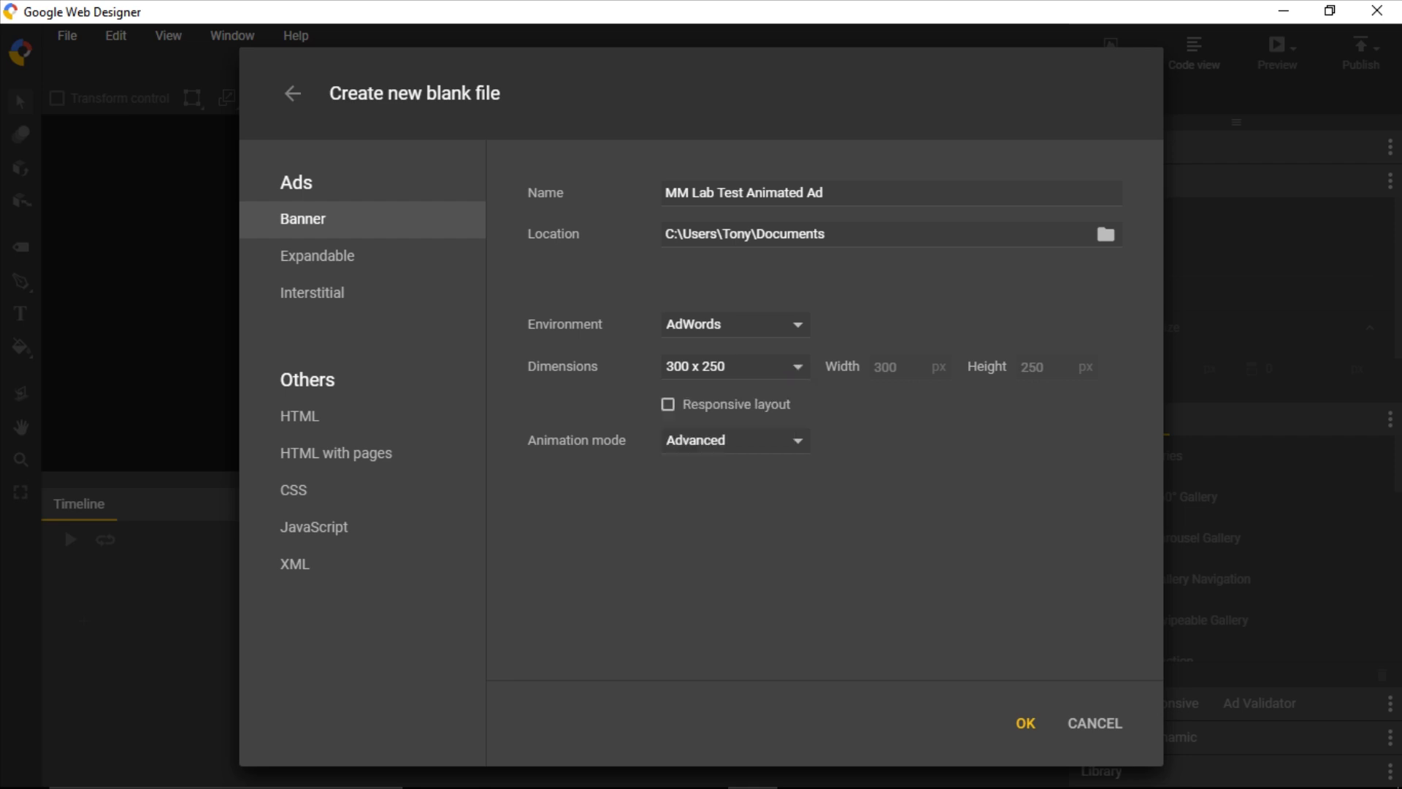
pyautogui.press('space')
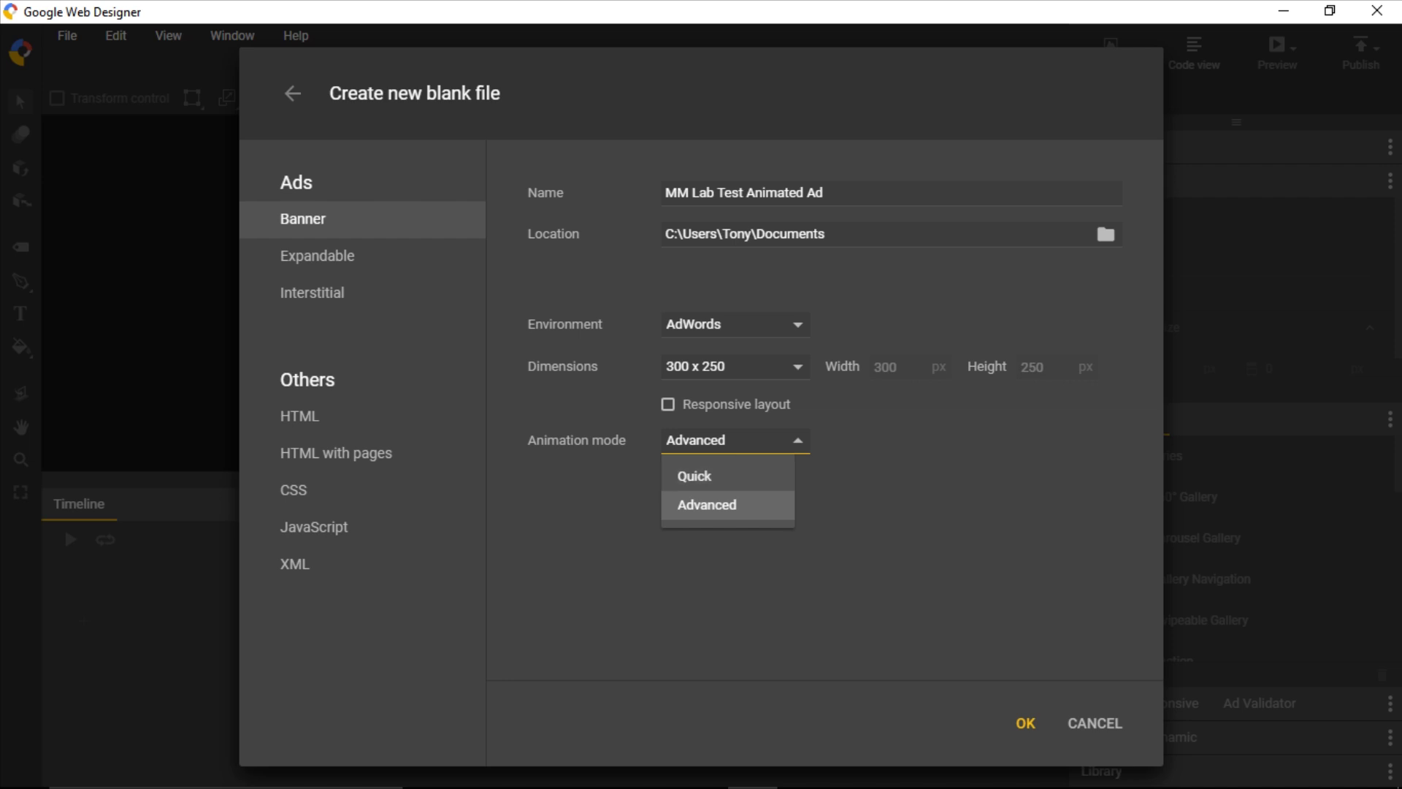
pyautogui.press('Escape')
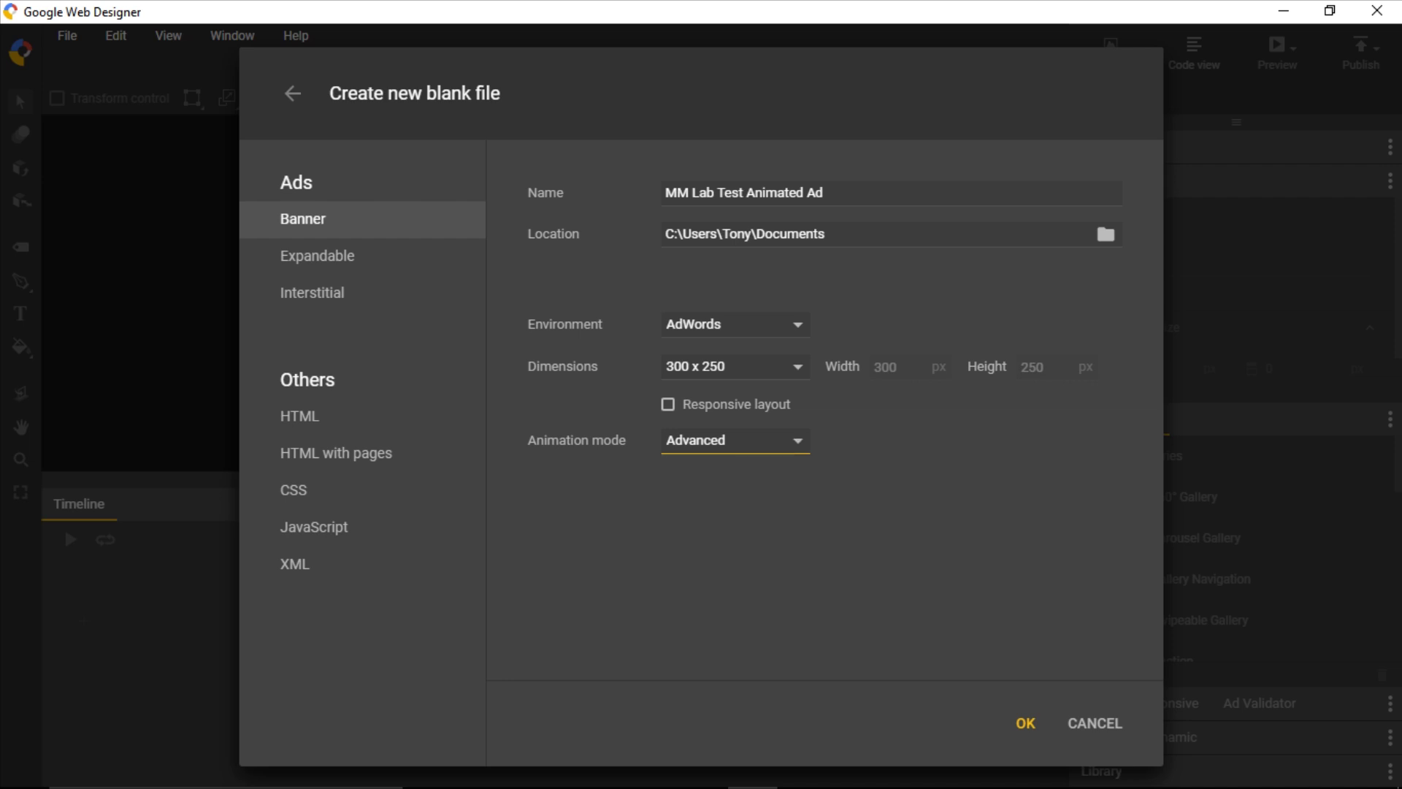
pyautogui.press('Tab')
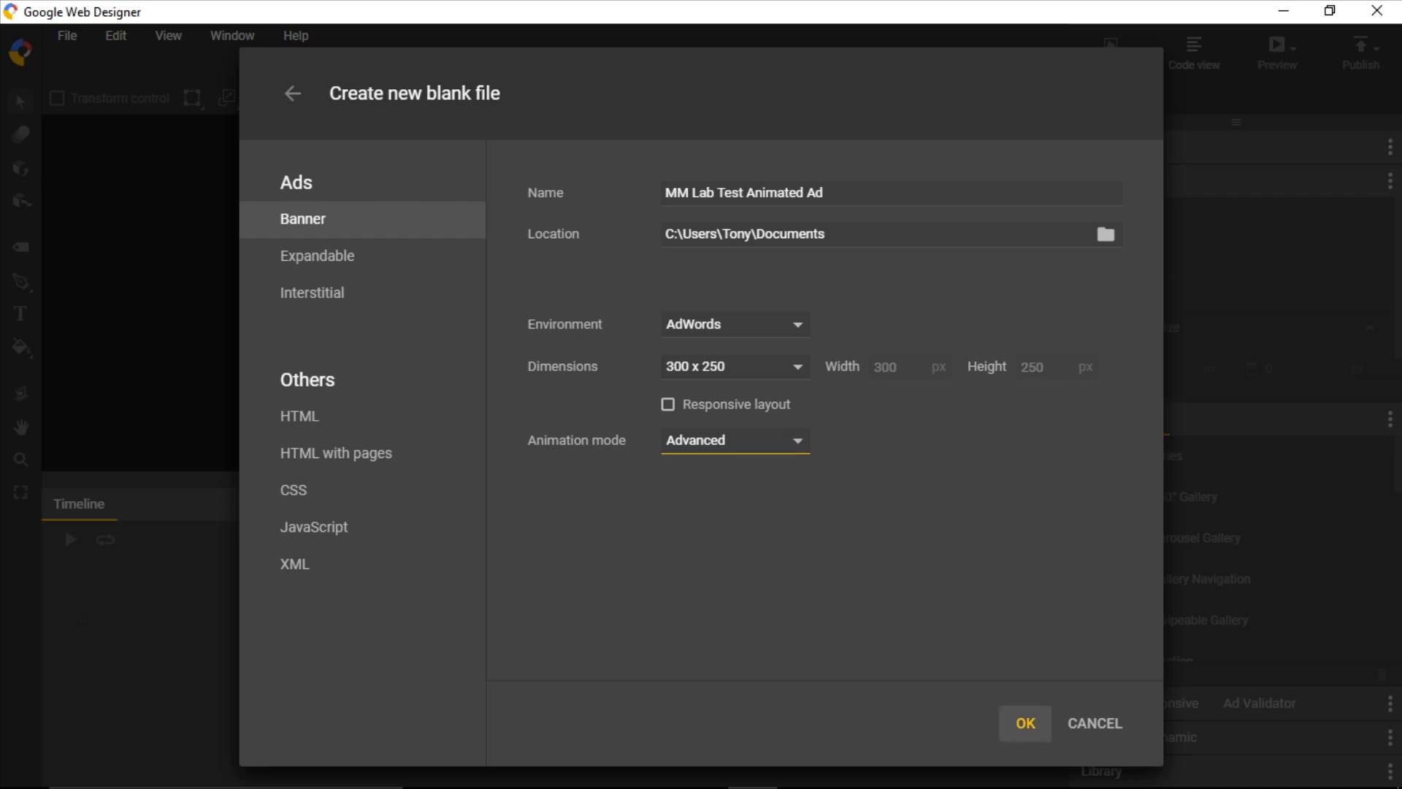
pyautogui.press('Return')
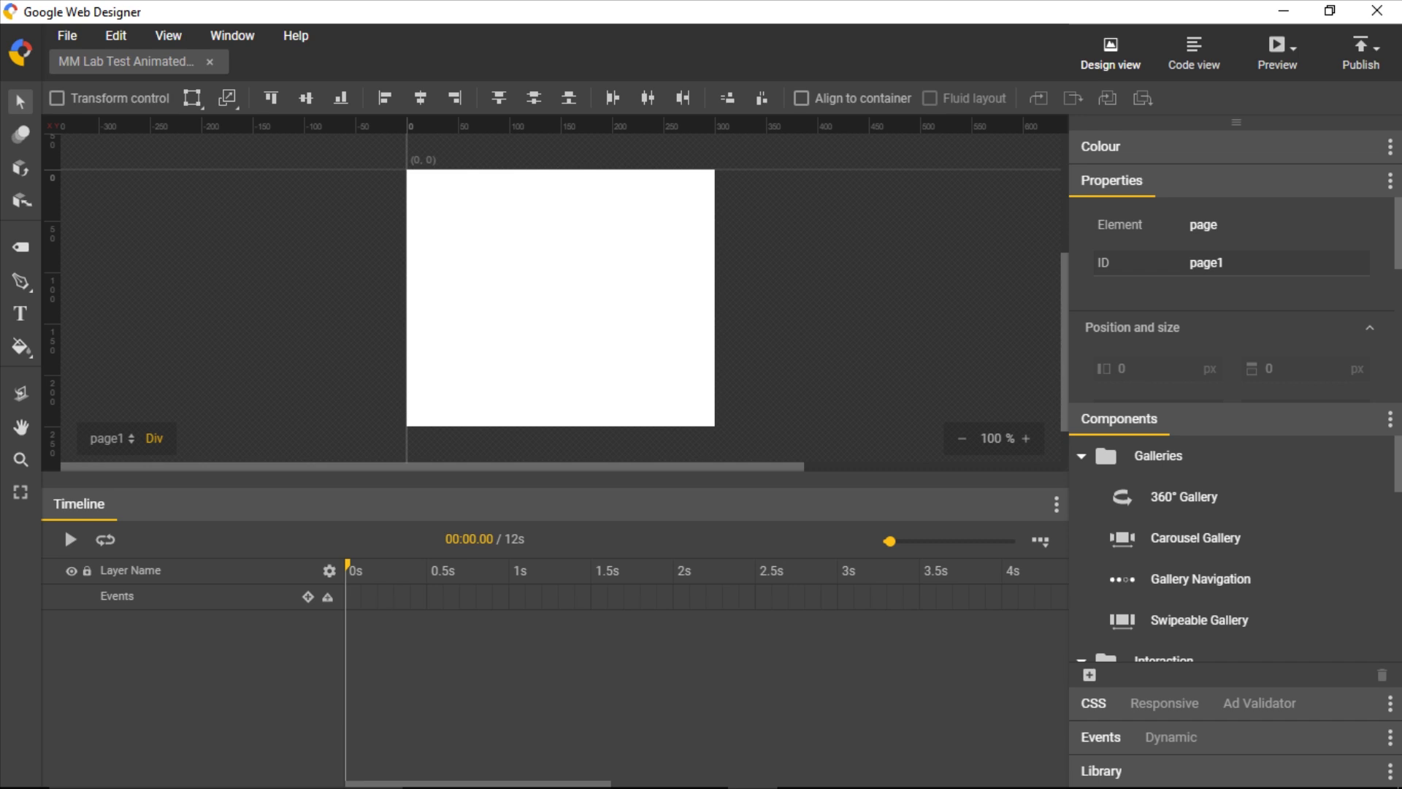
# Switch to the PowerPoint slide show and advance to the "An Example Advert" slide
pyautogui.press('super+Tab')
pyautogui.press('Right')
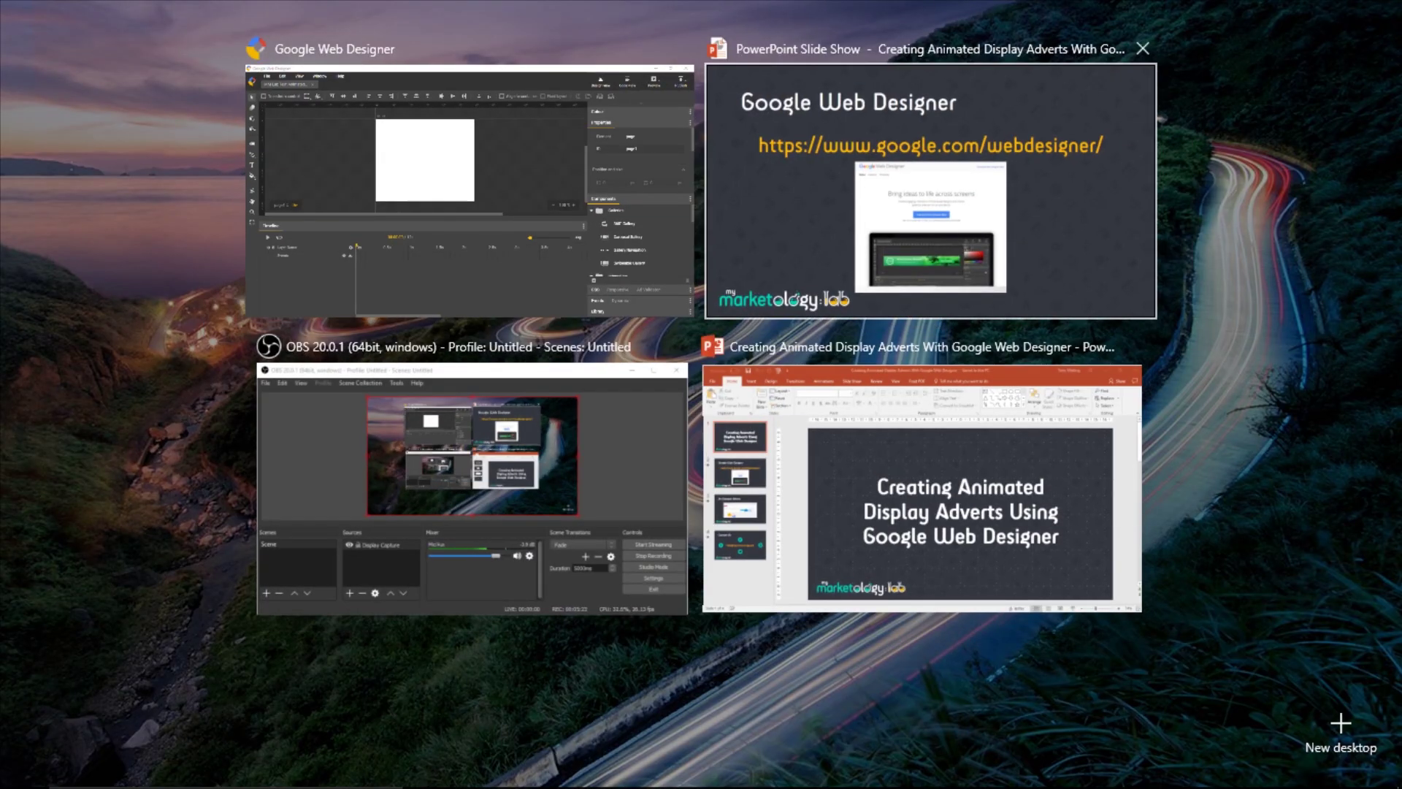
pyautogui.press('Return')
pyautogui.press('Right')
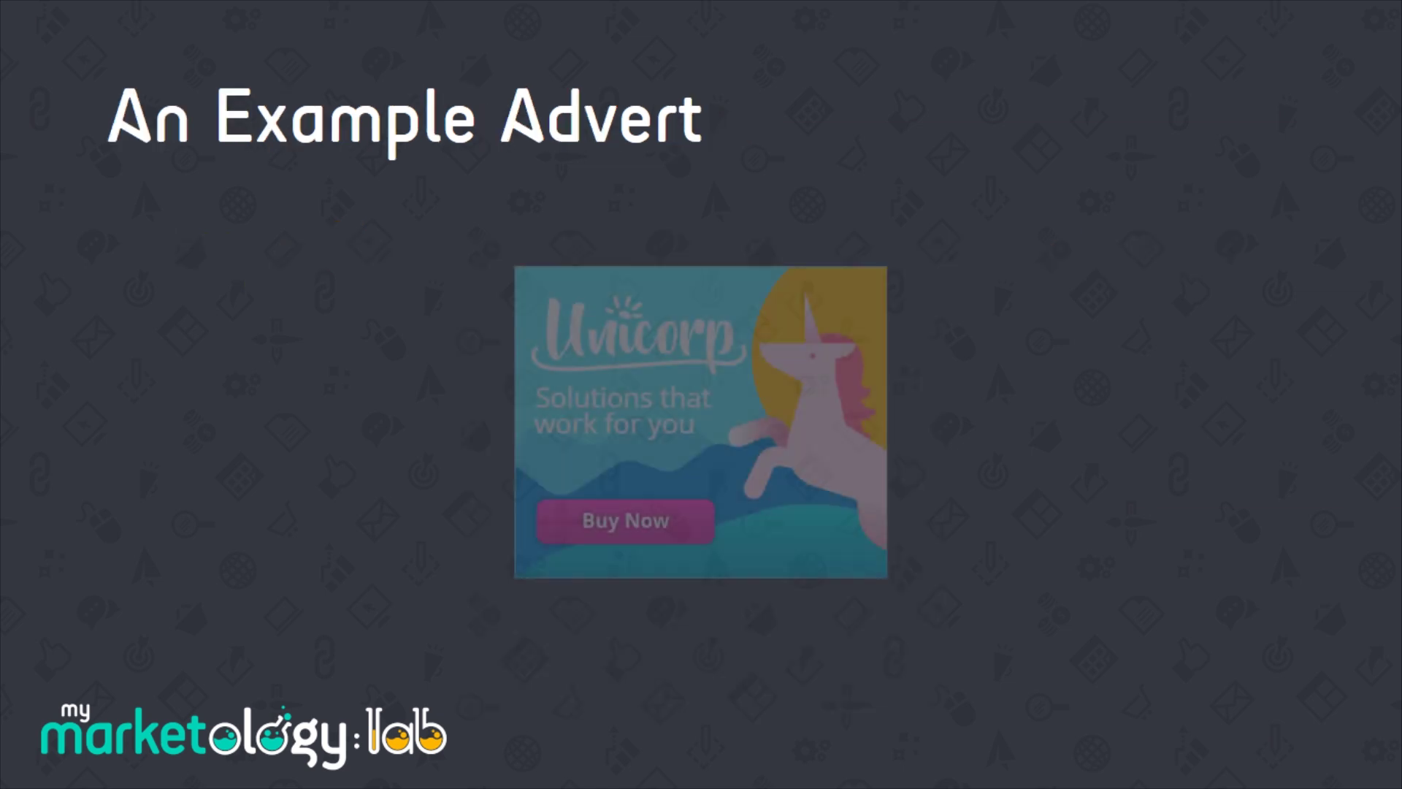
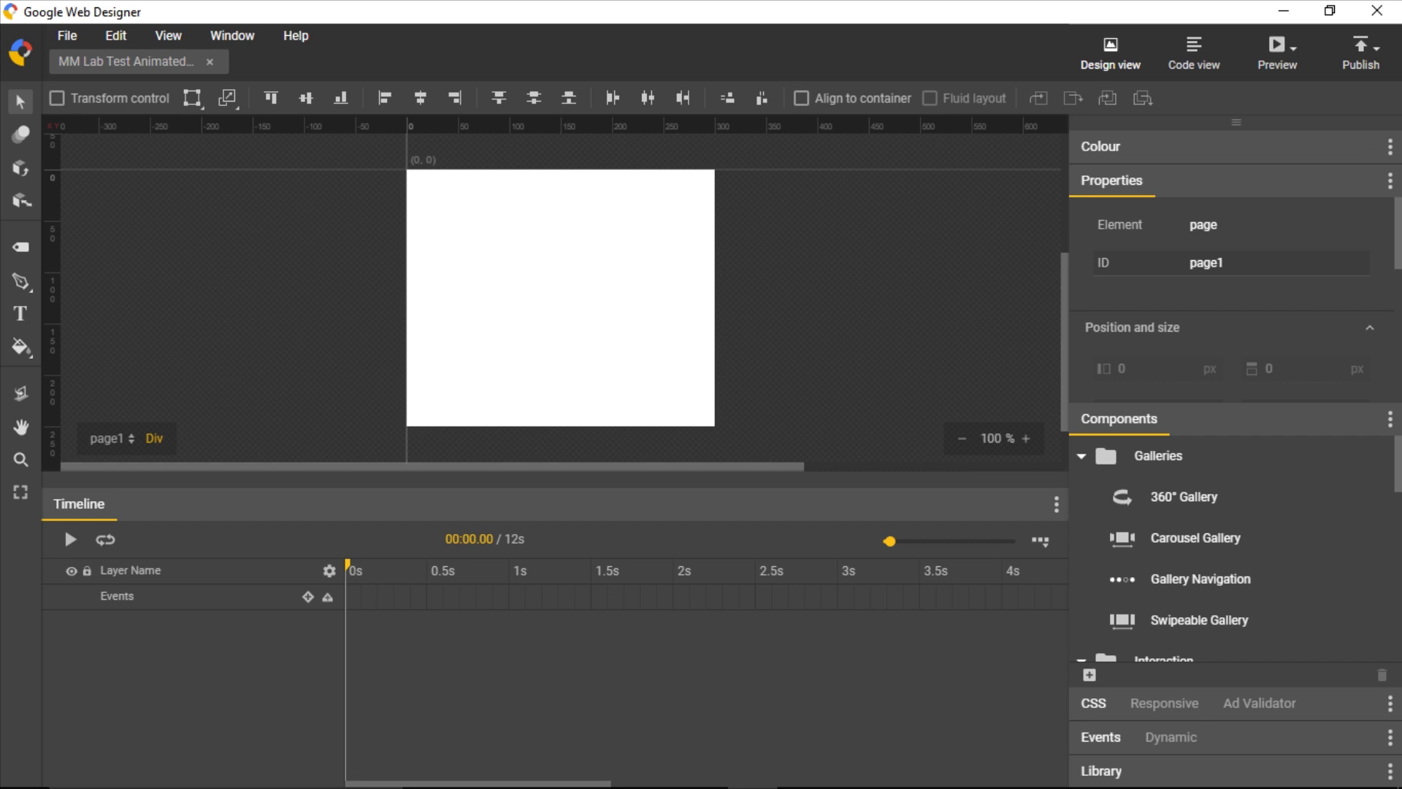
# Import all the images in the MM LAB AD IMAGES folder, from Buy_Now through Unicorn, as assets
pyautogui.click(67, 35)
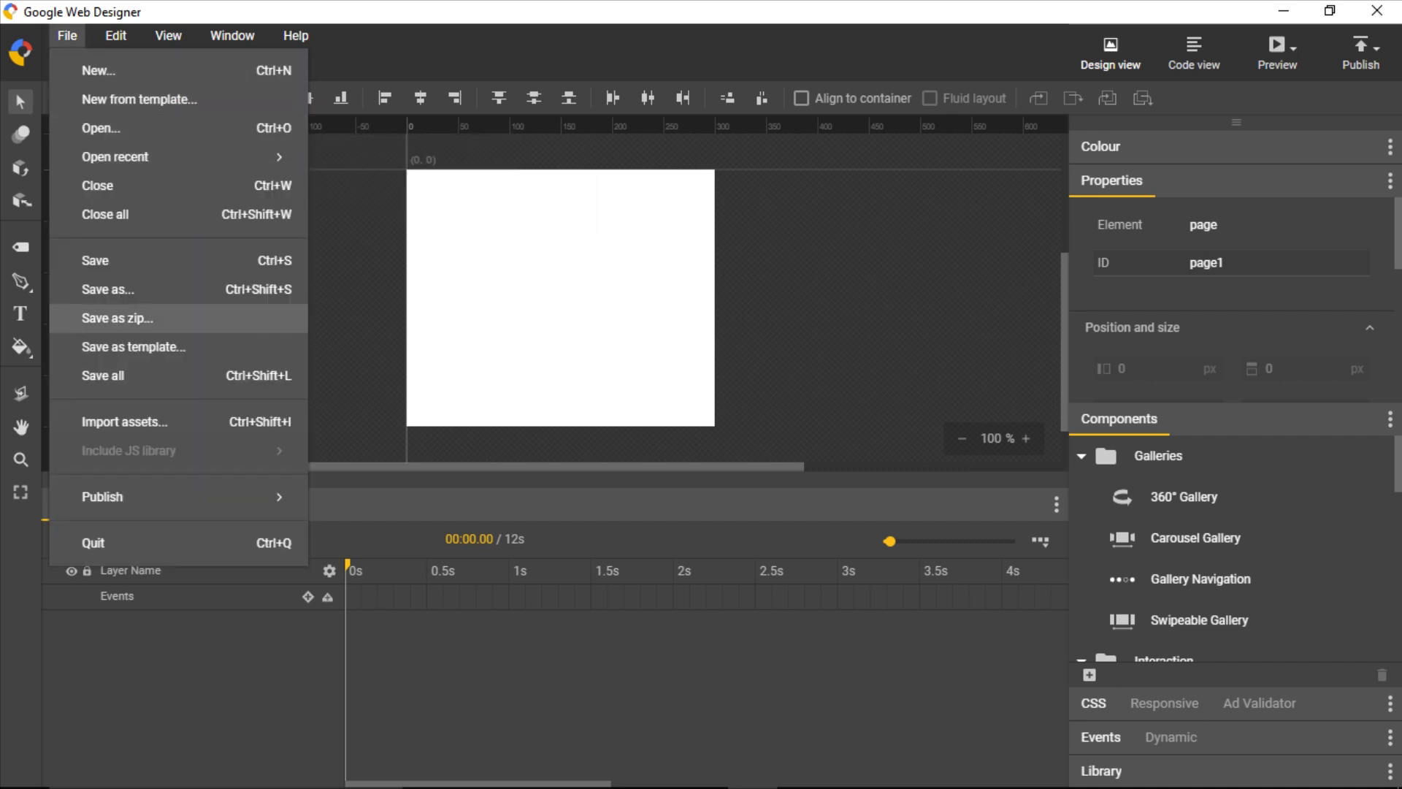
pyautogui.click(124, 422)
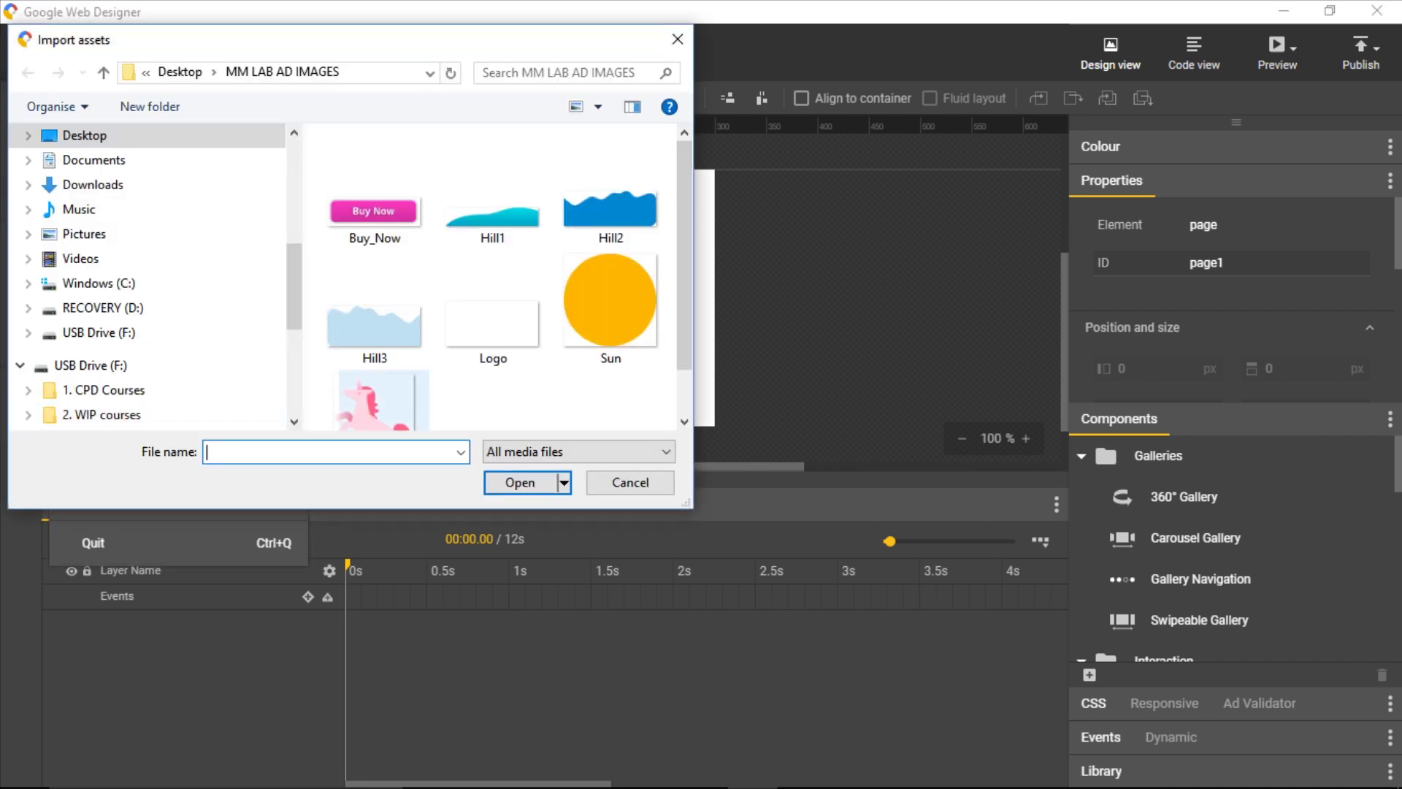
pyautogui.click(375, 190)
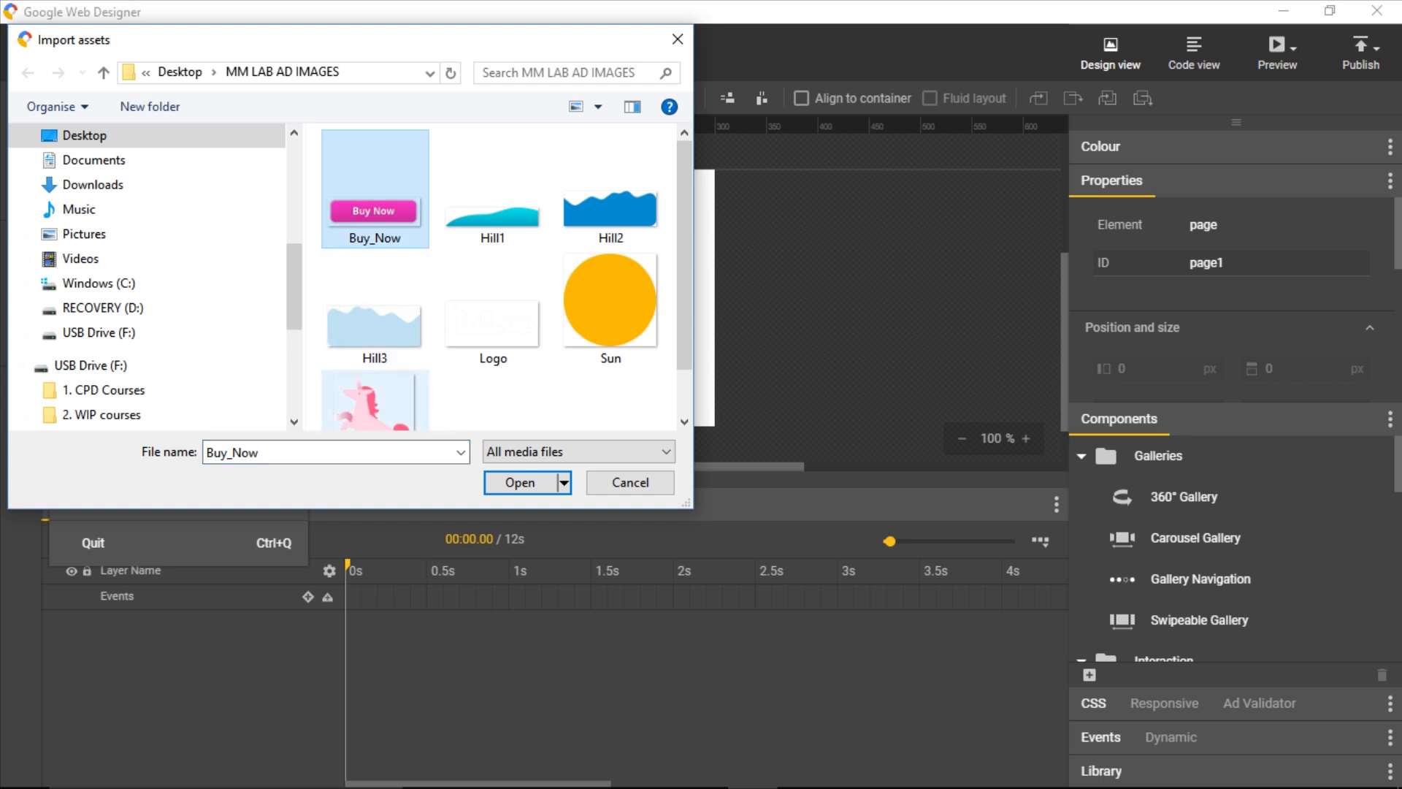
pyautogui.hotkey('shift', 'End')
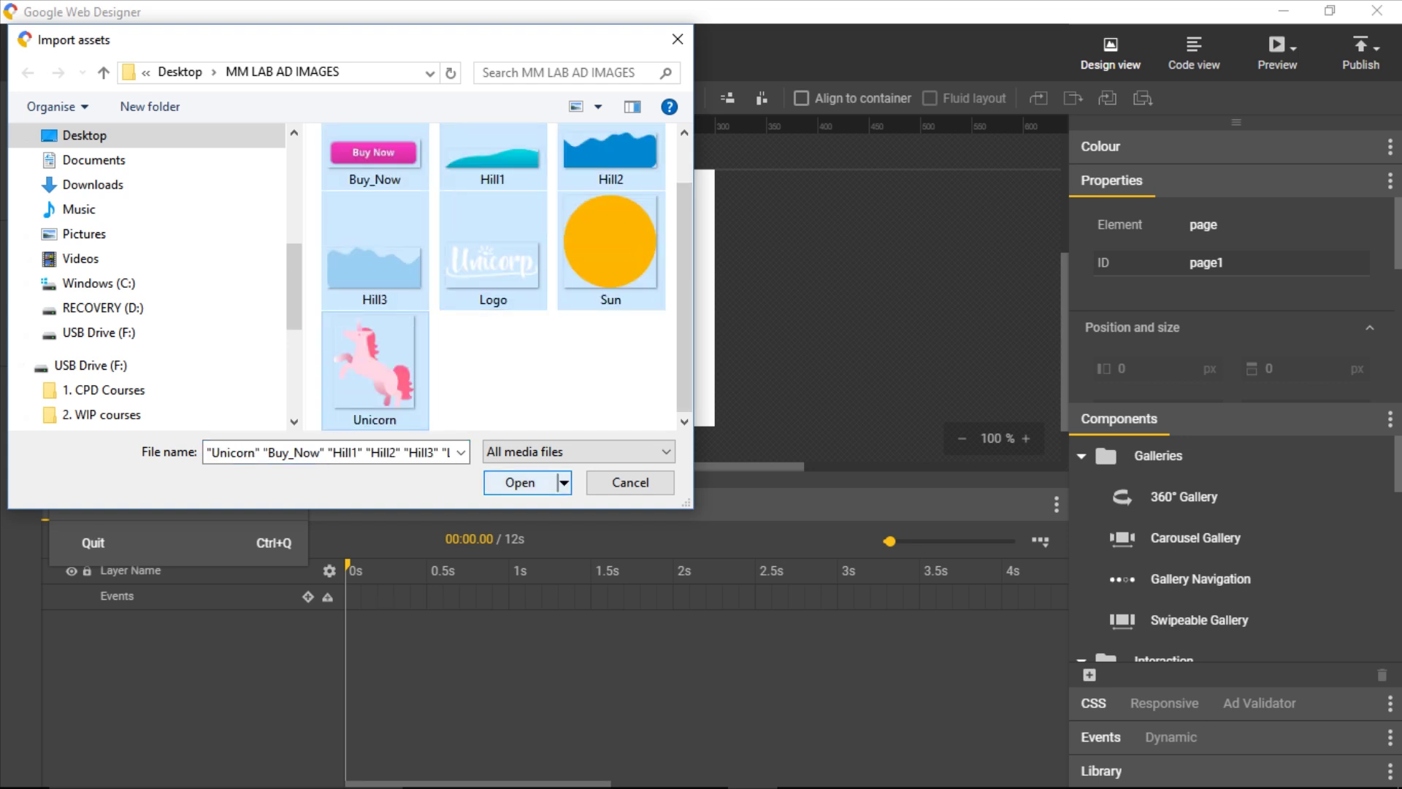
pyautogui.press('Return')
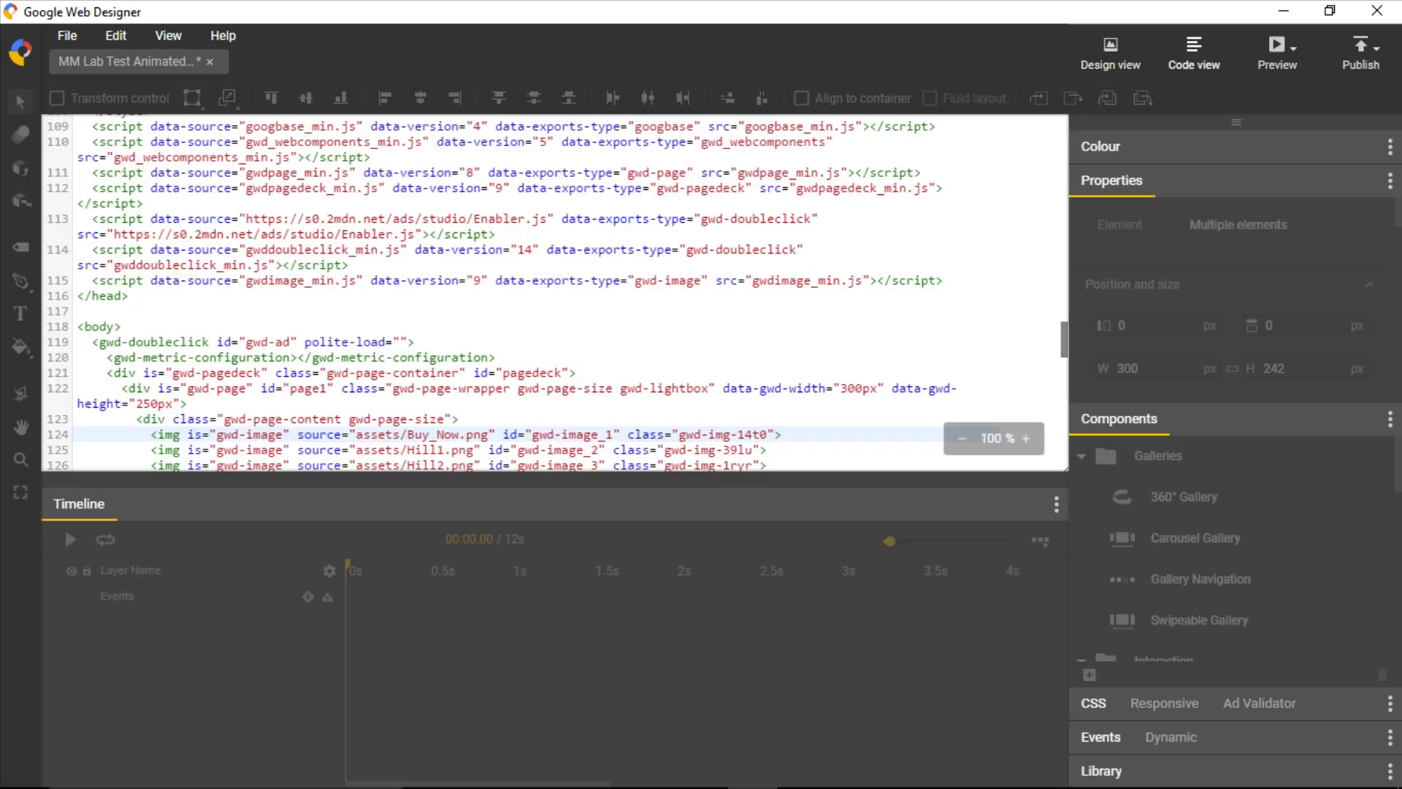
# Look through the HTML and CSS generated for the banner in the code view
pyautogui.scroll(20, 555, 292)
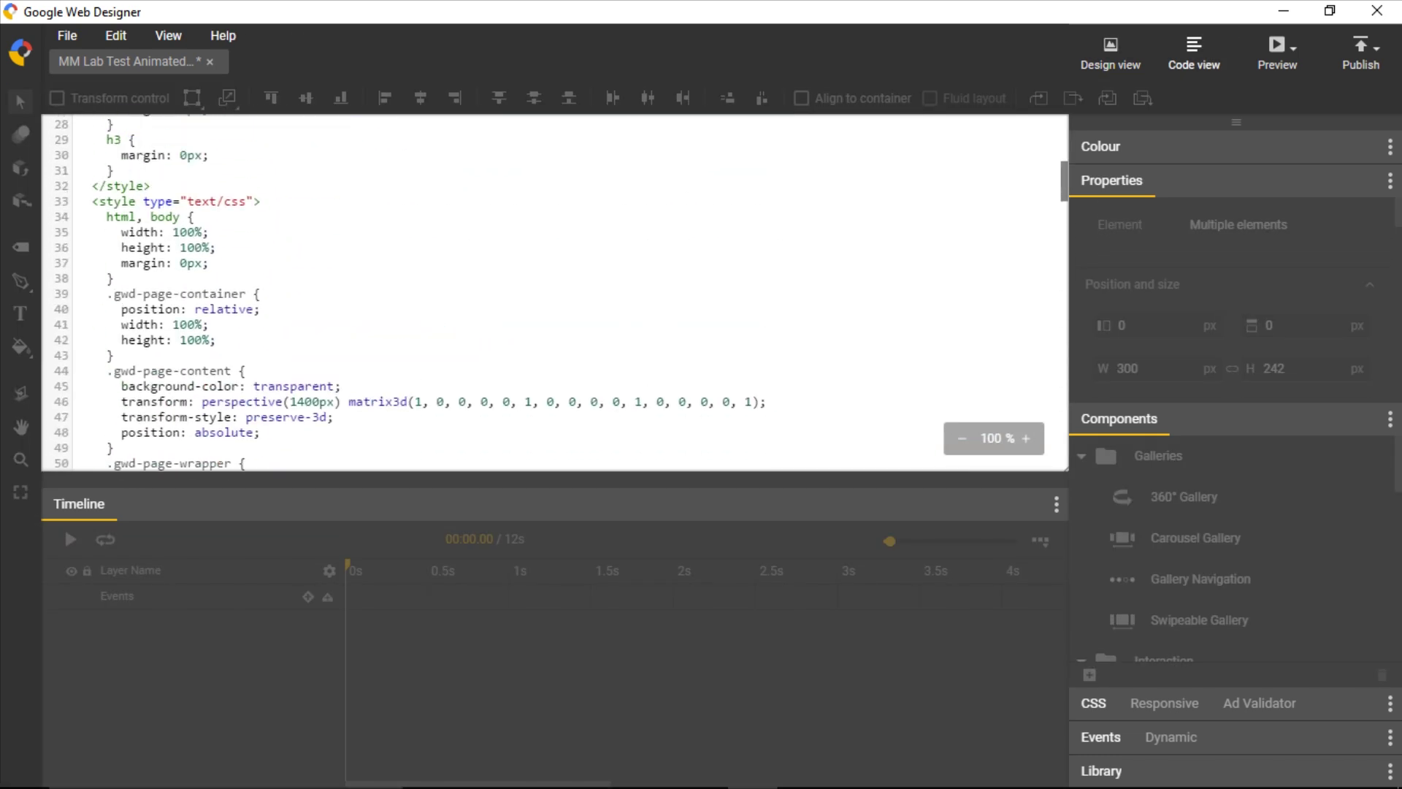
pyautogui.scroll(4, 555, 292)
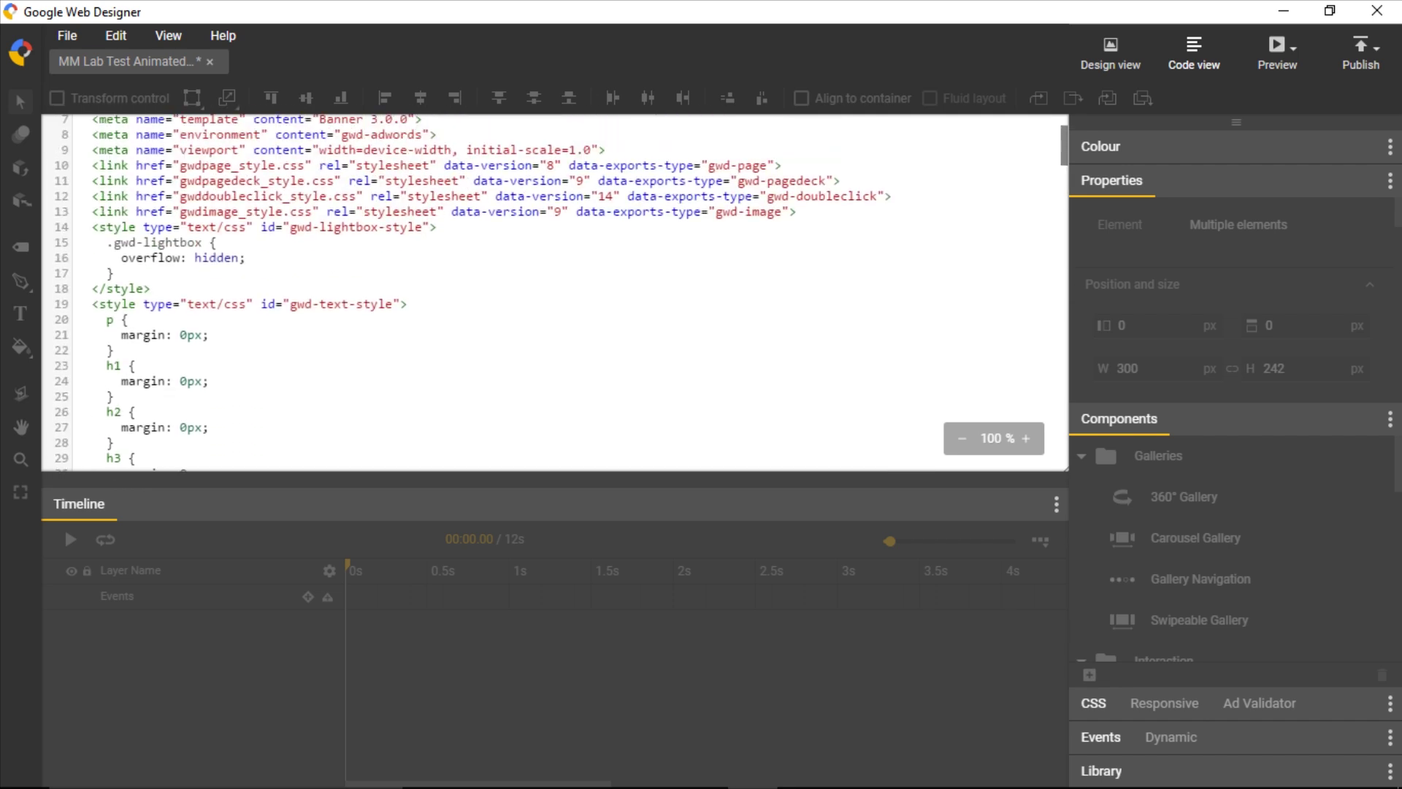
pyautogui.scroll(-20, 555, 292)
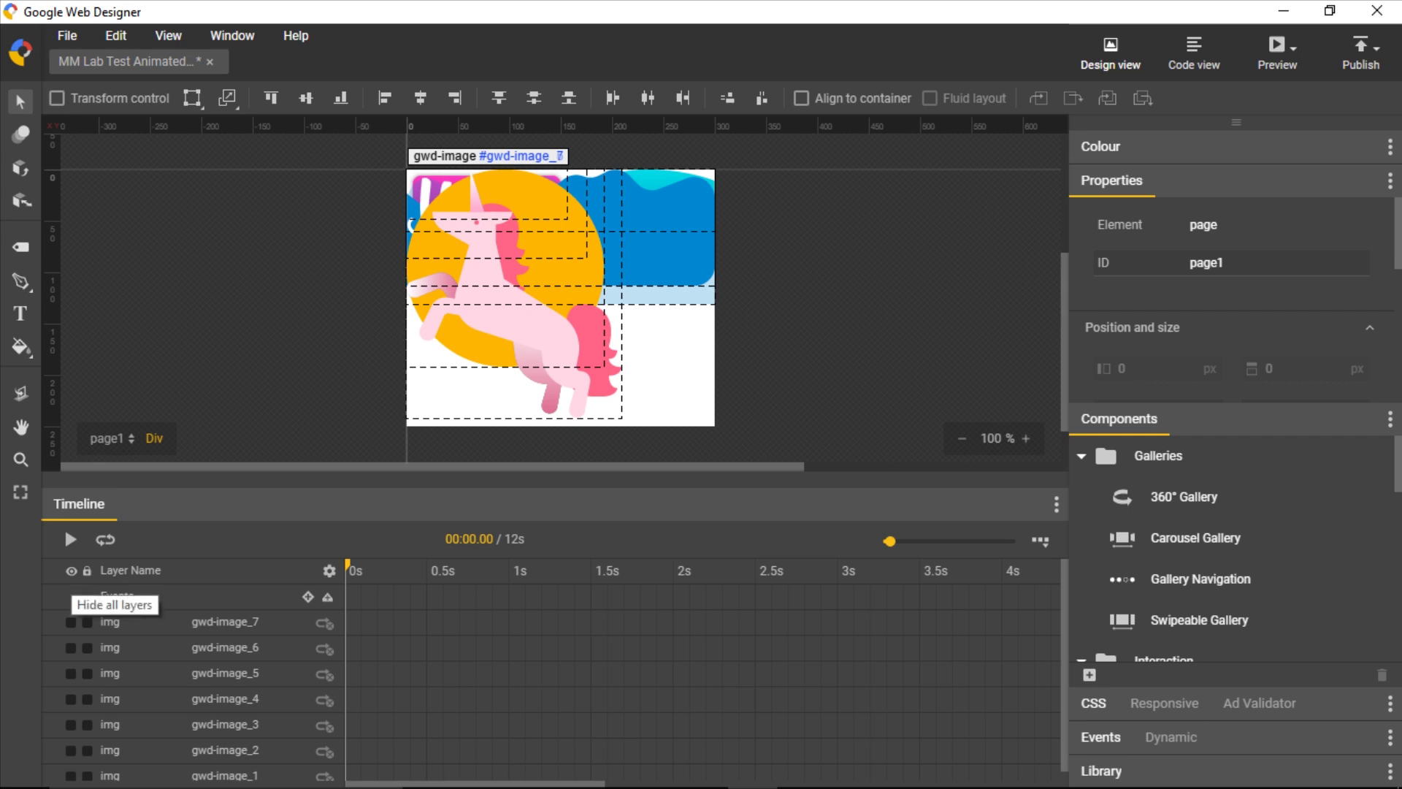
# Hide all layers in the timeline to clear the banner stage
pyautogui.click(71, 571)
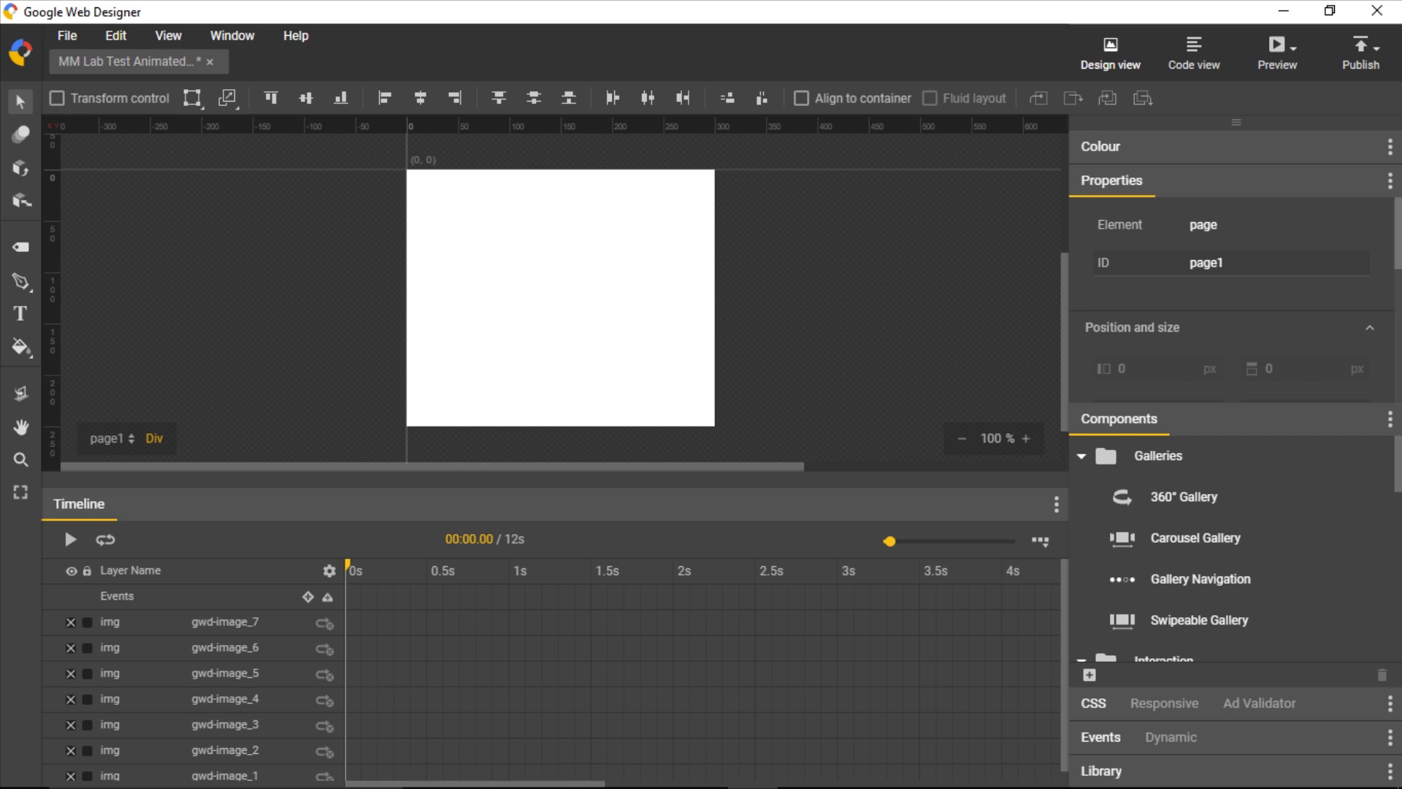
# Minimise the Components panel and enlarge the Properties panel to show more of the page's settings
pyautogui.scroll(-5, 1234, 299)
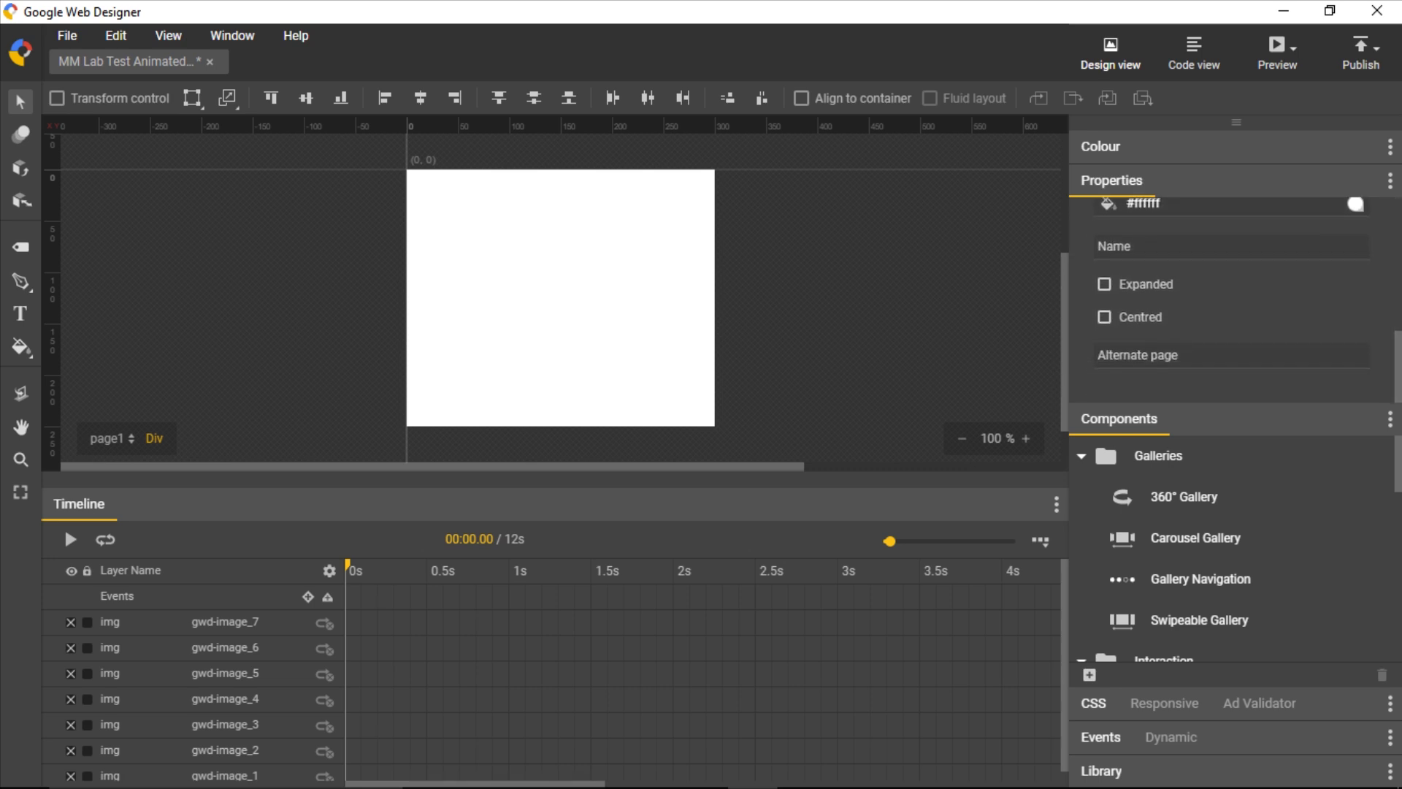
pyautogui.click(1390, 419)
pyautogui.click(1311, 441)
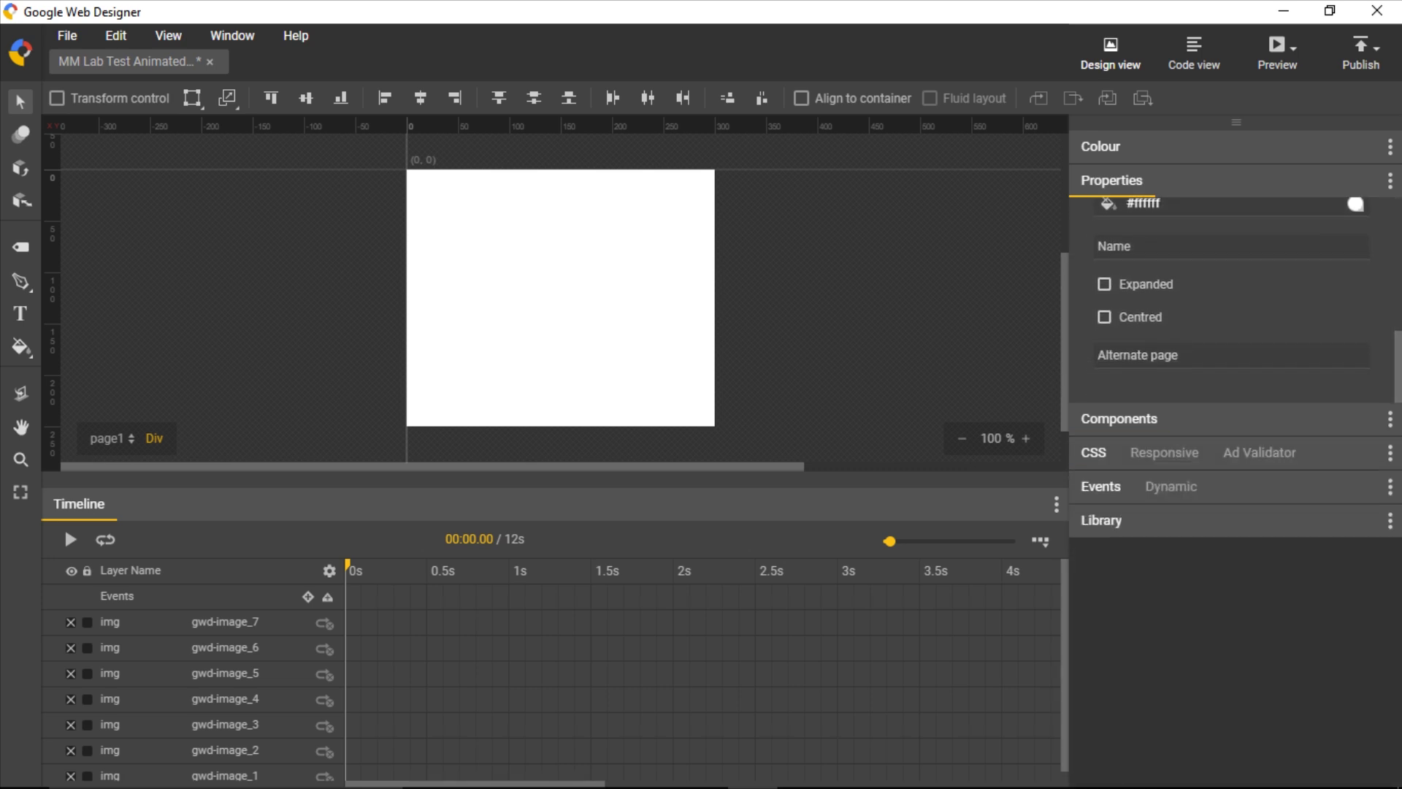
pyautogui.click(1232, 357)
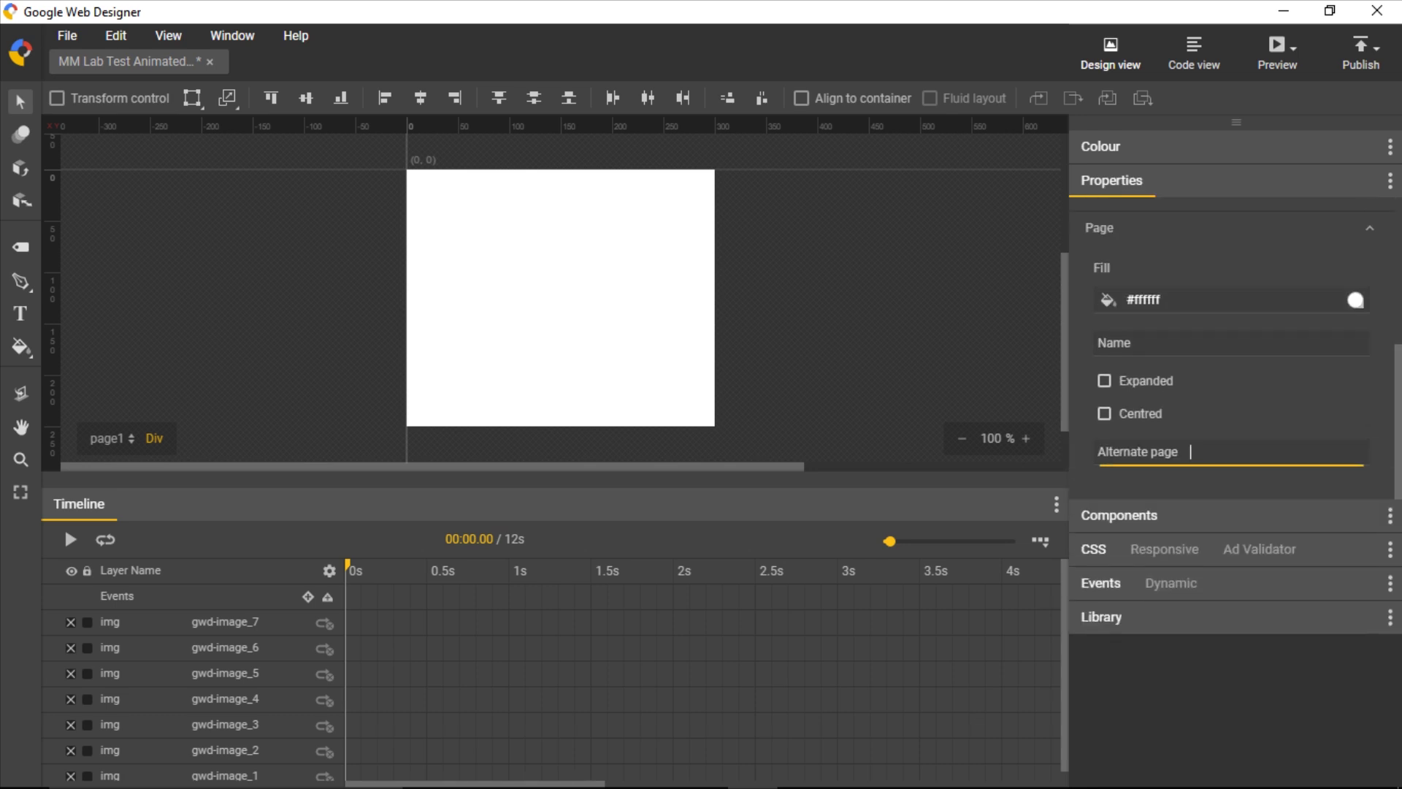
pyautogui.scroll(2, 1235, 409)
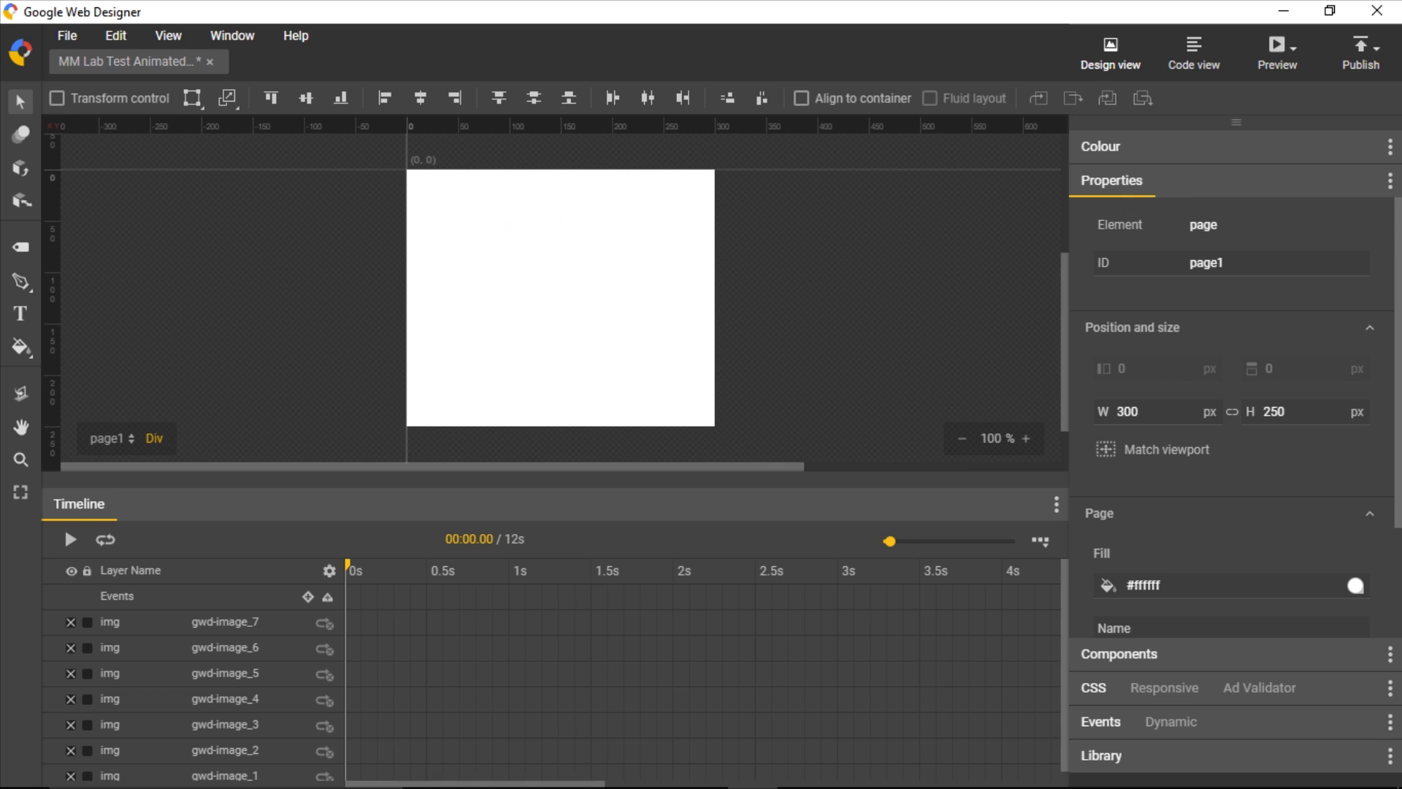
pyautogui.moveTo(1226, 263); pyautogui.dragTo(1189, 263)
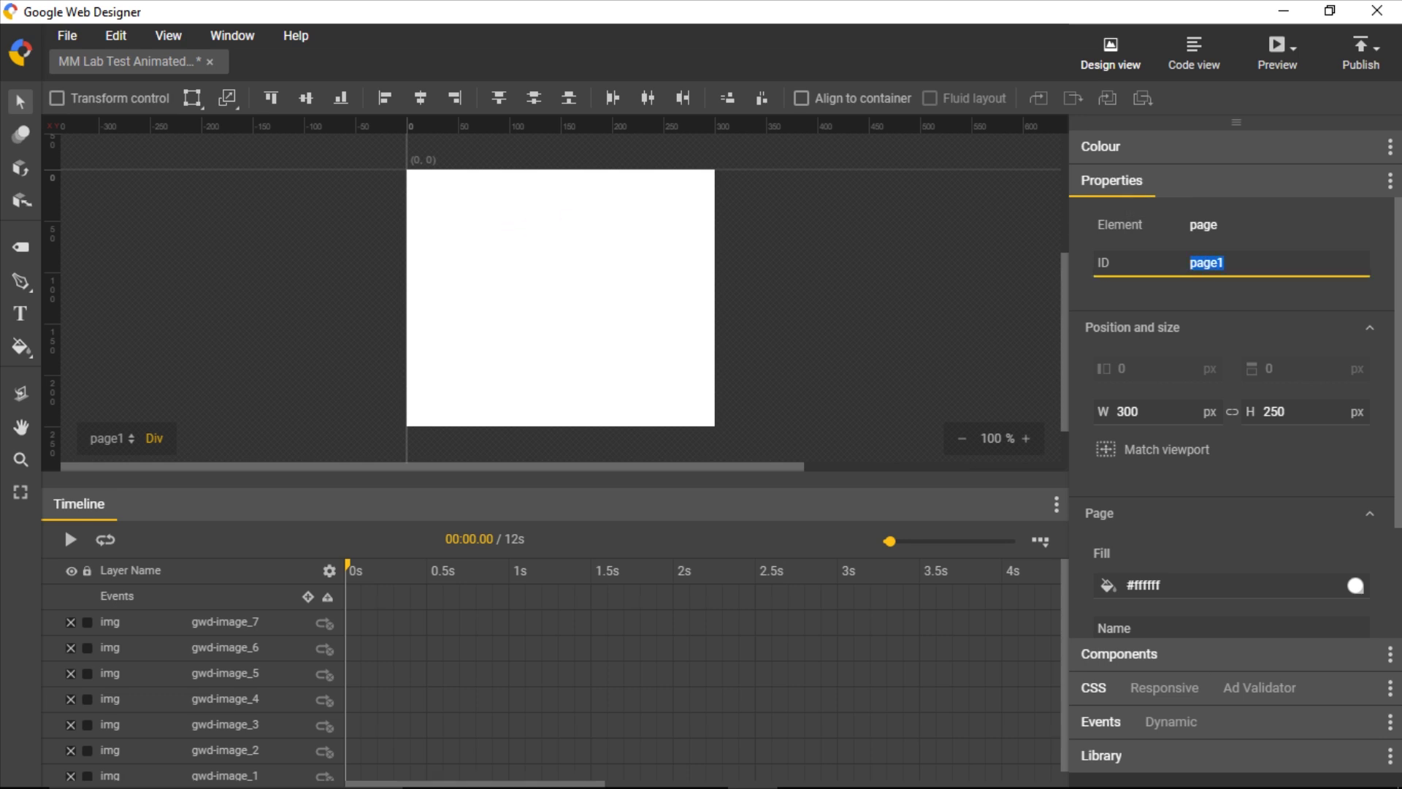
pyautogui.press('Return')
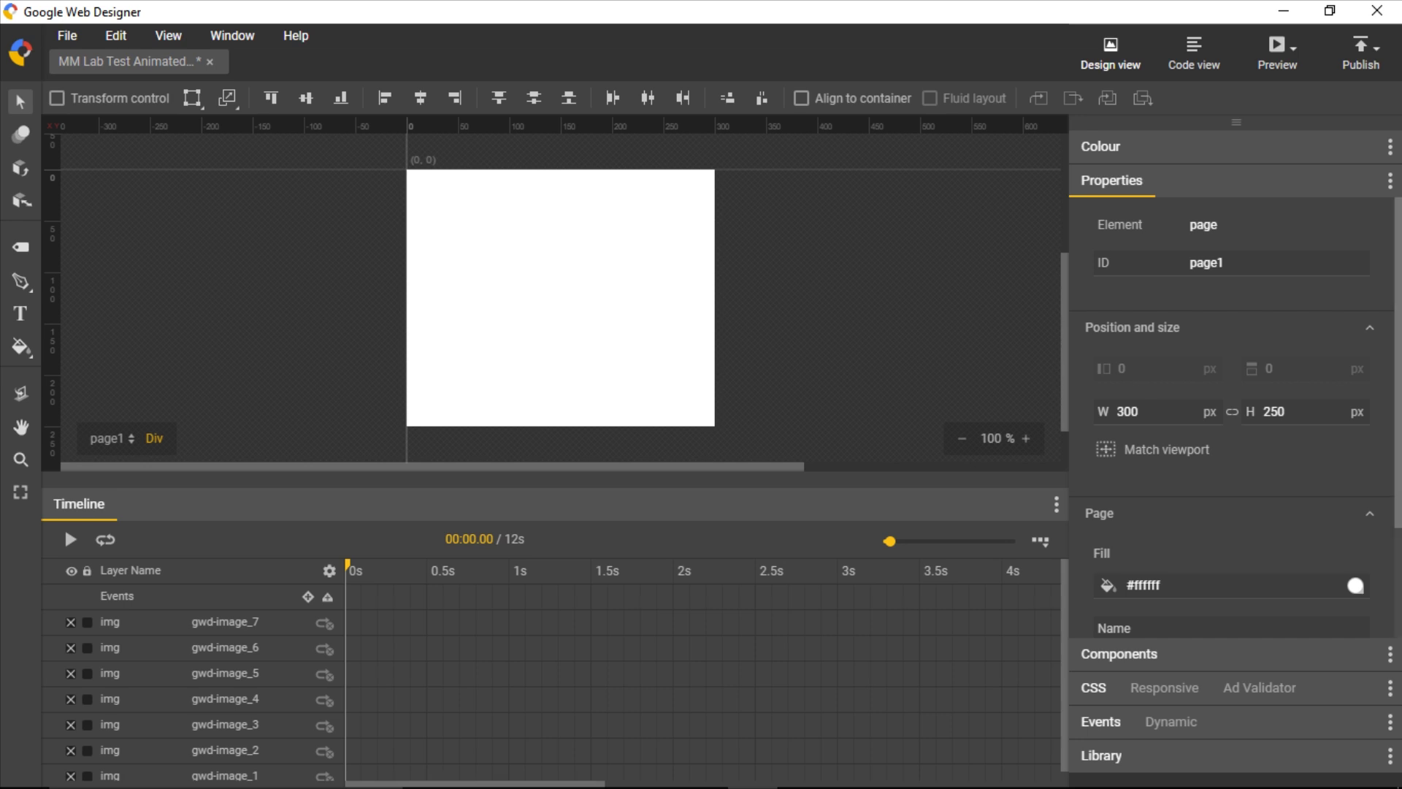
# Set the page's background fill to solid #54e3f6 and save the banner file
pyautogui.scroll(-2, 1235, 416)
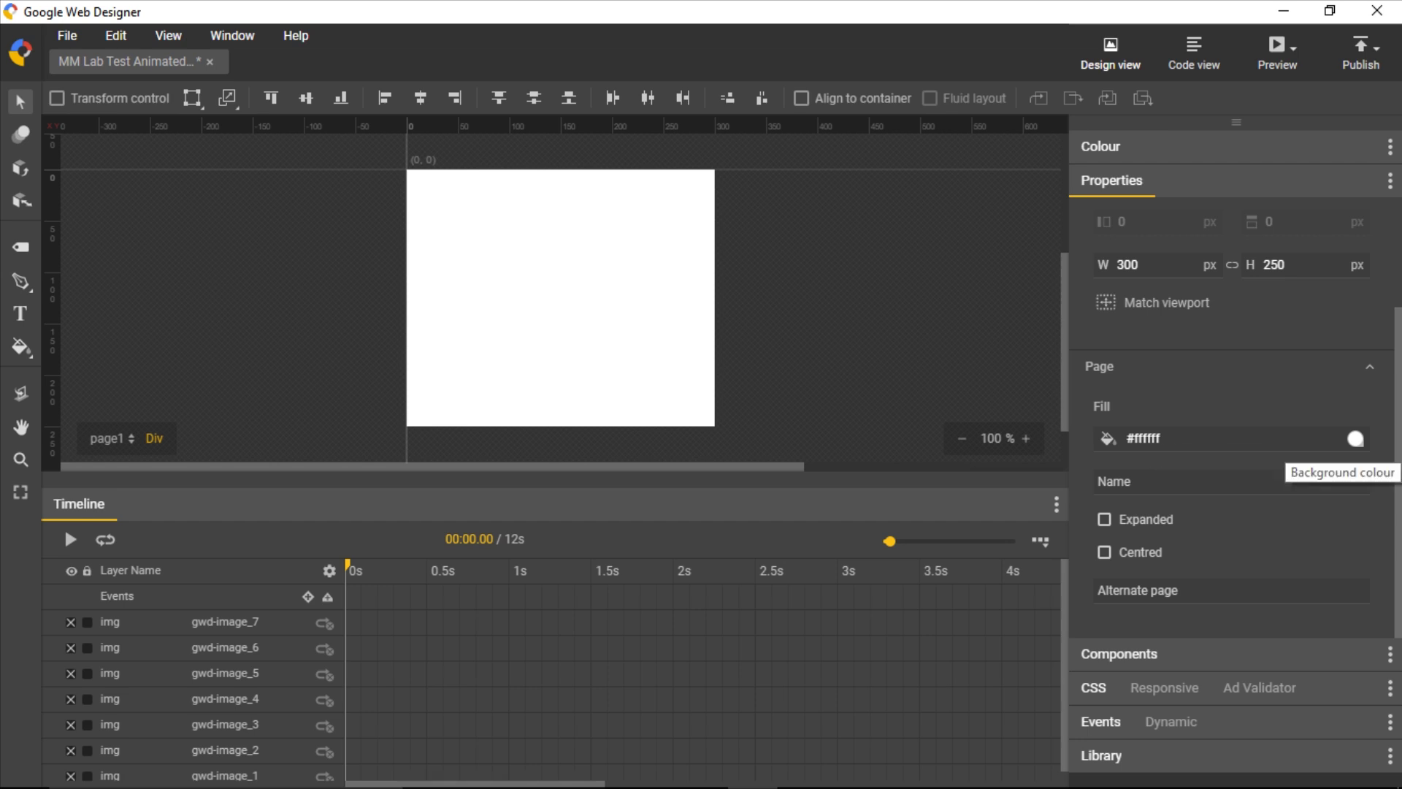
pyautogui.click(1355, 439)
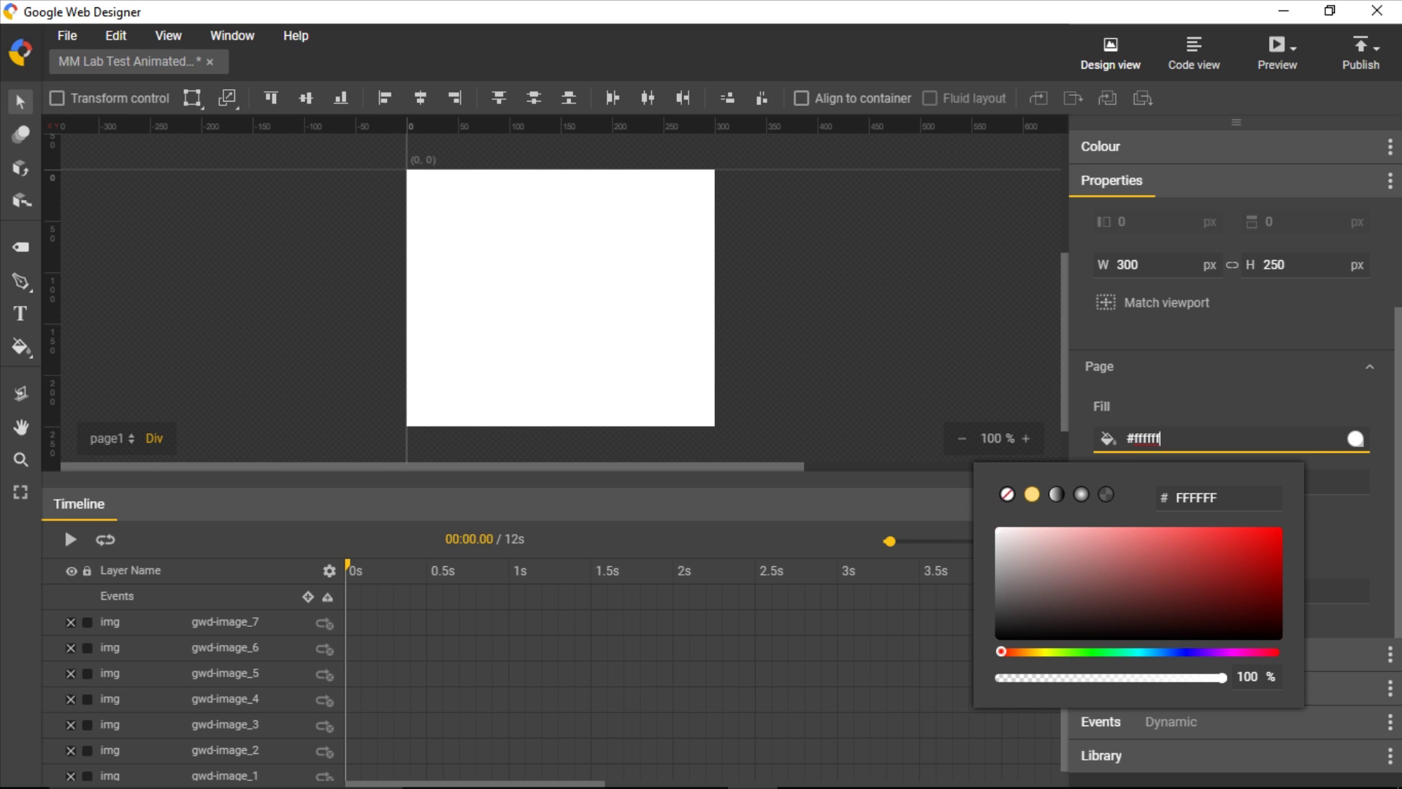
pyautogui.press('Tab')
pyautogui.hotkey('shift', 'Left')
pyautogui.hotkey('shift', 'Left')
pyautogui.hotkey('shift', 'Left')
pyautogui.hotkey('shift', 'Left')
pyautogui.hotkey('shift', 'Left')
pyautogui.hotkey('shift', 'Left')
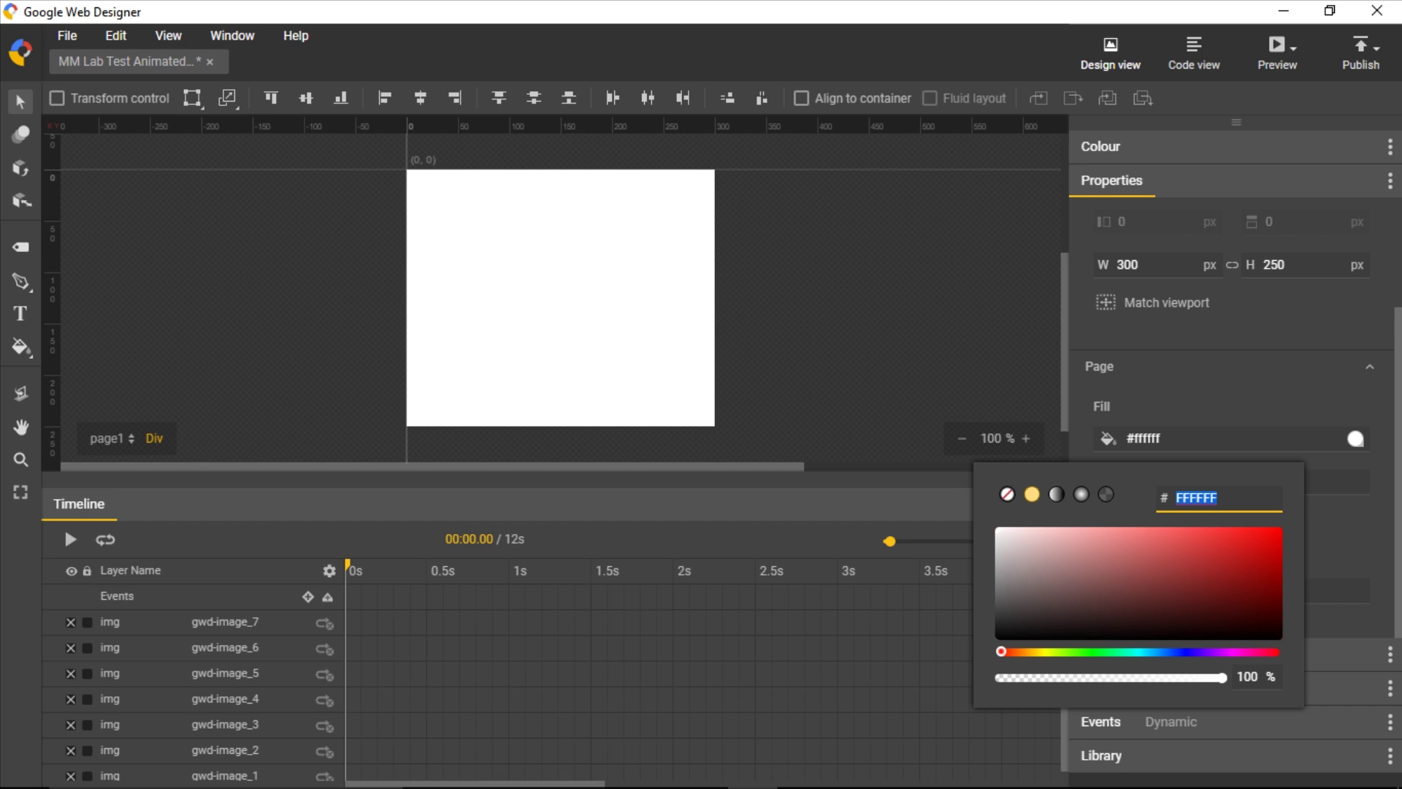
pyautogui.write('54e2')
pyautogui.press('BackSpace')
pyautogui.write('3f6')
pyautogui.press('Return')
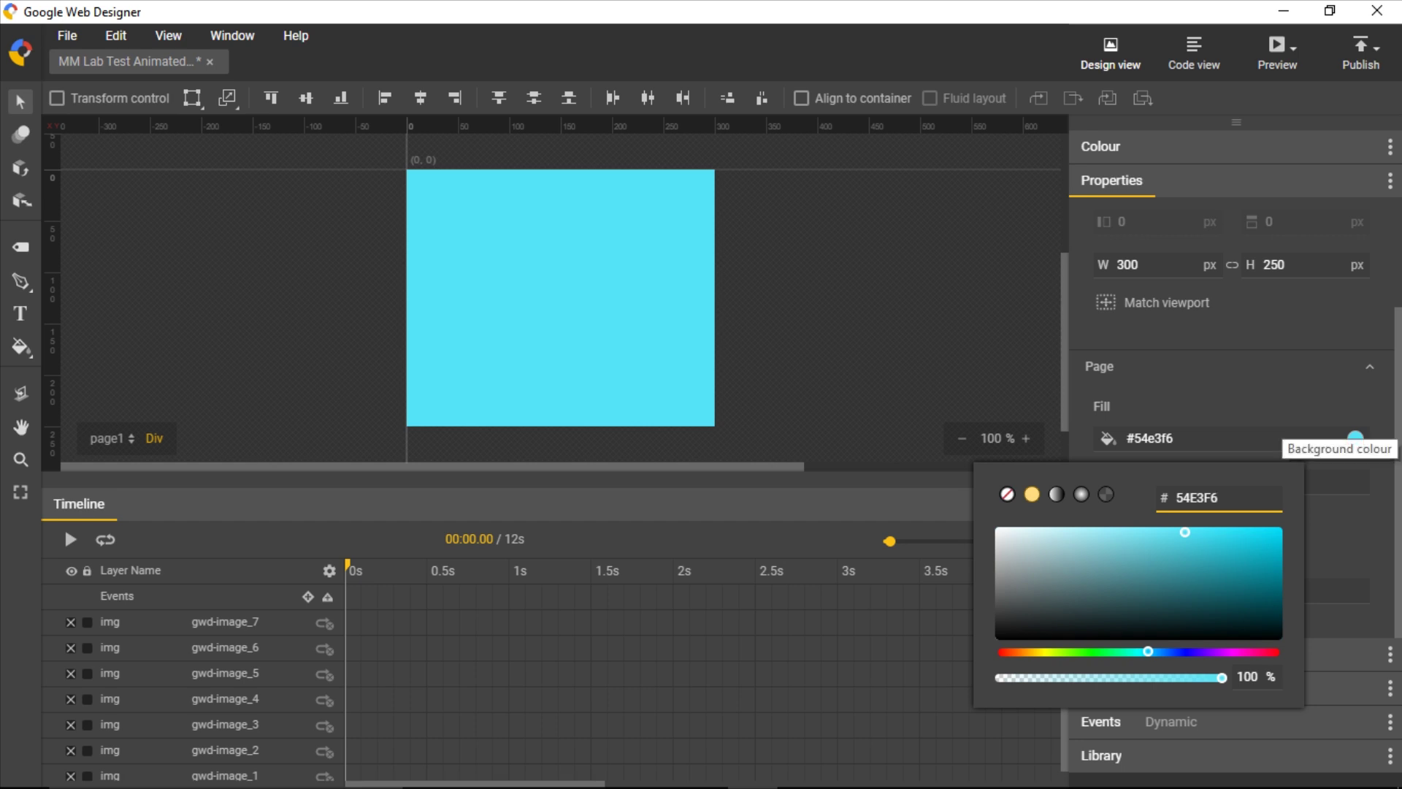
pyautogui.press('Escape')
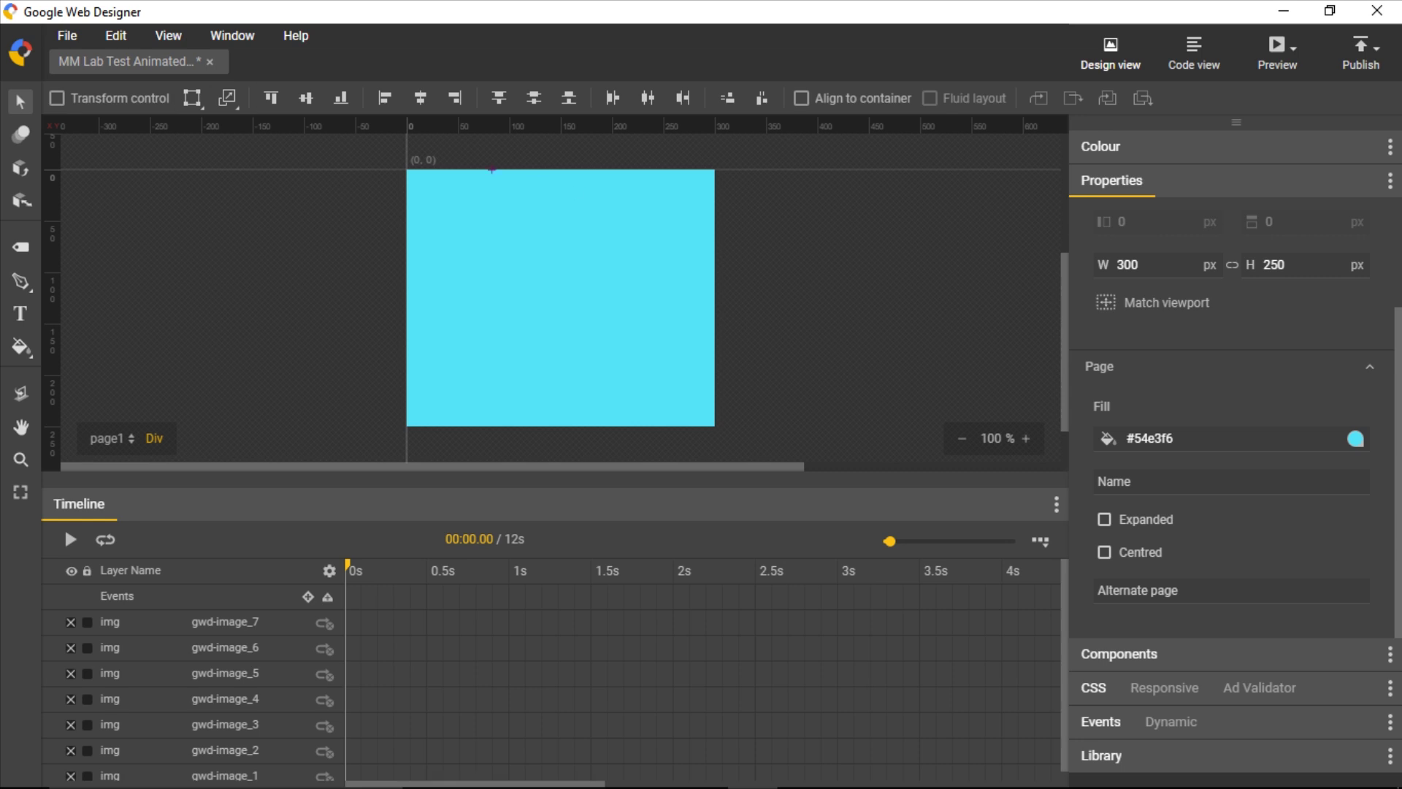
pyautogui.click(68, 35)
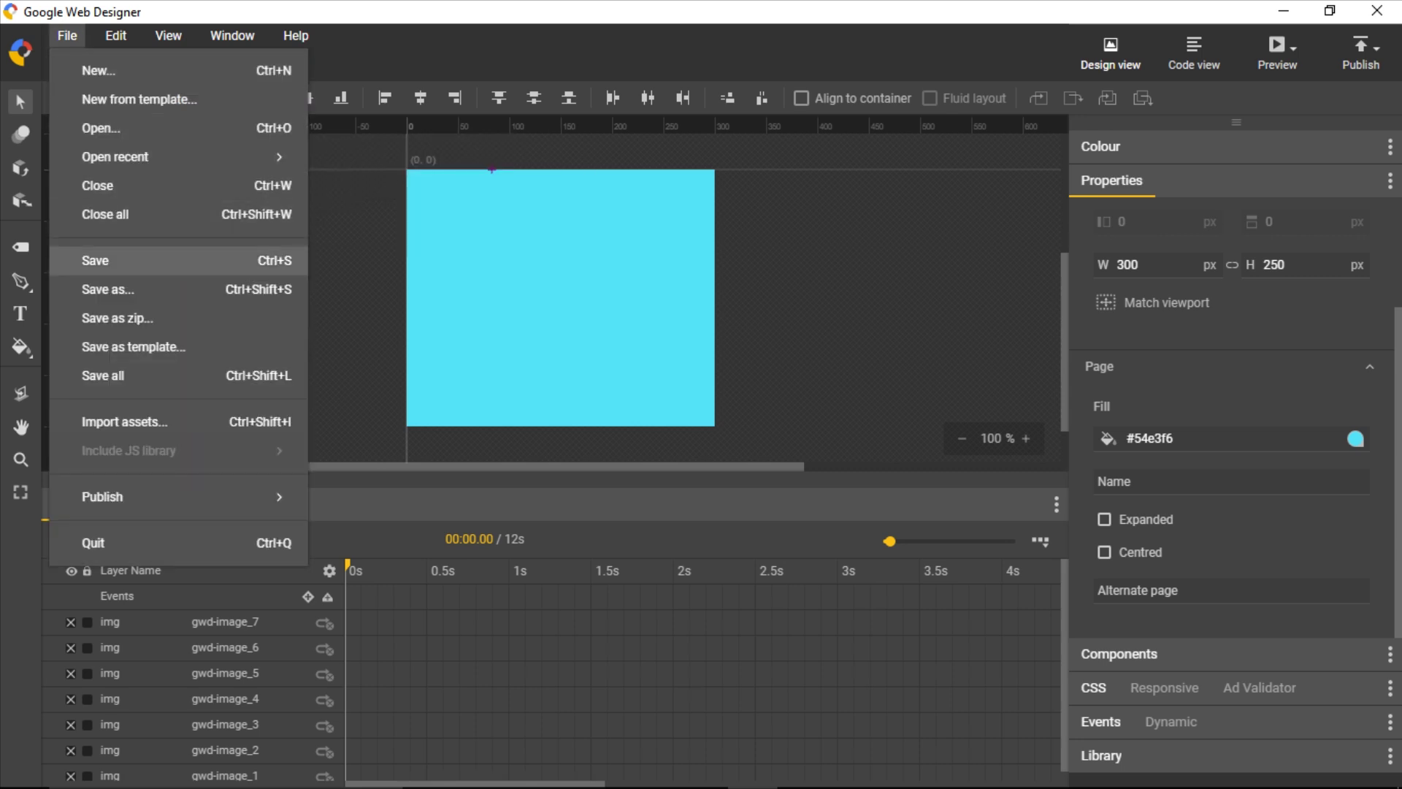
pyautogui.click(103, 260)
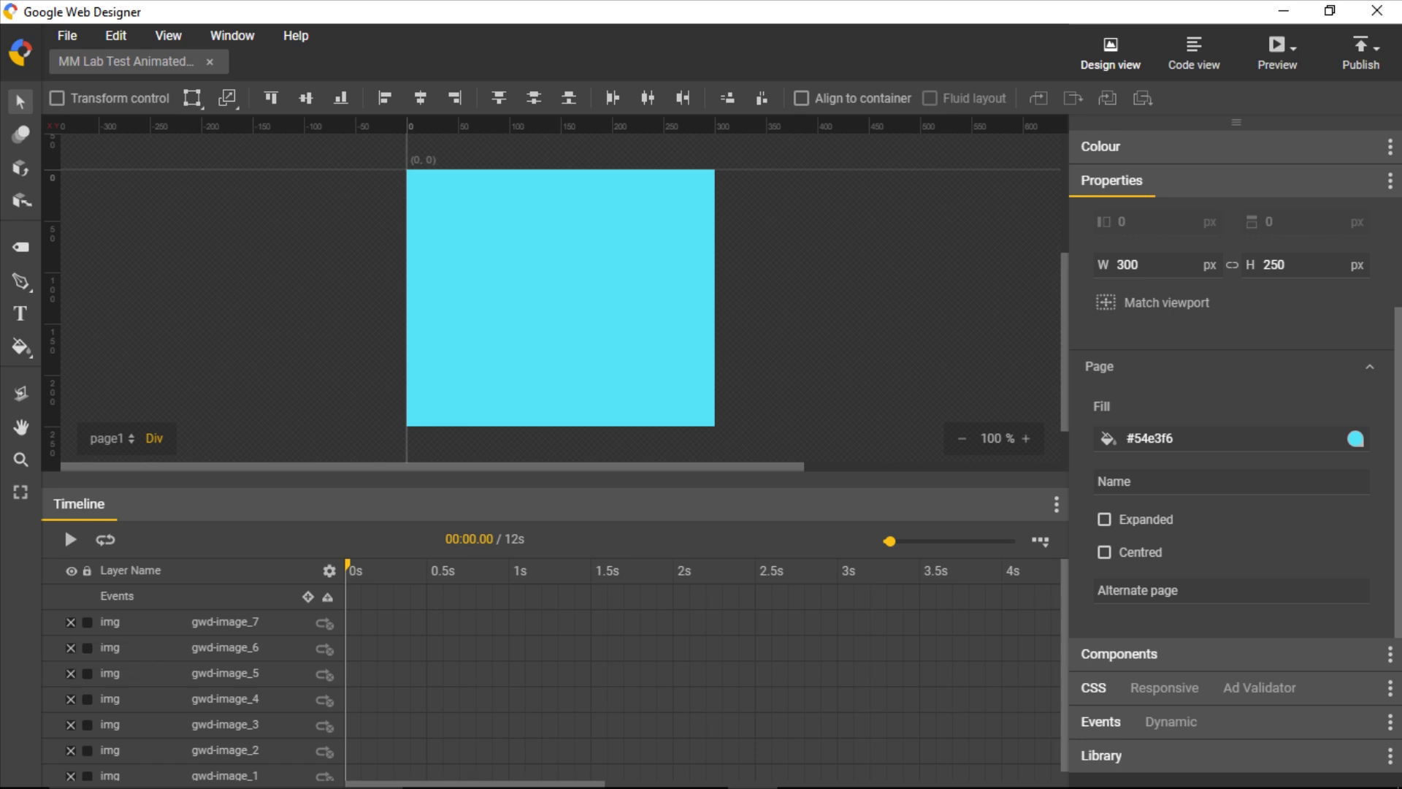
# Show the gwd-image_7 layer and change the unicorn image's ID to unicorn
pyautogui.click(71, 622)
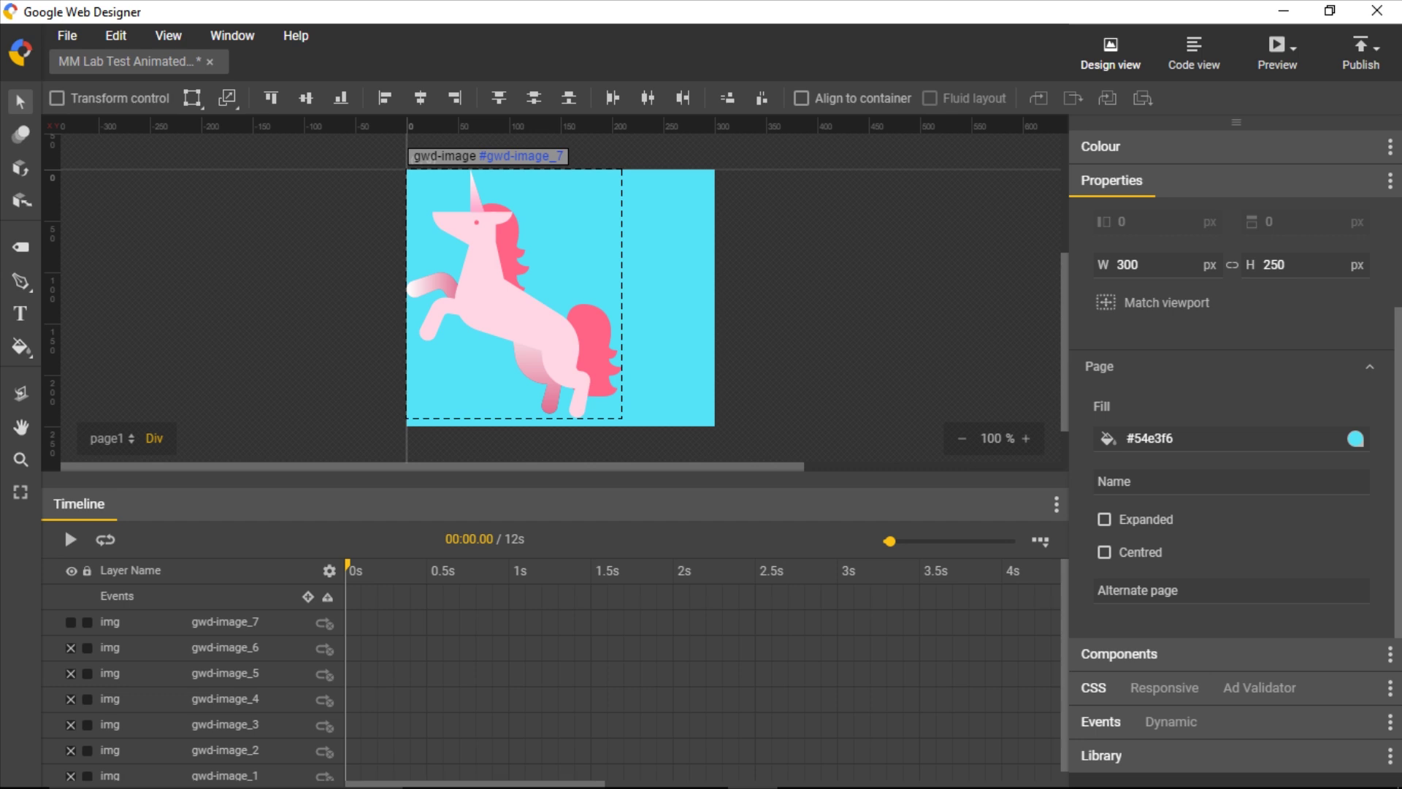
pyautogui.click(491, 267)
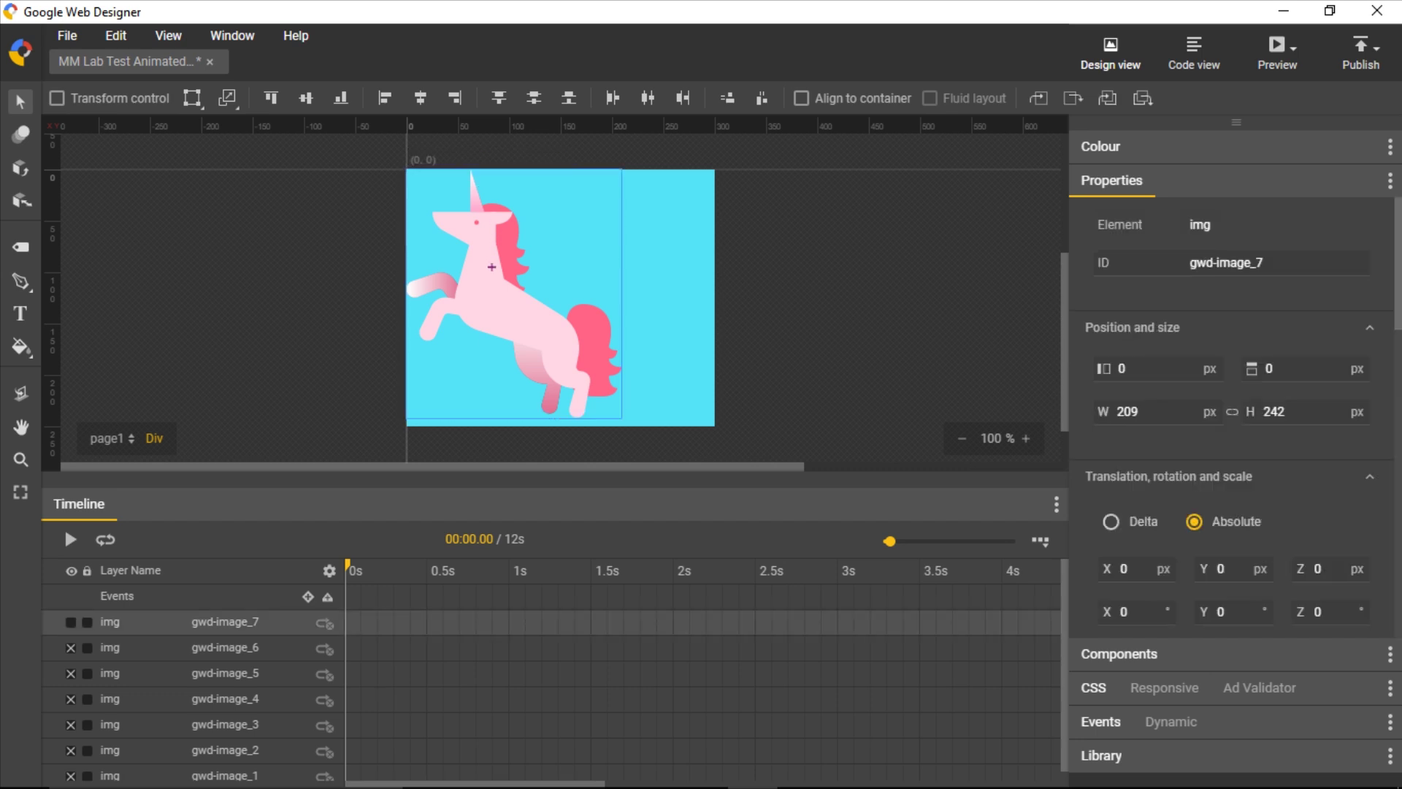
pyautogui.press('Tab')
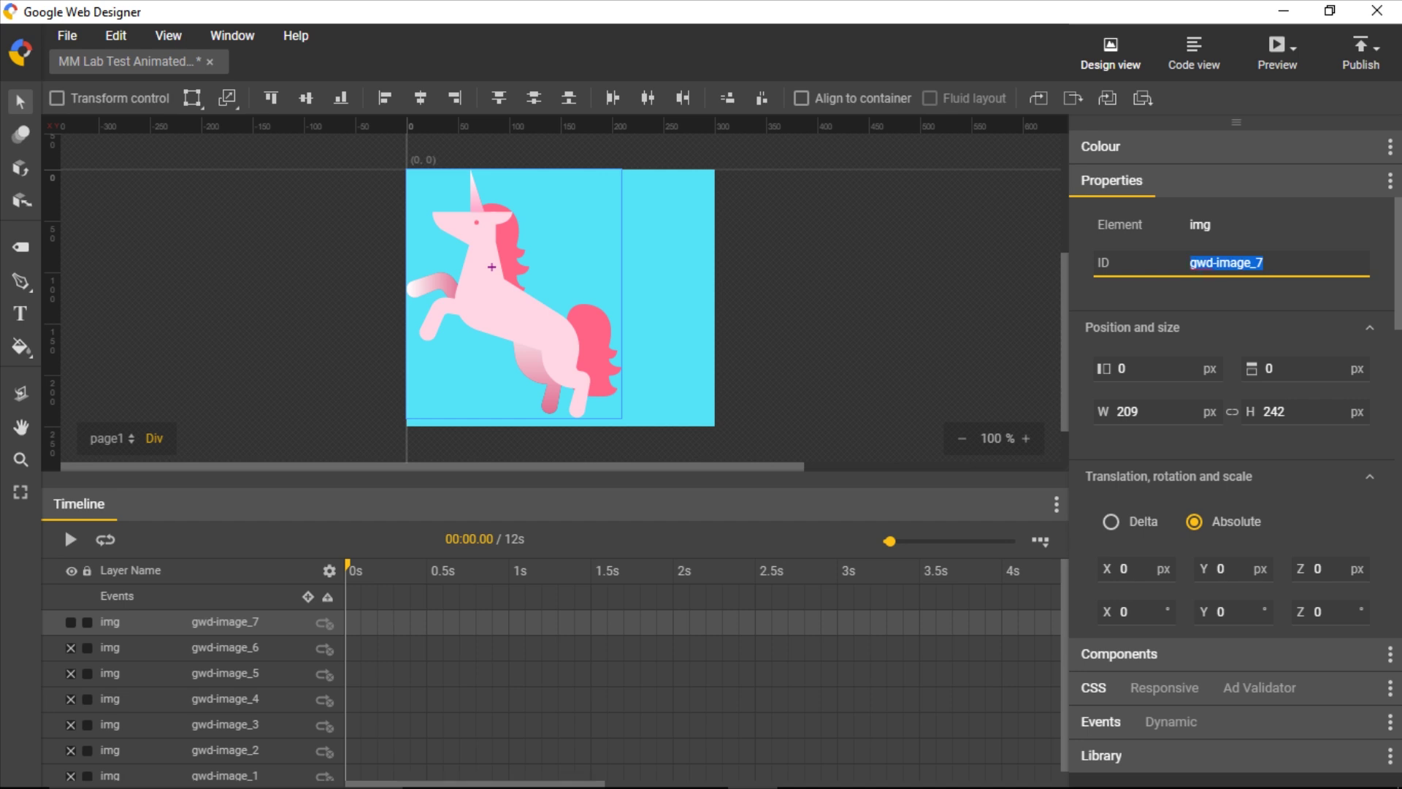
pyautogui.write('unicorn')
pyautogui.press('Return')
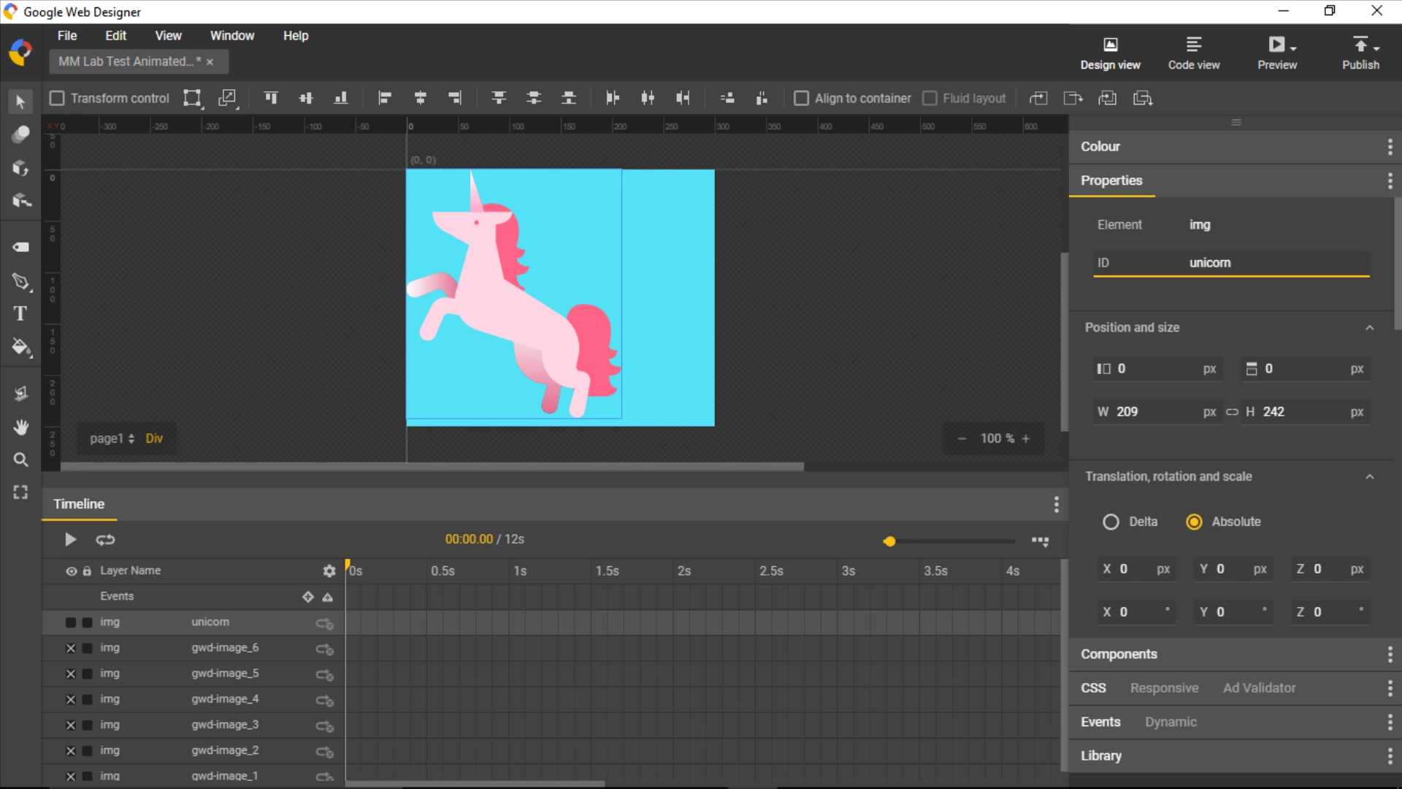
# Hide the unicorn layer, show gwd-image_6 instead, and change the orange circle's ID to sun
pyautogui.click(70, 621)
pyautogui.click(70, 648)
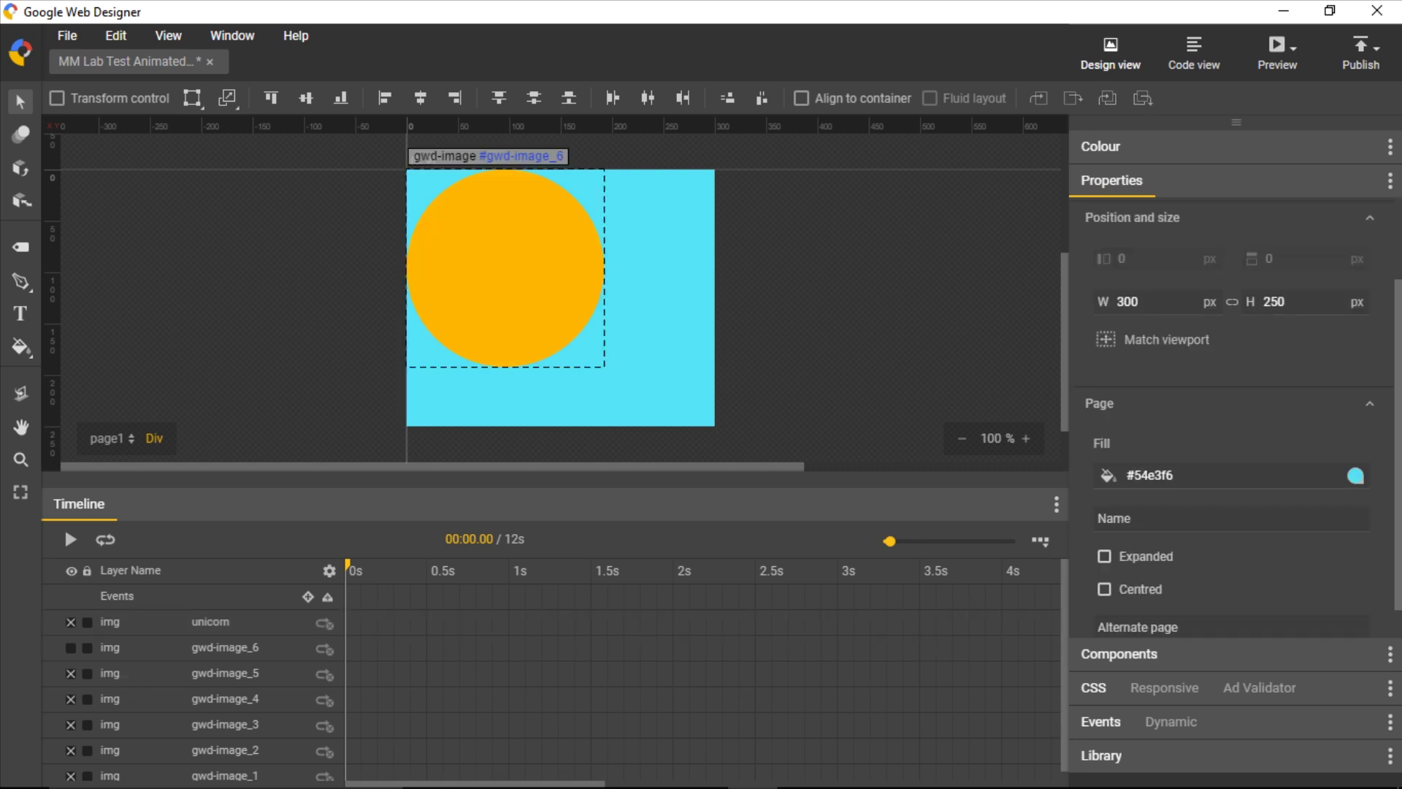
pyautogui.click(533, 283)
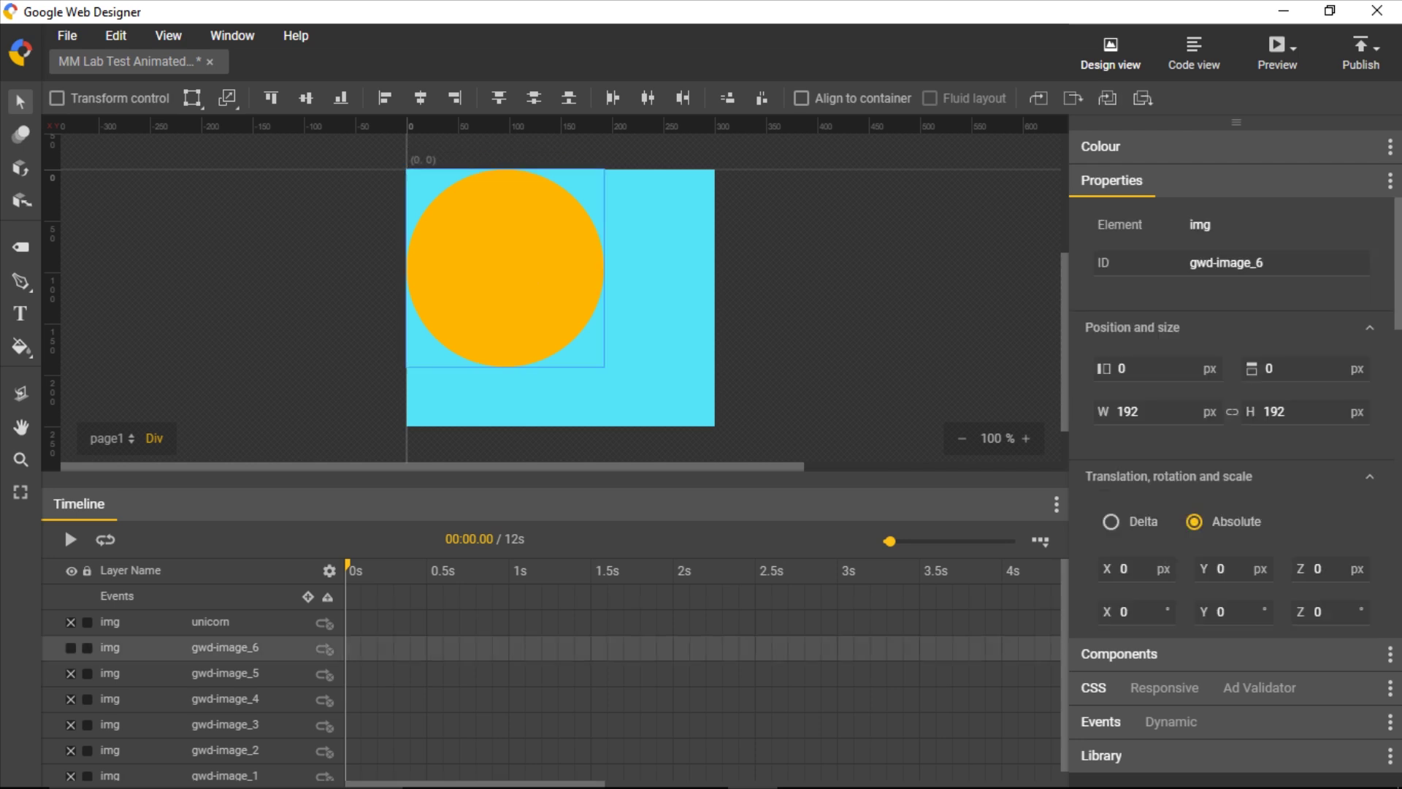
pyautogui.click(1240, 262)
pyautogui.doubleClick(1240, 262)
pyautogui.hotkey('ctrl', 'a')
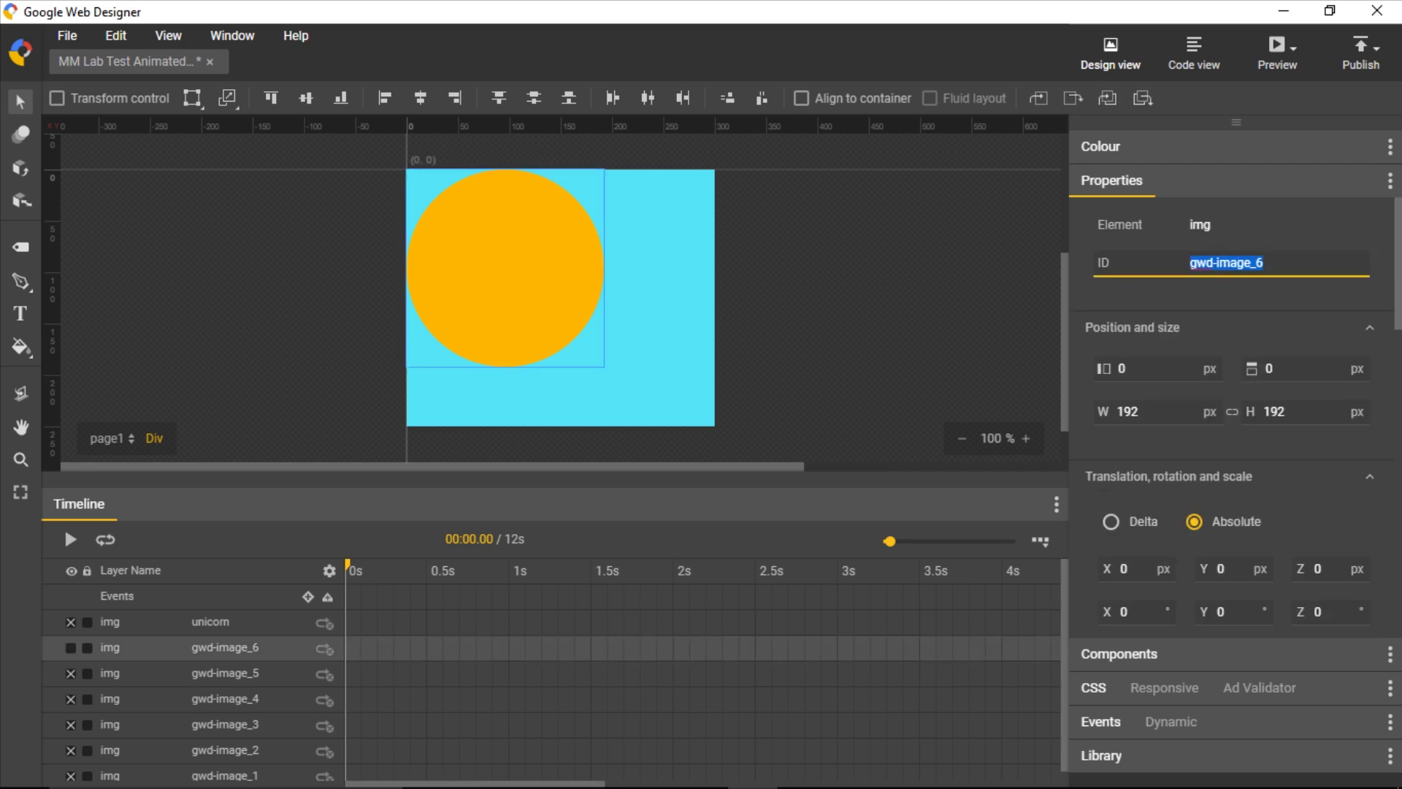
pyautogui.write('sun')
pyautogui.press('Return')
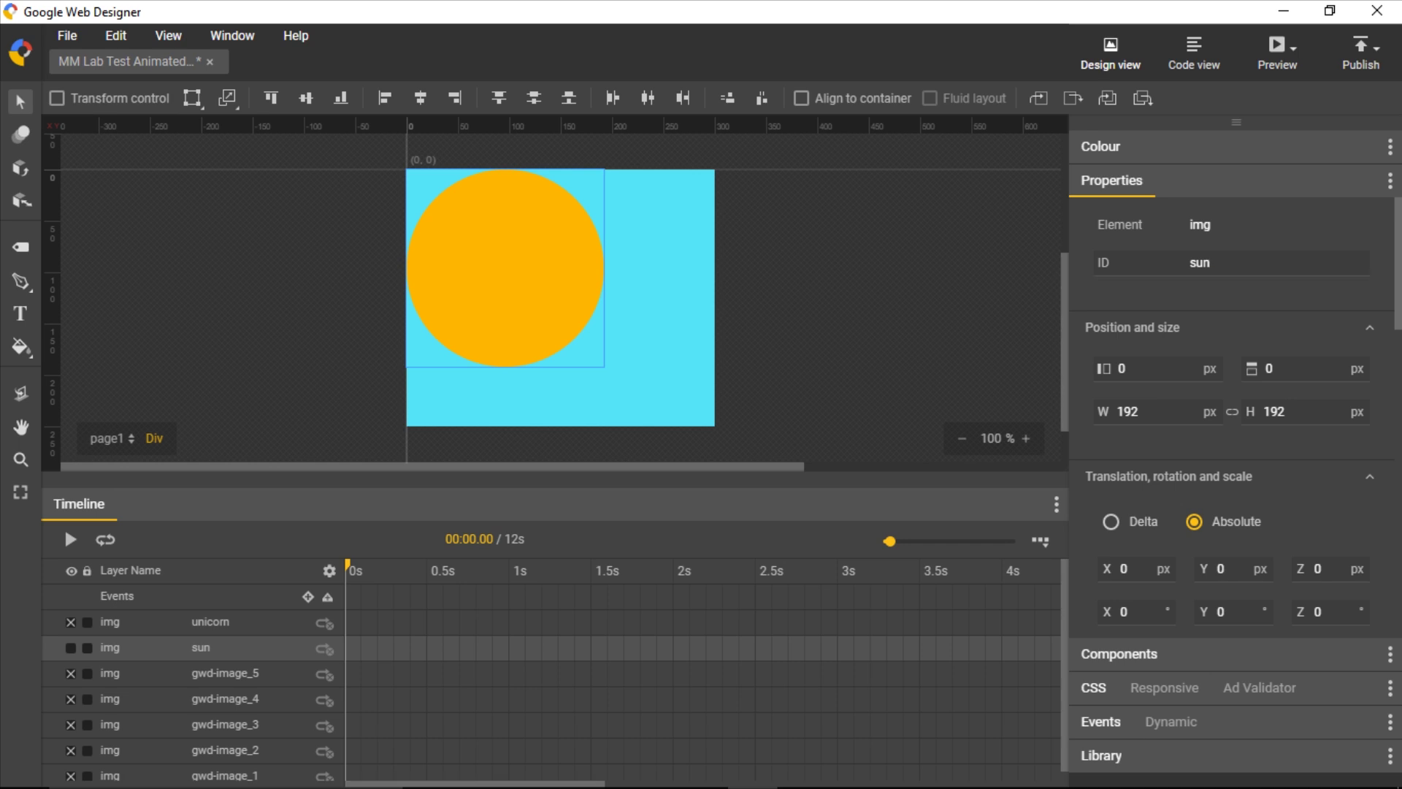
# Show gwd-image_5 in place of the sun layer and change the Unicorp logo image's ID to logo
pyautogui.click(70, 673)
pyautogui.click(71, 648)
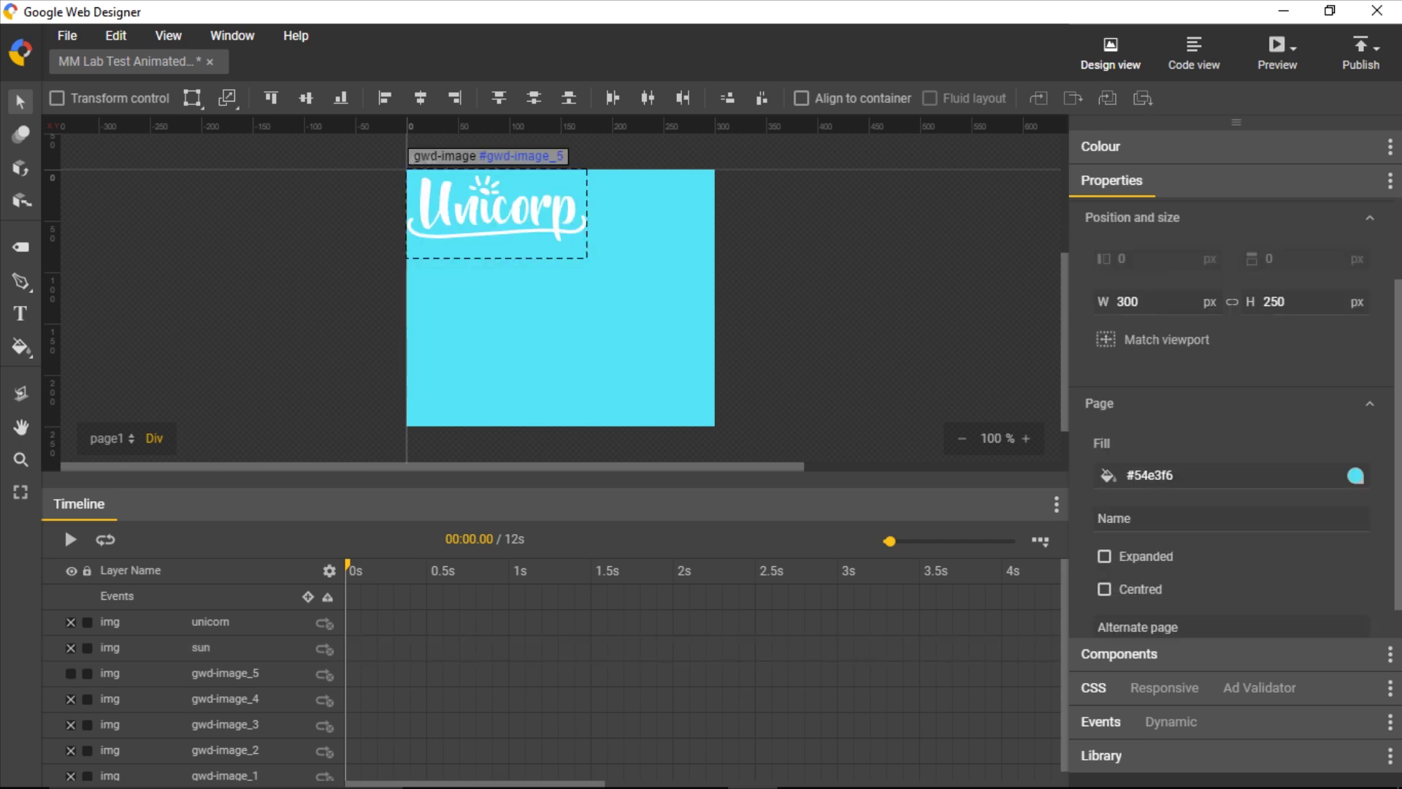
pyautogui.click(497, 219)
pyautogui.tripleClick(1234, 263)
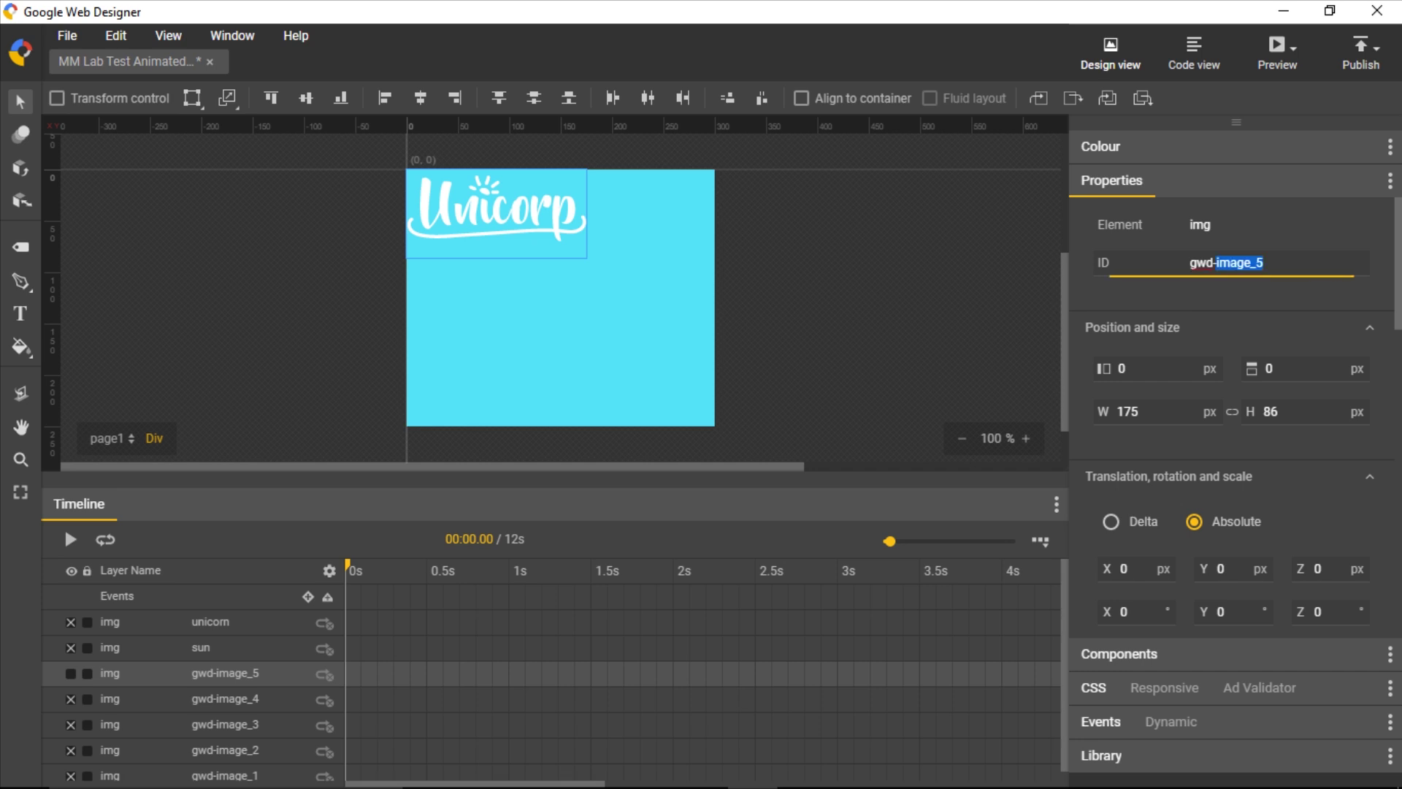
pyautogui.write('logo')
pyautogui.press('Return')
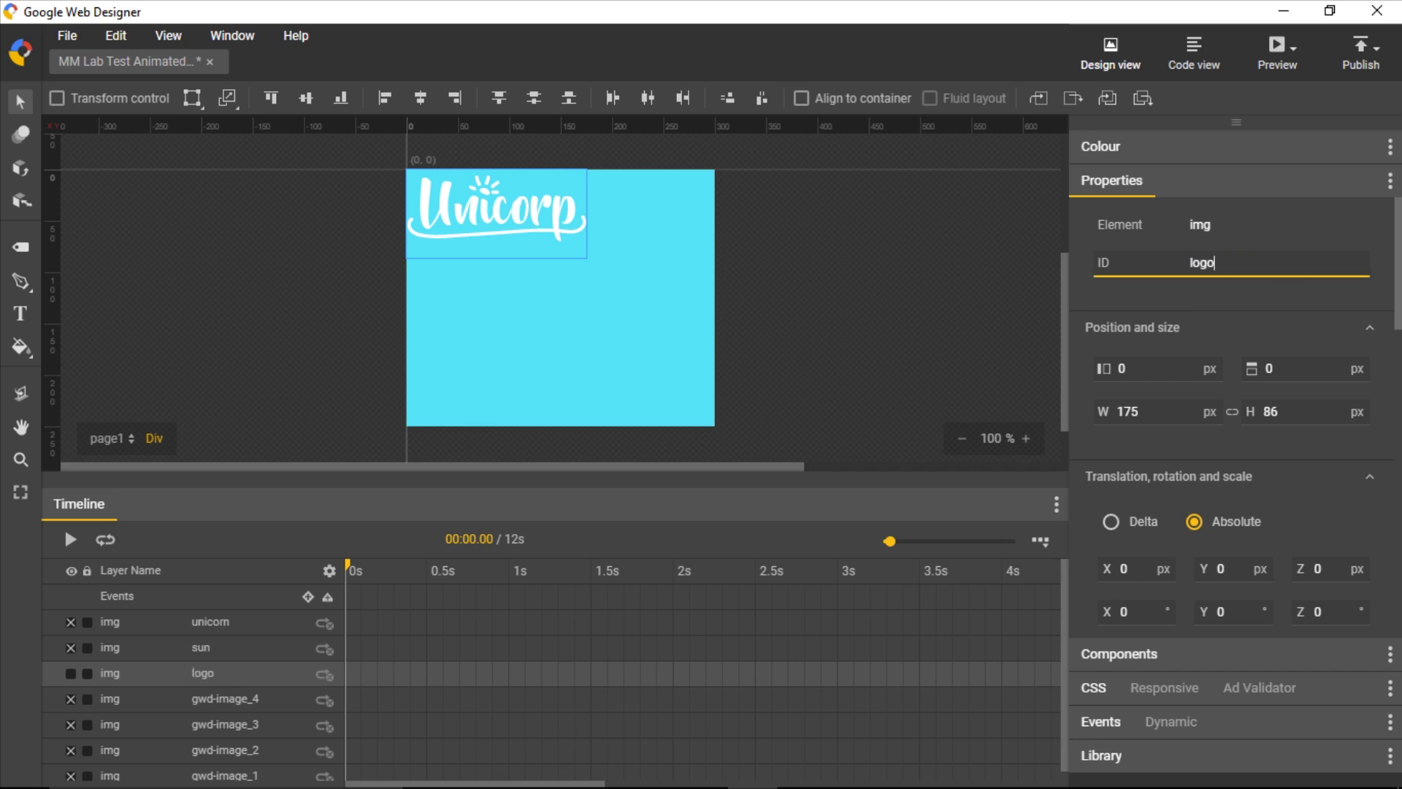
# Show gwd-image_4 in place of the logo layer and change the light blue hills image's ID to hills1
pyautogui.press('Escape')
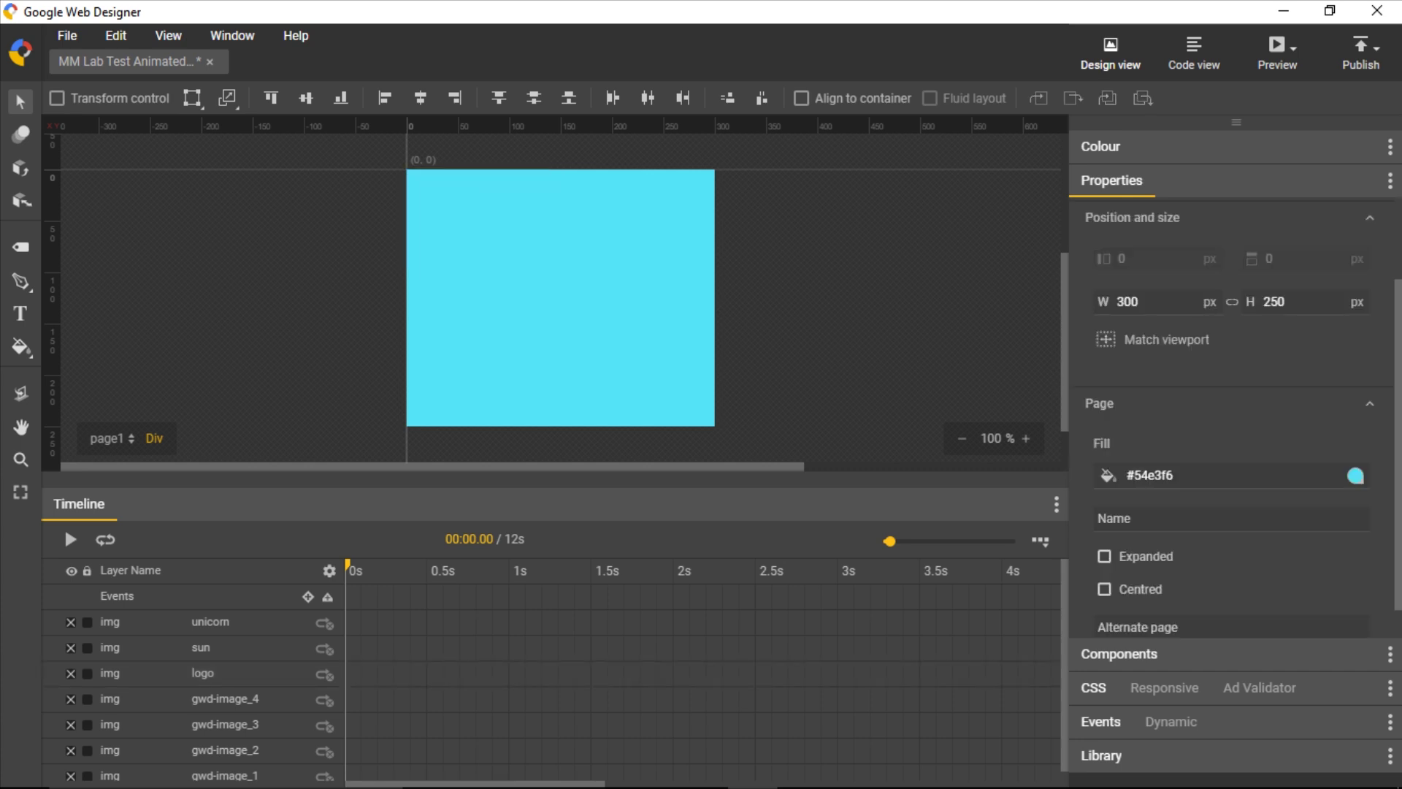
pyautogui.click(71, 699)
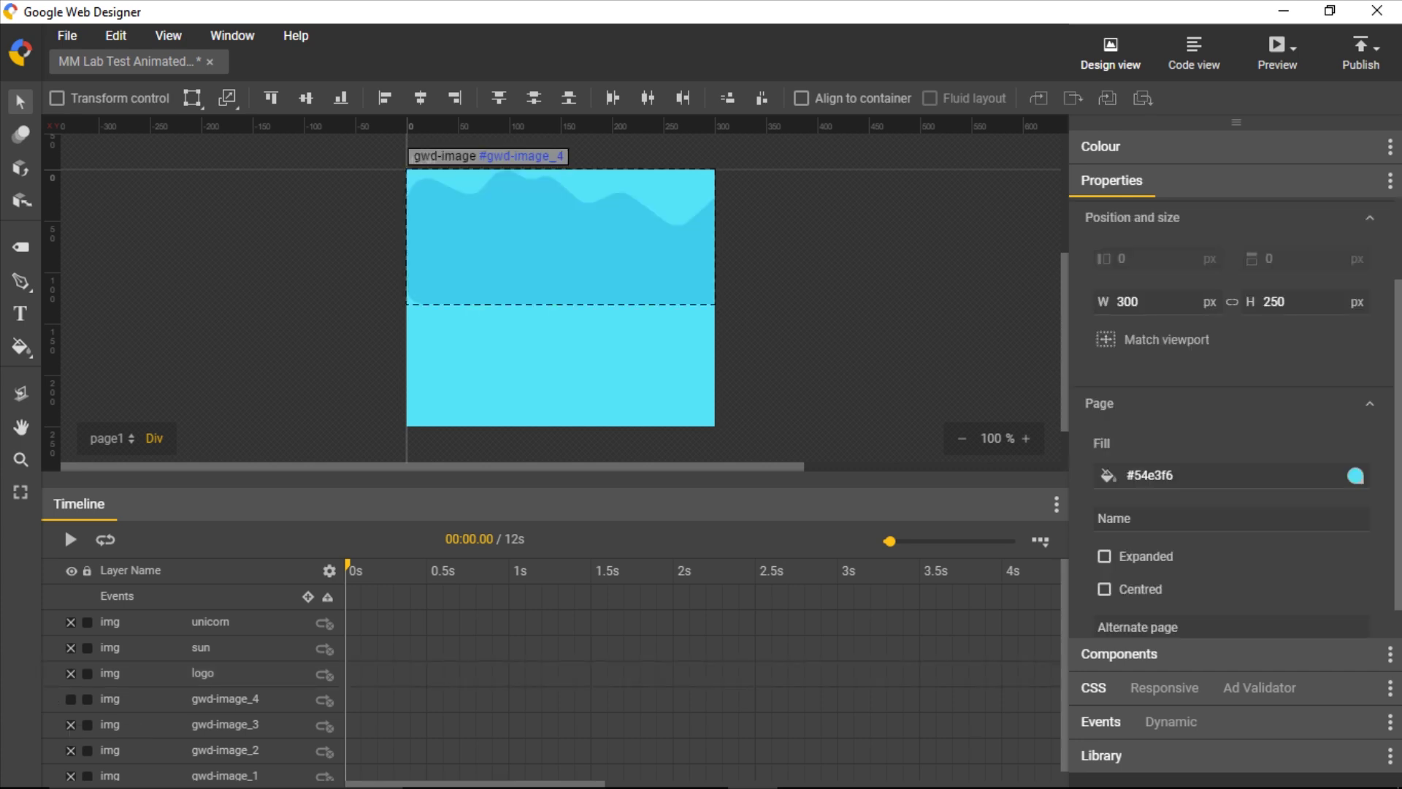
pyautogui.click(561, 247)
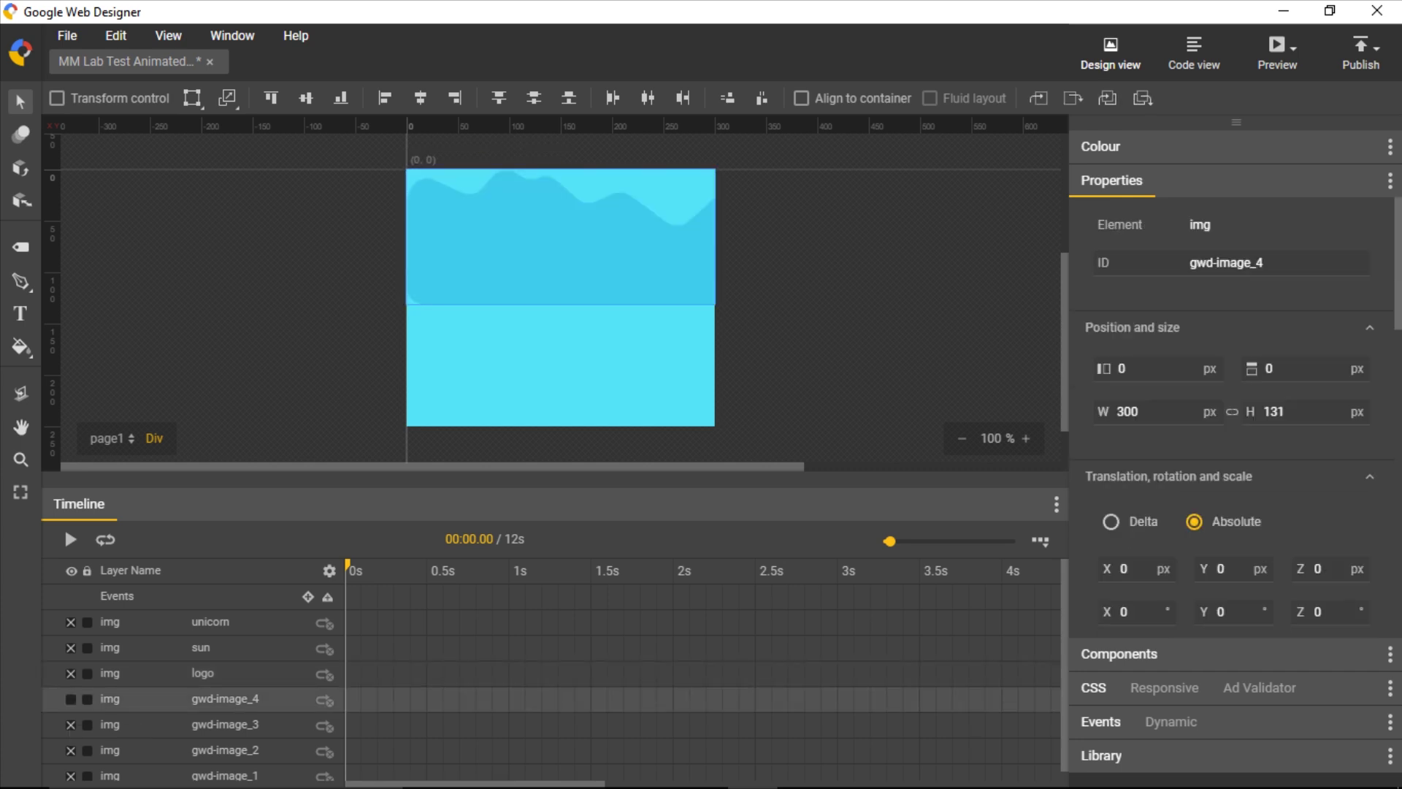
pyautogui.moveTo(1277, 262); pyautogui.dragTo(1188, 263)
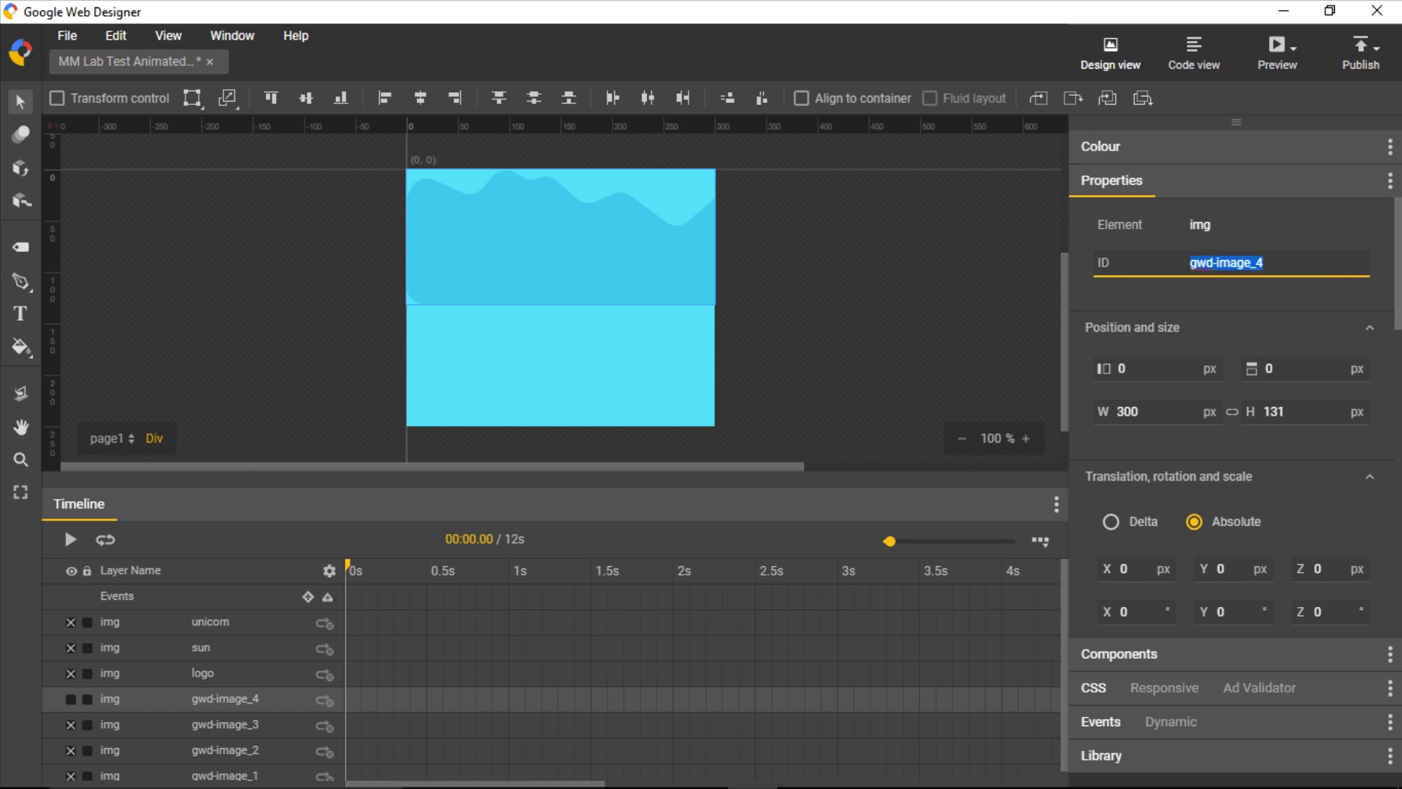
pyautogui.write('bac')
pyautogui.press('BackSpace')
pyautogui.press('BackSpace')
pyautogui.press('BackSpace')
pyautogui.write('hills 1')
pyautogui.press('BackSpace')
pyautogui.press('BackSpace')
pyautogui.write('1')
pyautogui.press('Return')
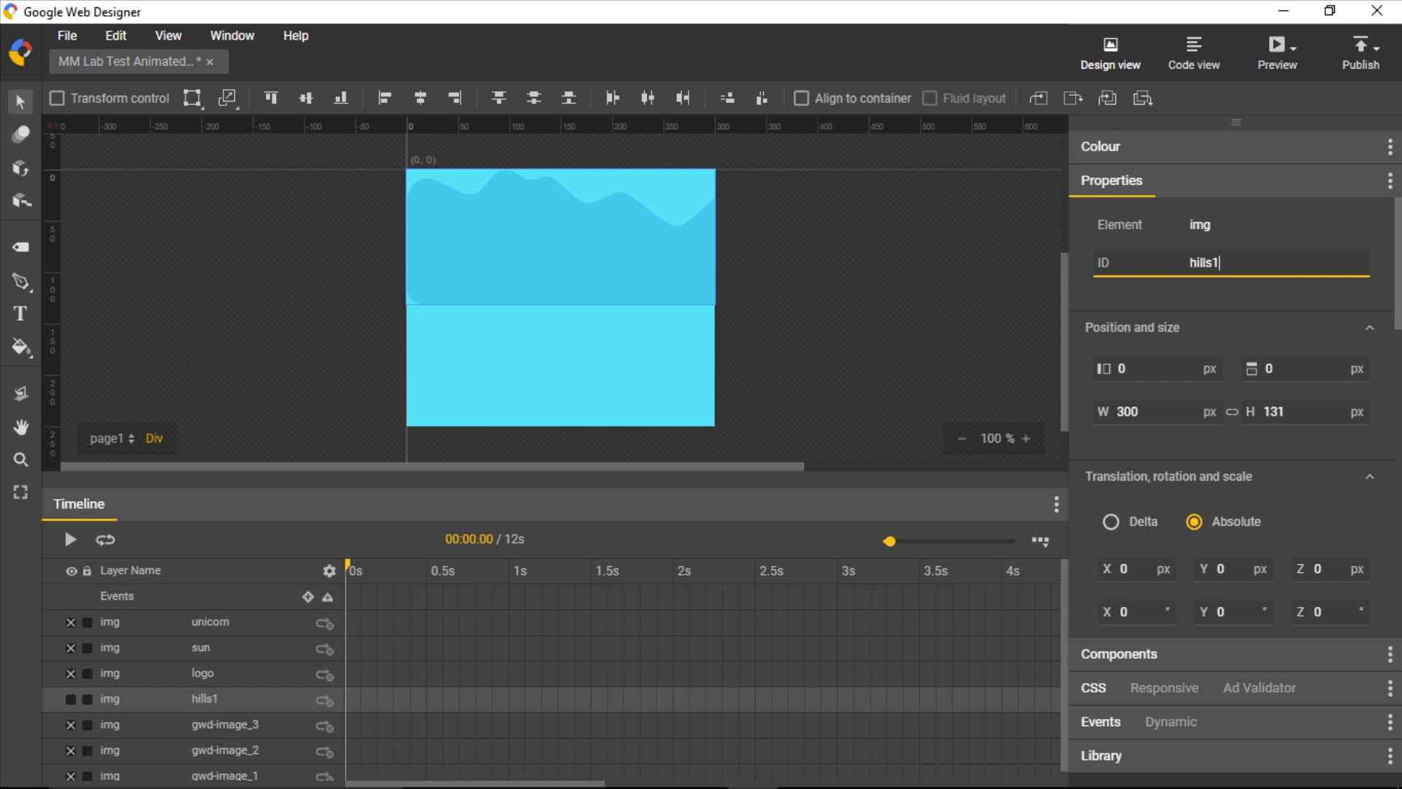
# Show gwd-image_3 in place of the hills1 layer and change the dark blue hills image's ID to hills2
pyautogui.press('Escape')
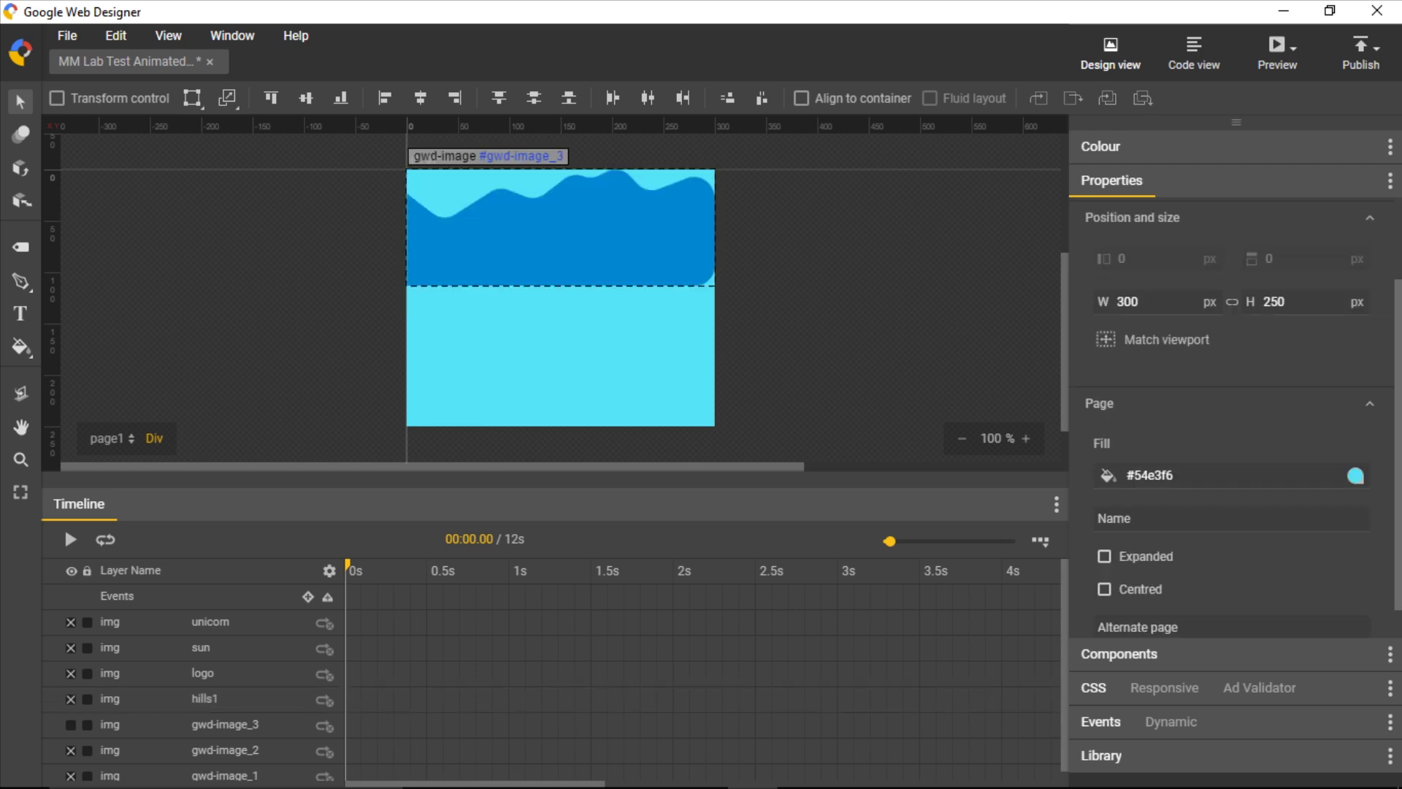
pyautogui.click(621, 235)
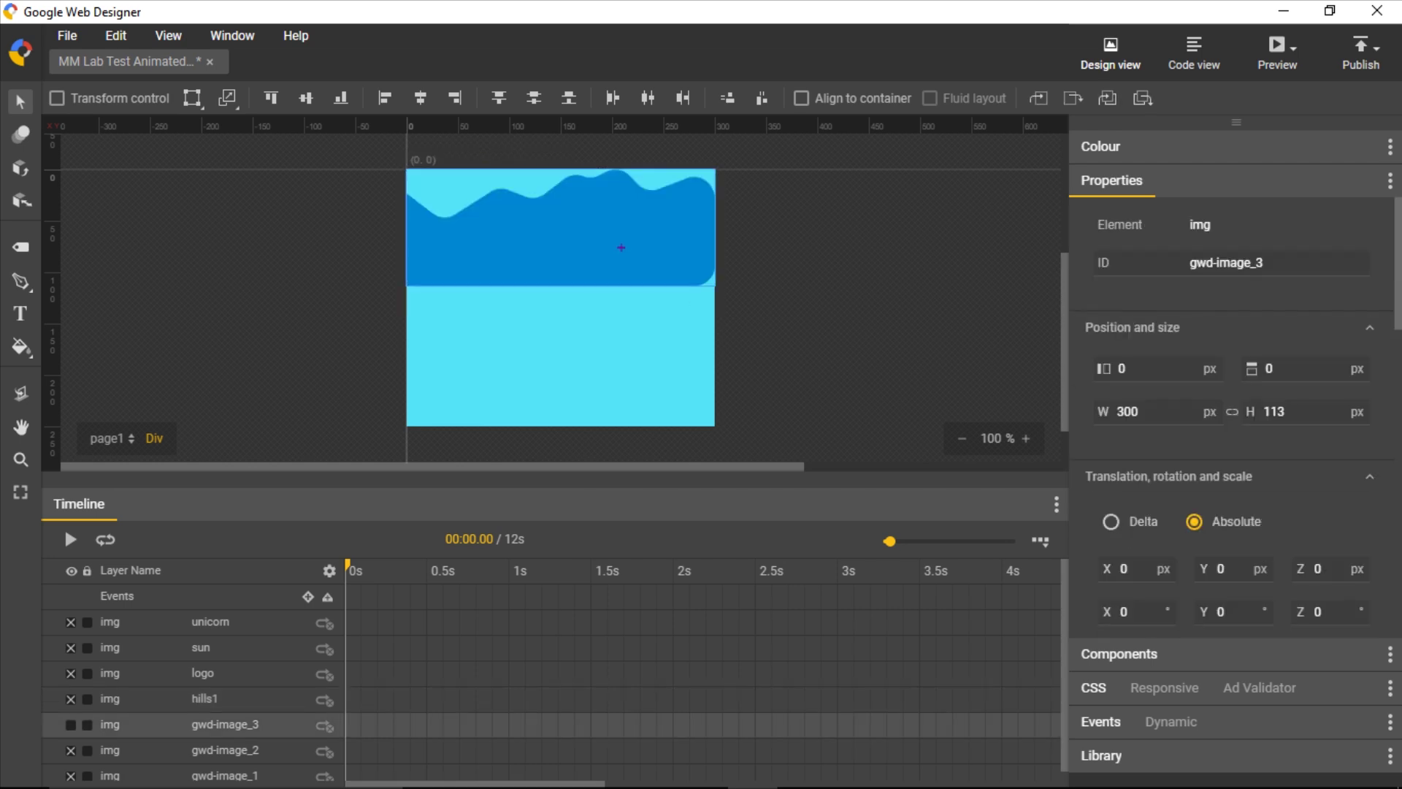
pyautogui.doubleClick(1240, 263)
pyautogui.press('BackSpace')
pyautogui.press('BackSpace')
pyautogui.press('BackSpace')
pyautogui.press('BackSpace')
pyautogui.press('BackSpace')
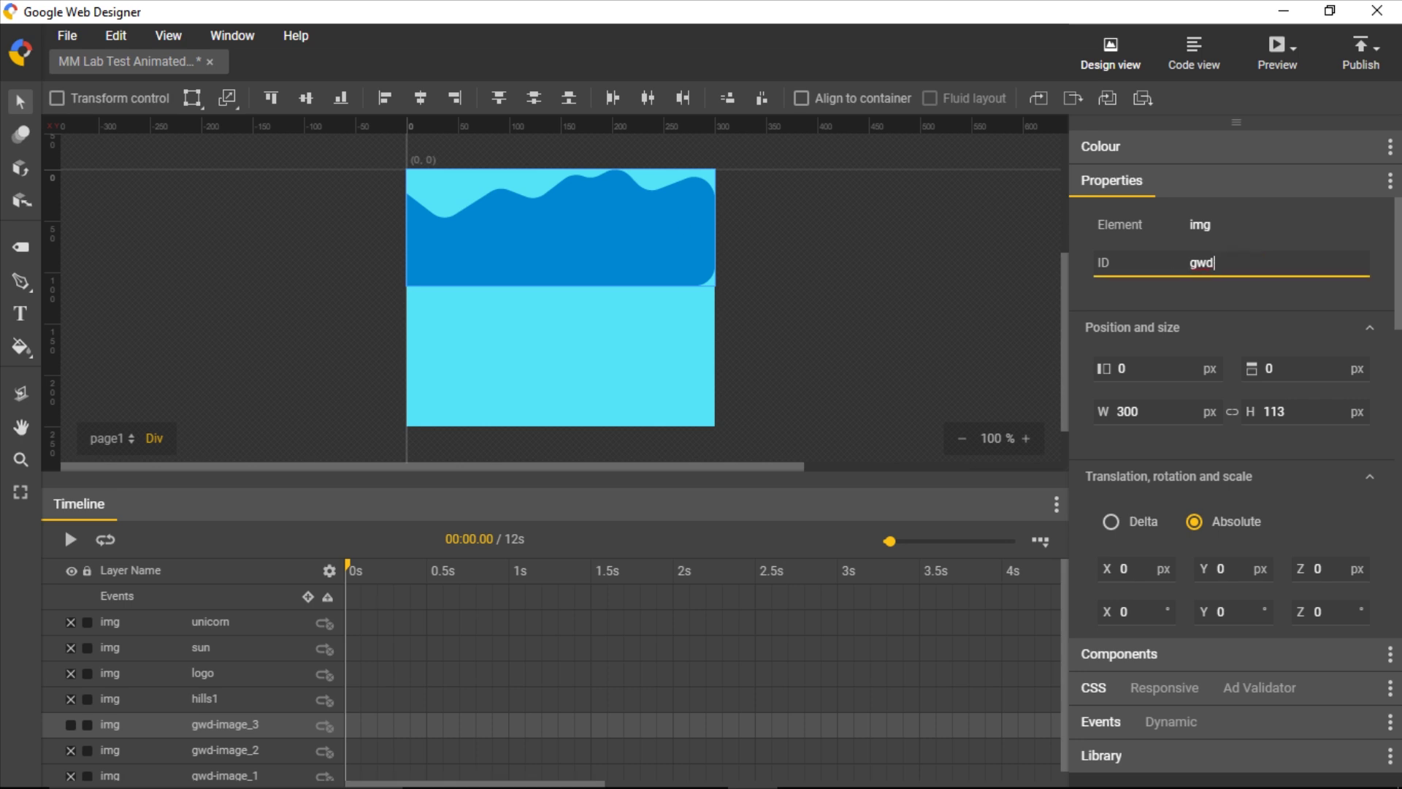
pyautogui.write('hills2')
pyautogui.press('Return')
# Show gwd-image_2 in place of the hills2 layer and change the gradient hill image's ID to hills3
pyautogui.click(70, 725)
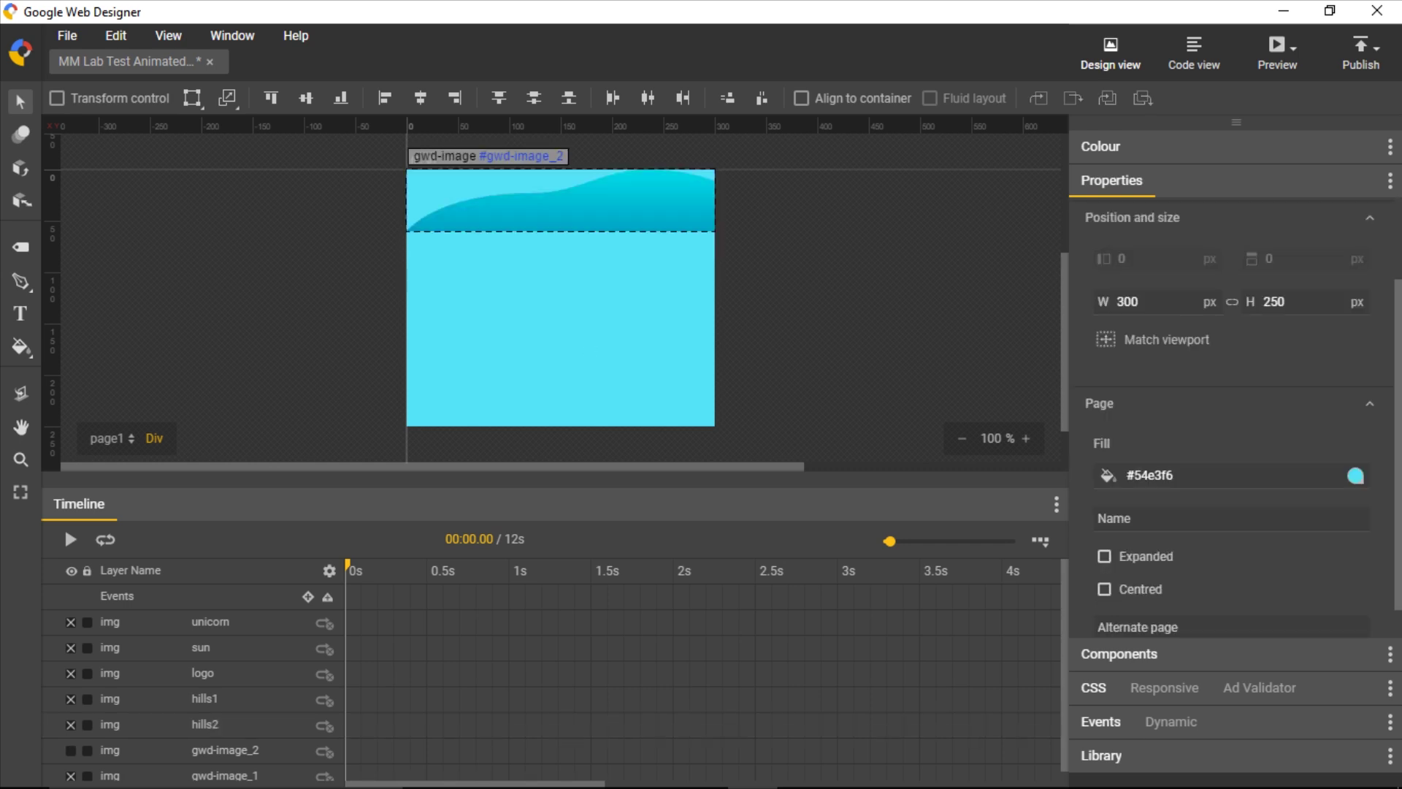
pyautogui.click(204, 750)
pyautogui.tripleClick(1203, 262)
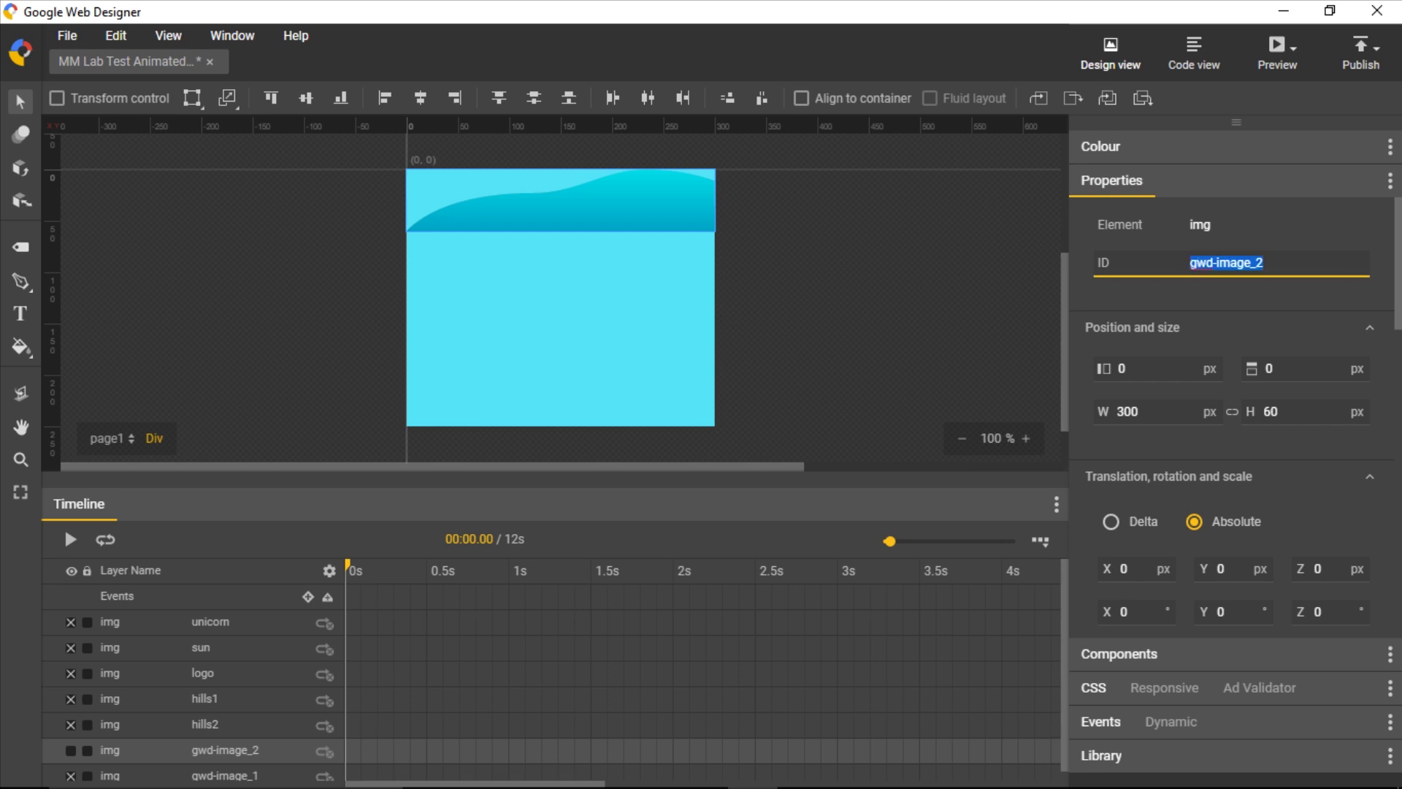
pyautogui.write('hills3')
pyautogui.press('Return')
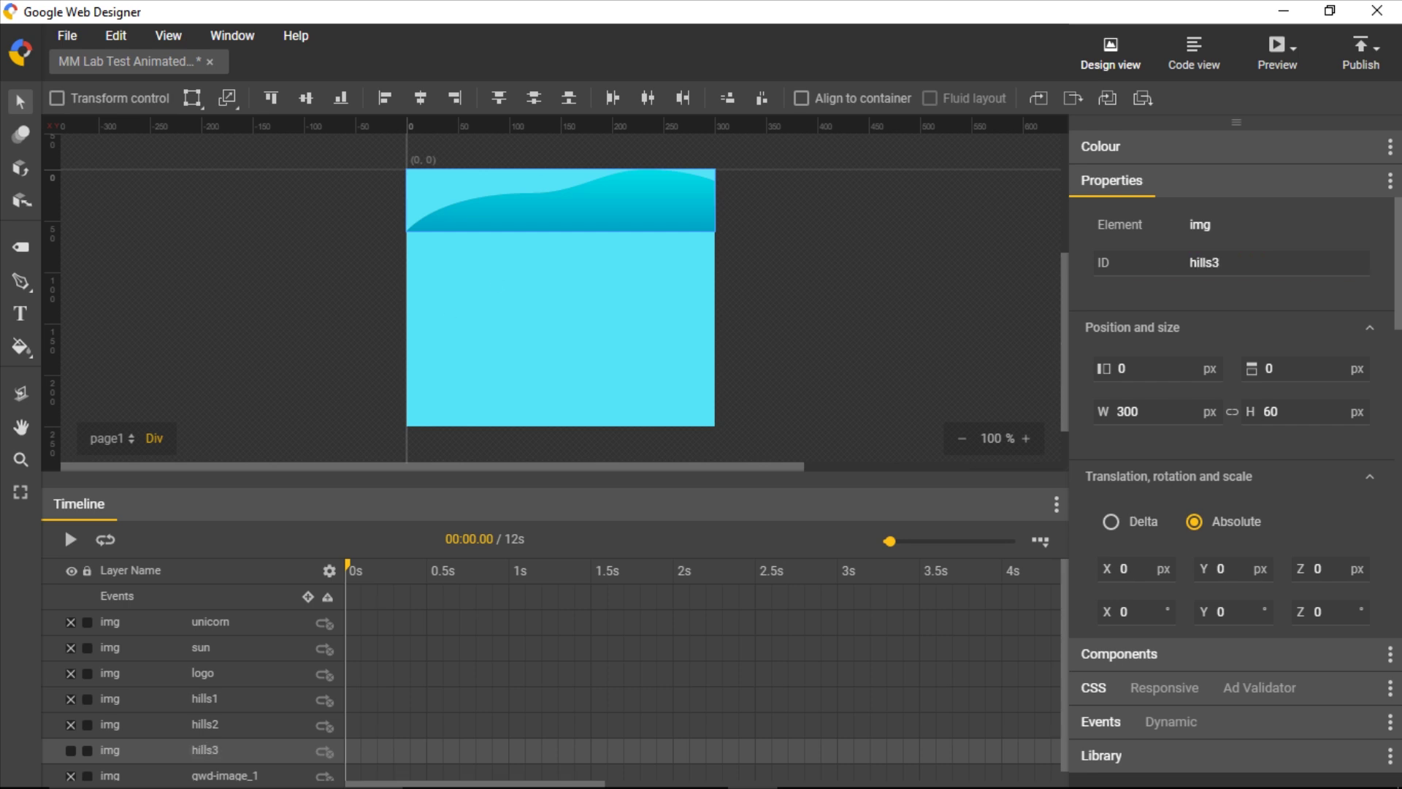
# Show gwd-image_1 in place of the hills3 layer and change the Buy Now button image's ID to buynow
pyautogui.click(71, 750)
pyautogui.click(71, 776)
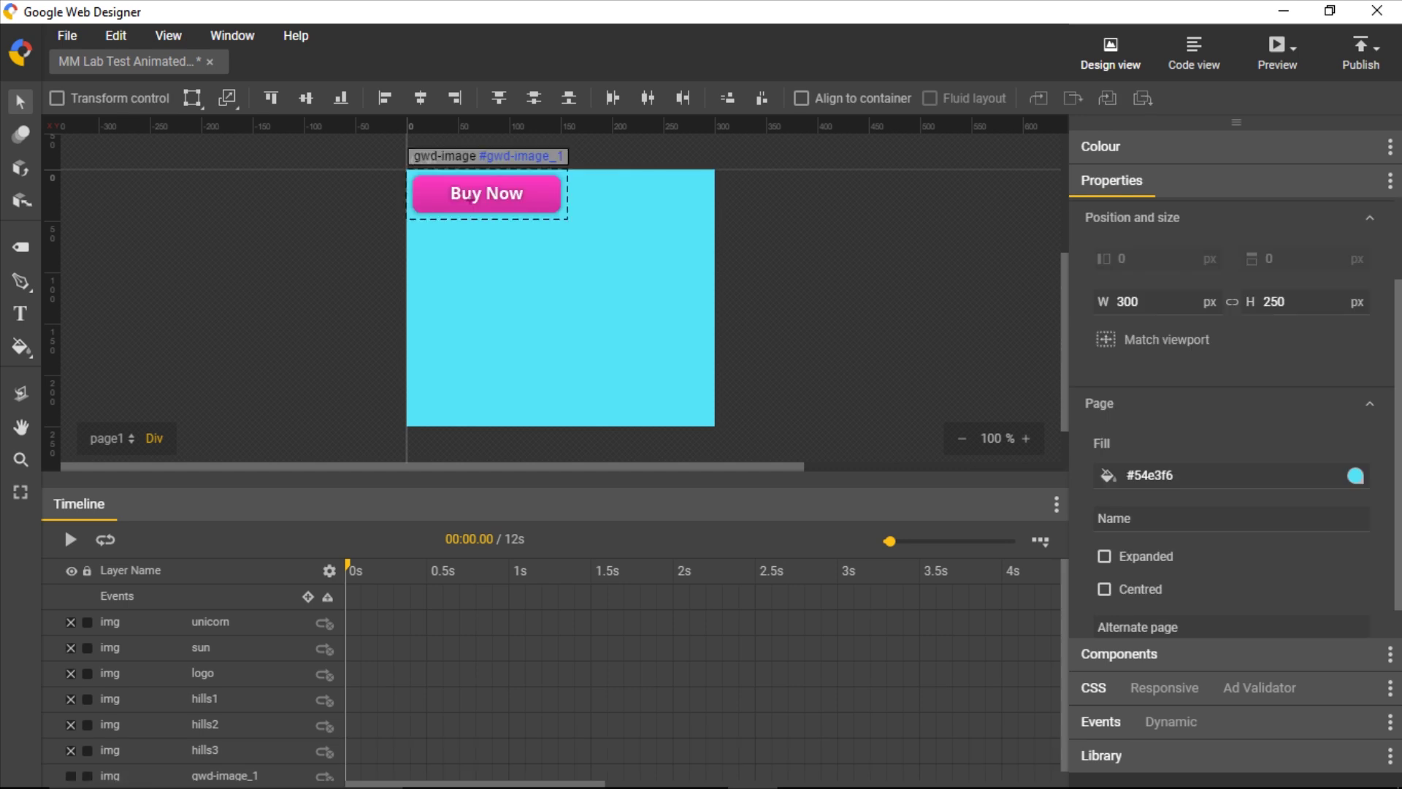
pyautogui.click(484, 198)
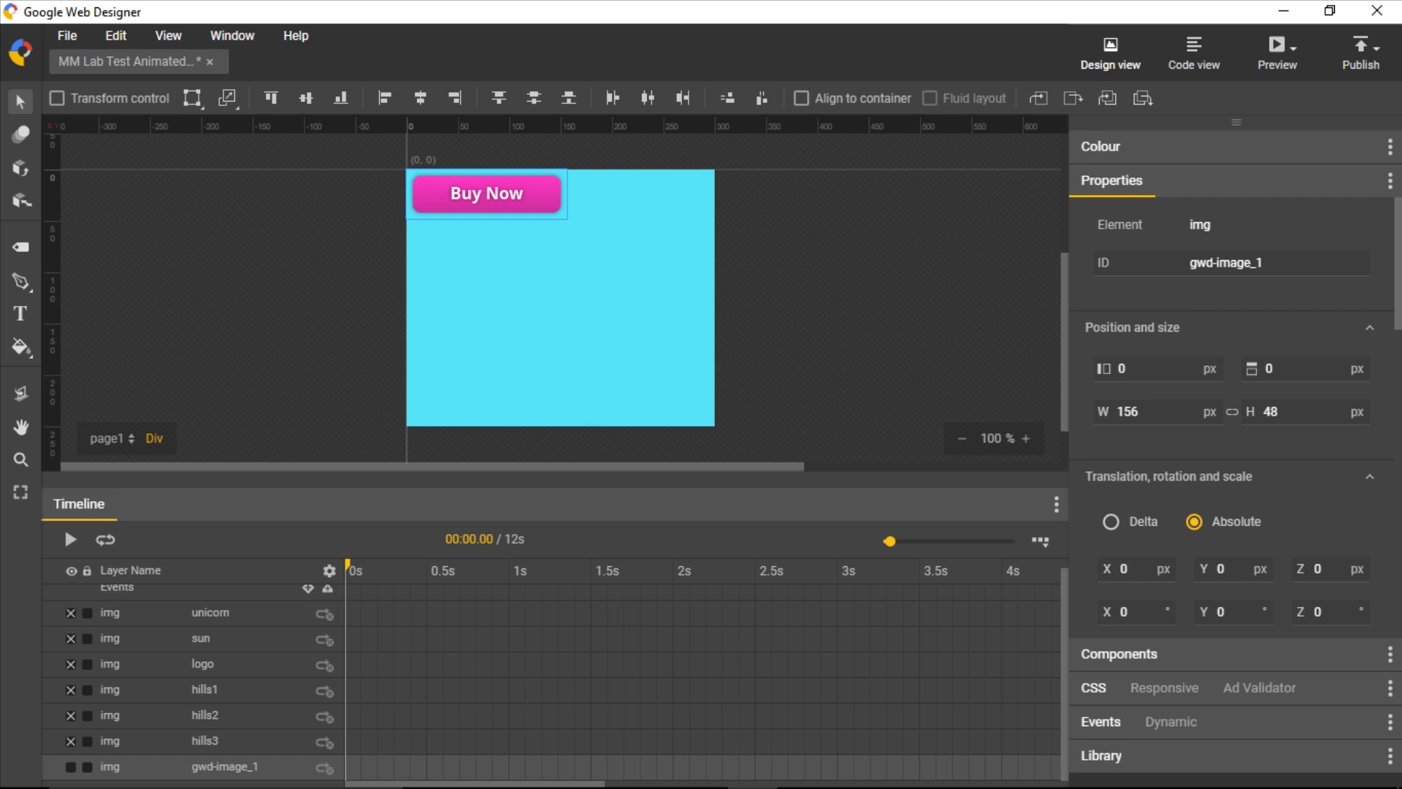
pyautogui.click(1227, 263)
pyautogui.write('bu')
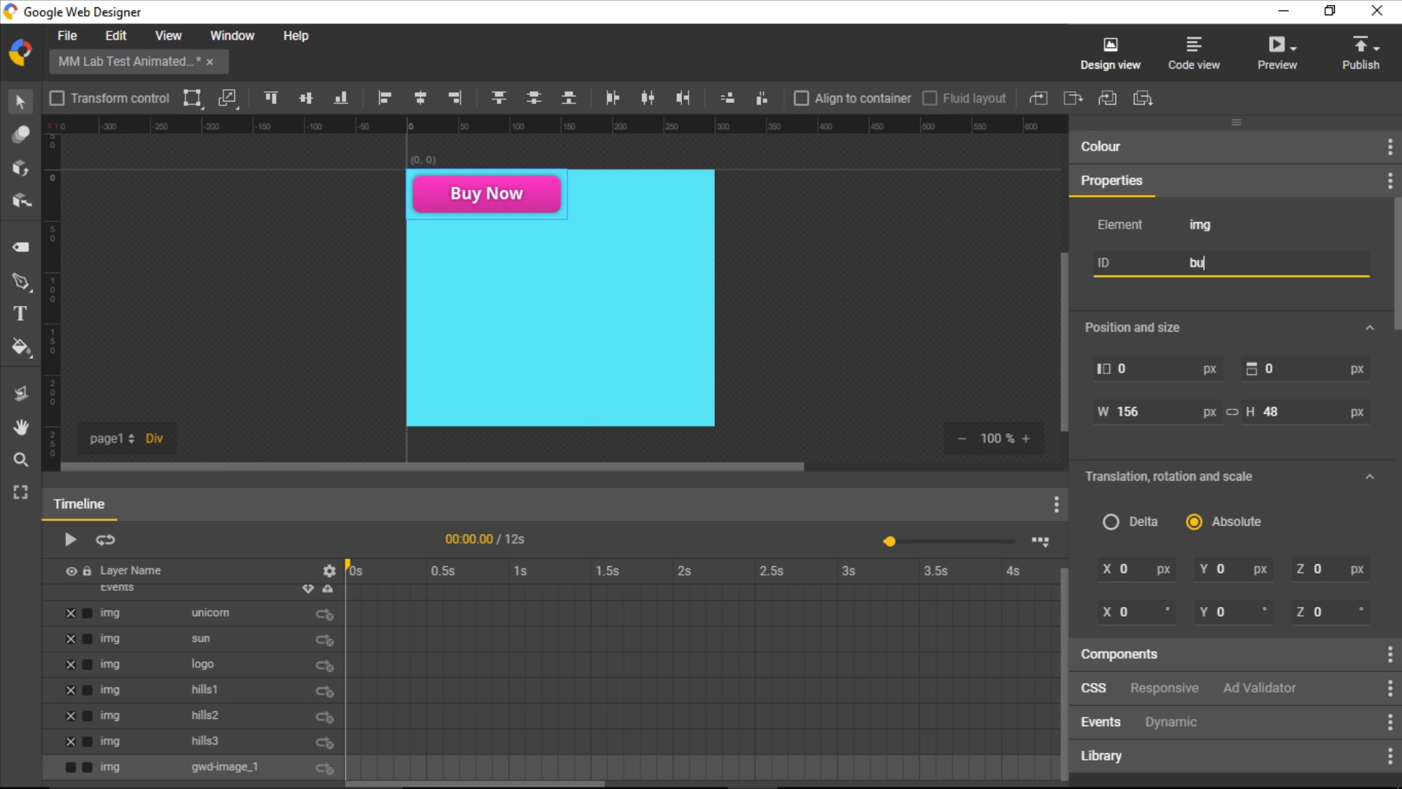
pyautogui.write('ynow')
pyautogui.press('Return')
# Make all the renamed image layers visible on the stage, from unicorn down to buynow
pyautogui.click(71, 571)
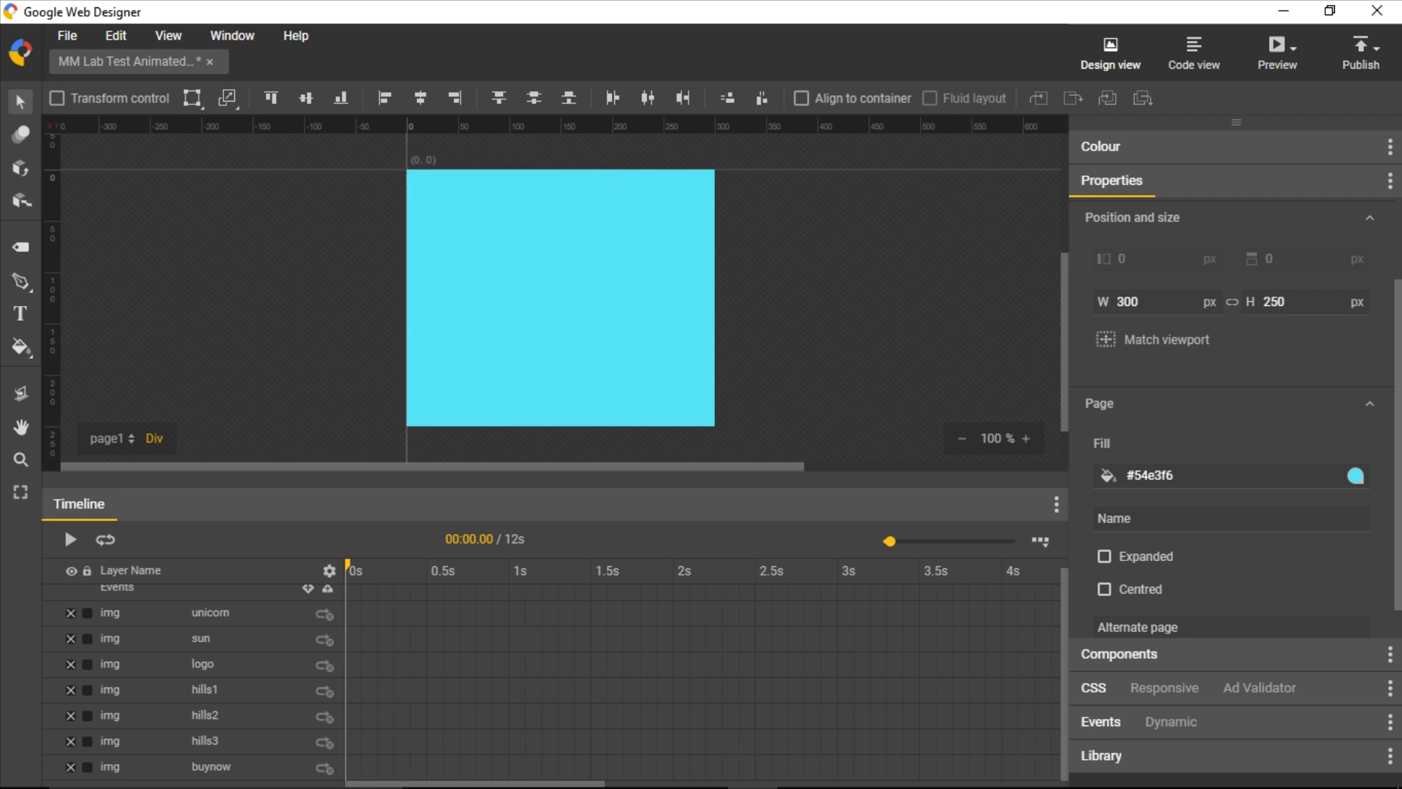
pyautogui.click(71, 664)
pyautogui.click(71, 664)
pyautogui.click(70, 570)
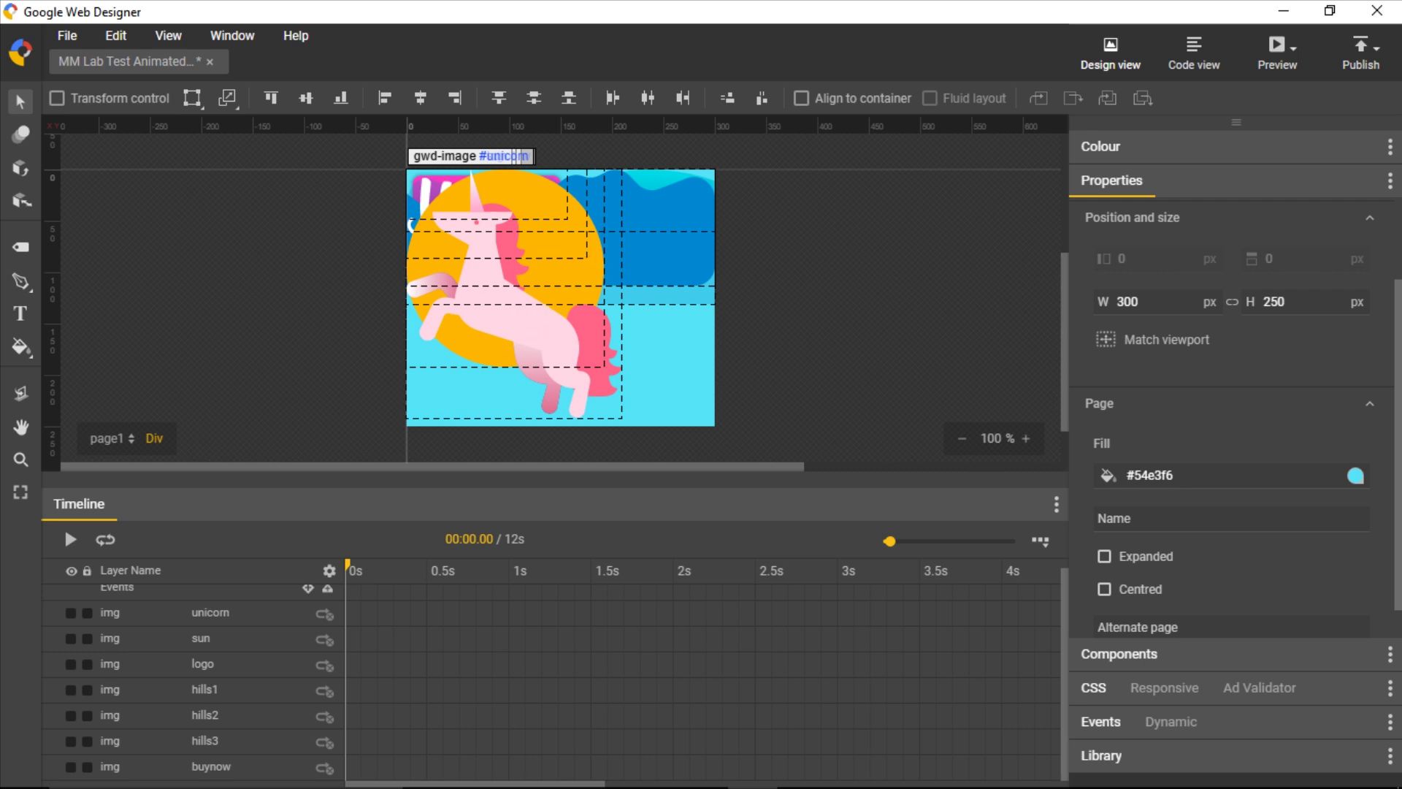
# Switch to the PowerPoint slide show to review the layout of the example advert, and return to Google Web Designer
pyautogui.press('super+Tab')
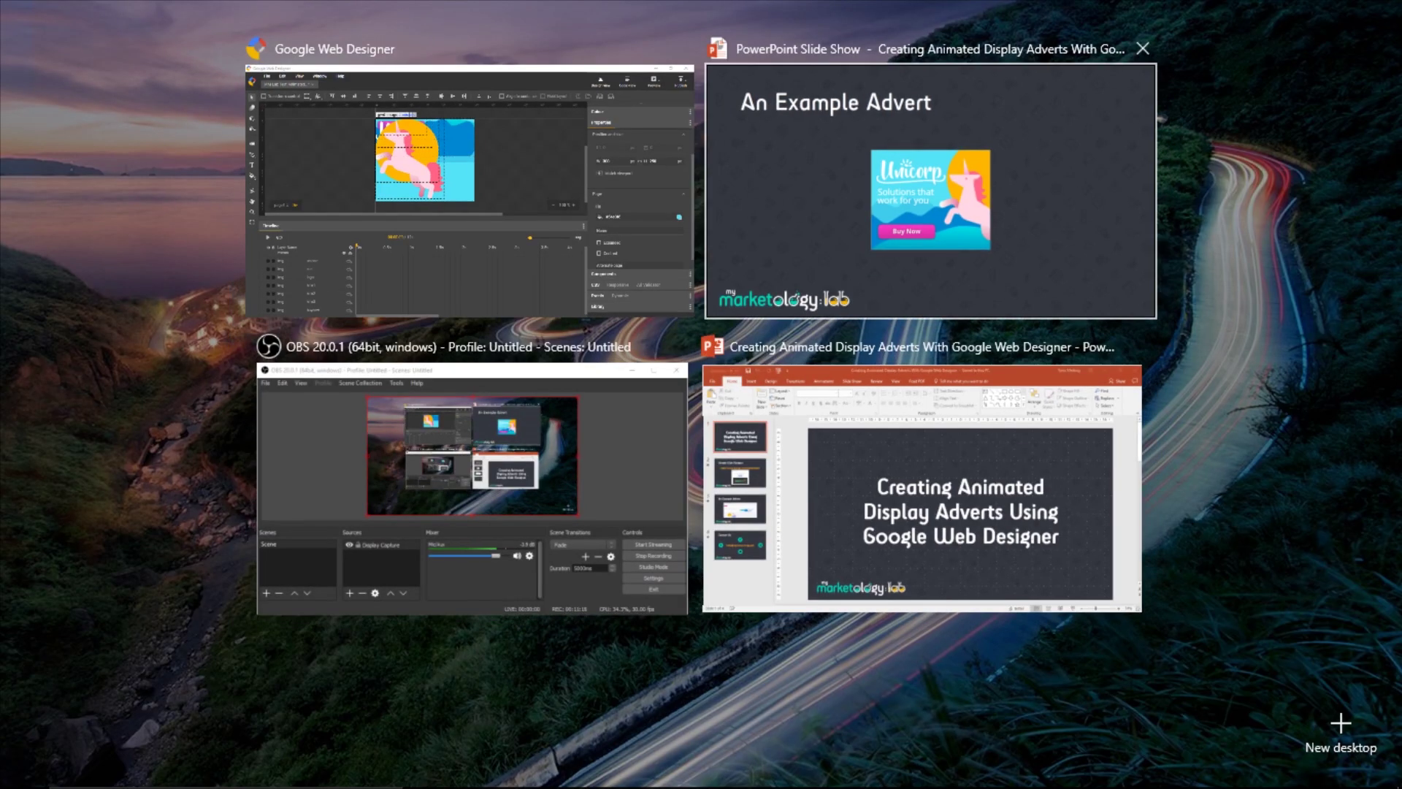
pyautogui.click(927, 203)
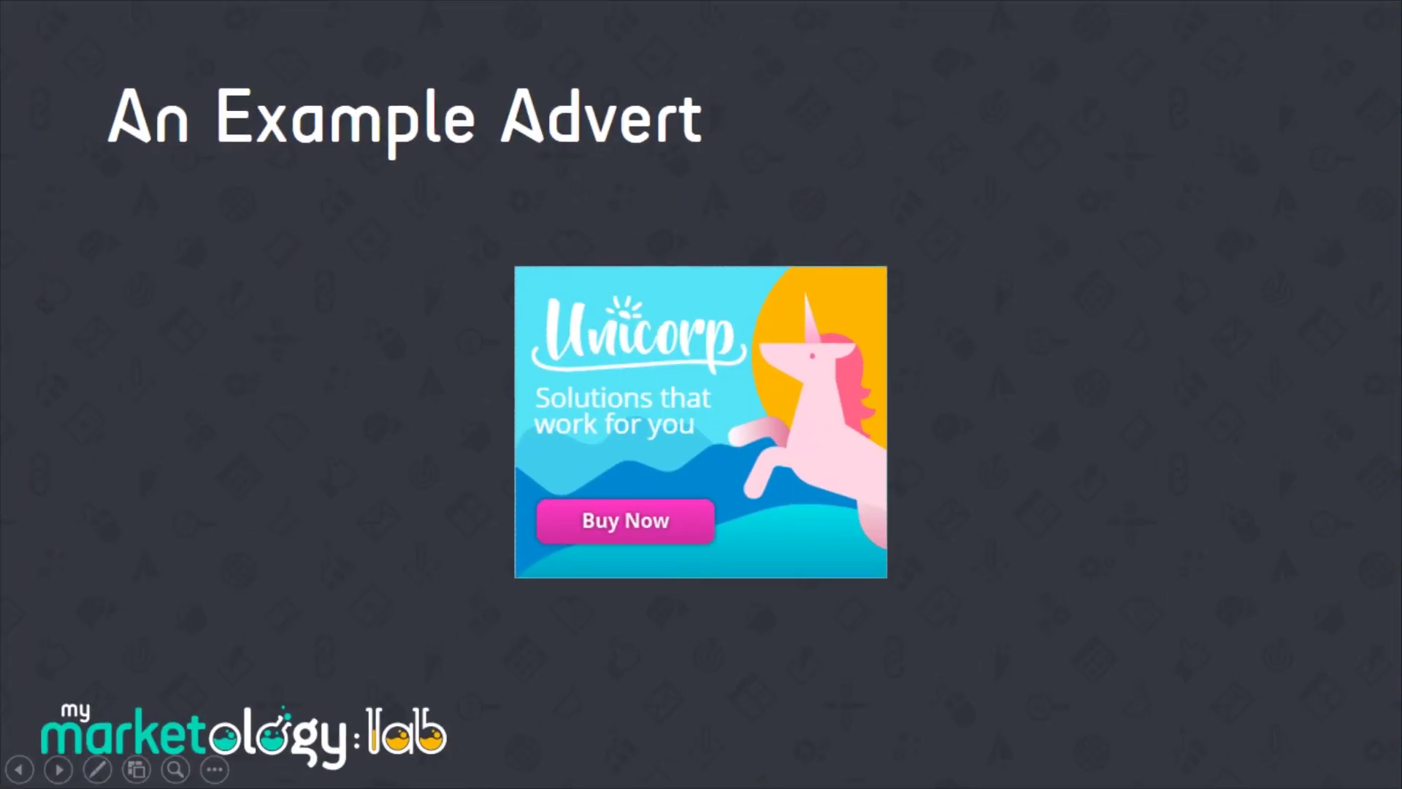
pyautogui.press('super+Tab')
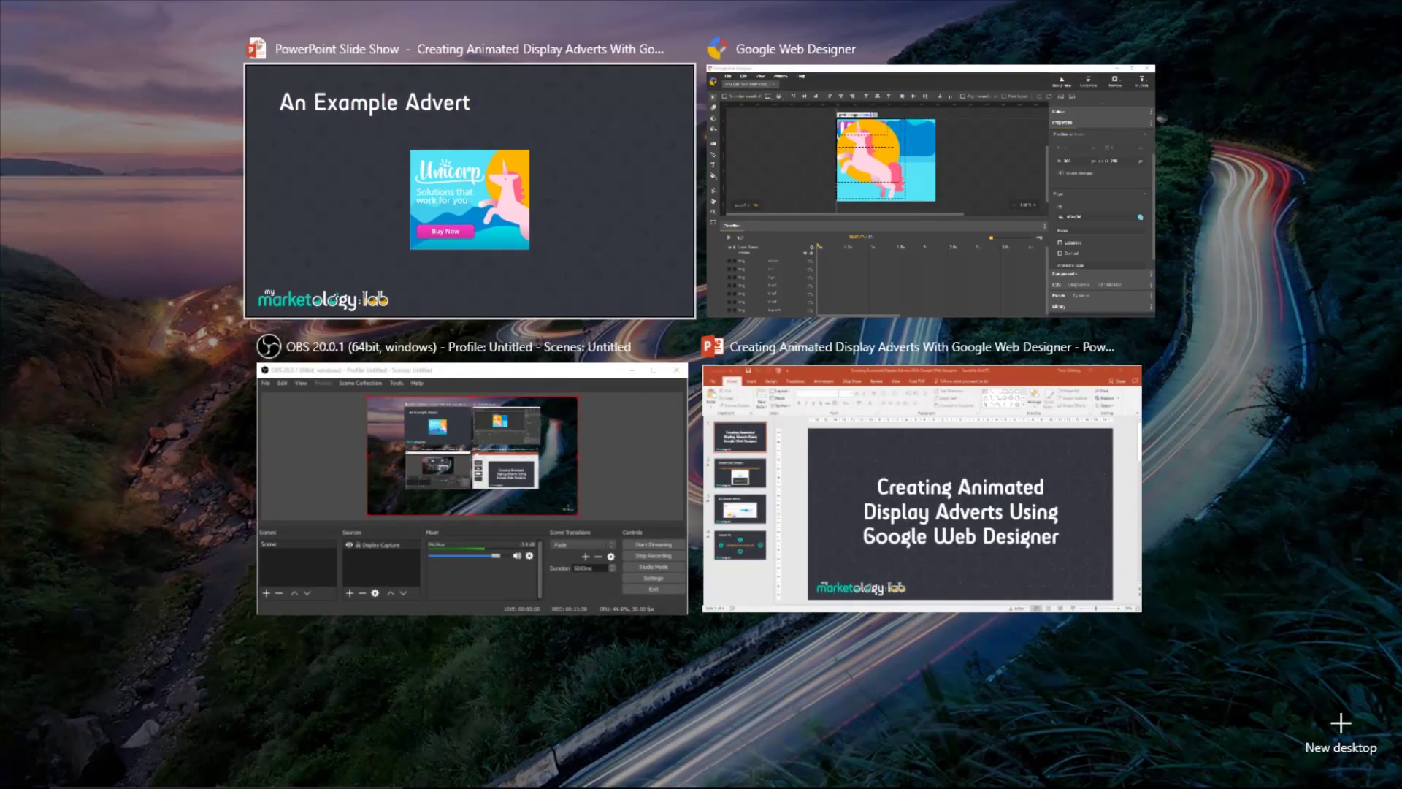
pyautogui.press('Right')
pyautogui.press('Return')
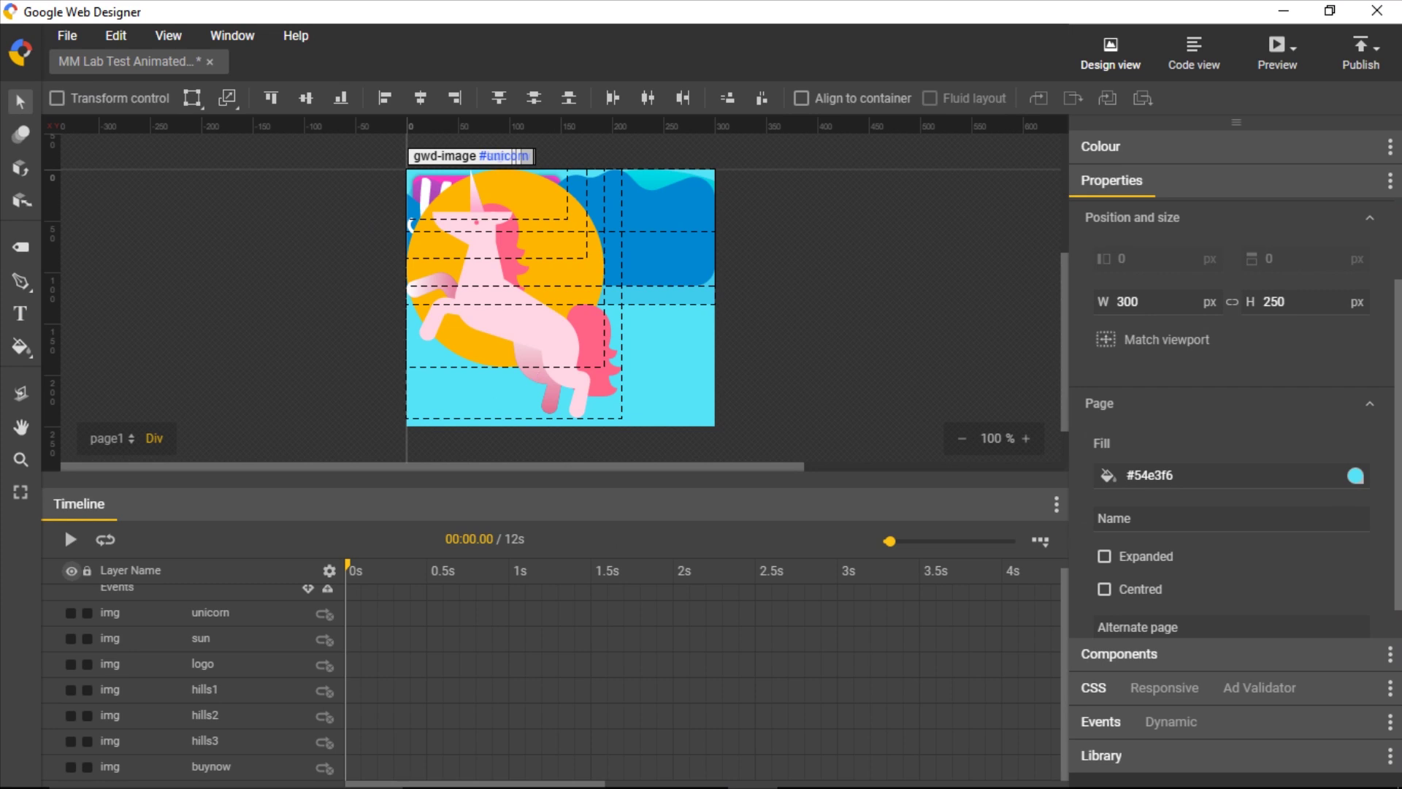
# Hide every layer except unicorn and move the unicorn partly off the banner's right edge, to about 175 px left and 8 px top
pyautogui.click(71, 571)
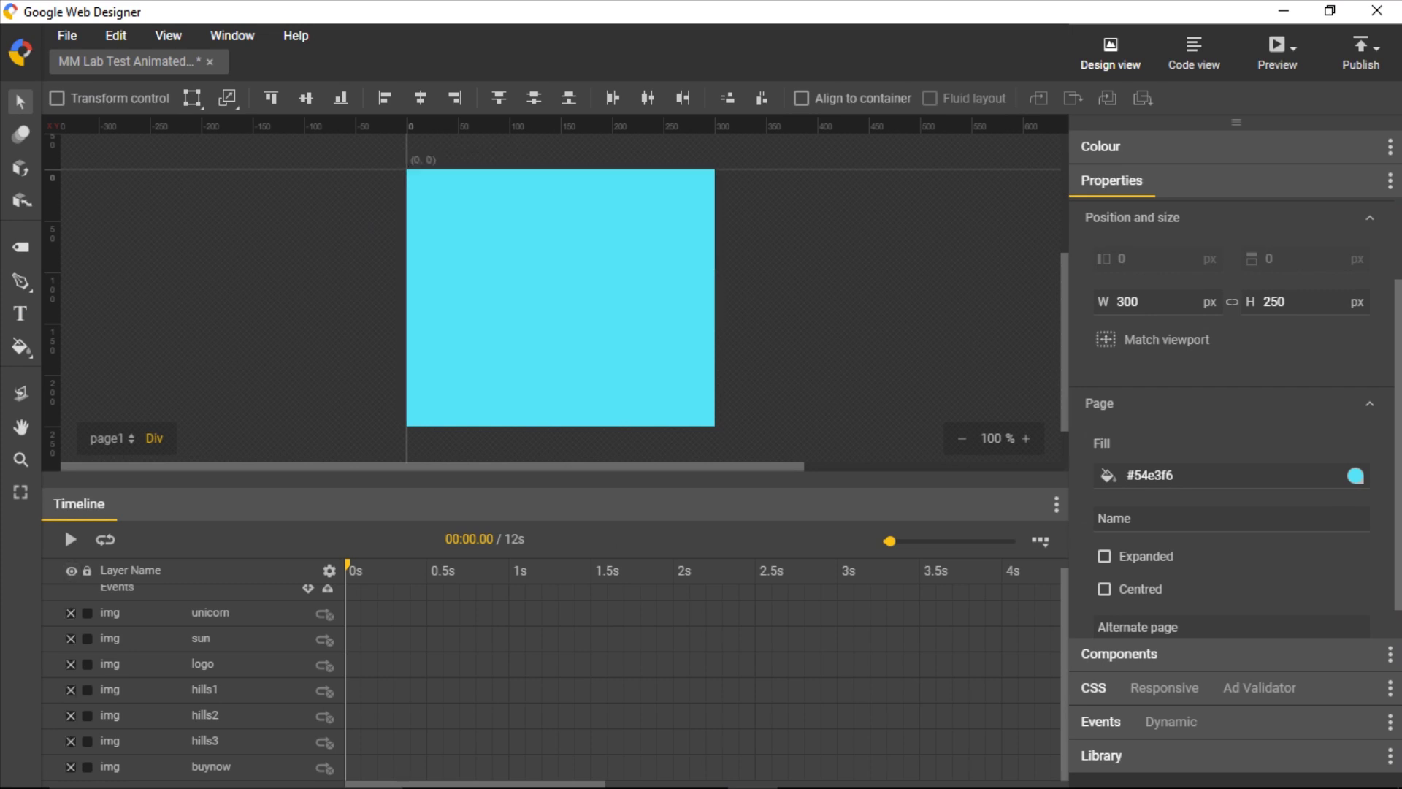
pyautogui.click(71, 613)
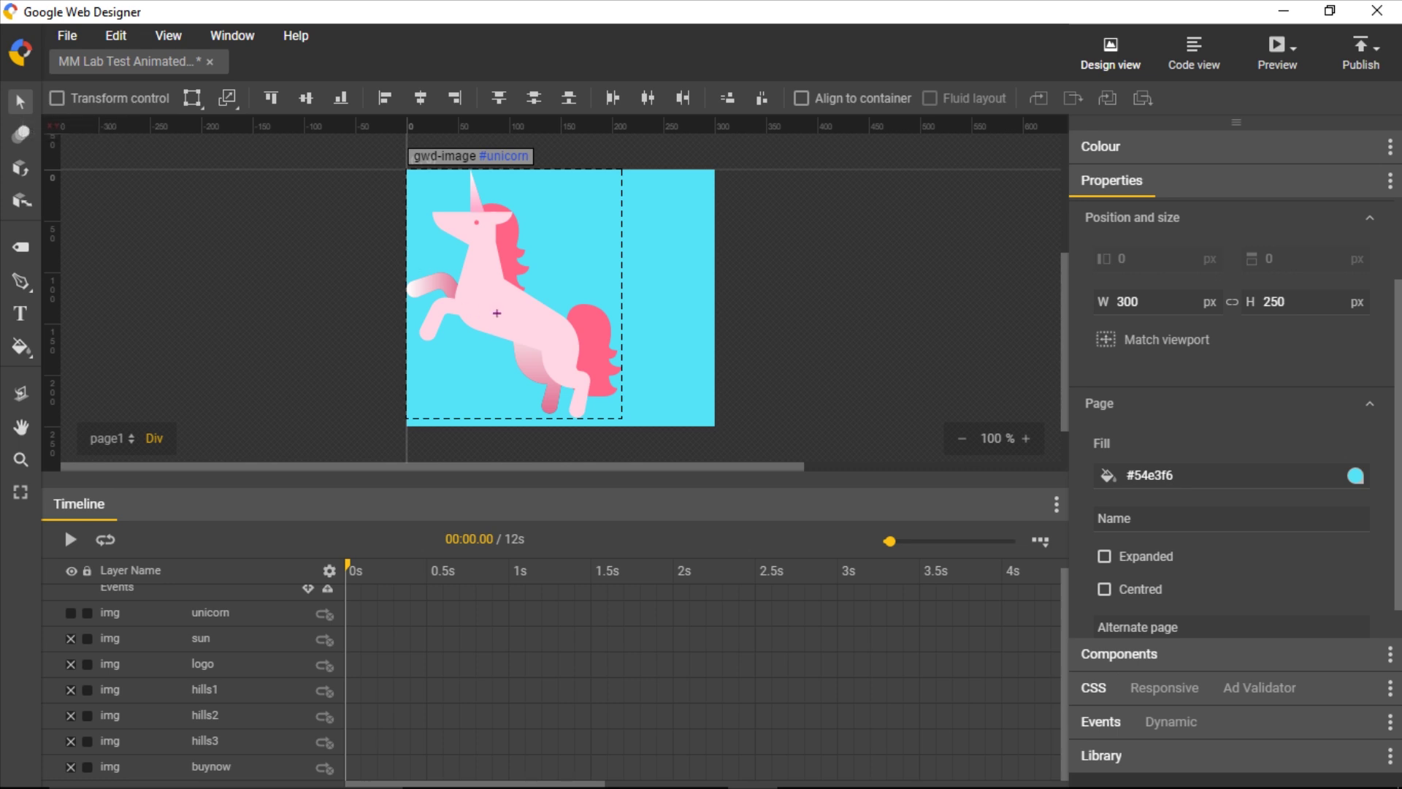
pyautogui.moveTo(497, 312); pyautogui.dragTo(674, 324)
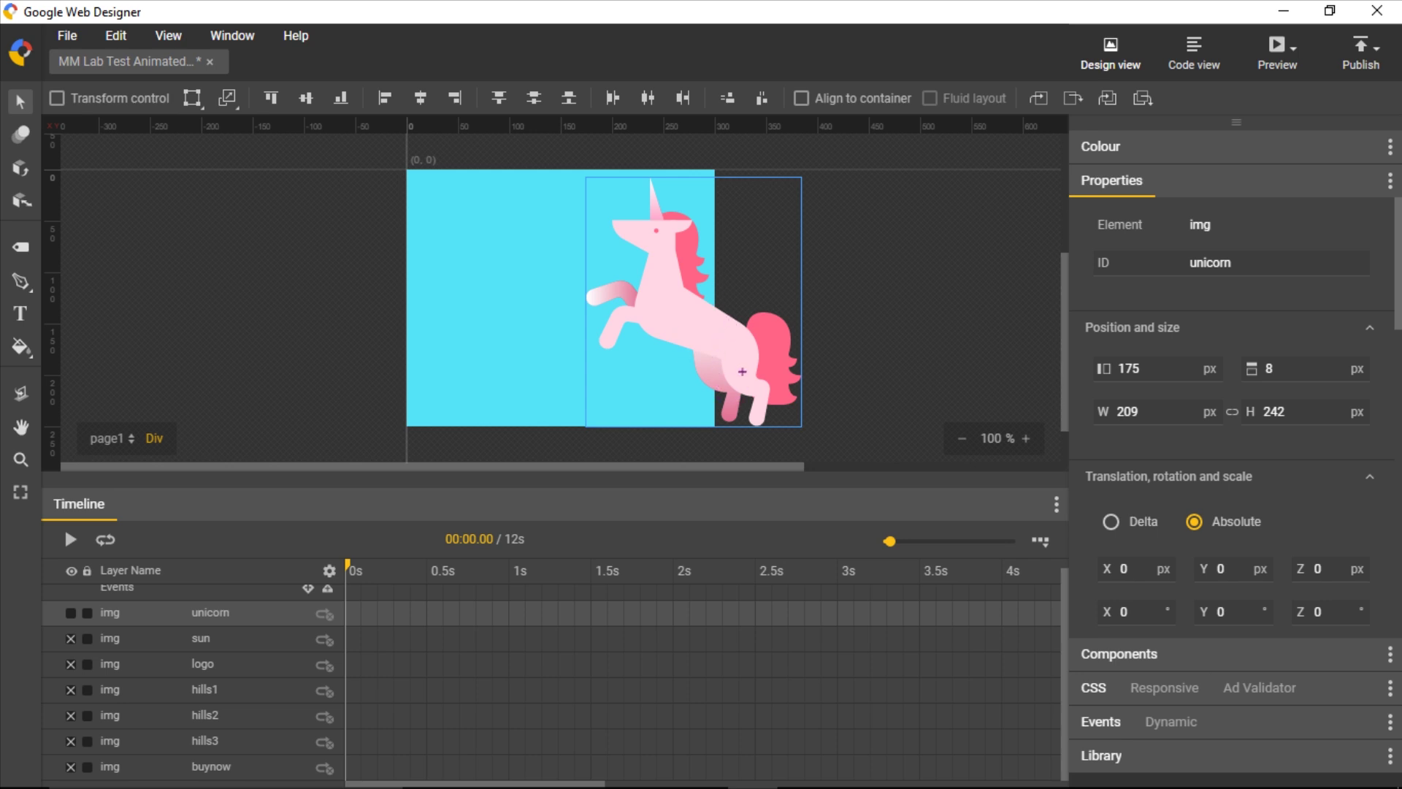
# Check the unicorn and sun placement on the example advert slide in PowerPoint, and return to Google Web Designer
pyautogui.press('super+Tab')
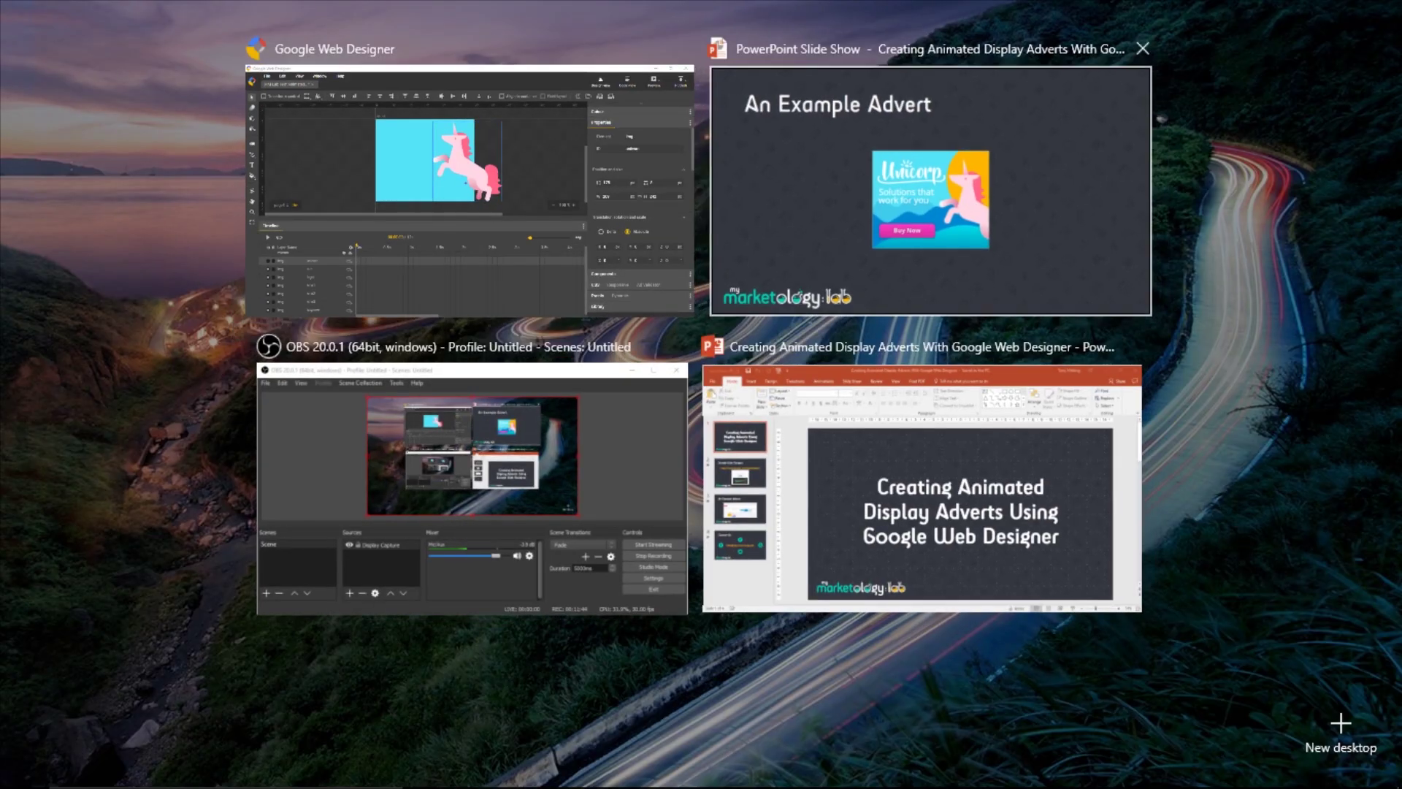
pyautogui.press('Return')
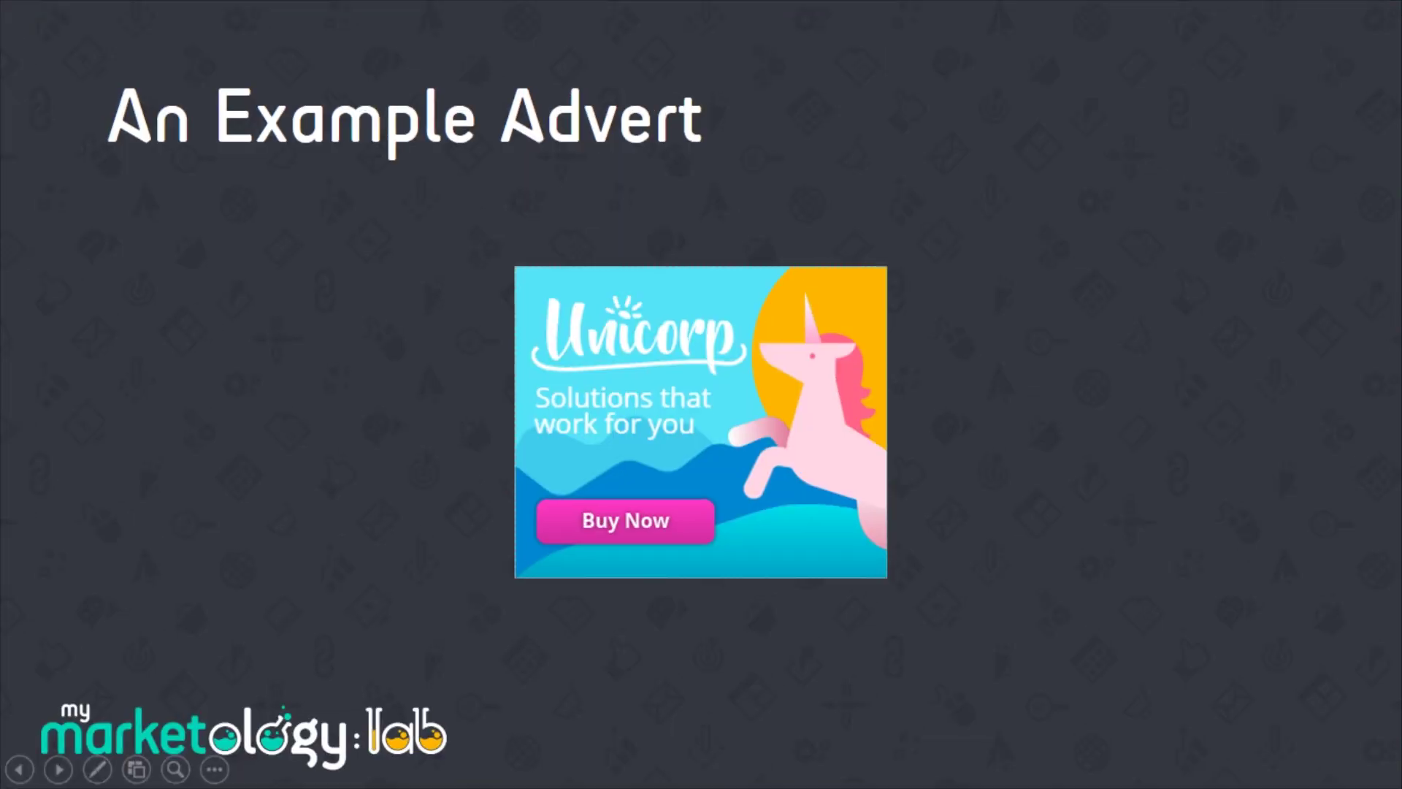
pyautogui.press('super+Tab')
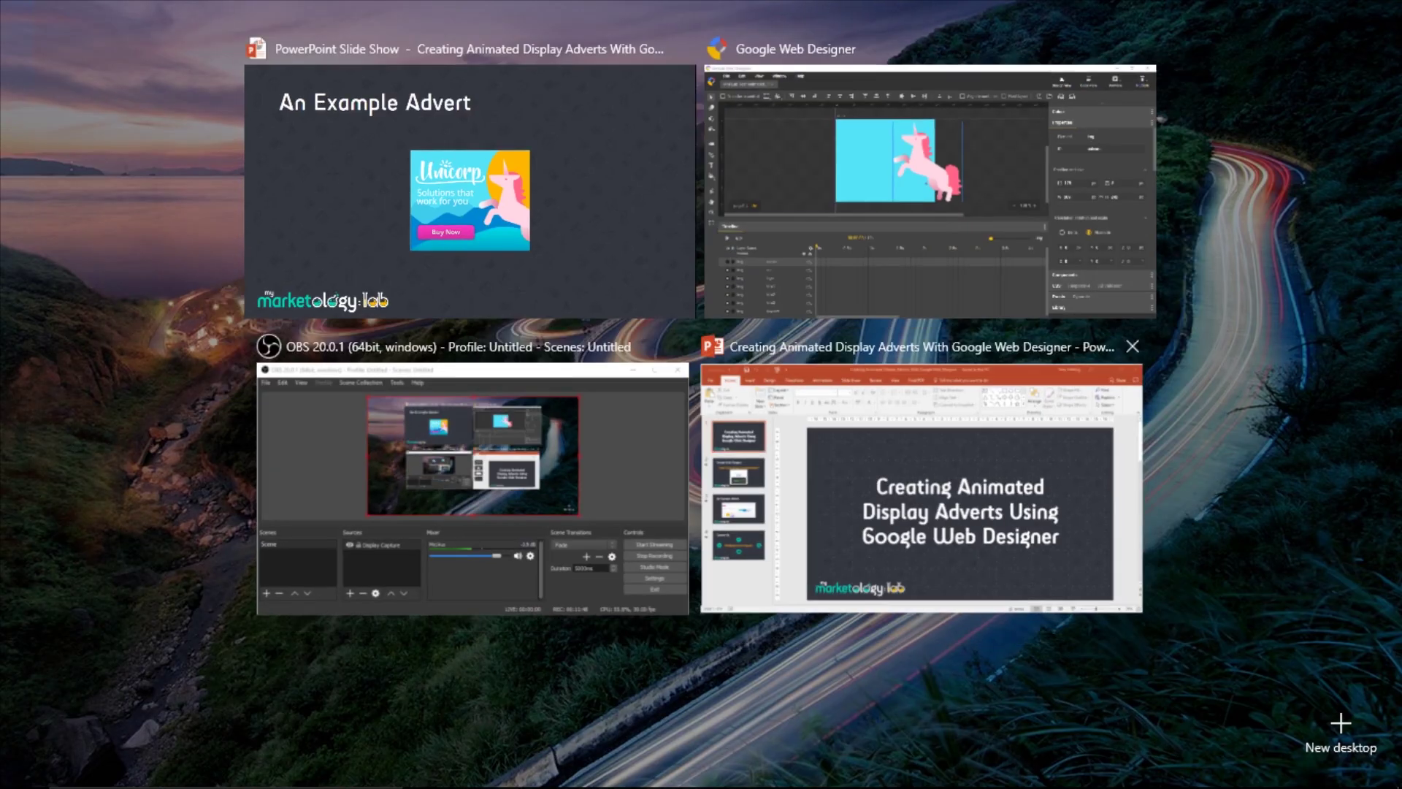
pyautogui.press('Right')
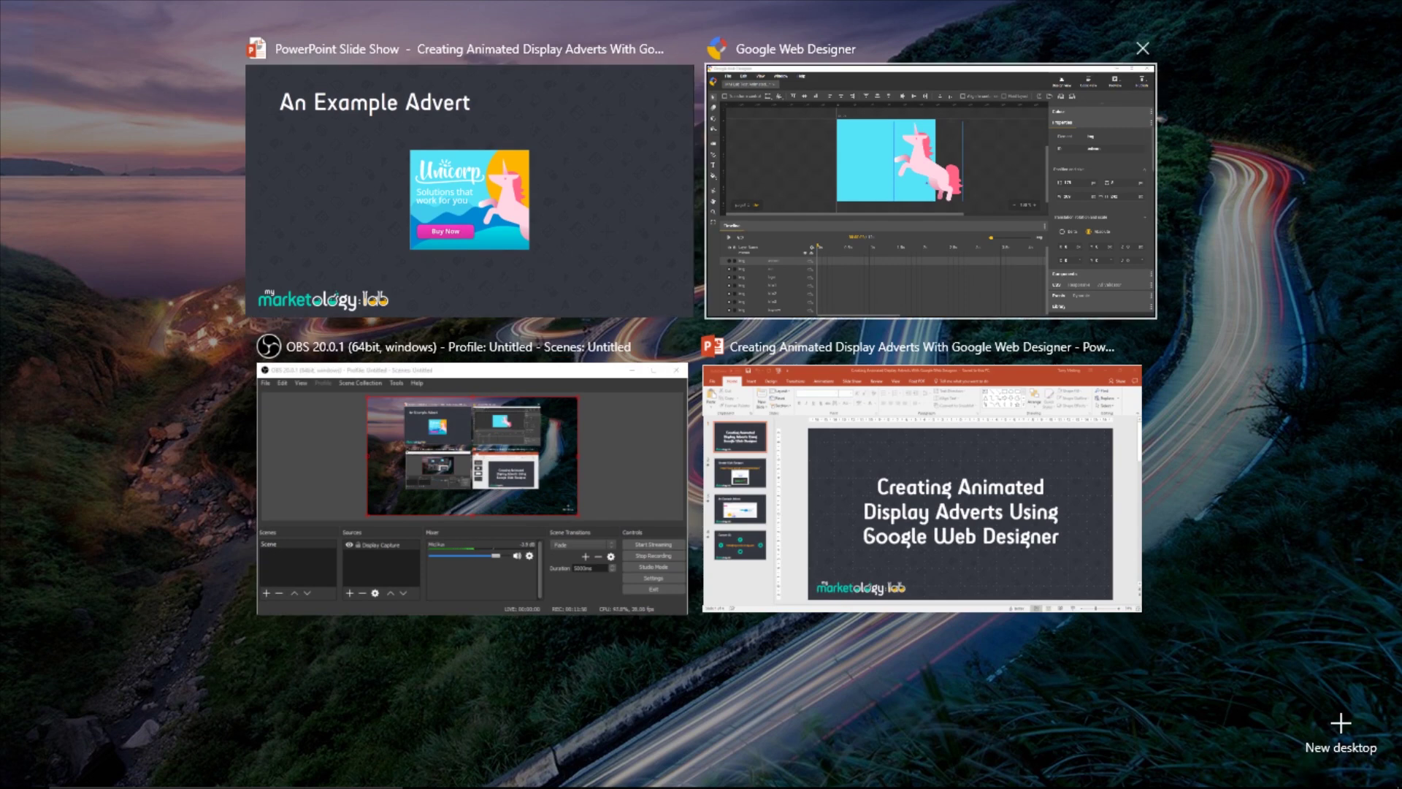
pyautogui.press('Return')
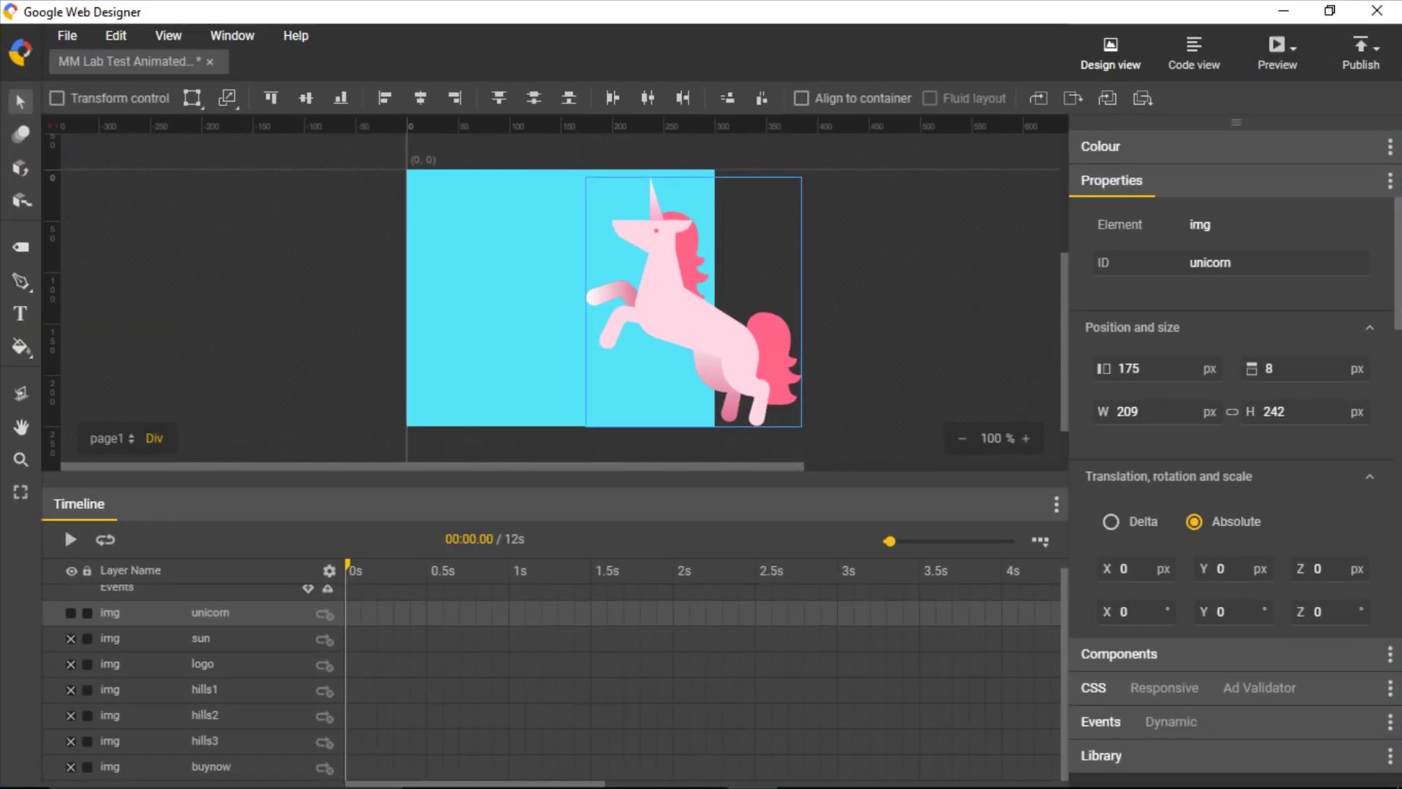
# With unicorn shown, display sun and logo, moving the sun to about 187 px left, -36 px top and the logo to 9 px left, 17 px top
pyautogui.click(71, 612)
pyautogui.click(70, 638)
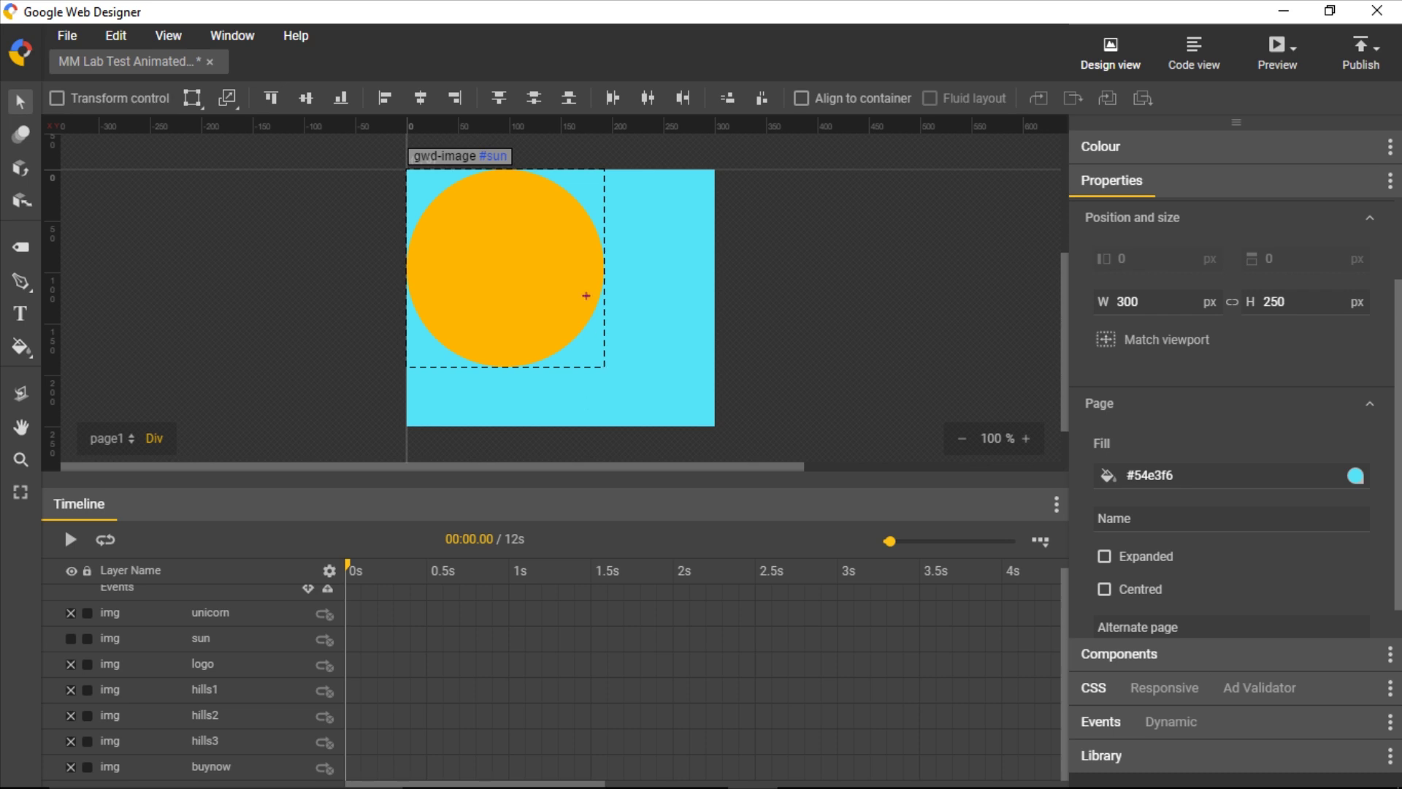
pyautogui.click(70, 638)
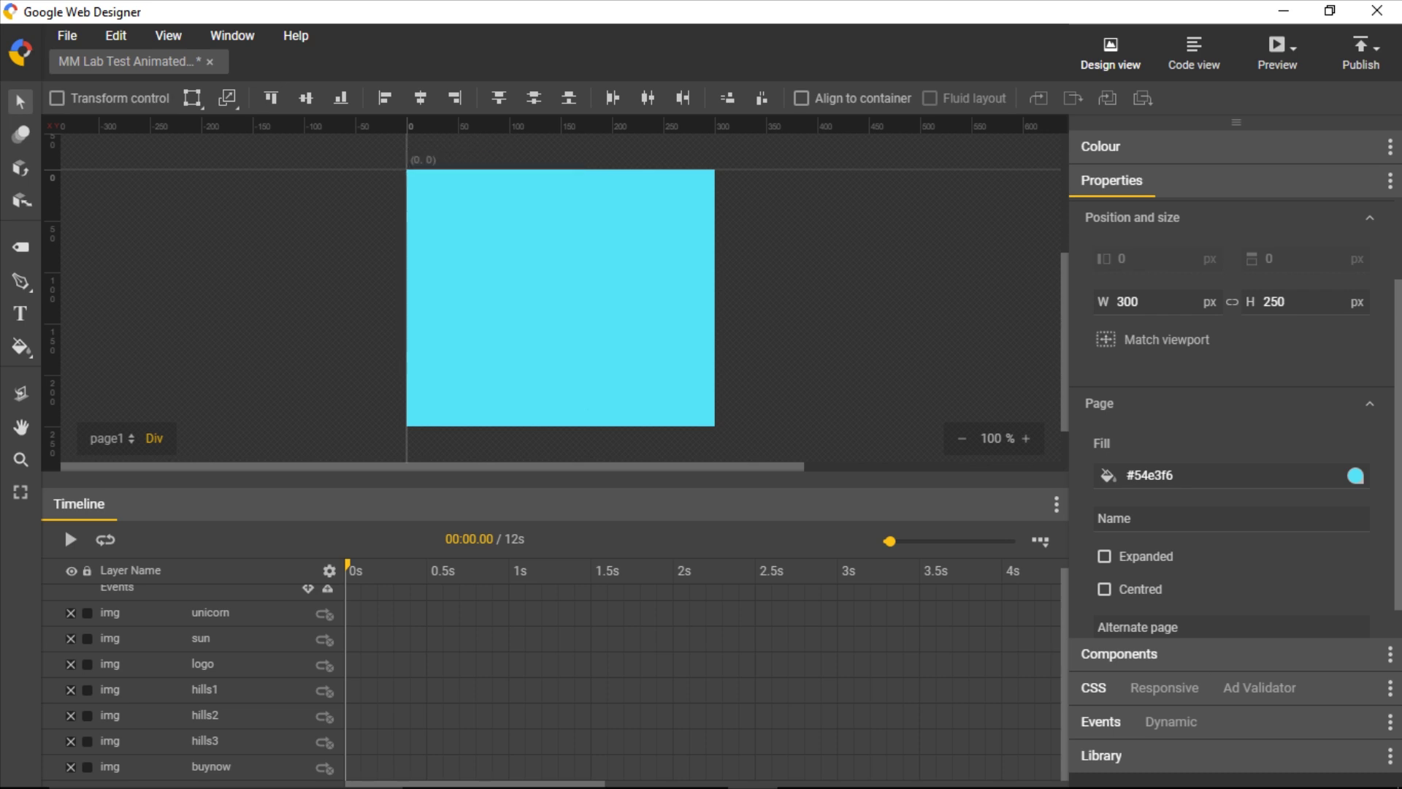
pyautogui.click(70, 613)
pyautogui.click(70, 639)
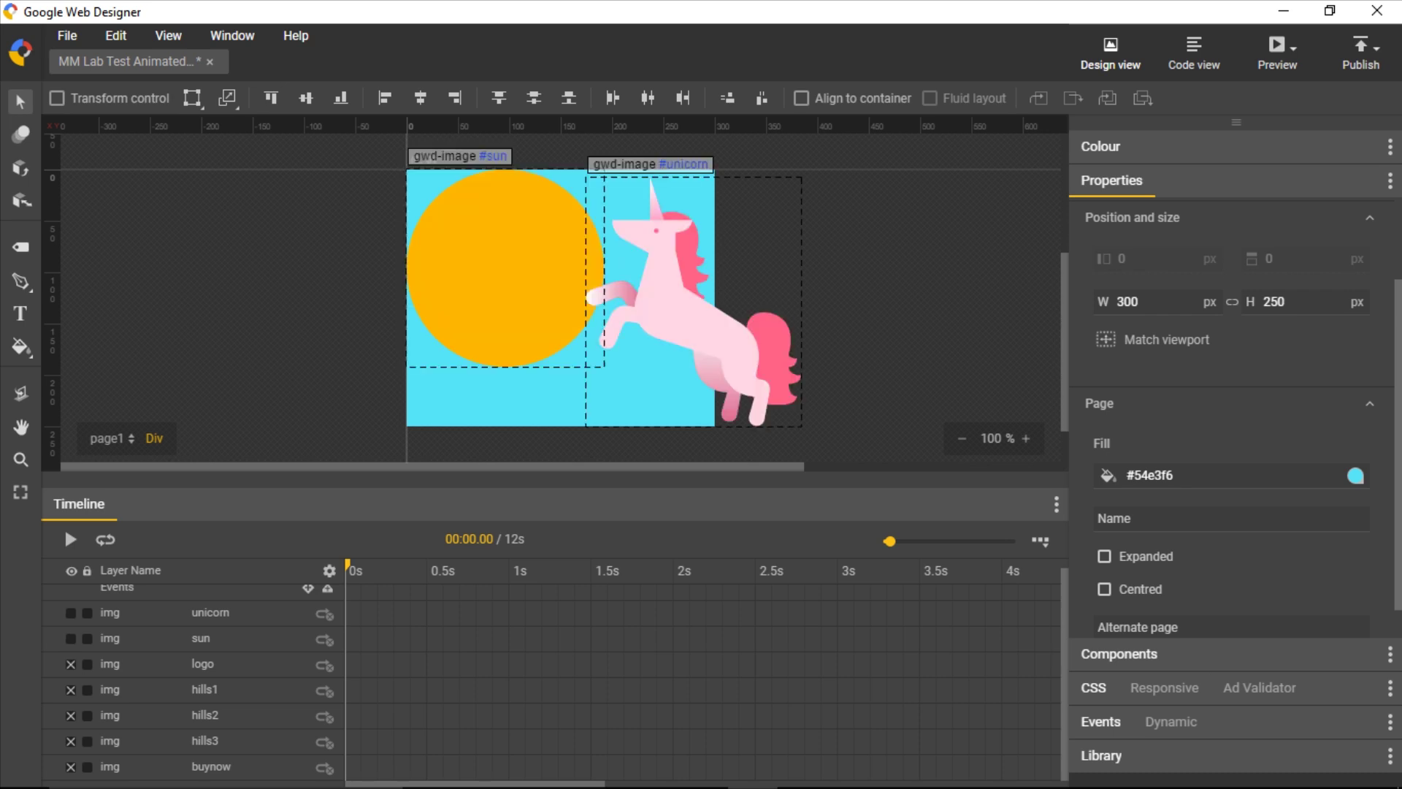
pyautogui.click(492, 292)
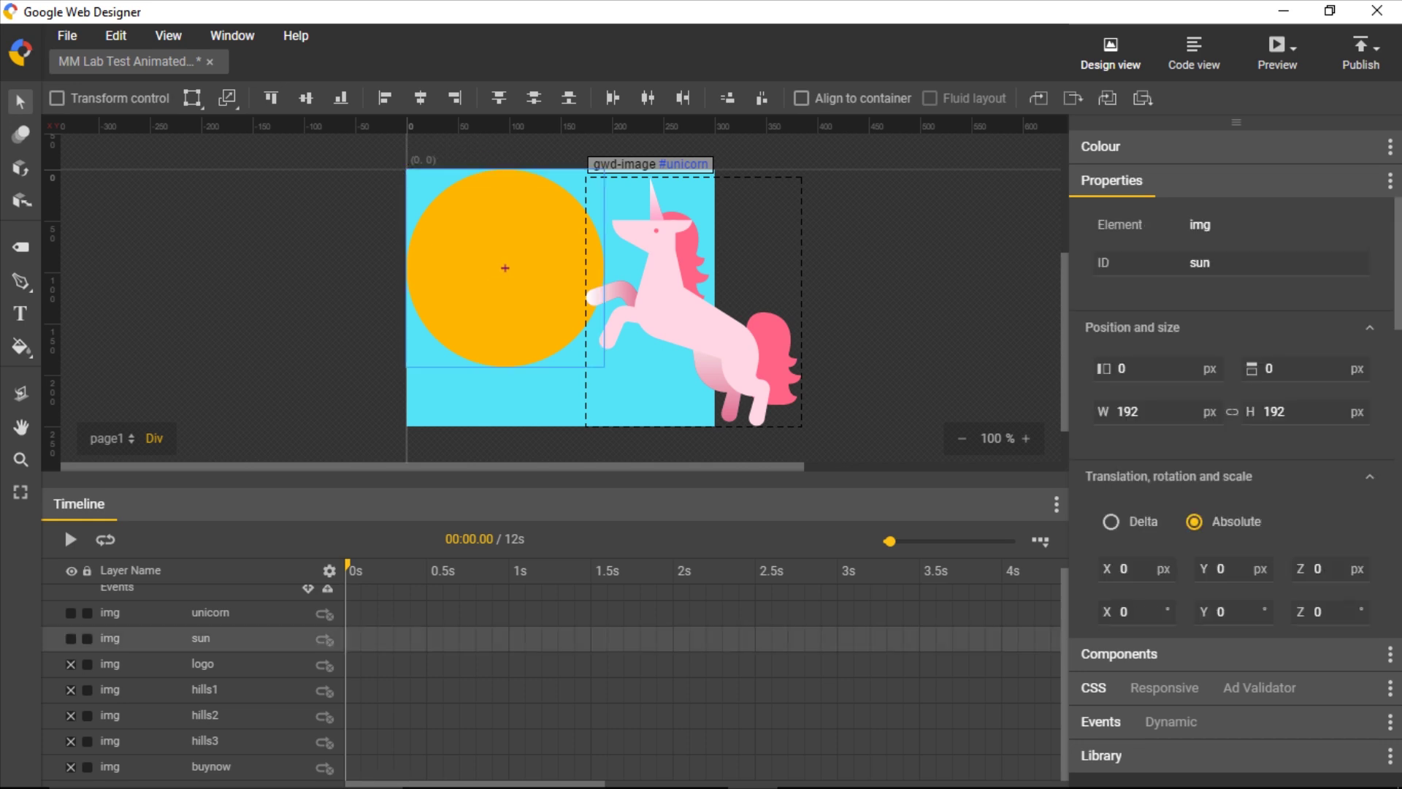
pyautogui.moveTo(505, 268); pyautogui.dragTo(698, 231)
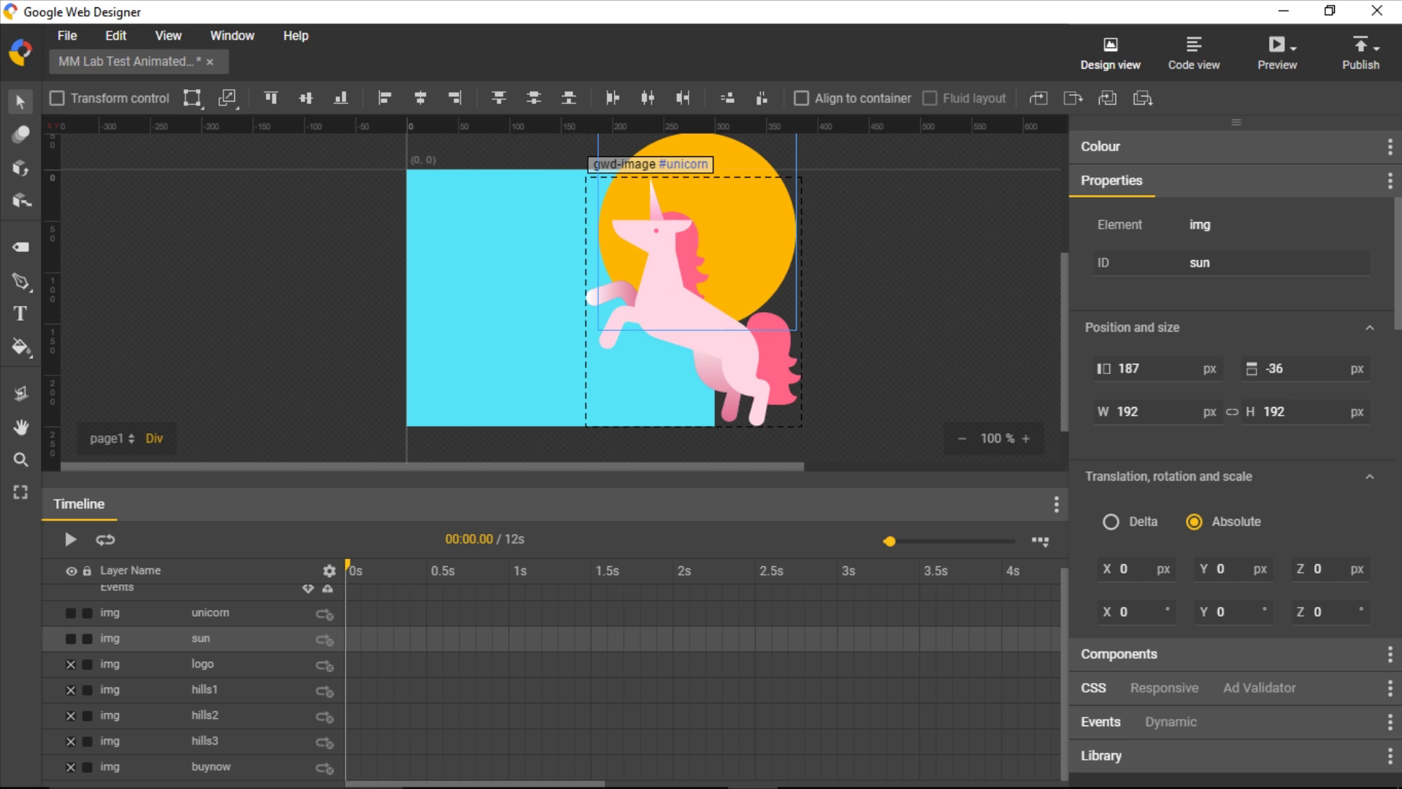
pyautogui.click(70, 664)
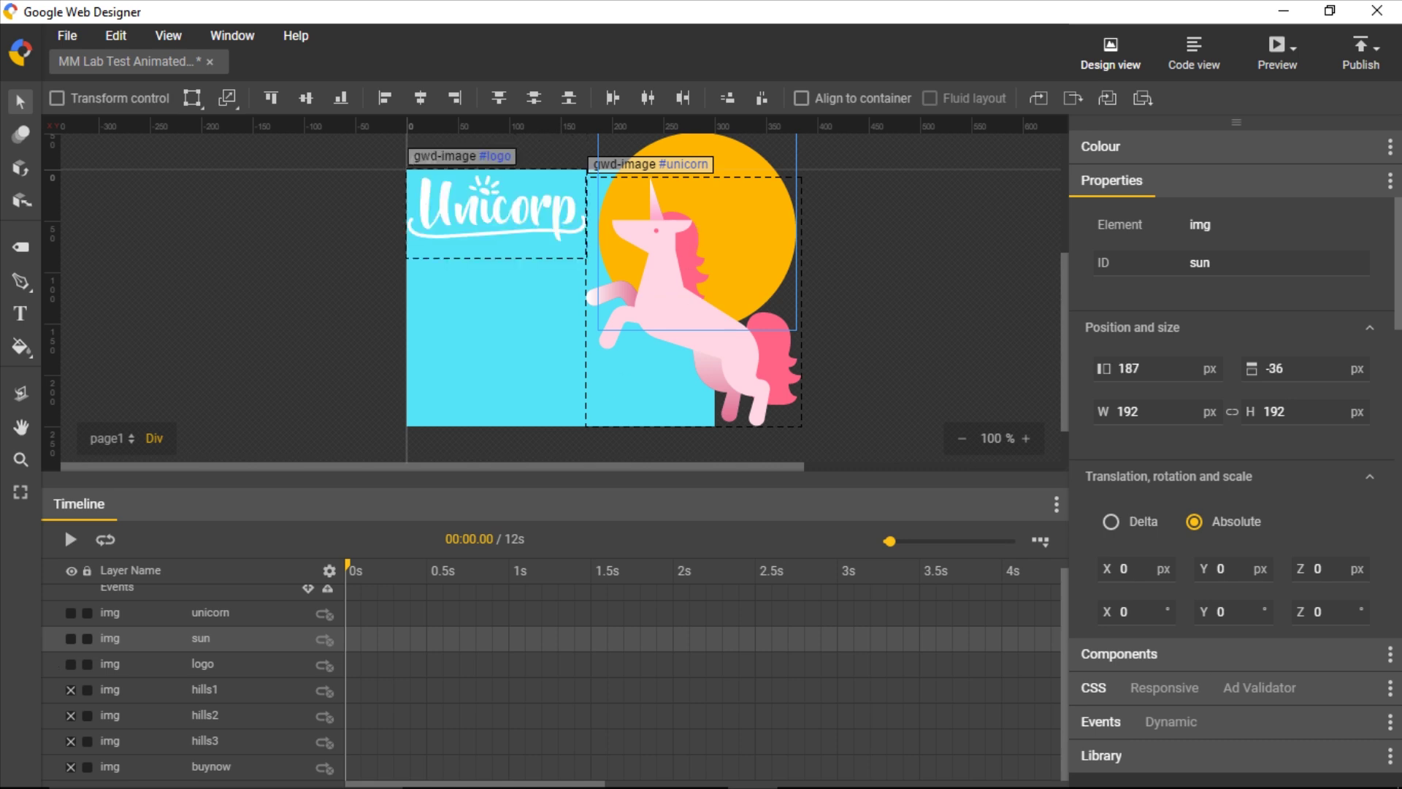
pyautogui.moveTo(497, 213); pyautogui.dragTo(505, 231)
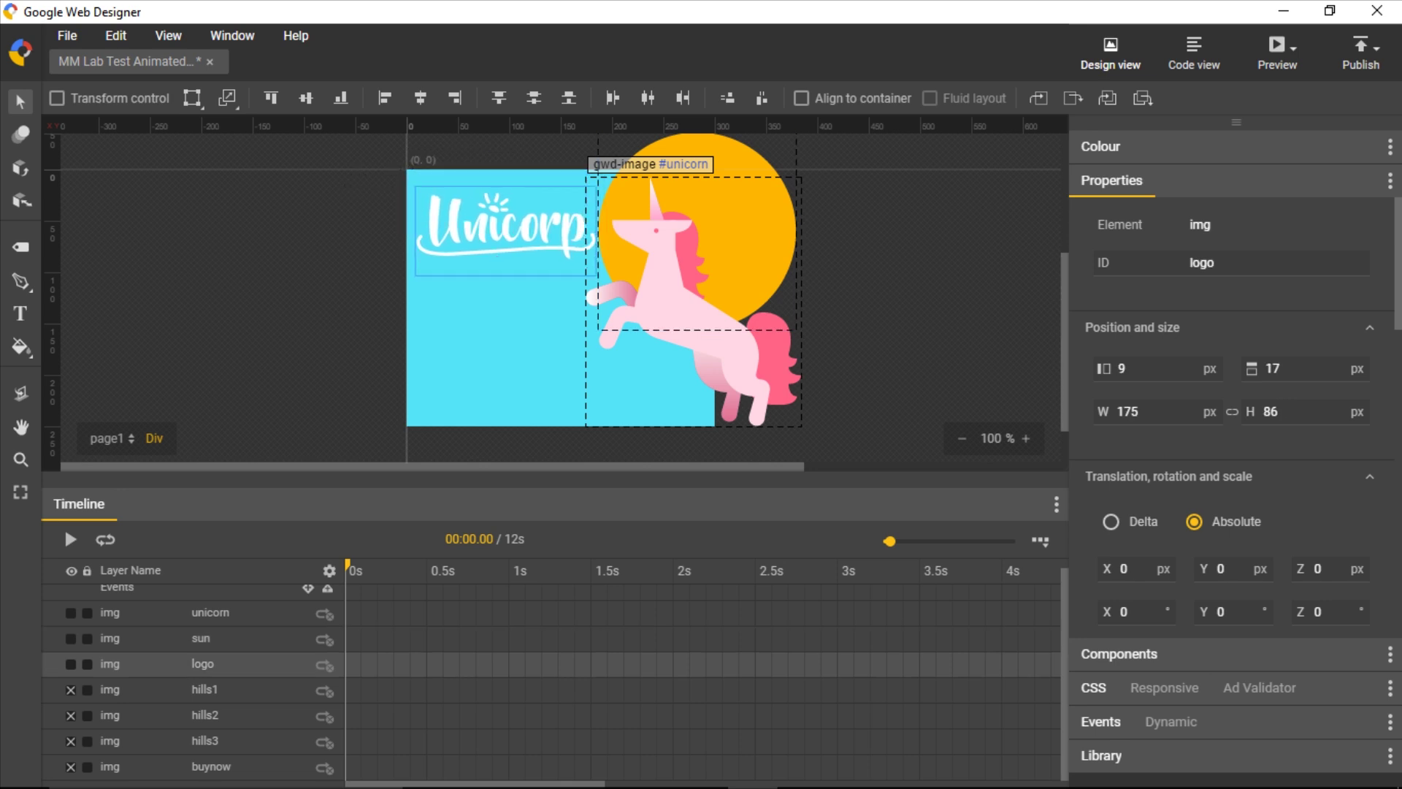
# Show only hills1 and hills2, moving hills1 to about 0 px left, 119 px top and hills2 to about 1 px left, 137 px top
pyautogui.click(70, 690)
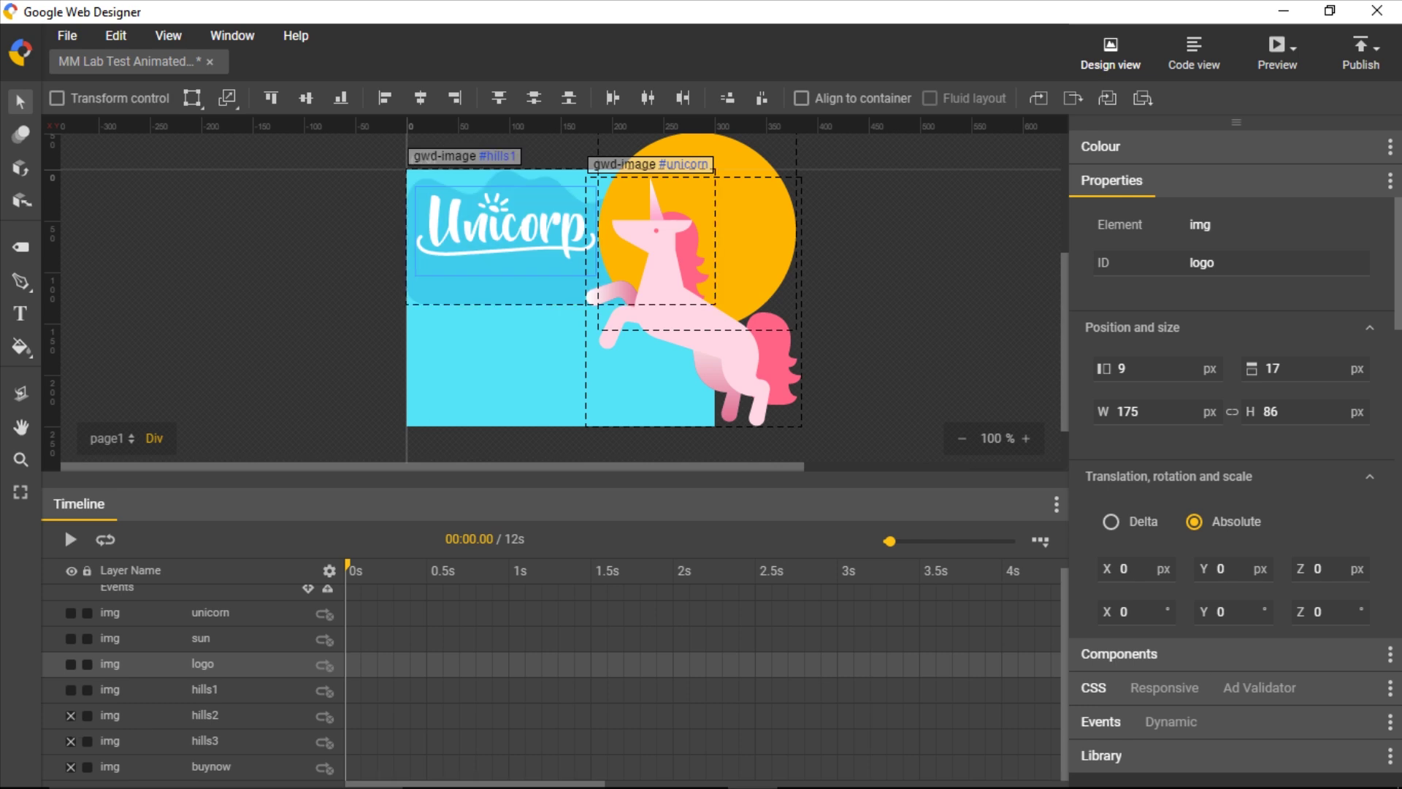
pyautogui.click(70, 664)
pyautogui.click(70, 638)
pyautogui.click(70, 612)
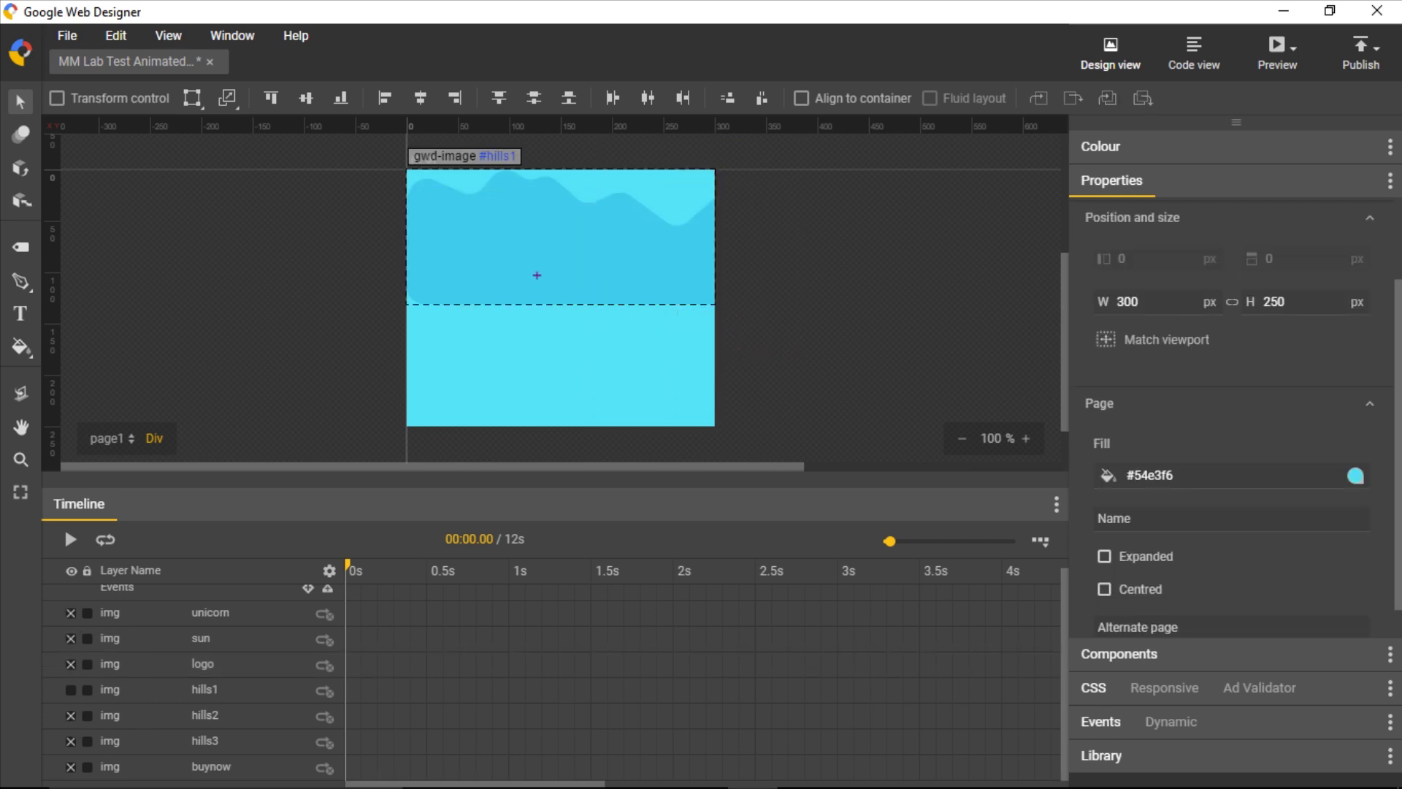
pyautogui.moveTo(541, 276); pyautogui.dragTo(532, 375)
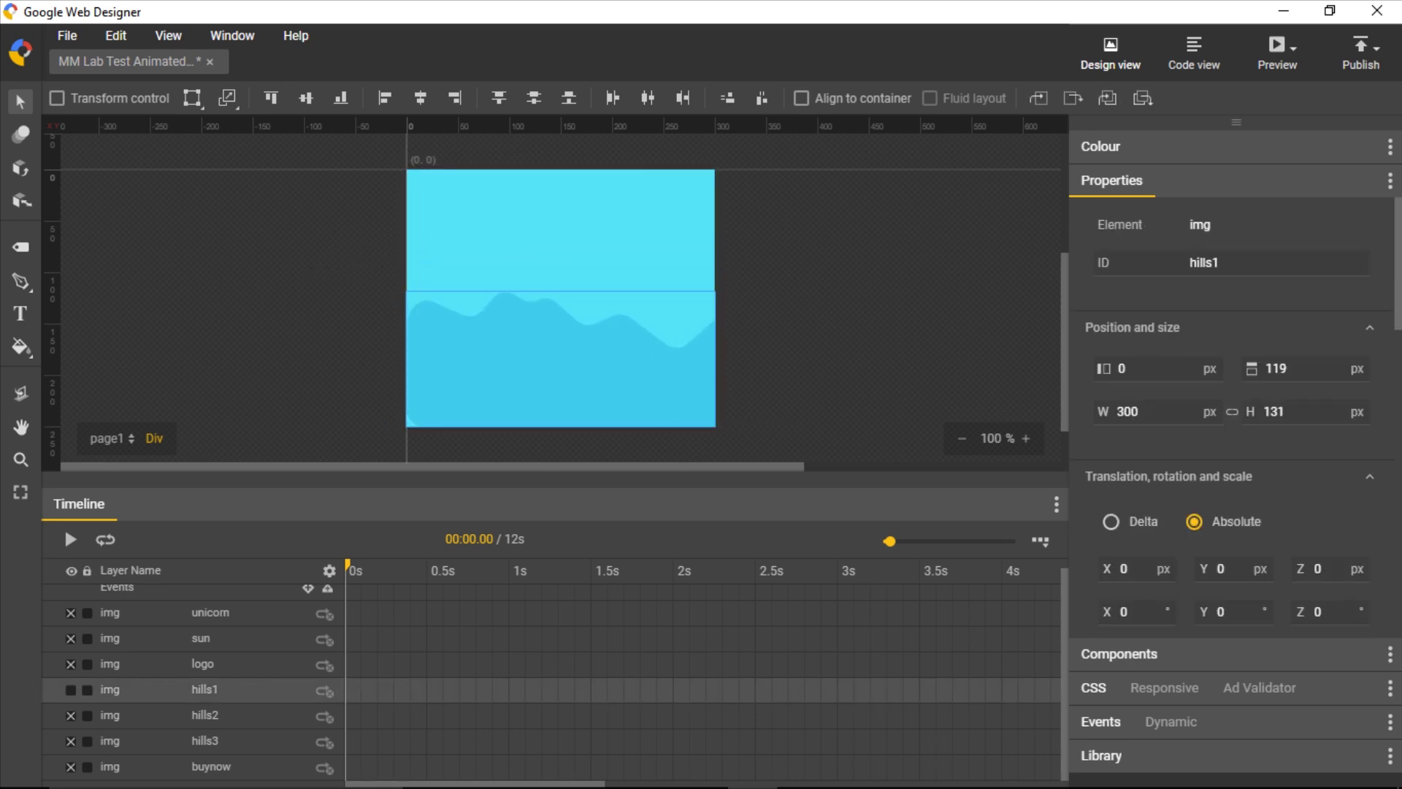
pyautogui.click(70, 715)
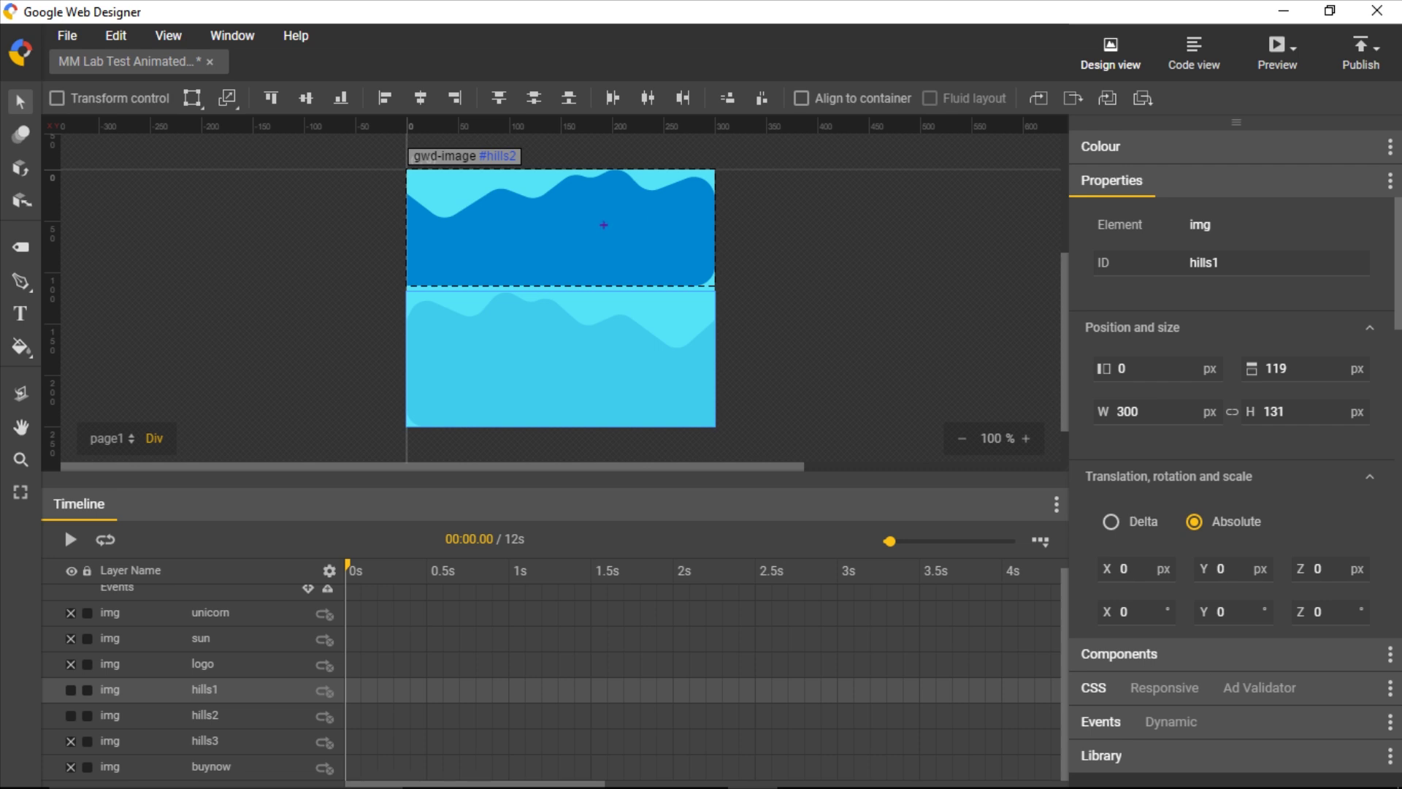
pyautogui.moveTo(603, 225); pyautogui.dragTo(605, 365)
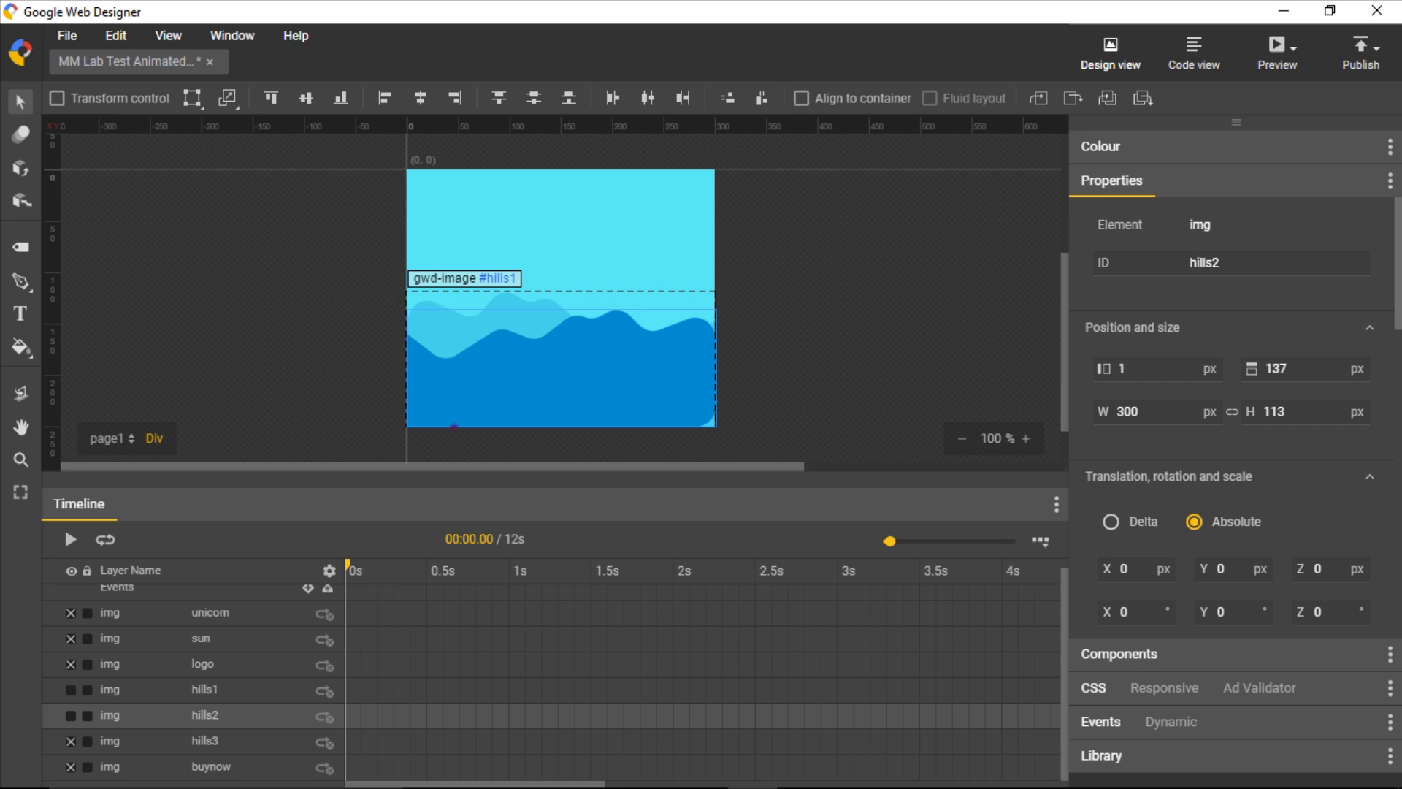
# Show hills3, move it to about 0 px left and 189 px top, and bring it forward in front of hills2
pyautogui.click(71, 741)
pyautogui.moveTo(611, 208); pyautogui.dragTo(611, 402)
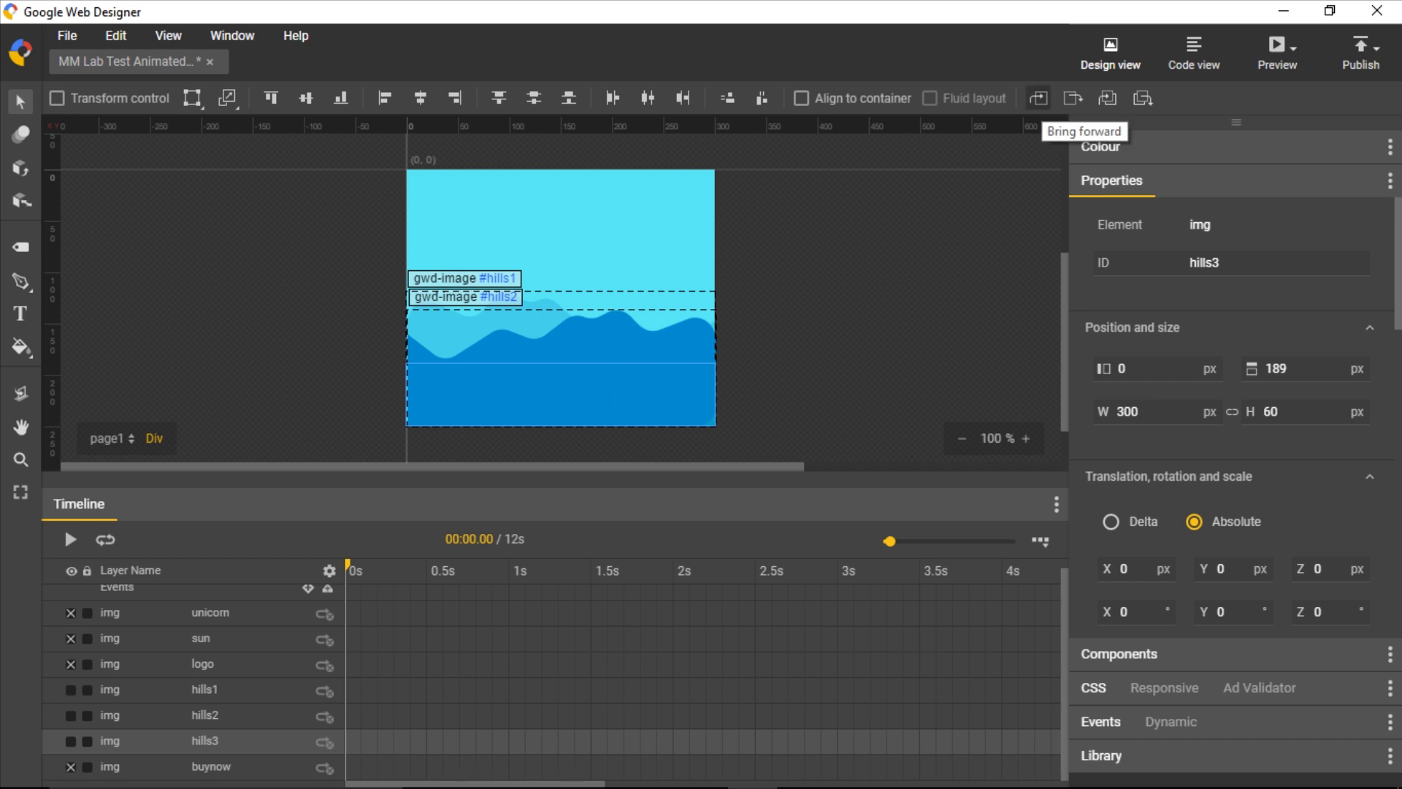
pyautogui.click(1038, 98)
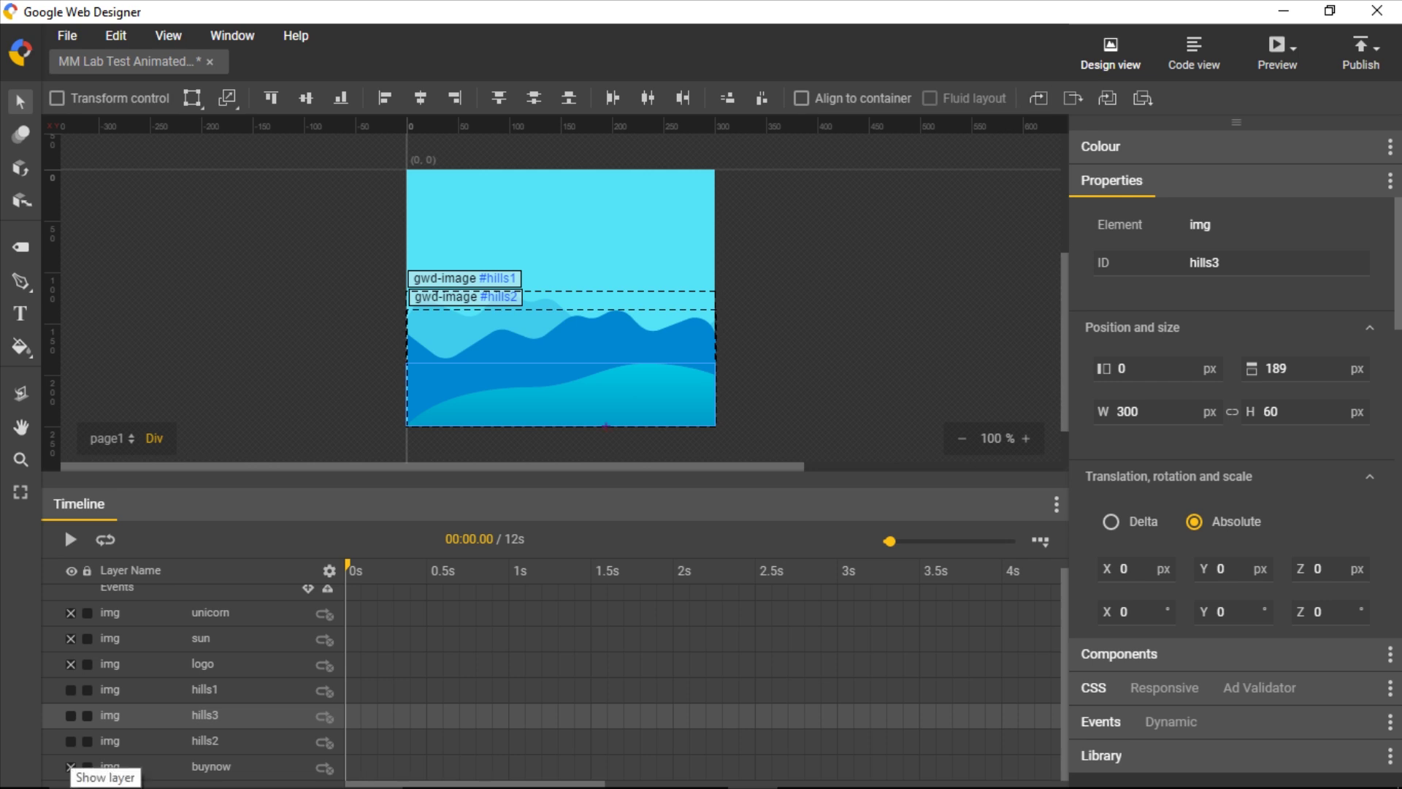
# Show the buynow layer, move the button to about 17 px left and 178 px top, and bring it to the front
pyautogui.click(70, 766)
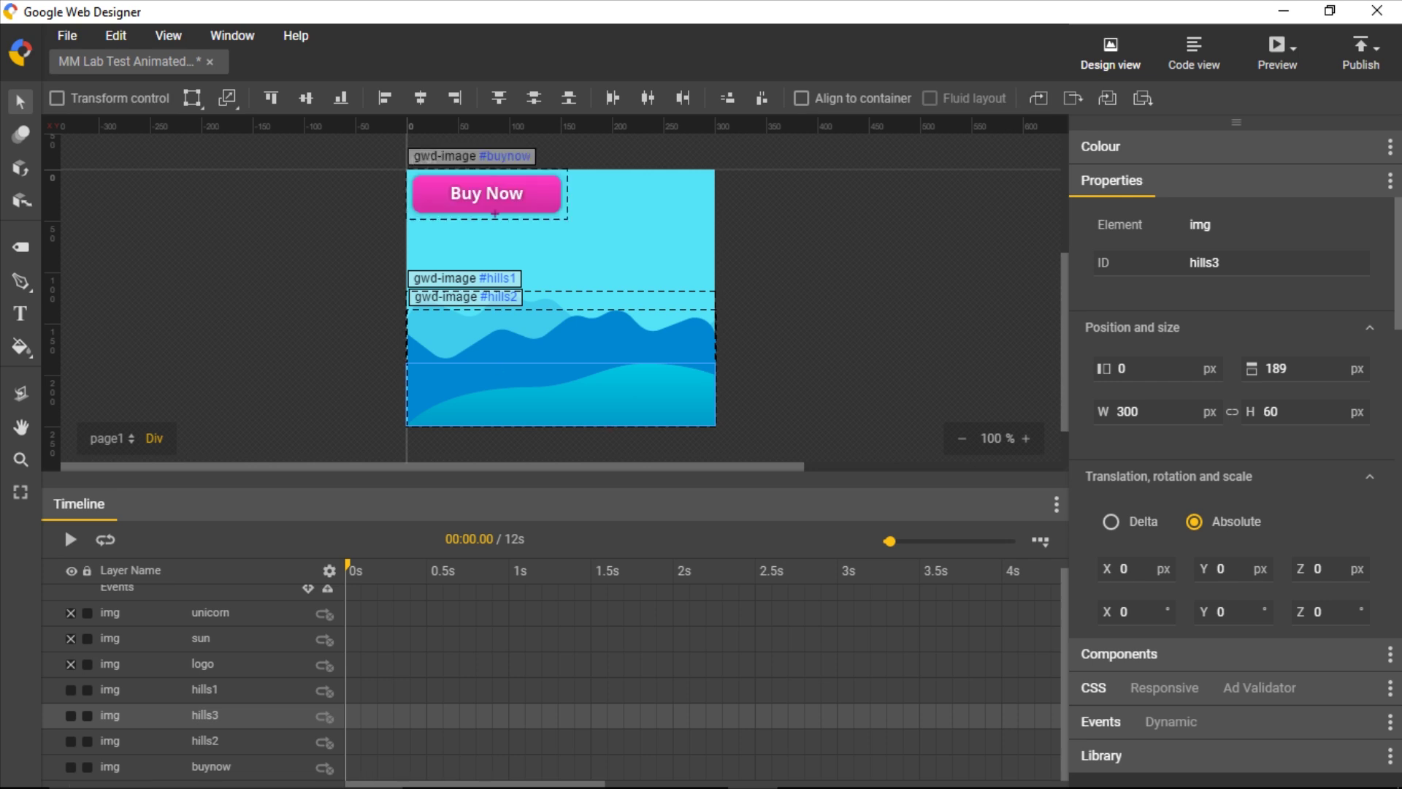
pyautogui.moveTo(490, 188); pyautogui.dragTo(522, 378)
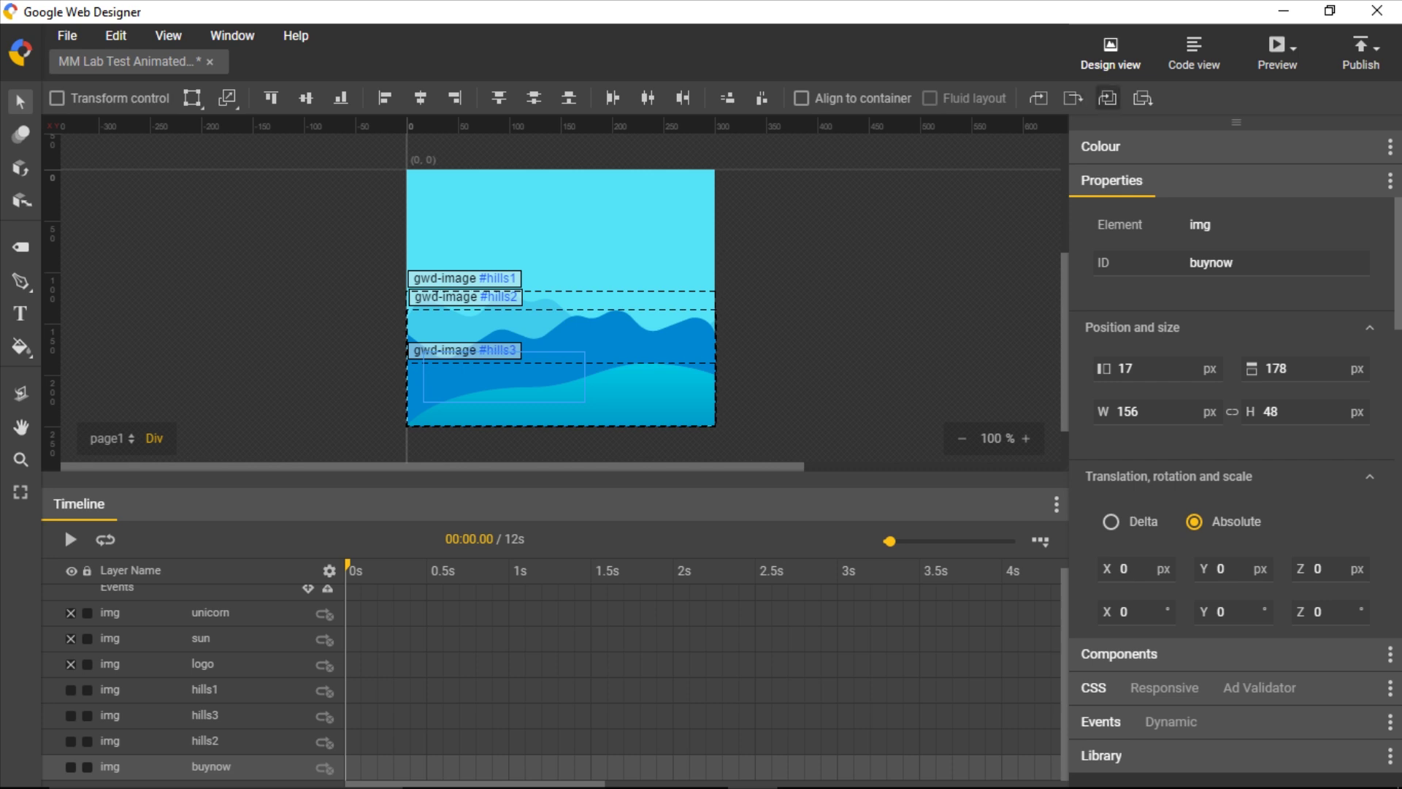
pyautogui.click(1108, 98)
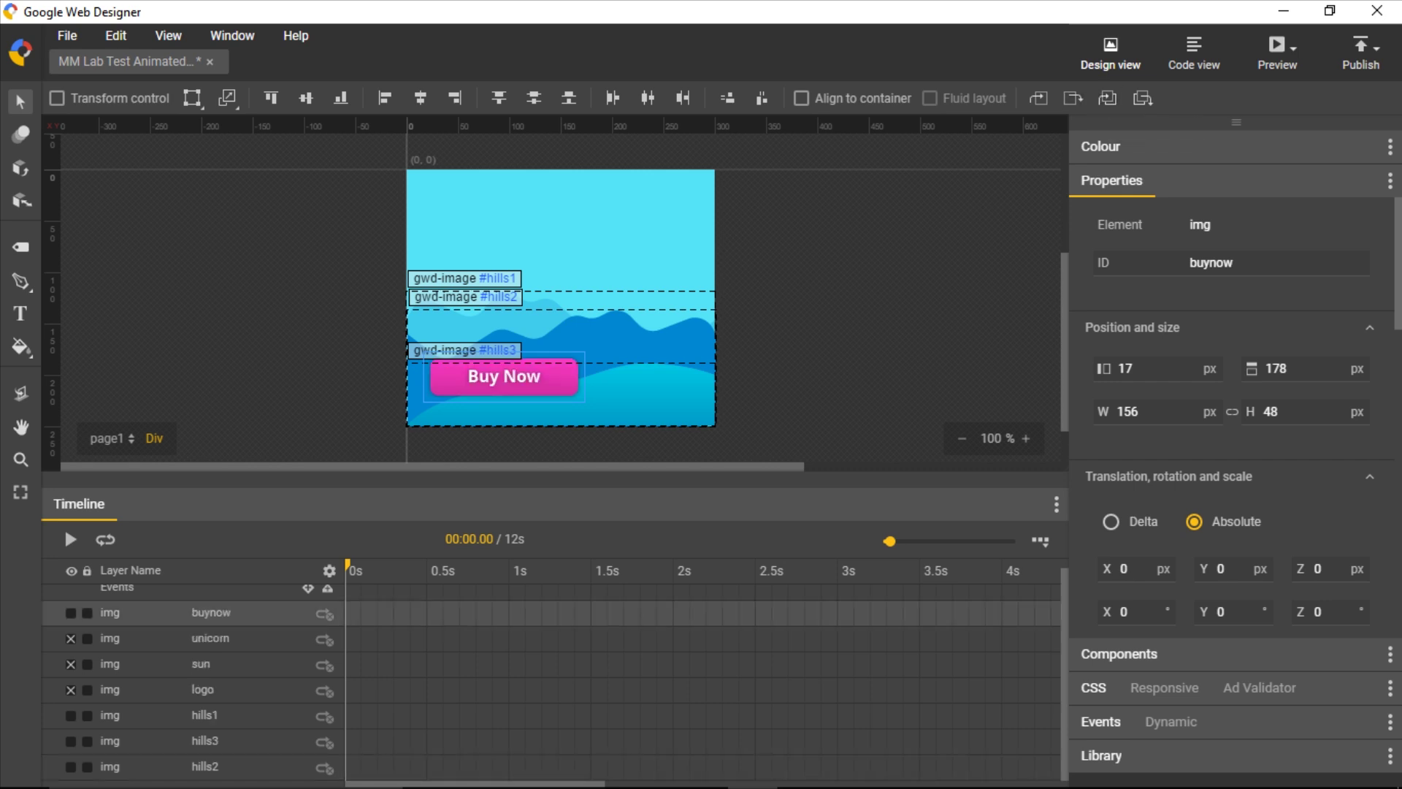
# Make all image layers visible on the stage and preview the banner in Chrome
pyautogui.click(70, 613)
pyautogui.click(71, 571)
pyautogui.click(71, 571)
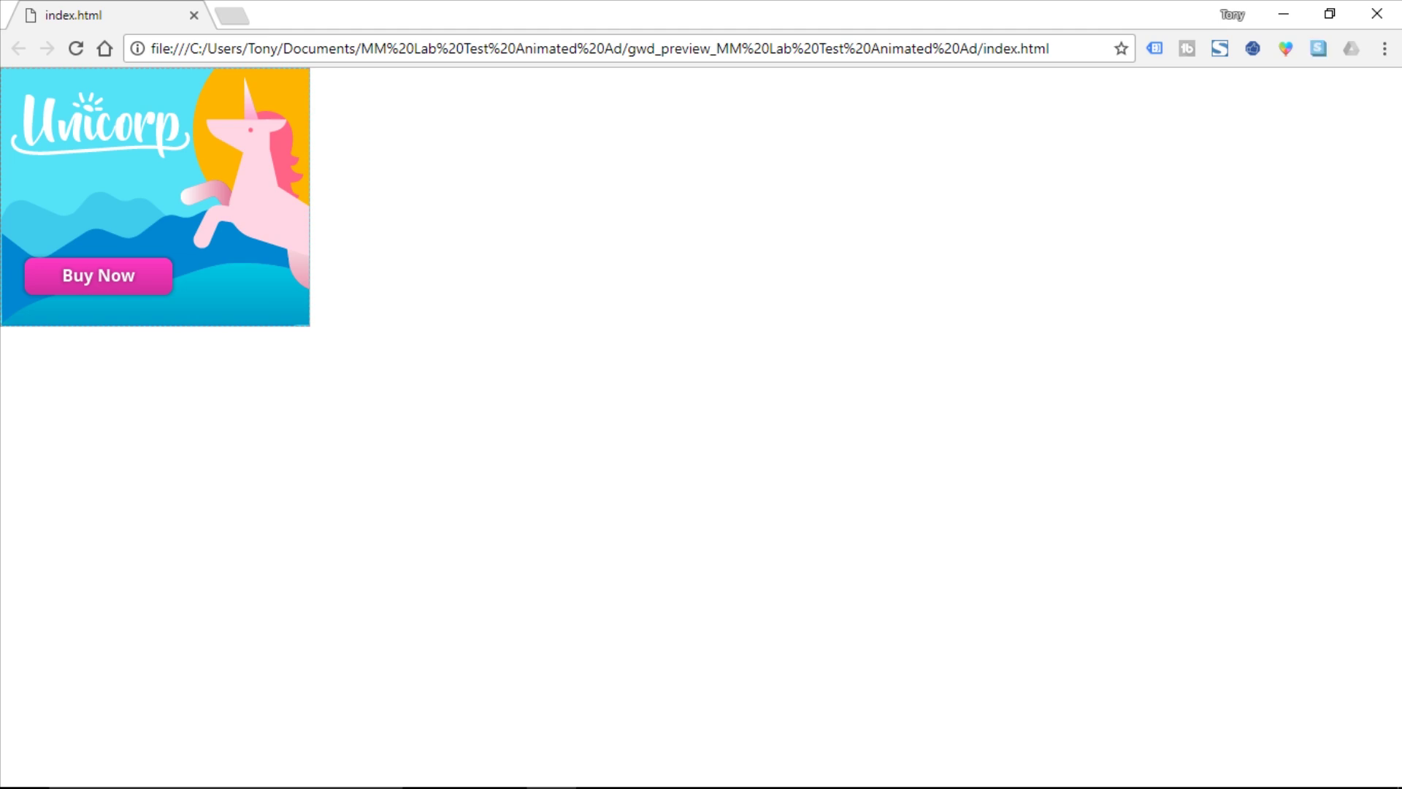
# Compare the previewed banner with the example advert slide in PowerPoint, and return to Google Web Designer
pyautogui.press('super+Tab')
pyautogui.press('Up')
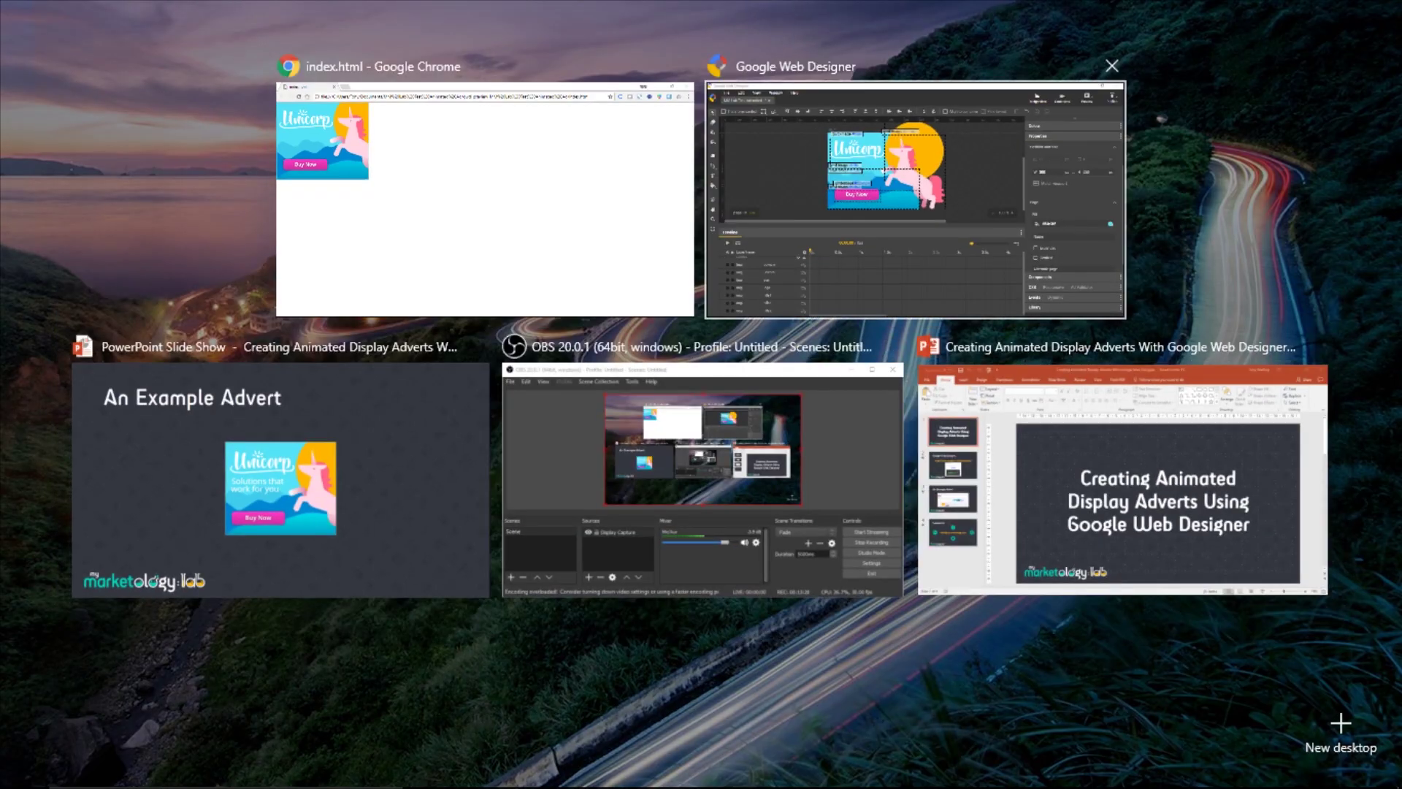
pyautogui.press('Left')
pyautogui.press('Down')
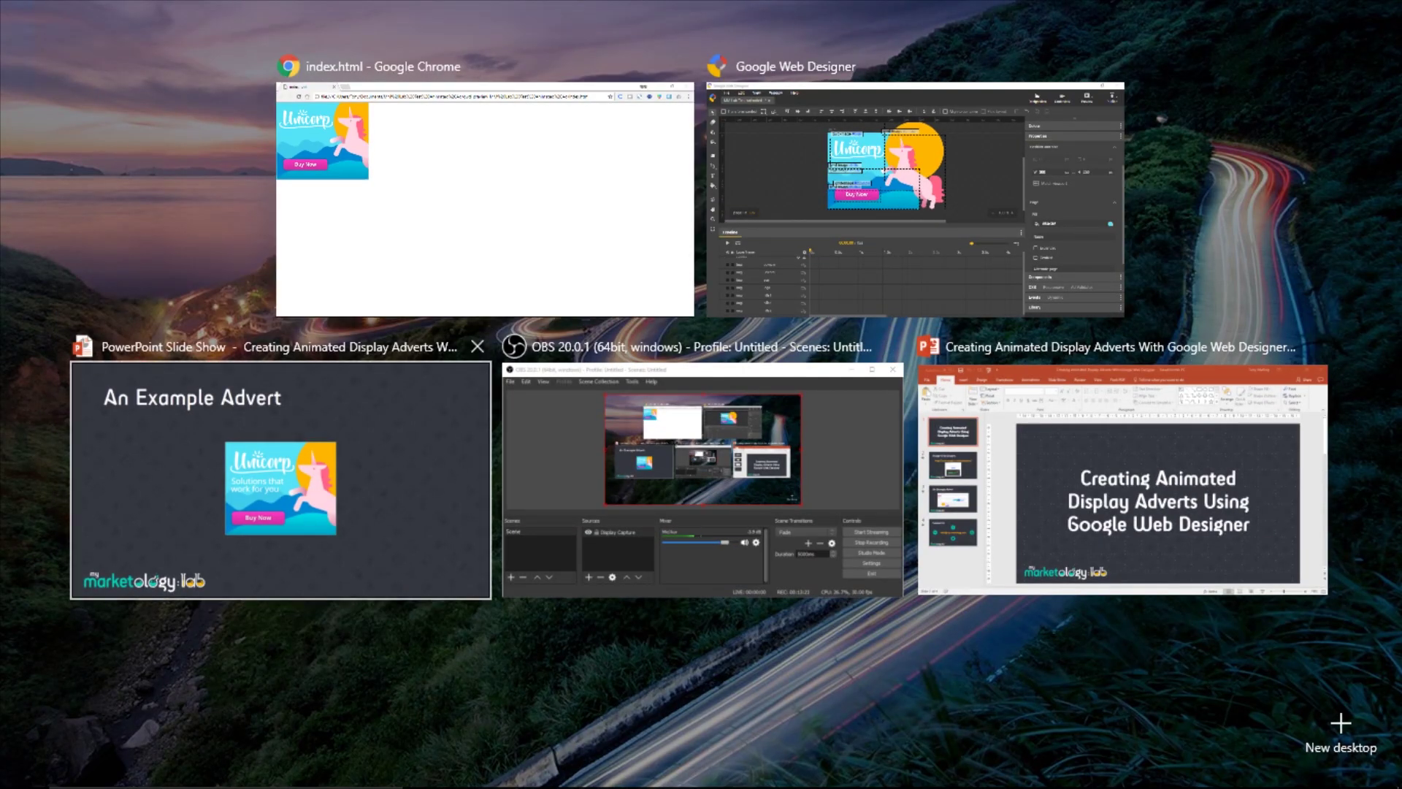
pyautogui.press('Return')
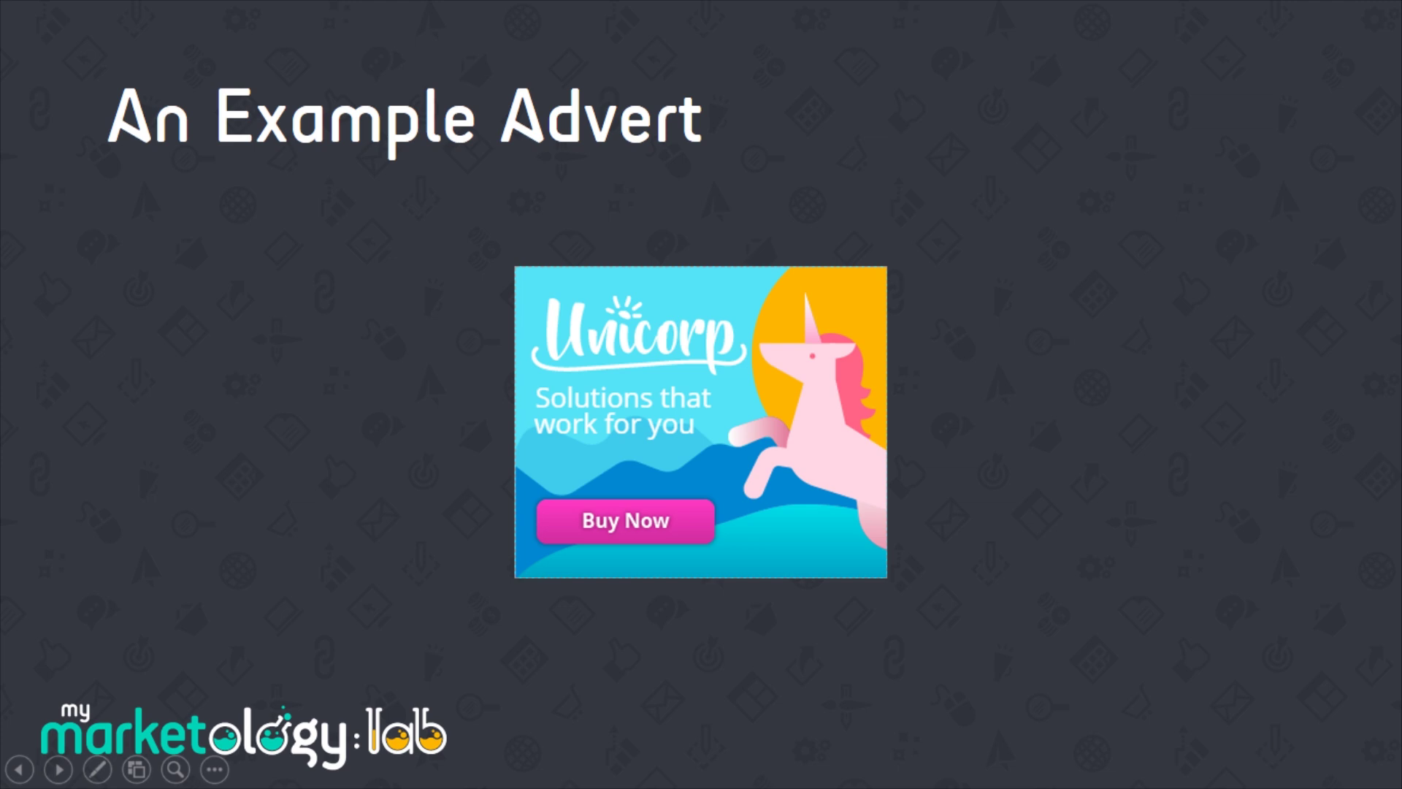
pyautogui.press('super+Tab')
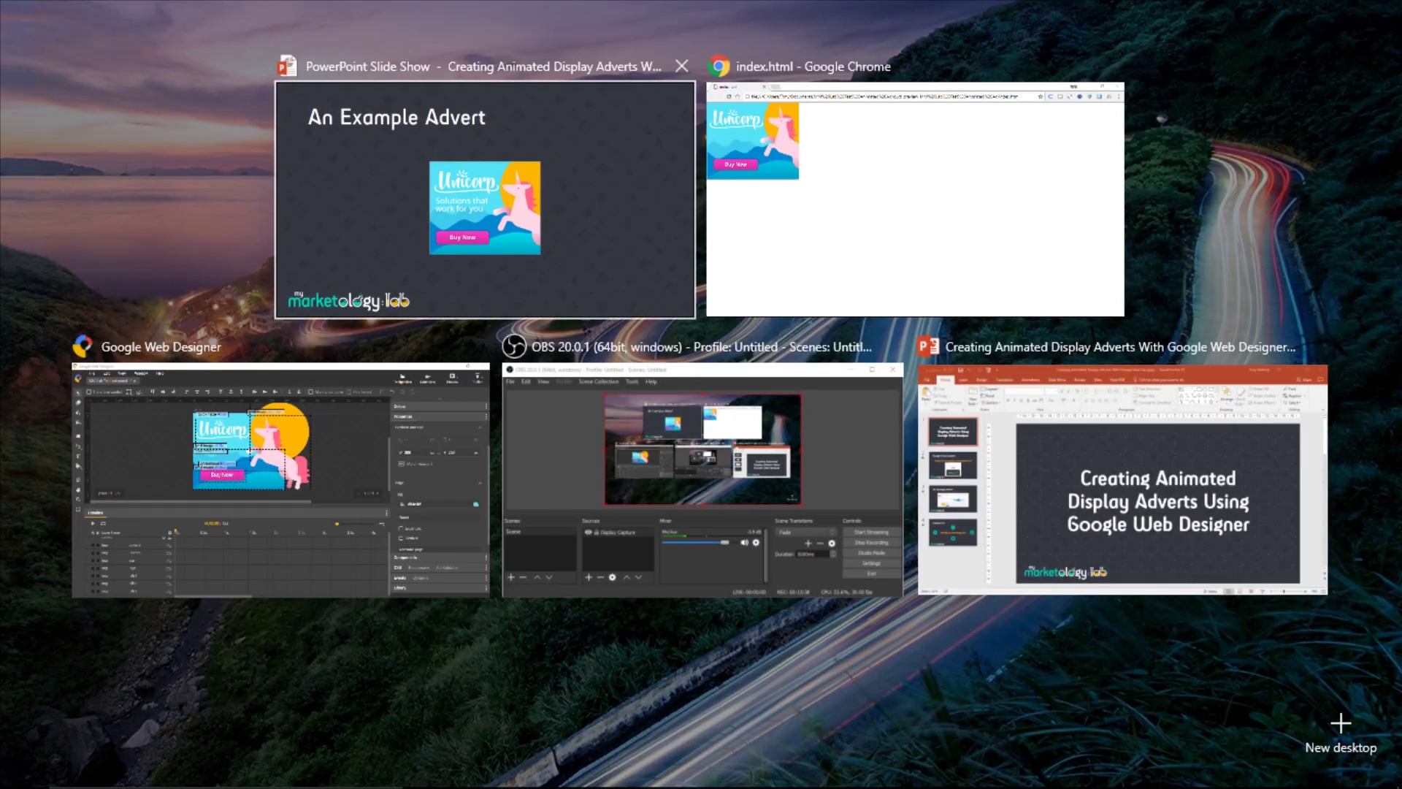
pyautogui.press('Down')
pyautogui.press('Left')
pyautogui.press('Return')
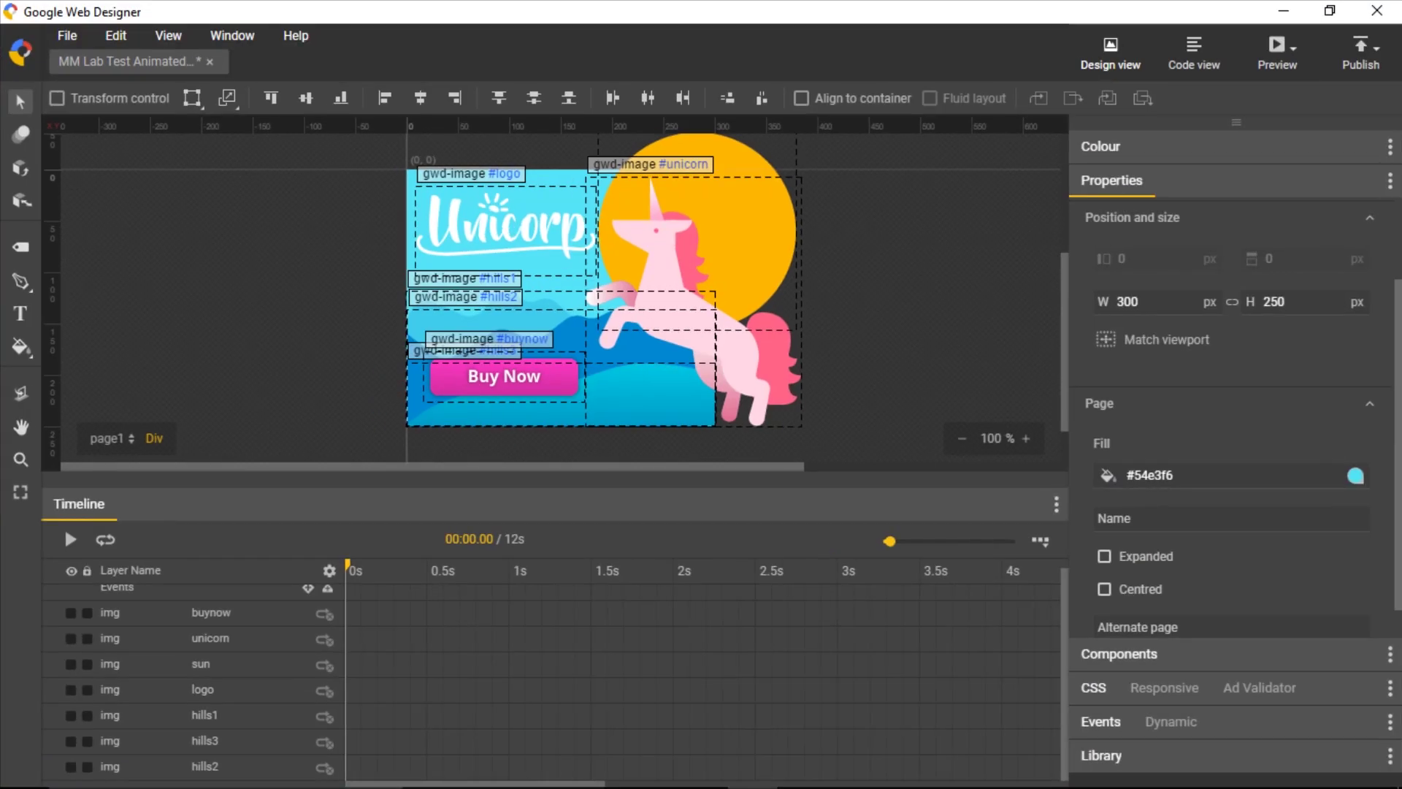
# Leave only the logo layer visible and add a text box about 232 px wide below the logo reading "Solutions that"
pyautogui.click(71, 570)
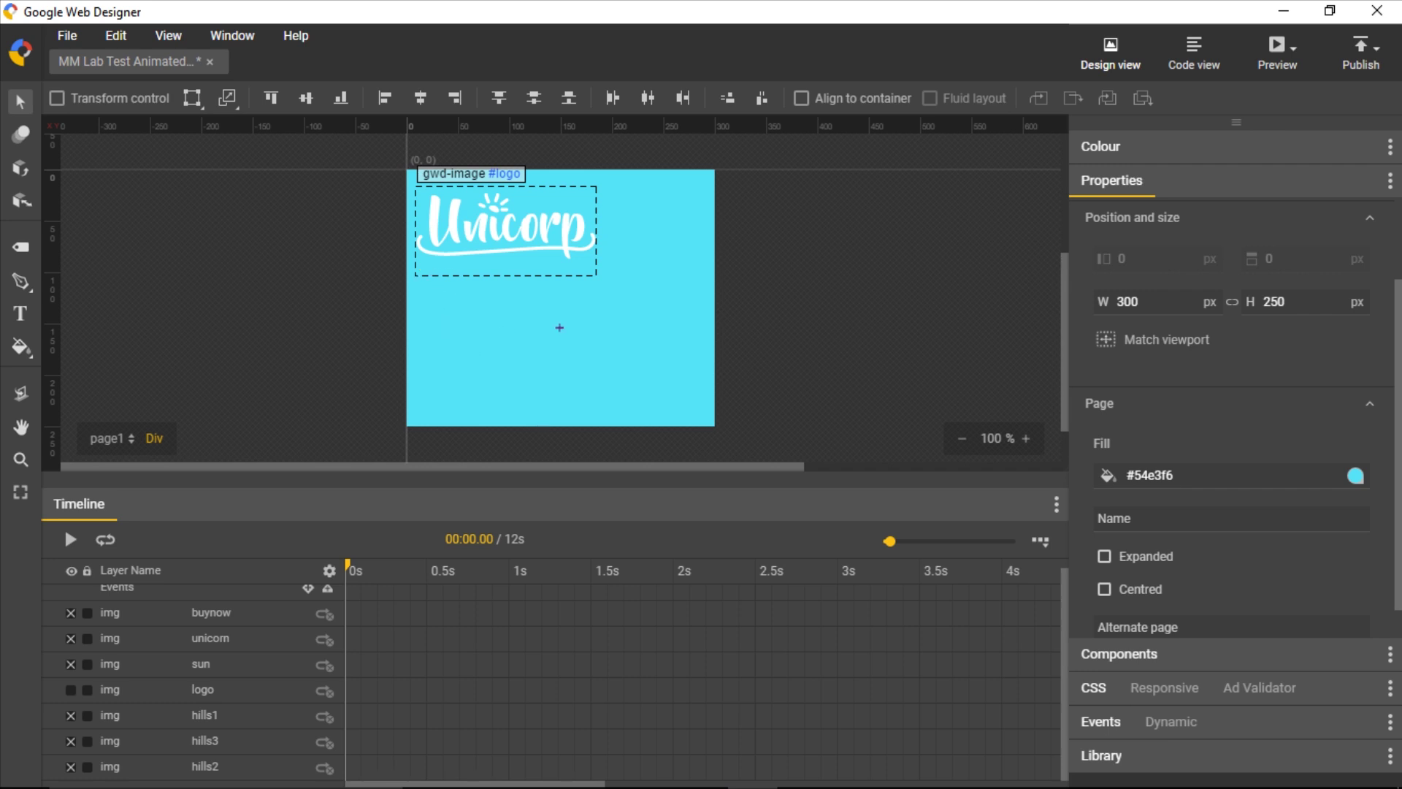
pyautogui.click(21, 313)
pyautogui.moveTo(408, 311); pyautogui.dragTo(646, 354)
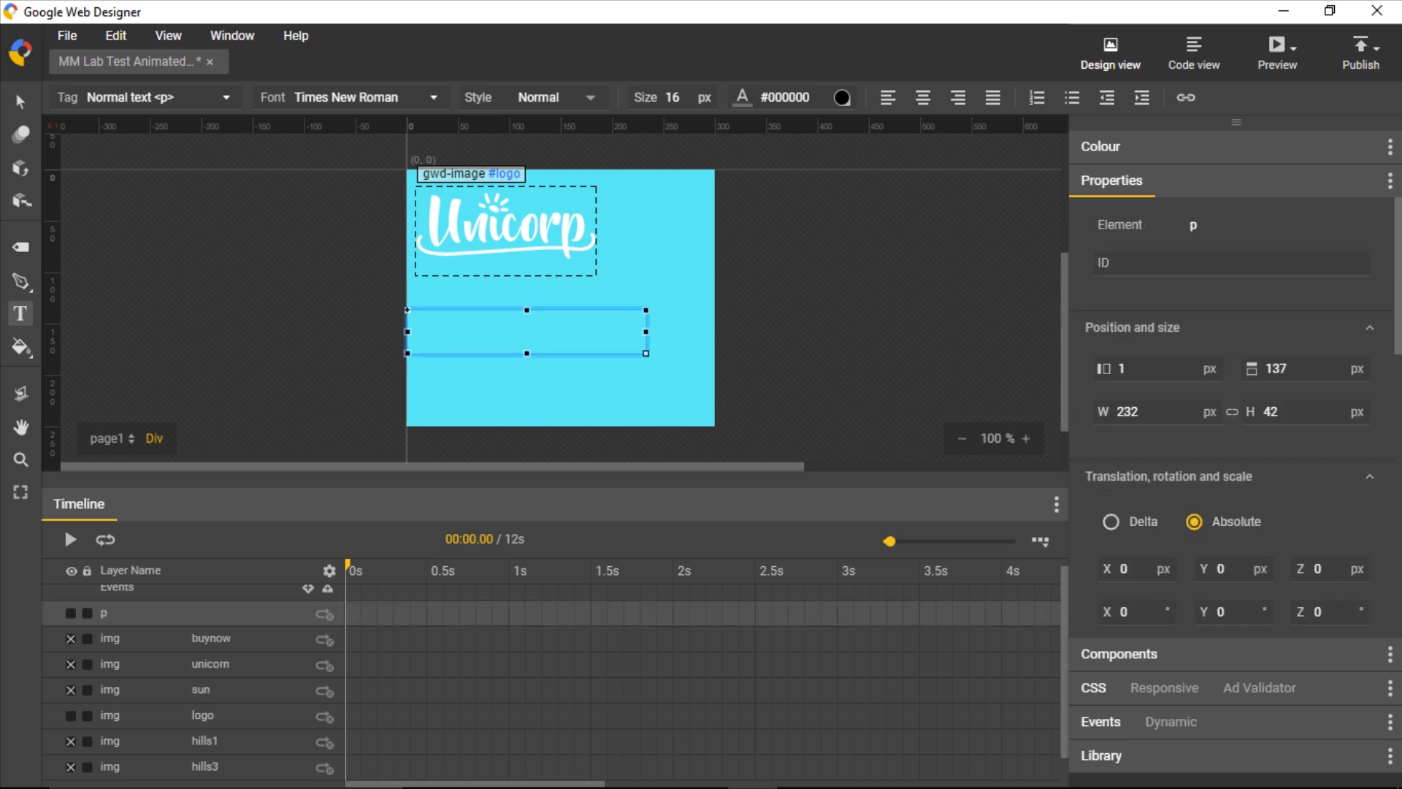
pyautogui.write('Solutions that')
# Set the font of the whole "Solutions that" text to Arial
pyautogui.hotkey('shift', 'Left')
pyautogui.hotkey('shift', 'Left')
pyautogui.hotkey('shift', 'Left')
pyautogui.hotkey('shift', 'Left')
pyautogui.hotkey('shift', 'Left')
pyautogui.hotkey('shift', 'Left')
pyautogui.hotkey('shift', 'Left')
pyautogui.hotkey('shift', 'Left')
pyautogui.hotkey('shift', 'Left')
pyautogui.hotkey('shift', 'Left')
pyautogui.hotkey('shift', 'Left')
pyautogui.hotkey('shift', 'Left')
pyautogui.hotkey('shift', 'Left')
pyautogui.hotkey('shift', 'Left')
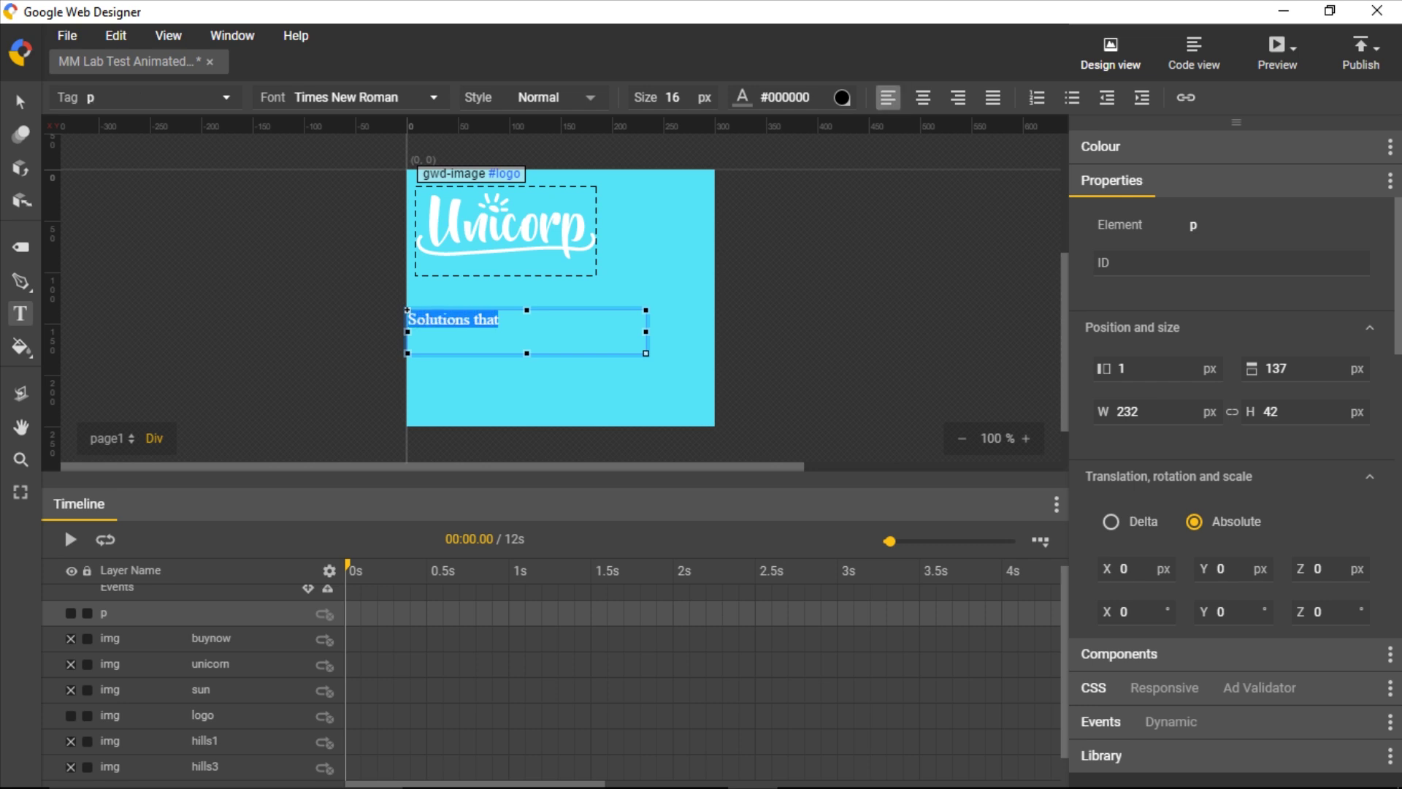
pyautogui.click(346, 97)
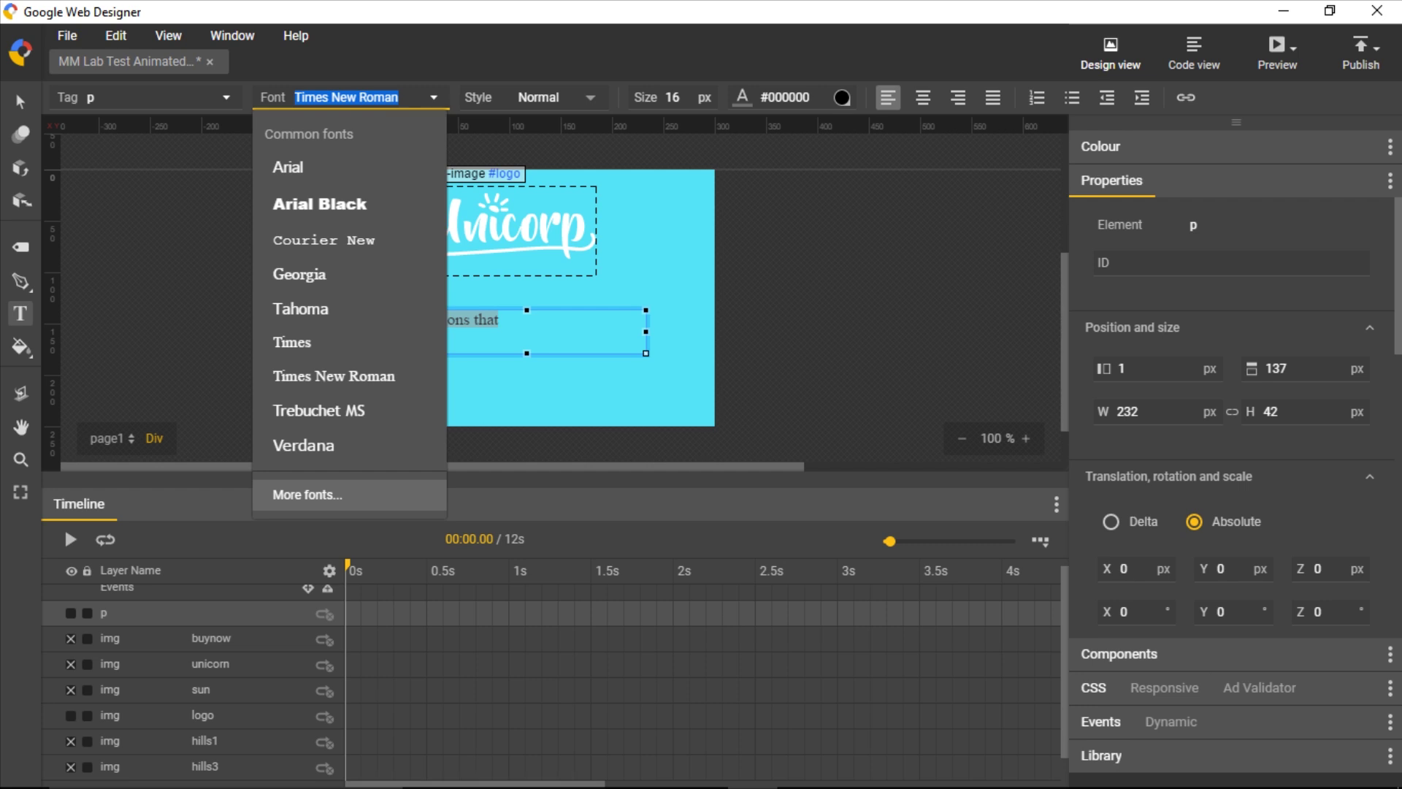
pyautogui.press('Up')
pyautogui.press('Up')
pyautogui.press('Up')
pyautogui.press('Up')
pyautogui.press('Up')
pyautogui.press('Up')
pyautogui.press('Up')
pyautogui.press('Up')
pyautogui.press('Up')
pyautogui.press('Return')
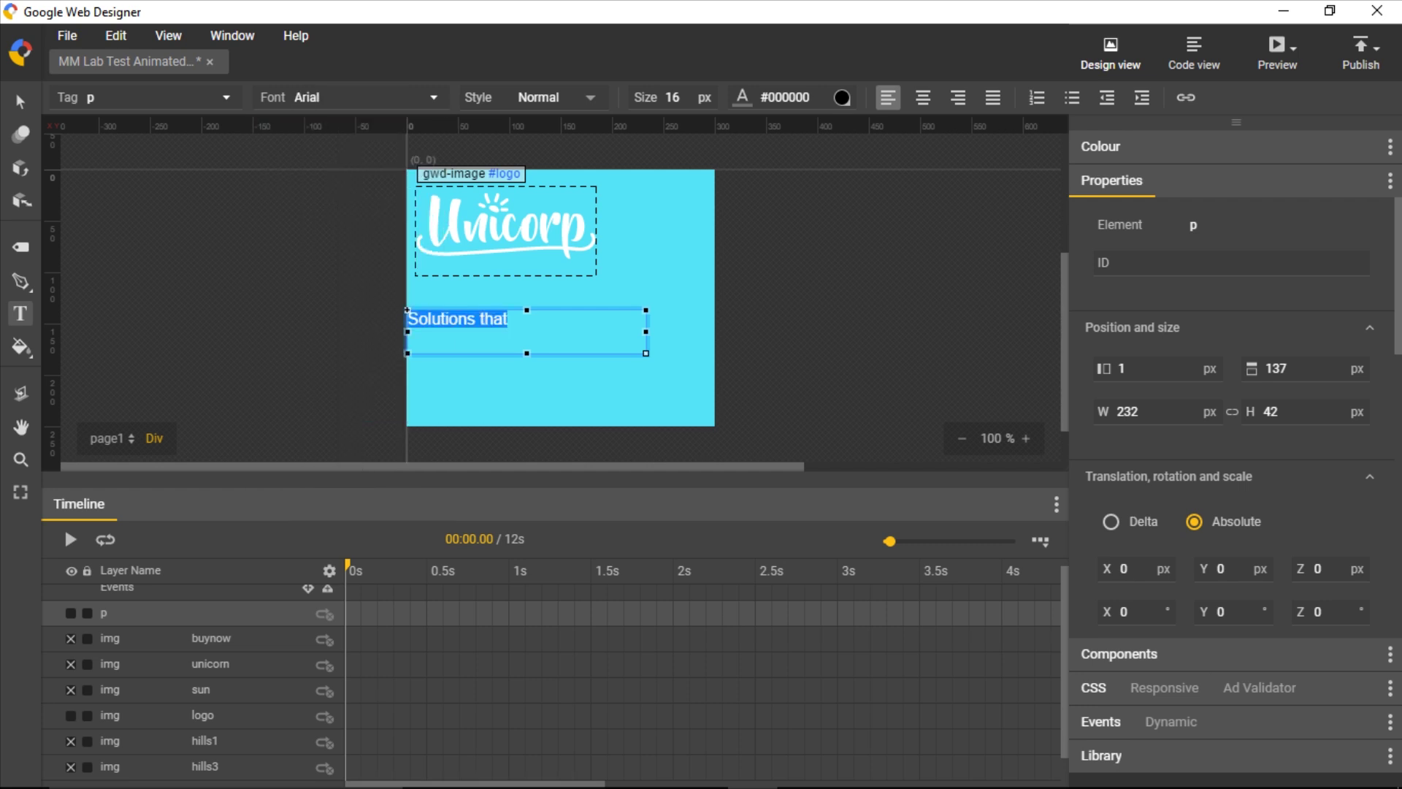
# Set the "Solutions that" text to size 22 px and colour #fffefe, and finish editing it
pyautogui.click(672, 97)
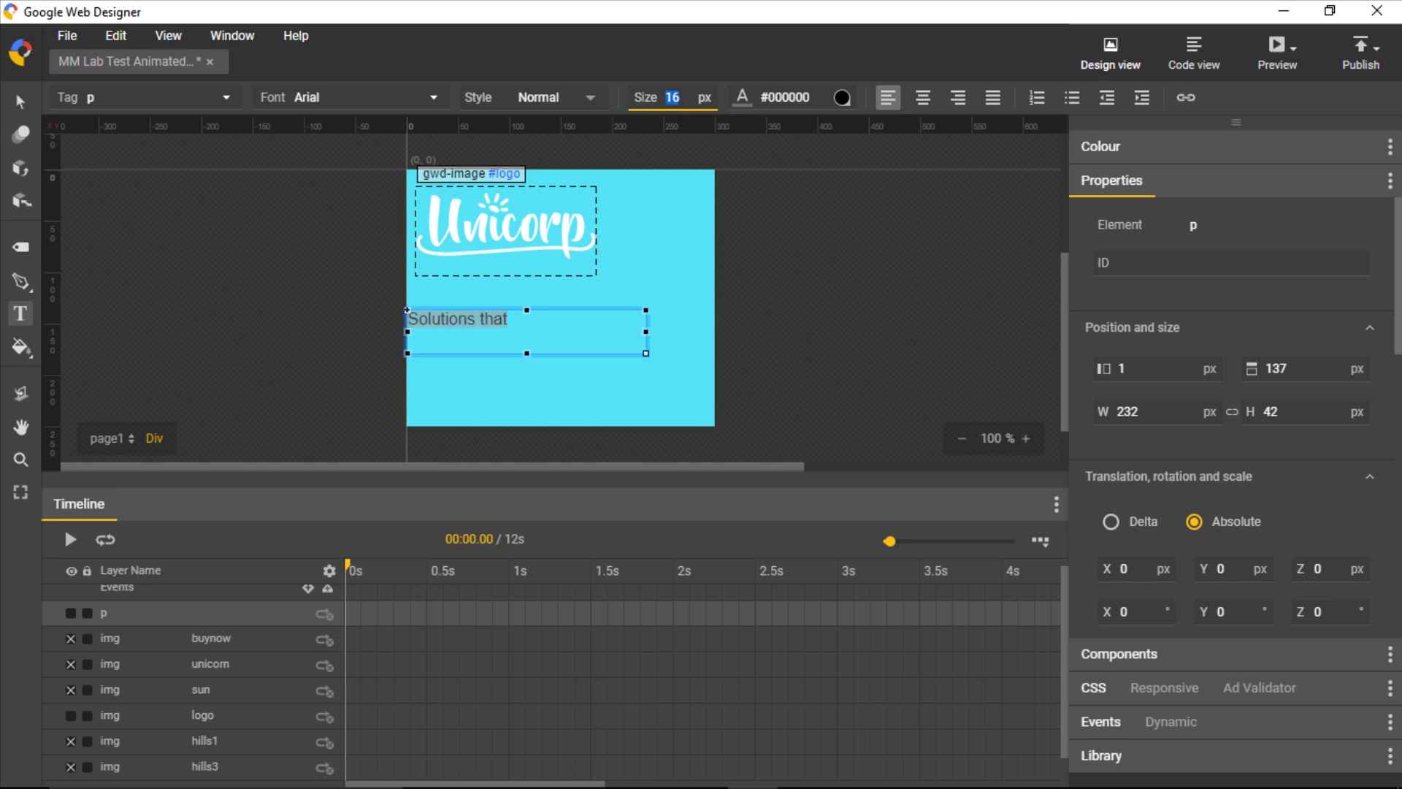
pyautogui.write('23')
pyautogui.press('BackSpace')
pyautogui.write('2')
pyautogui.press('Return')
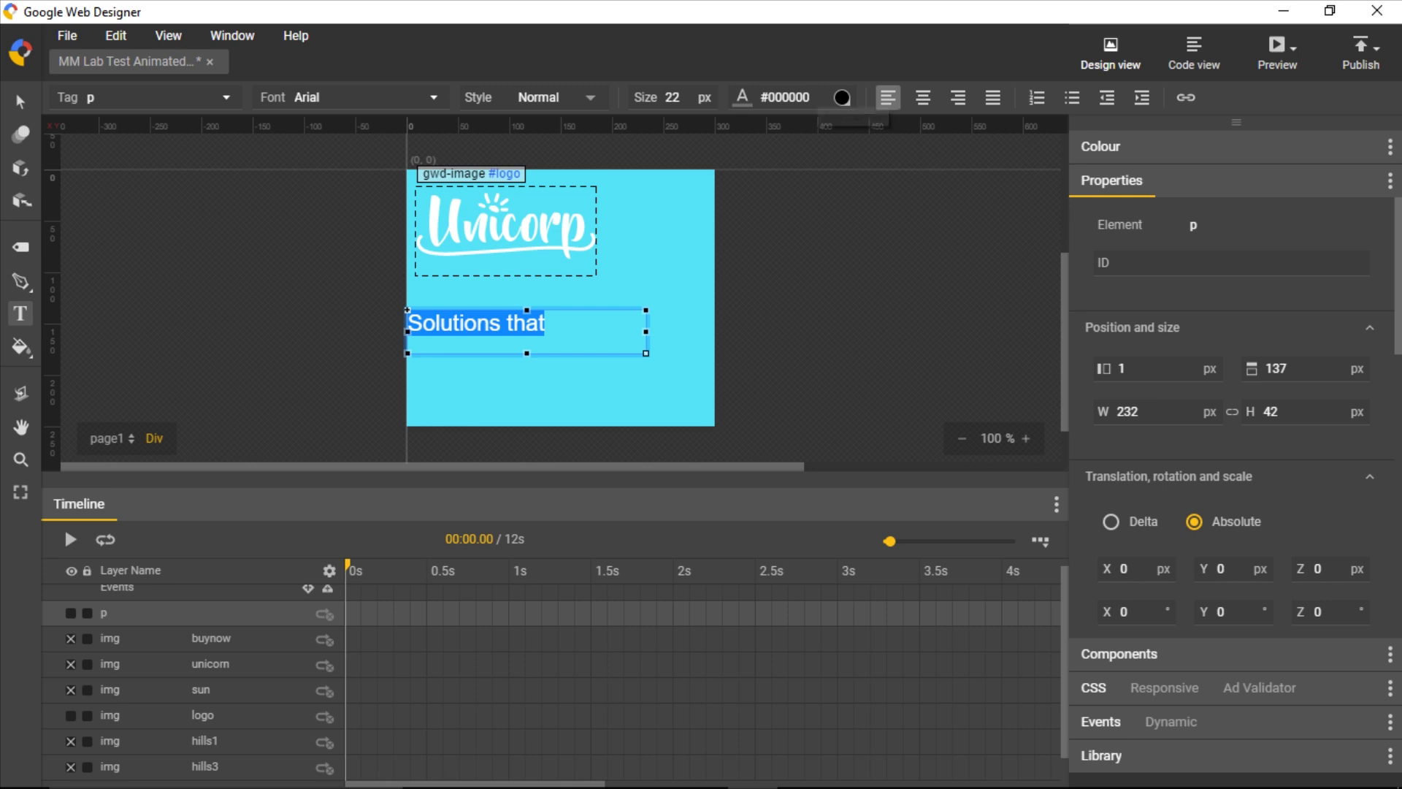
pyautogui.click(842, 98)
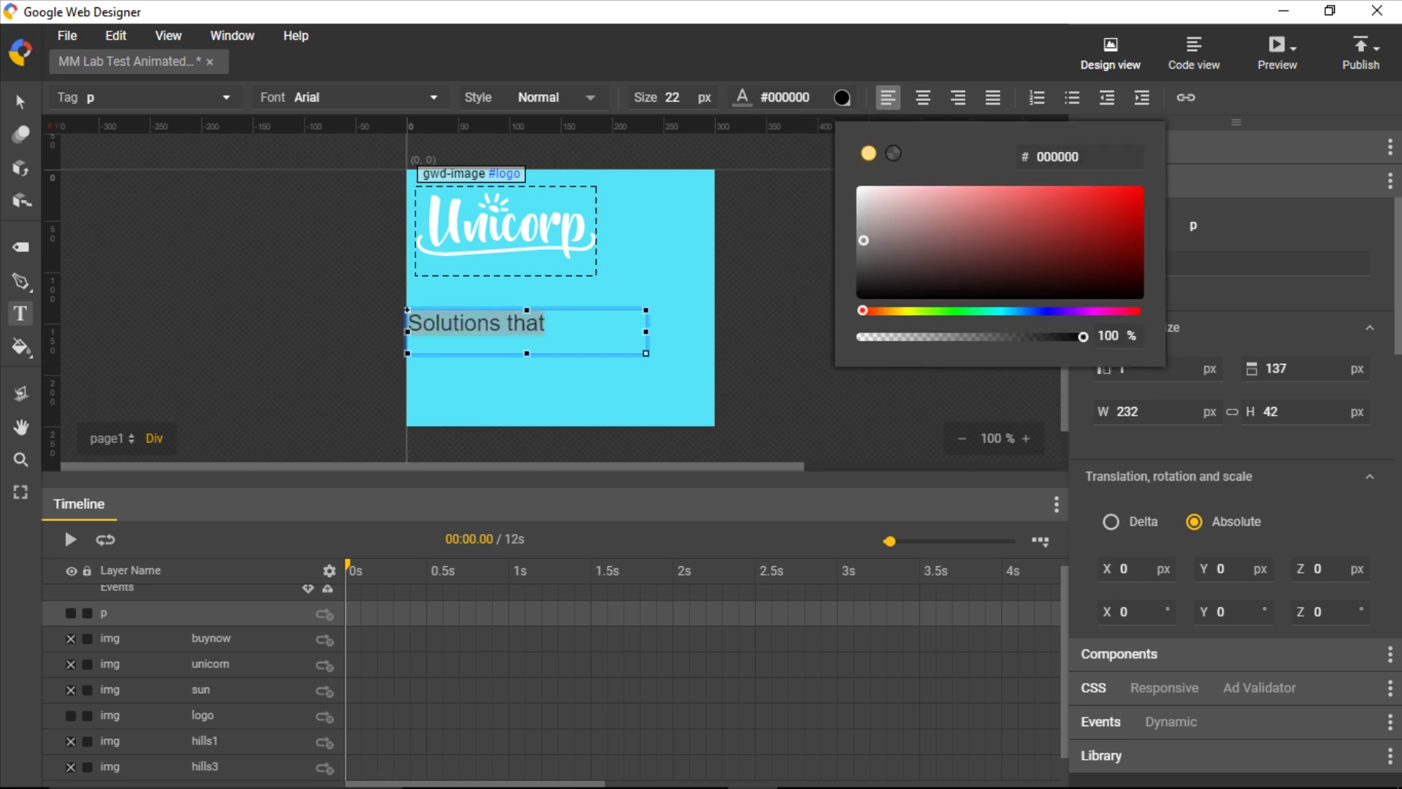
pyautogui.click(859, 189)
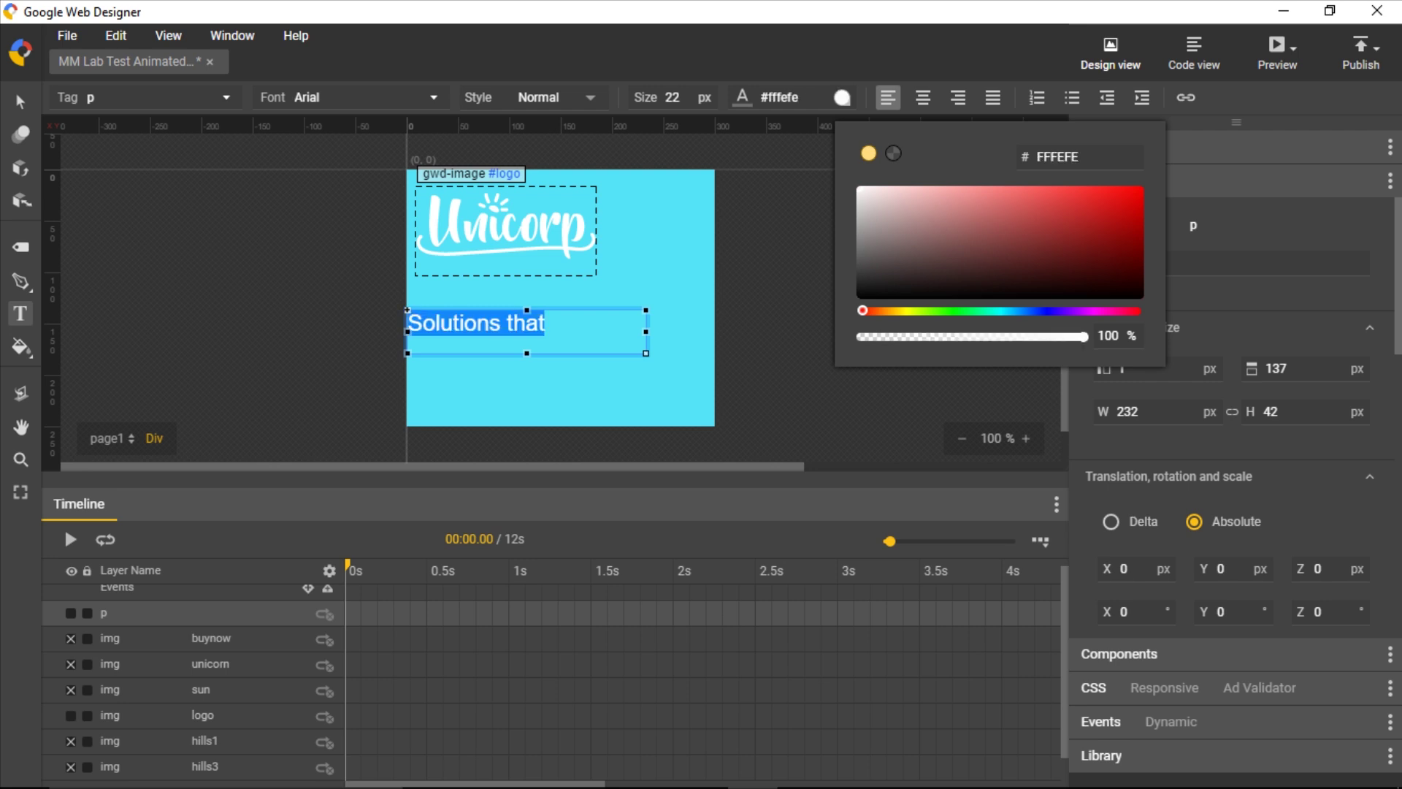
pyautogui.press('Escape')
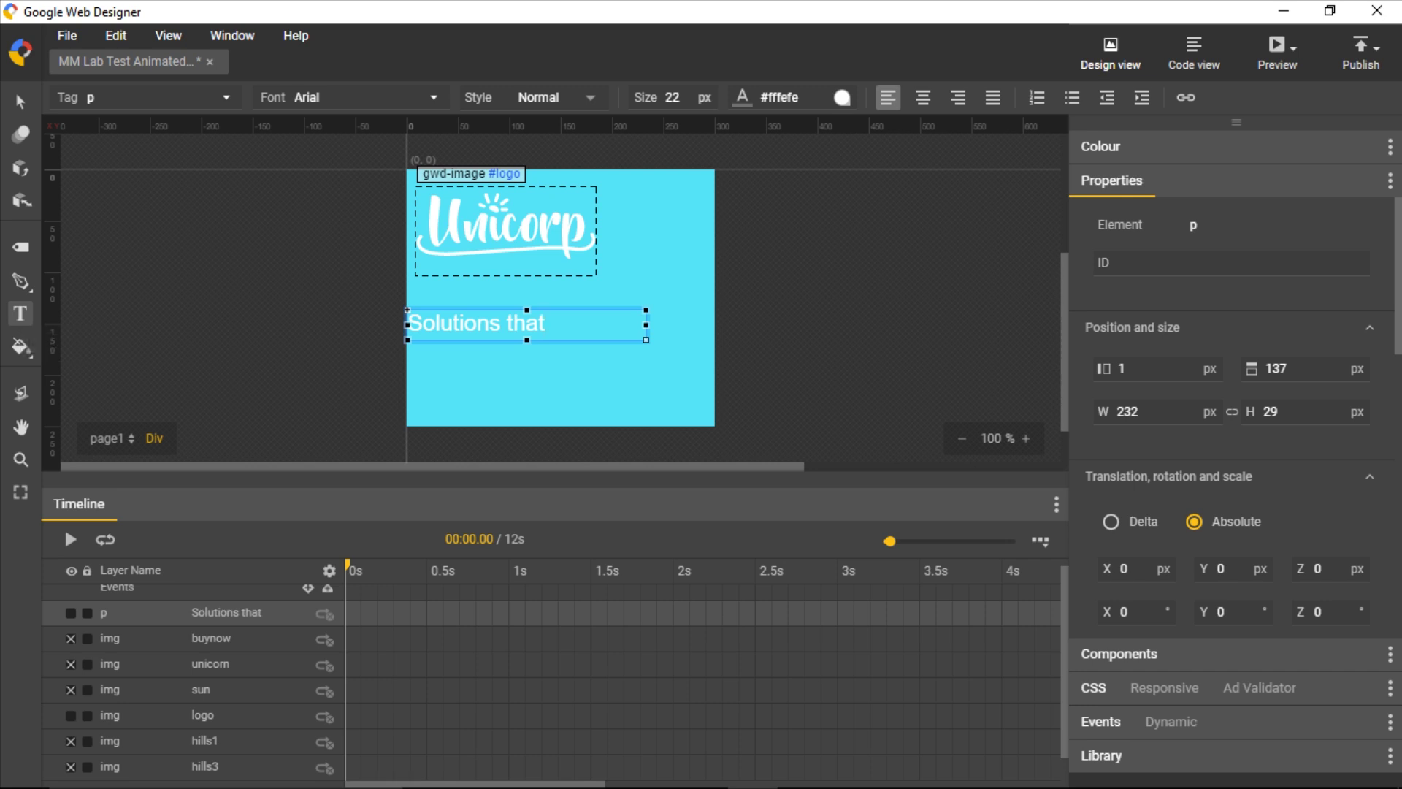
pyautogui.click(488, 375)
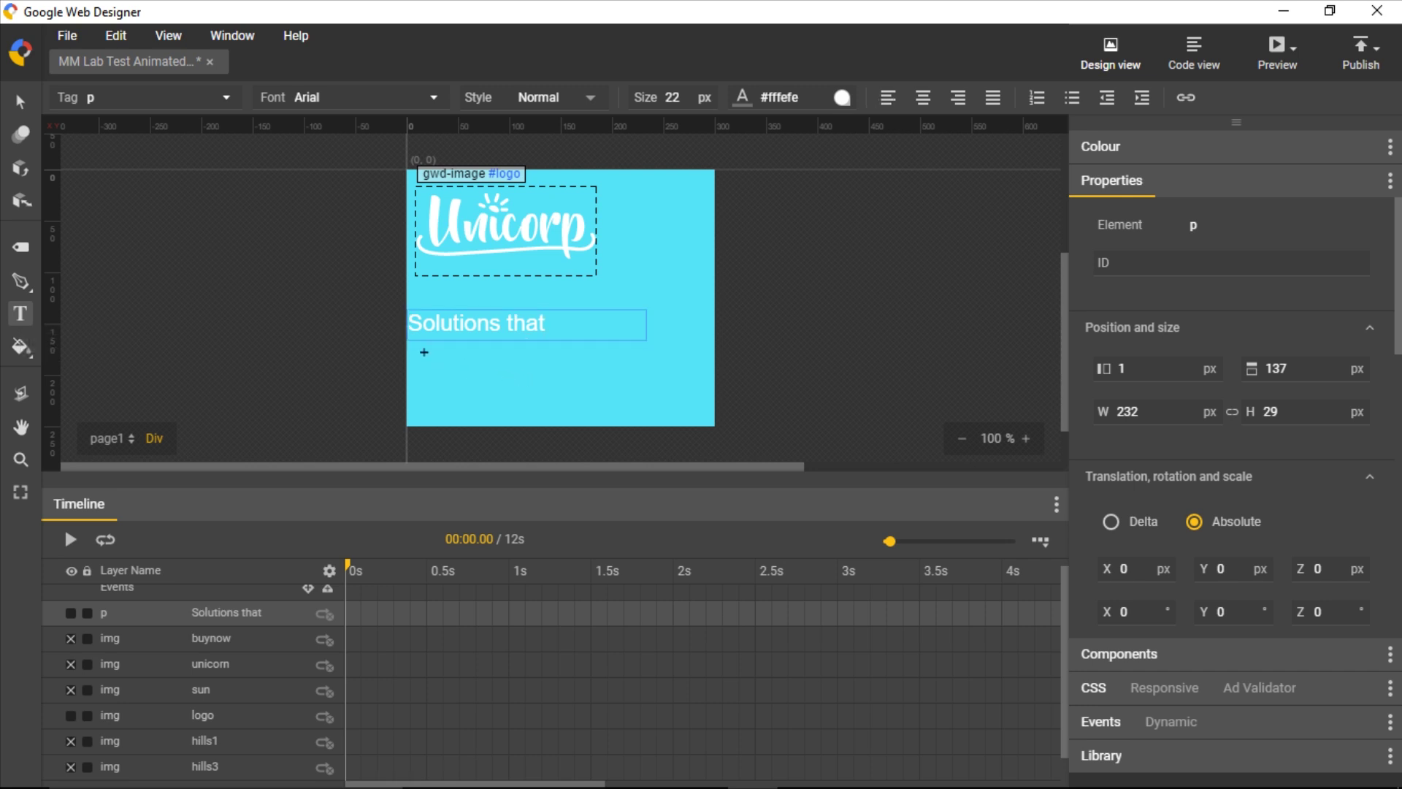
# Add a second text box about 213 px wide beneath the first one, reading "work for you"
pyautogui.moveTo(425, 353); pyautogui.dragTo(642, 391)
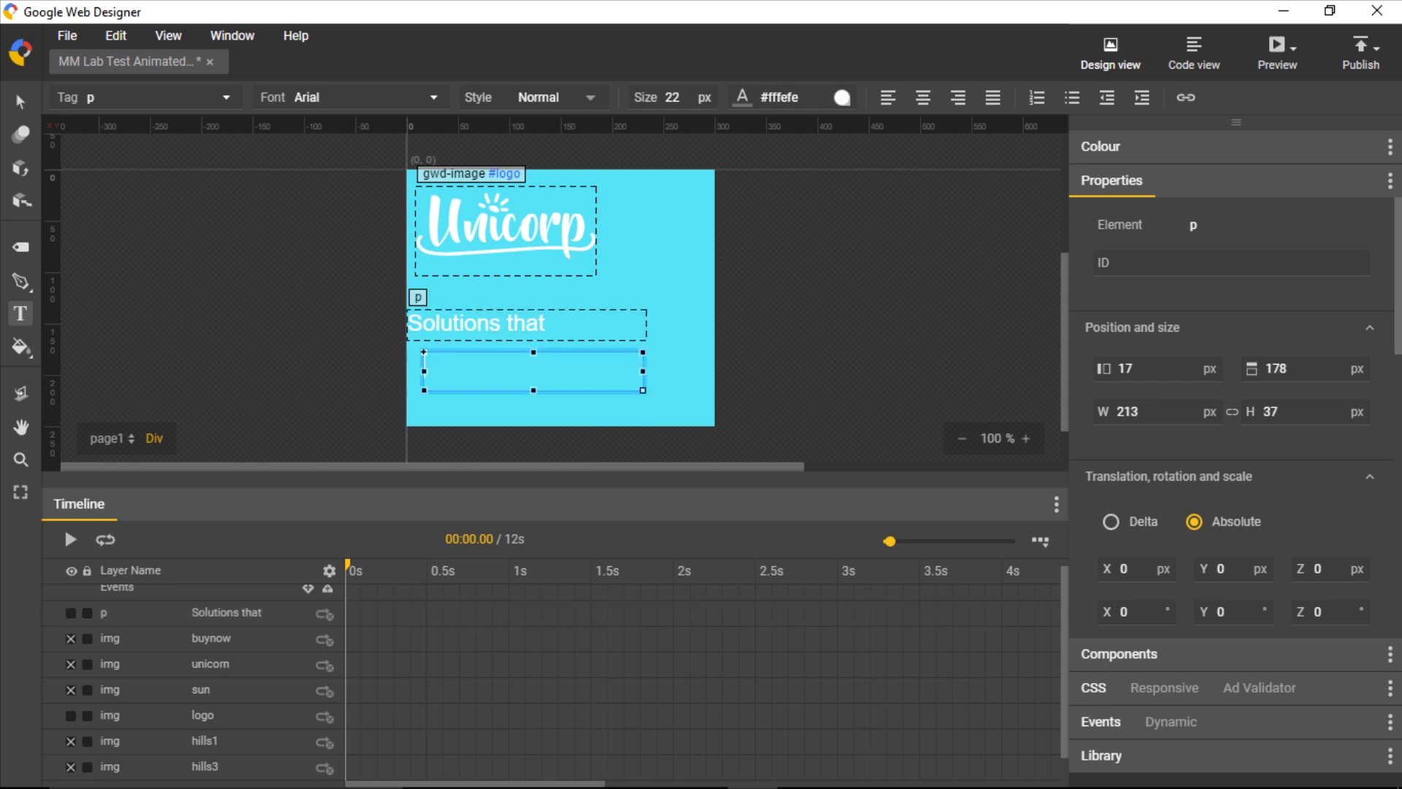
pyautogui.write('work for oyu')
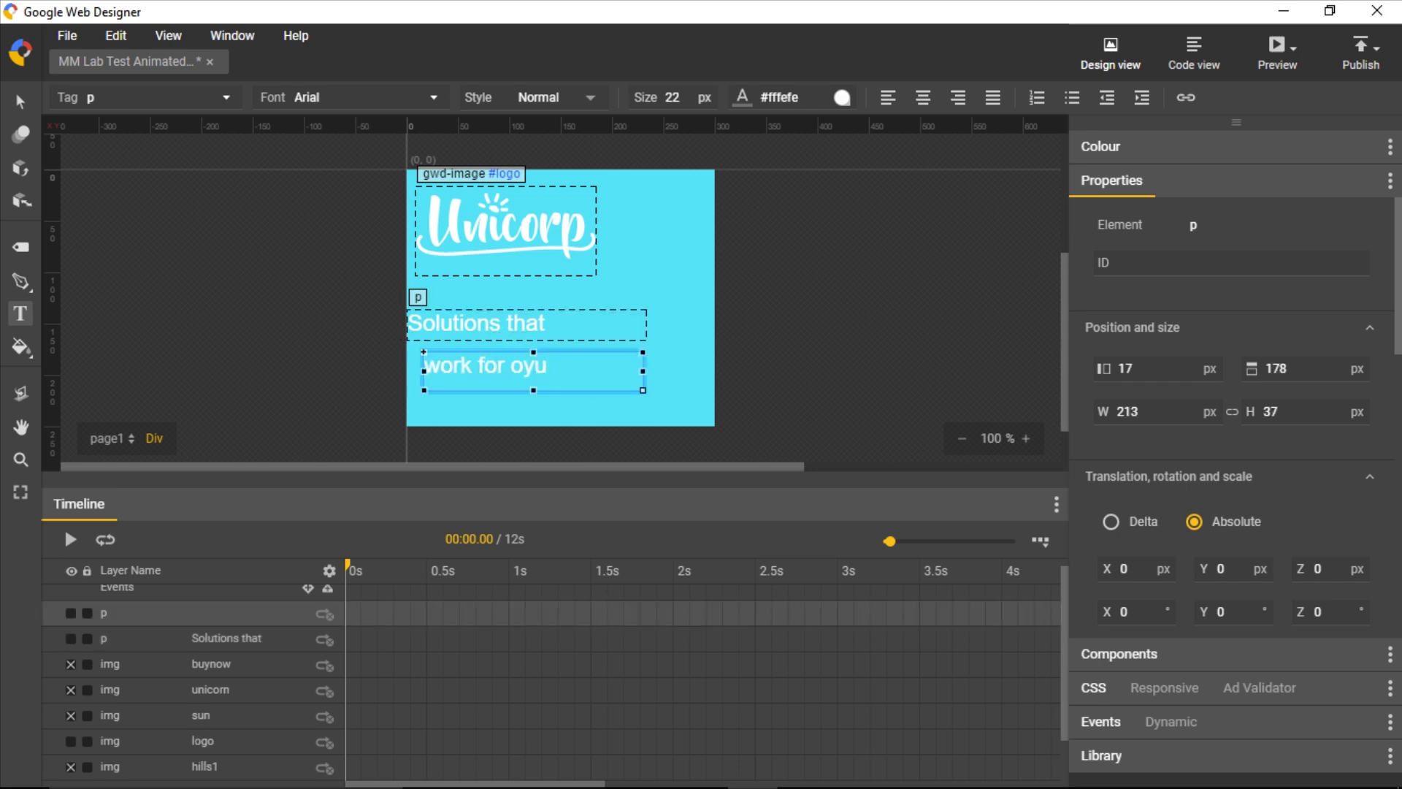
pyautogui.press('BackSpace')
pyautogui.press('BackSpace')
pyautogui.press('BackSpace')
pyautogui.write('you')
# Move "Solutions that" up beneath the logo, and place "work for you" below it at about 15 px left and 132 px top
pyautogui.click(16, 94)
pyautogui.moveTo(507, 330); pyautogui.dragTo(521, 310)
pyautogui.moveTo(533, 370); pyautogui.dragTo(599, 325)
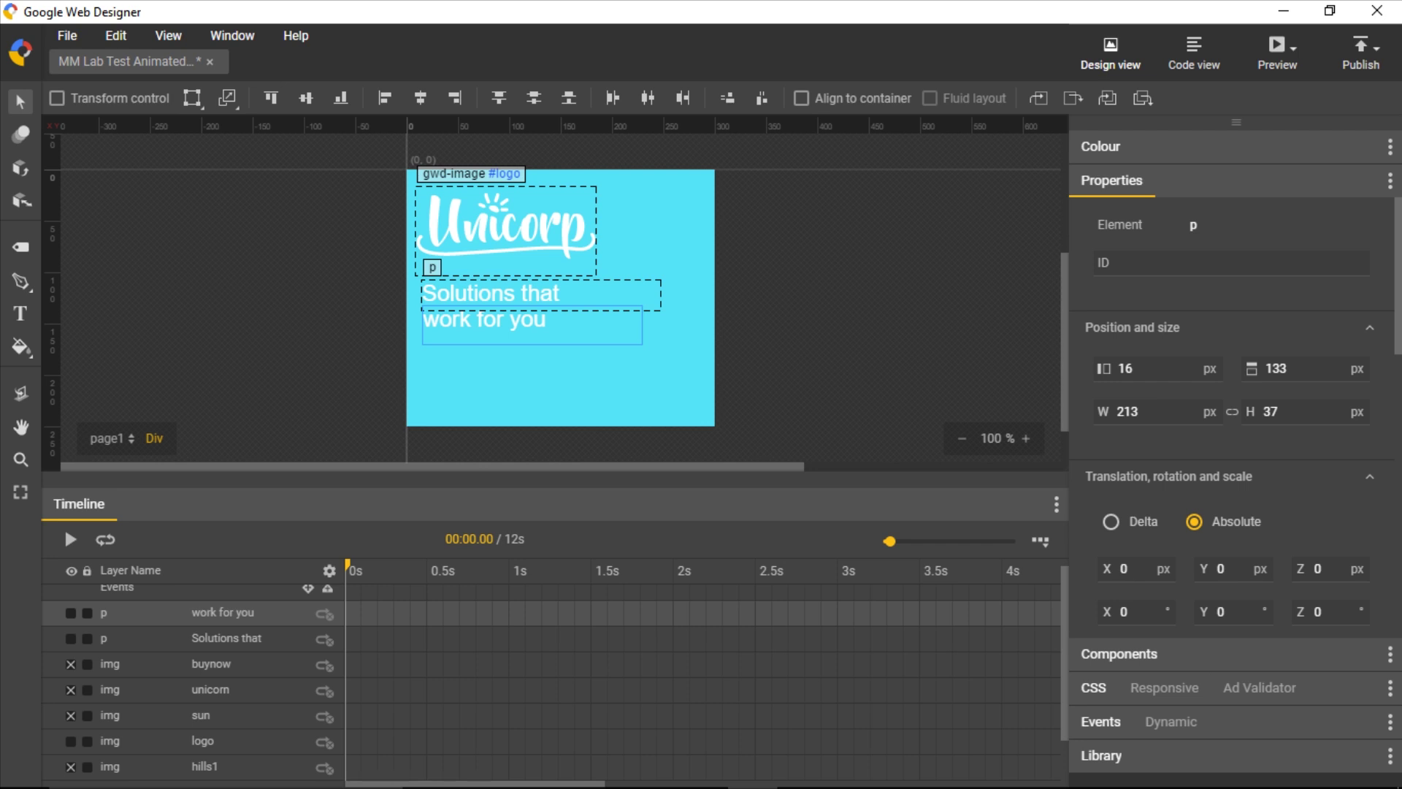
pyautogui.press('Left')
pyautogui.press('Up')
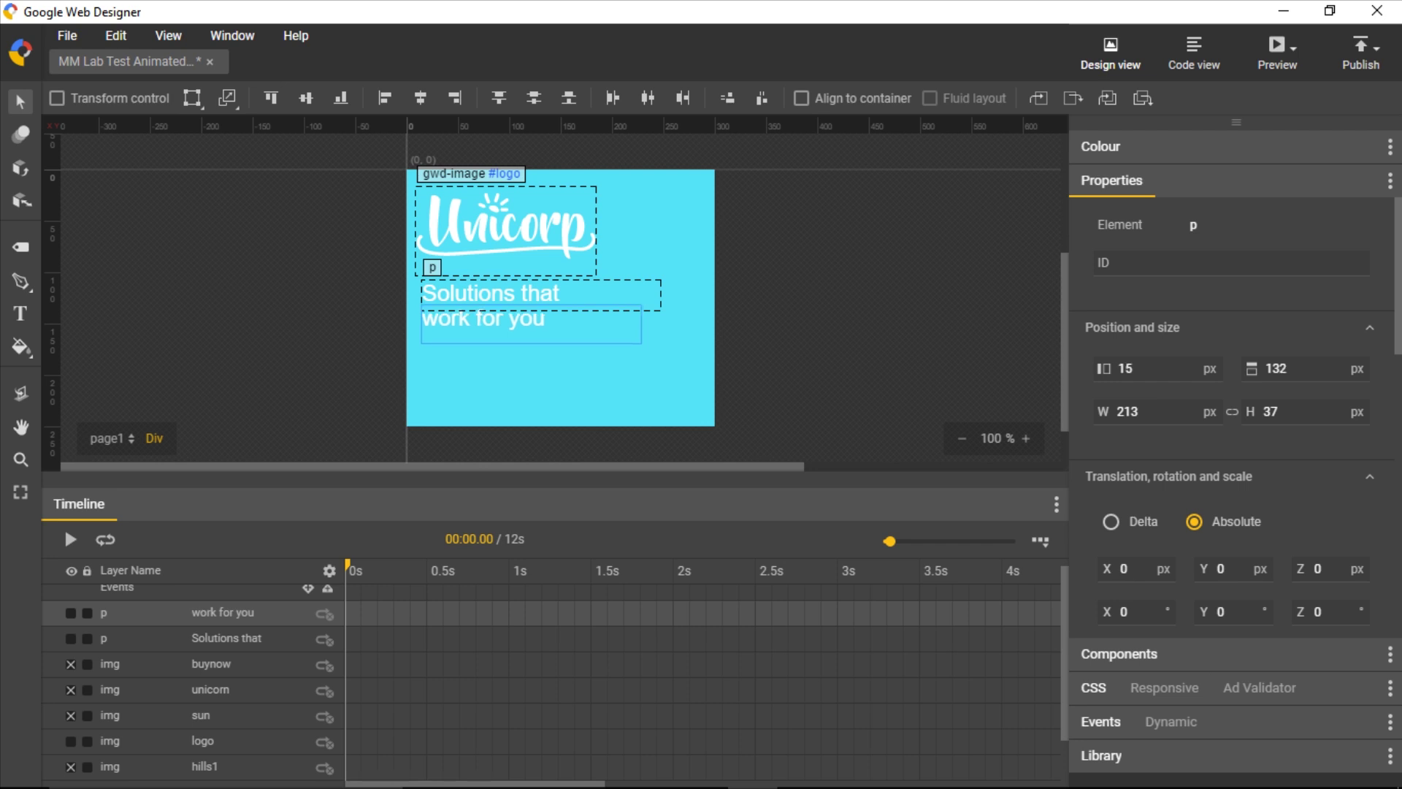
# Preview the banner in Chrome with all layers visible, close the older preview tab, and return to Google Web Designer
pyautogui.click(450, 425)
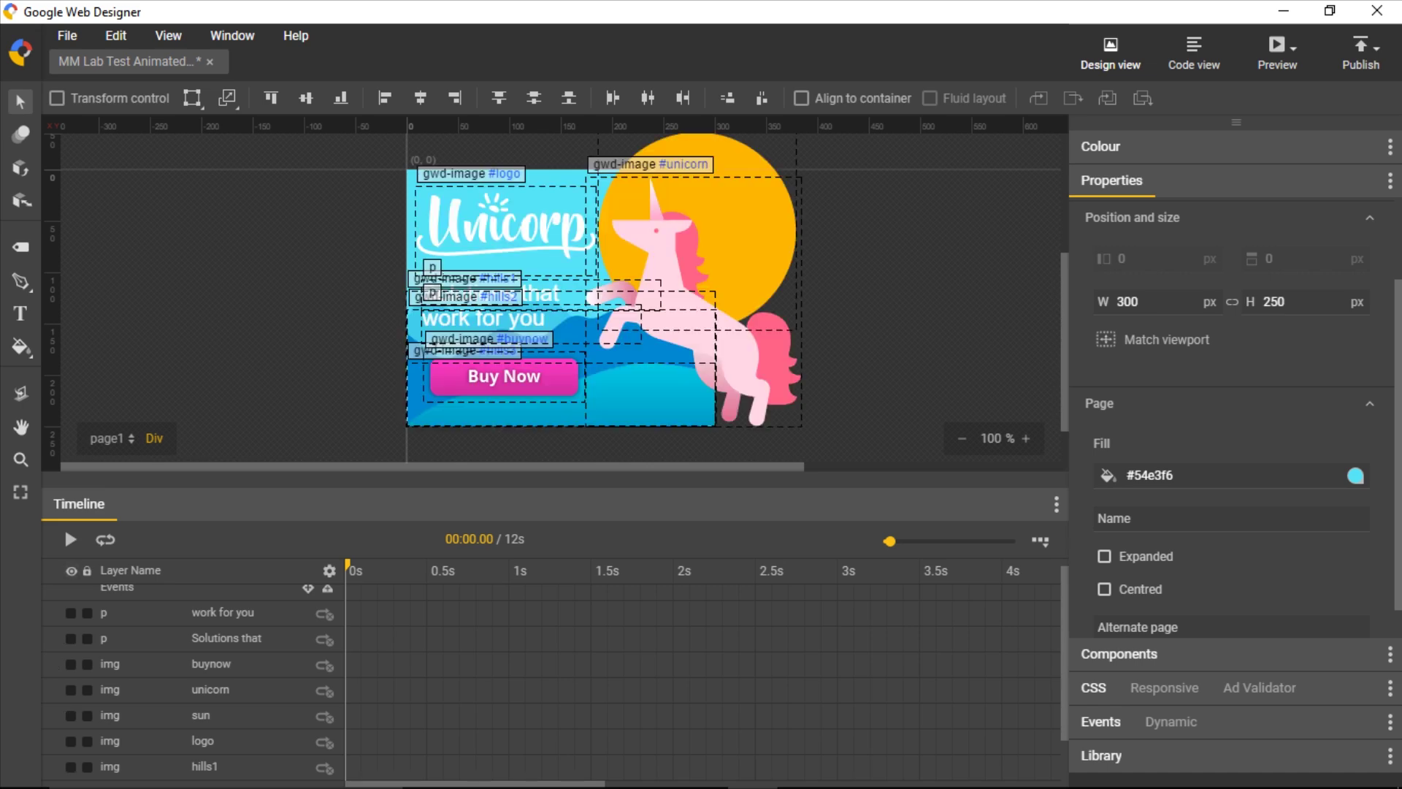
pyautogui.click(1277, 51)
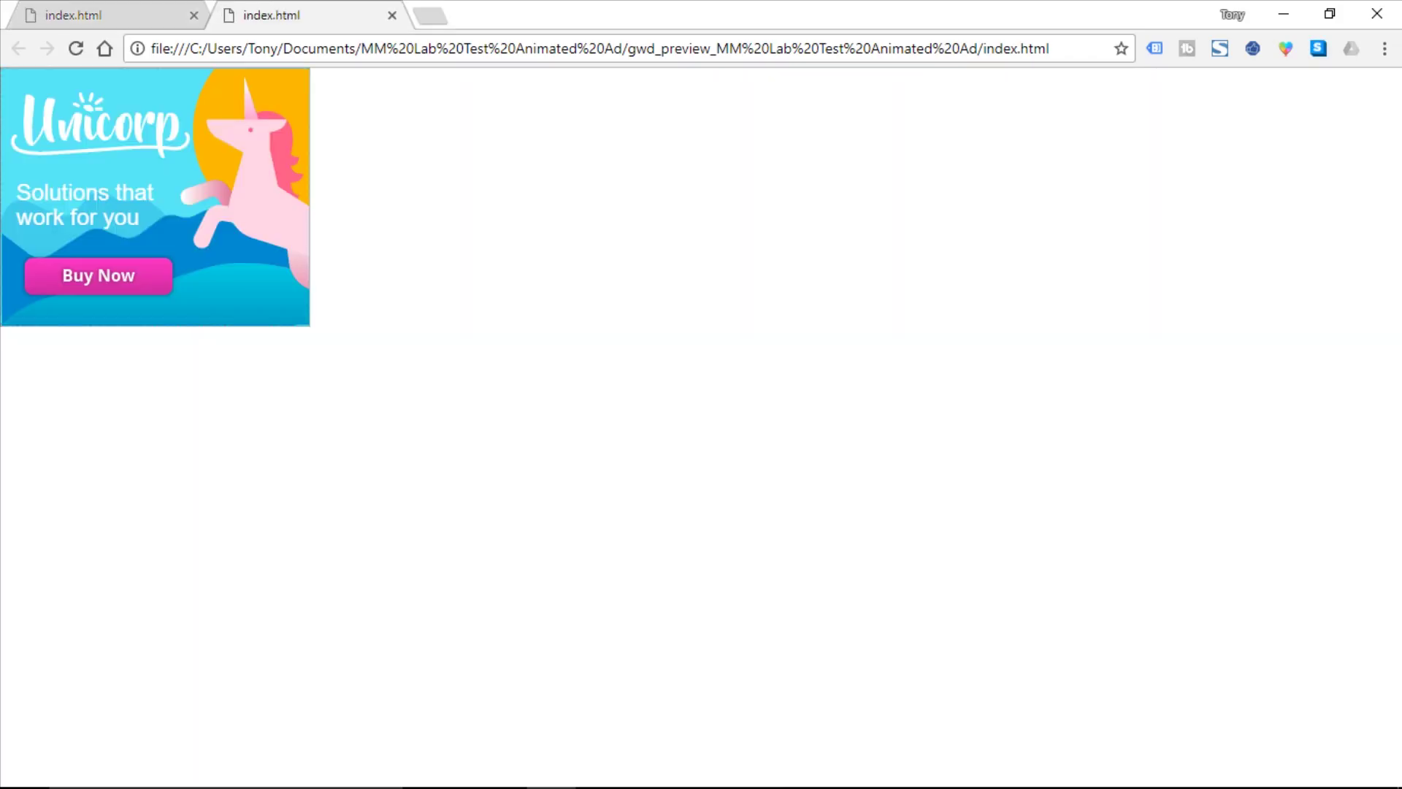
pyautogui.click(194, 15)
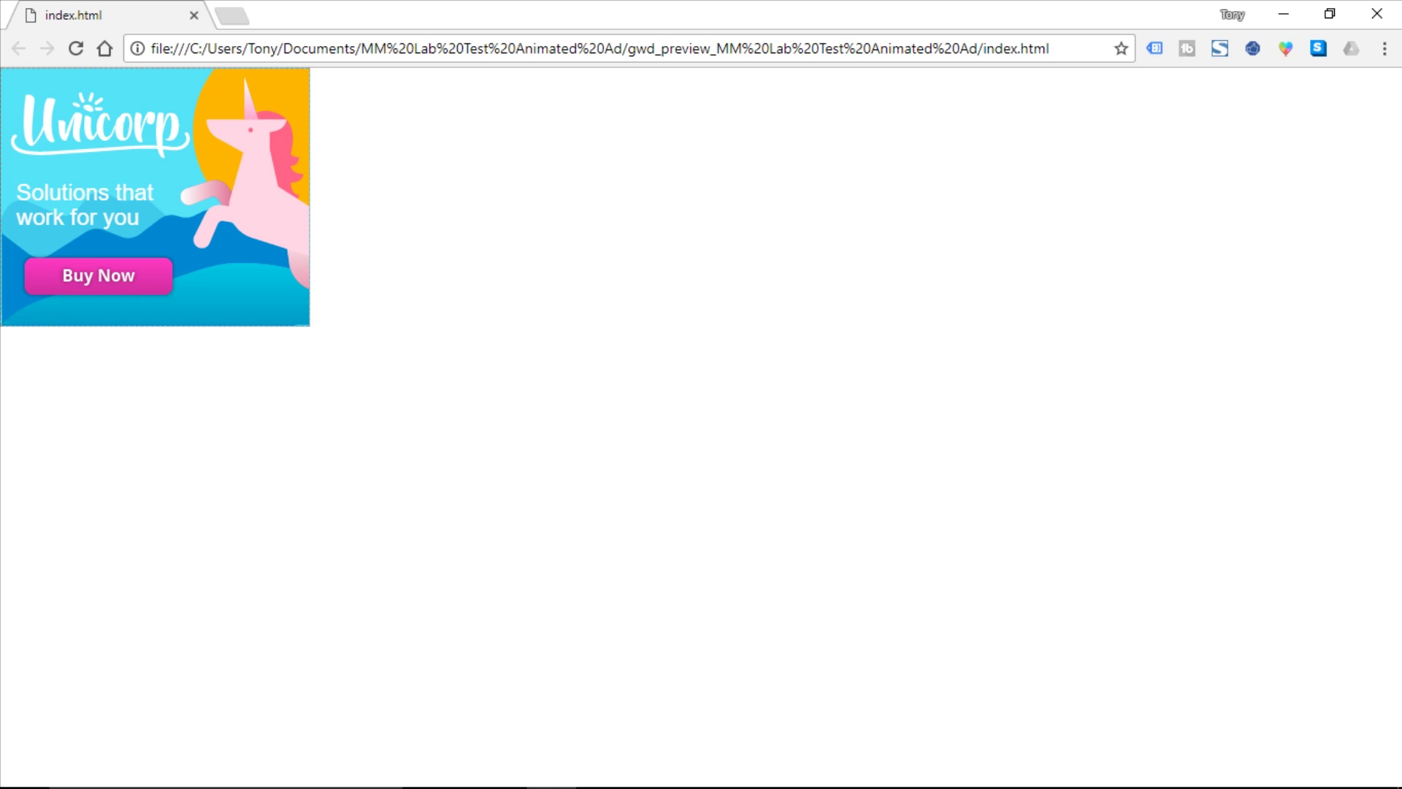
pyautogui.click(752, 768)
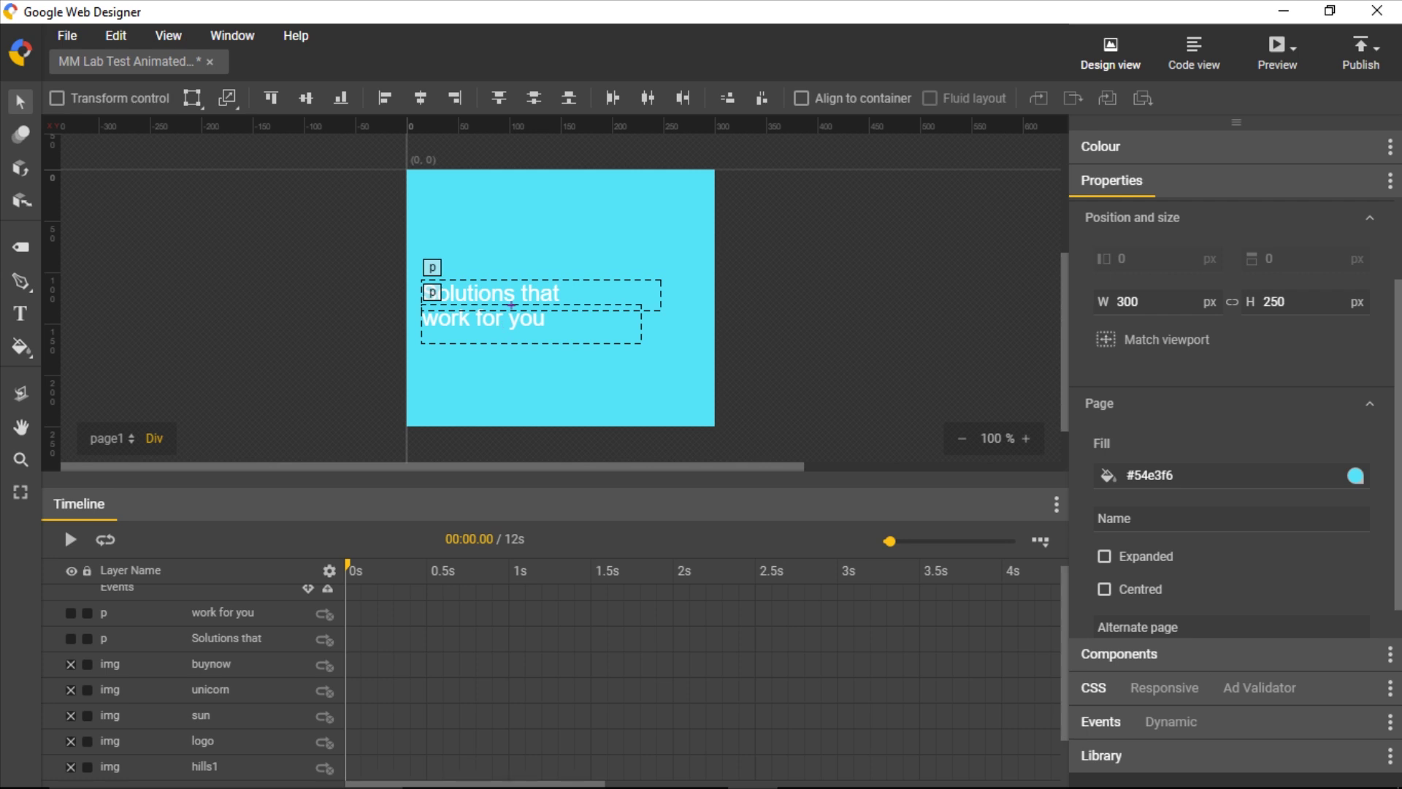
# Move the "Solutions that" text to about 16 px left and 87 px top, and show the logo layer for reference
pyautogui.moveTo(511, 305); pyautogui.dragTo(522, 258)
pyautogui.click(520, 310)
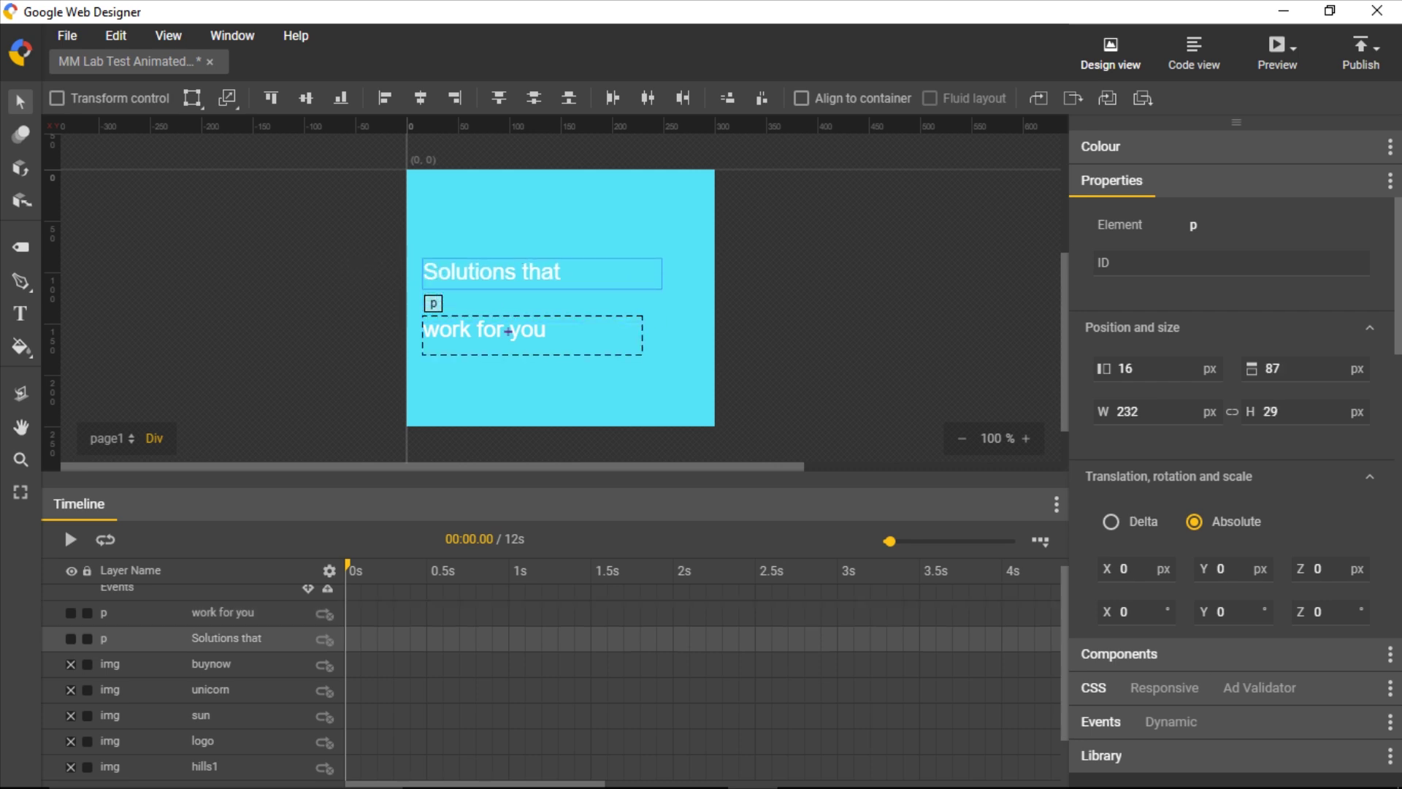
pyautogui.click(70, 740)
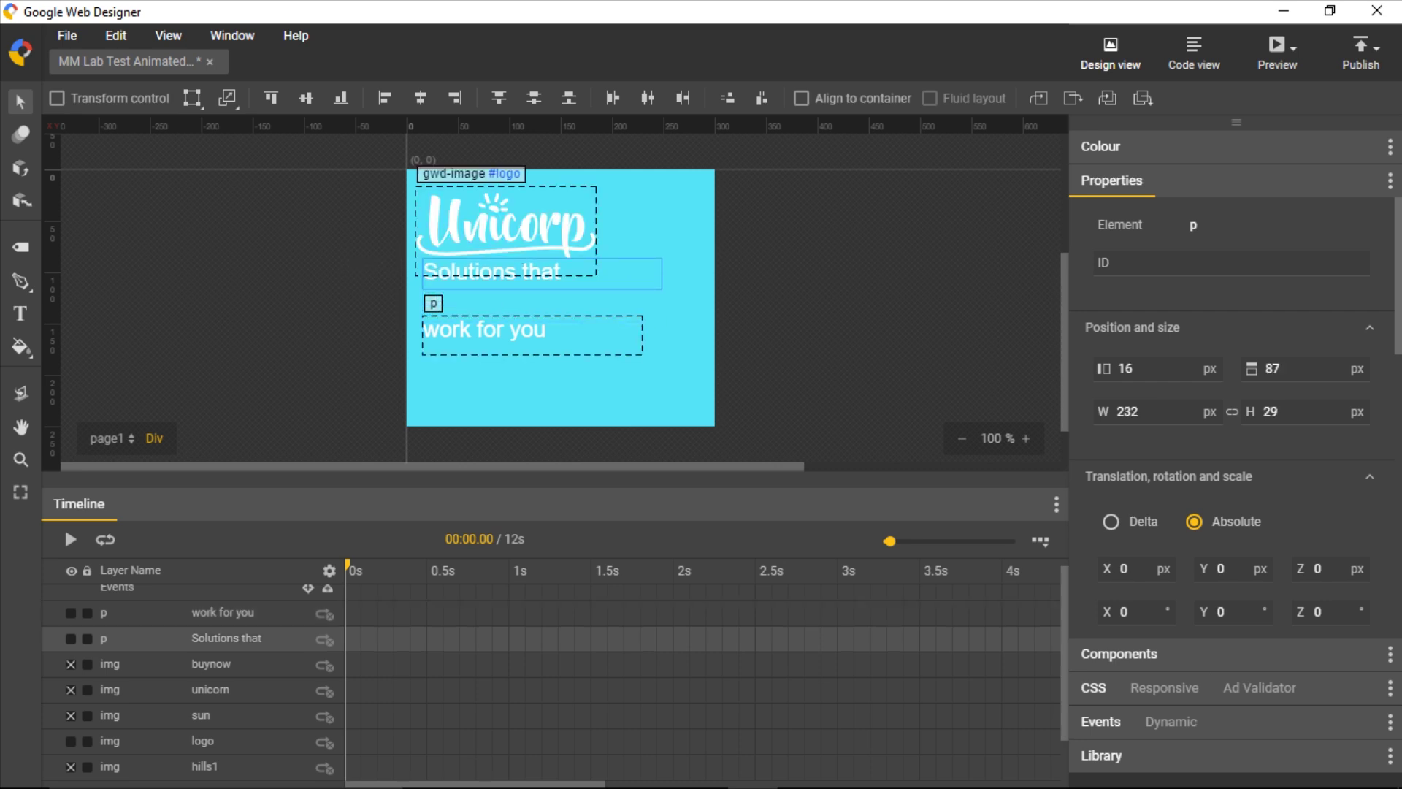
# Move the "work for you" text up to about 16 px left and 111 px top, directly beneath "Solutions that"
pyautogui.click(534, 334)
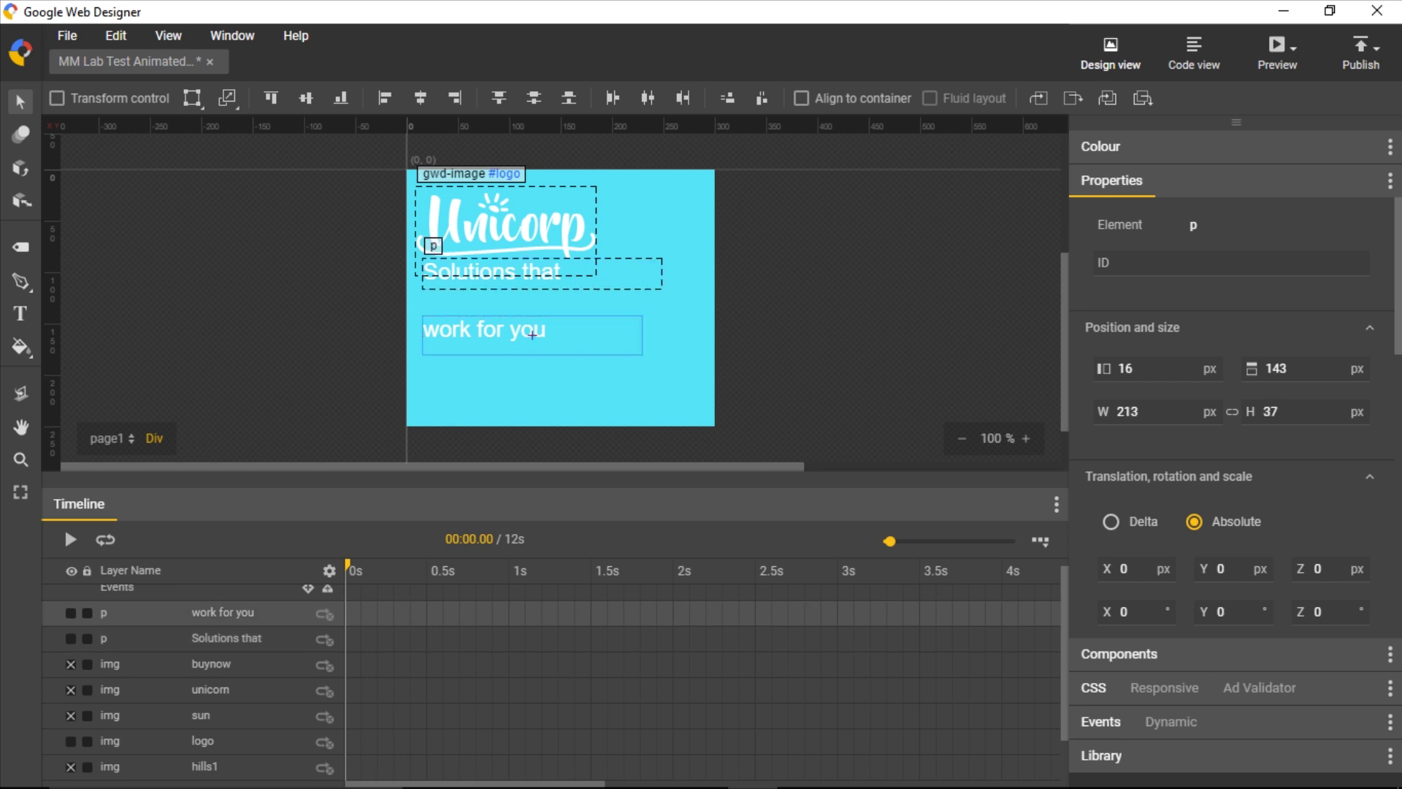
pyautogui.moveTo(534, 334); pyautogui.dragTo(534, 310)
pyautogui.press('Up')
pyautogui.press('Up')
pyautogui.press('Up')
pyautogui.press('Up')
pyautogui.press('Up')
pyautogui.press('Up')
pyautogui.press('Up')
pyautogui.press('Up')
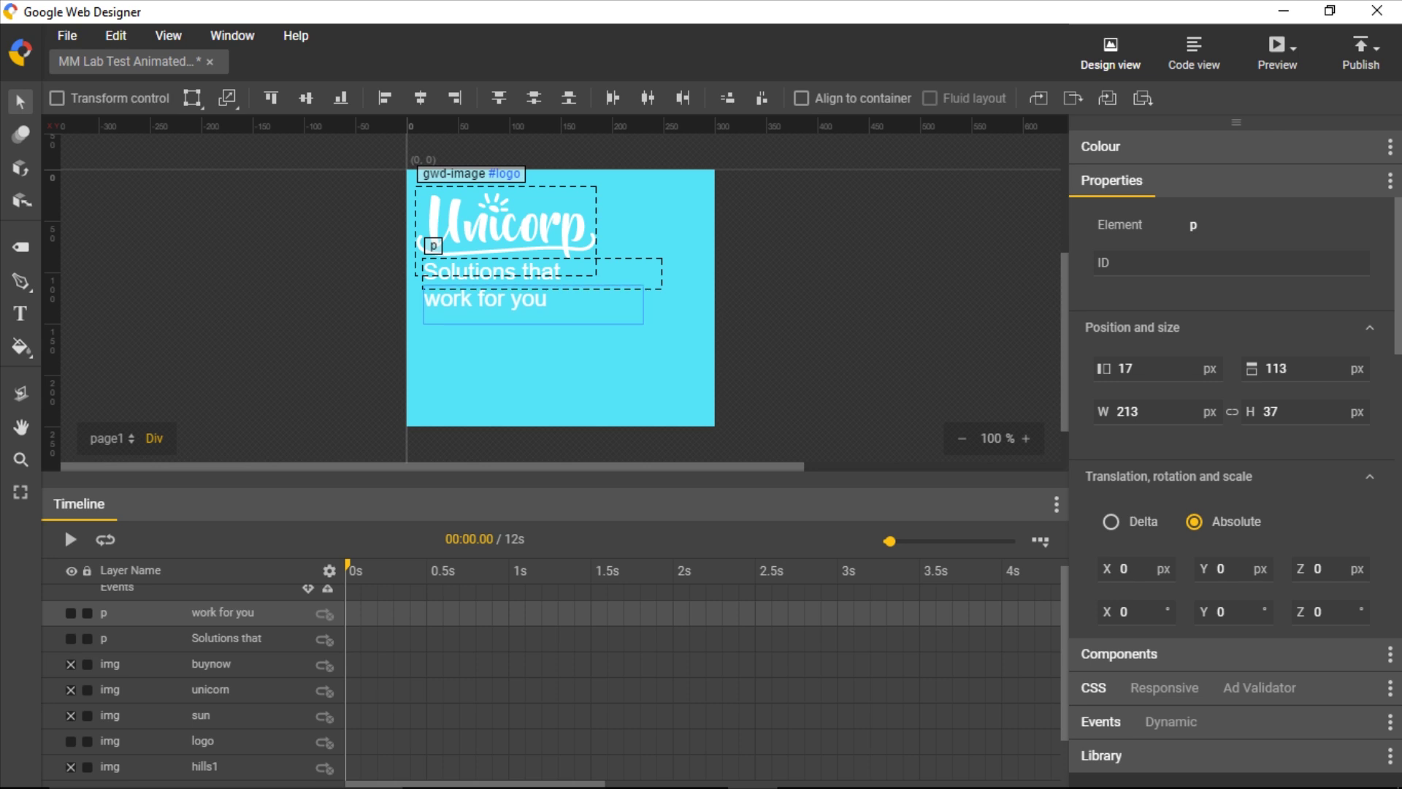
pyautogui.press('Left')
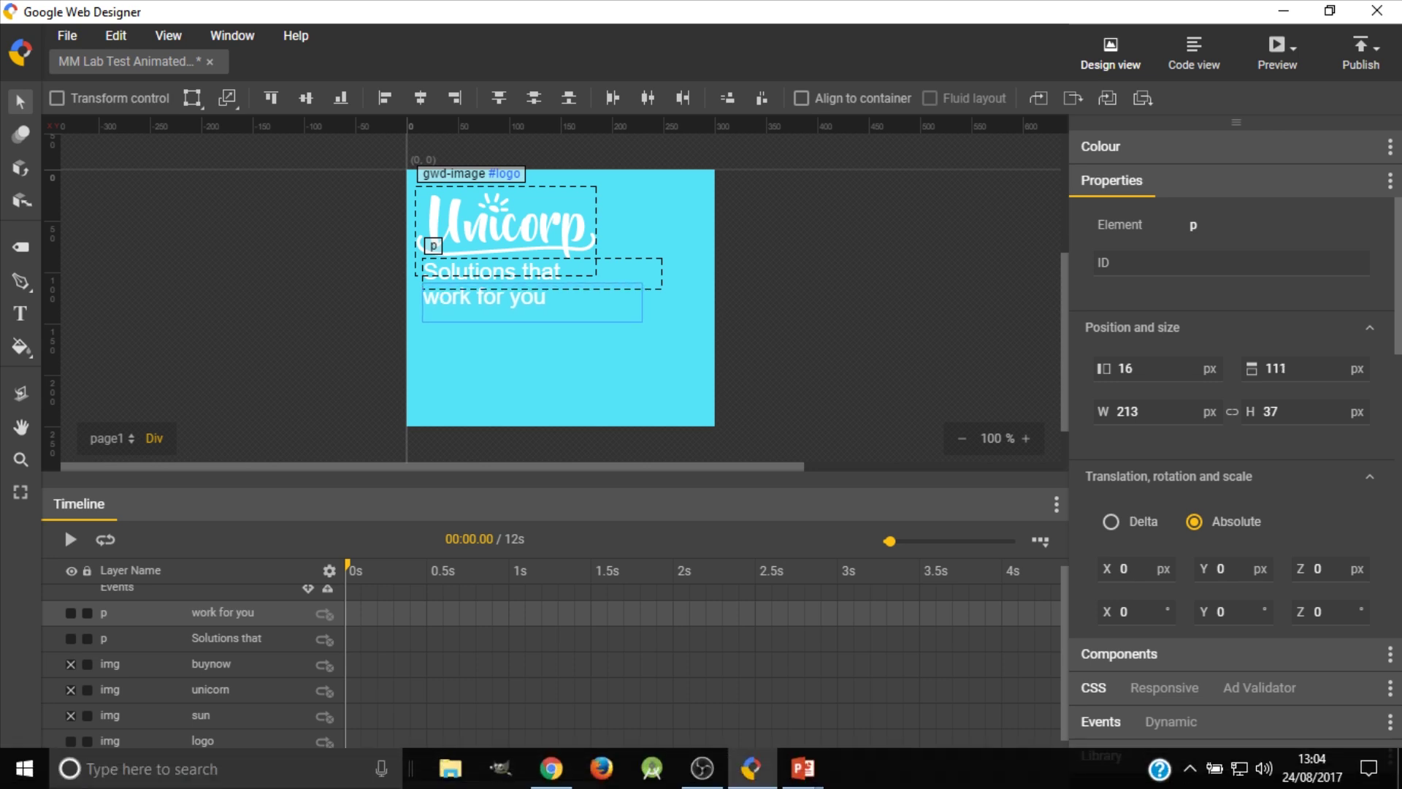
# Save the banner document
pyautogui.hotkey('alt', 'f')
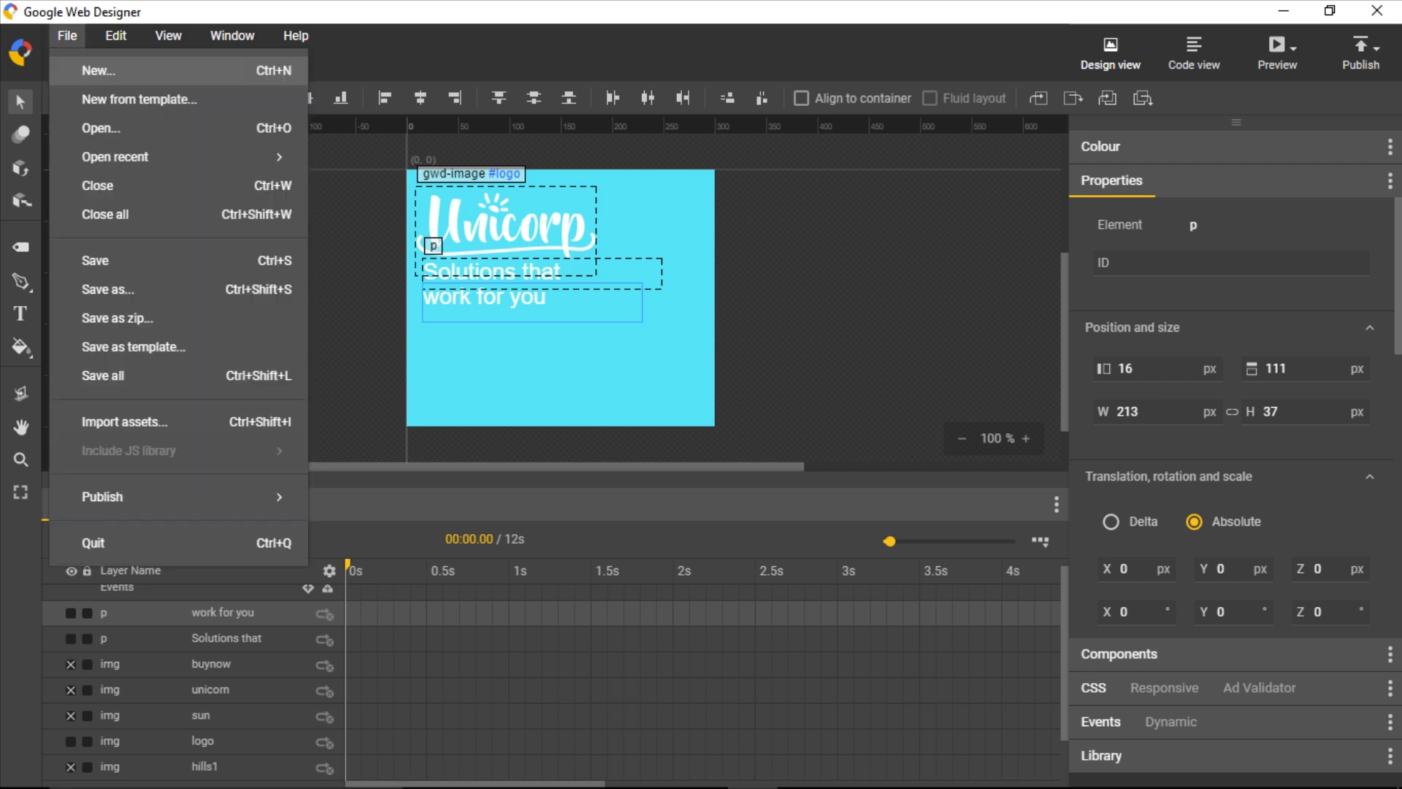
pyautogui.press('Down')
pyautogui.press('Down')
pyautogui.press('Down')
pyautogui.press('Down')
pyautogui.press('Down')
pyautogui.press('Down')
pyautogui.press('Return')
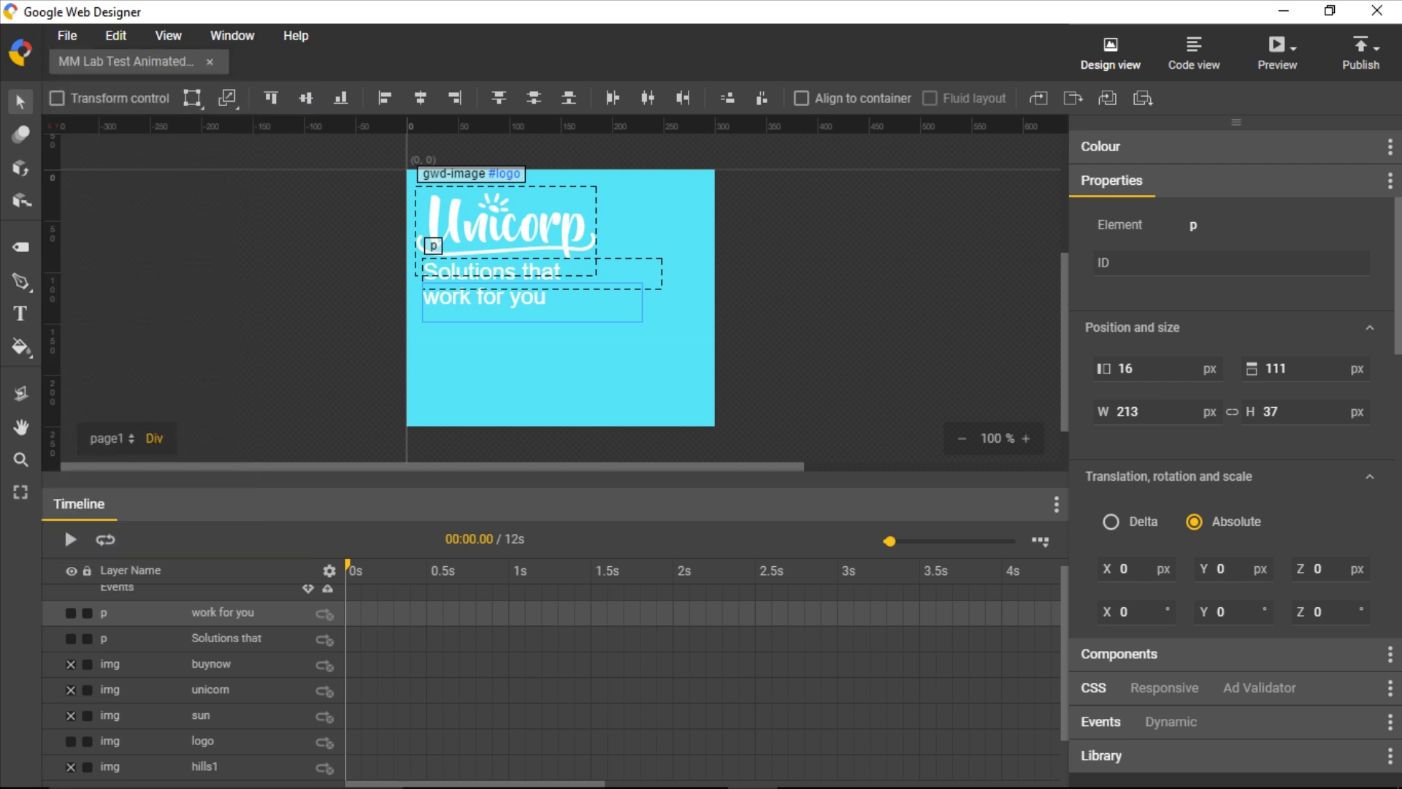
# Hide every layer except unicorn, and reduce the timeline's height to enlarge the stage
pyautogui.click(71, 571)
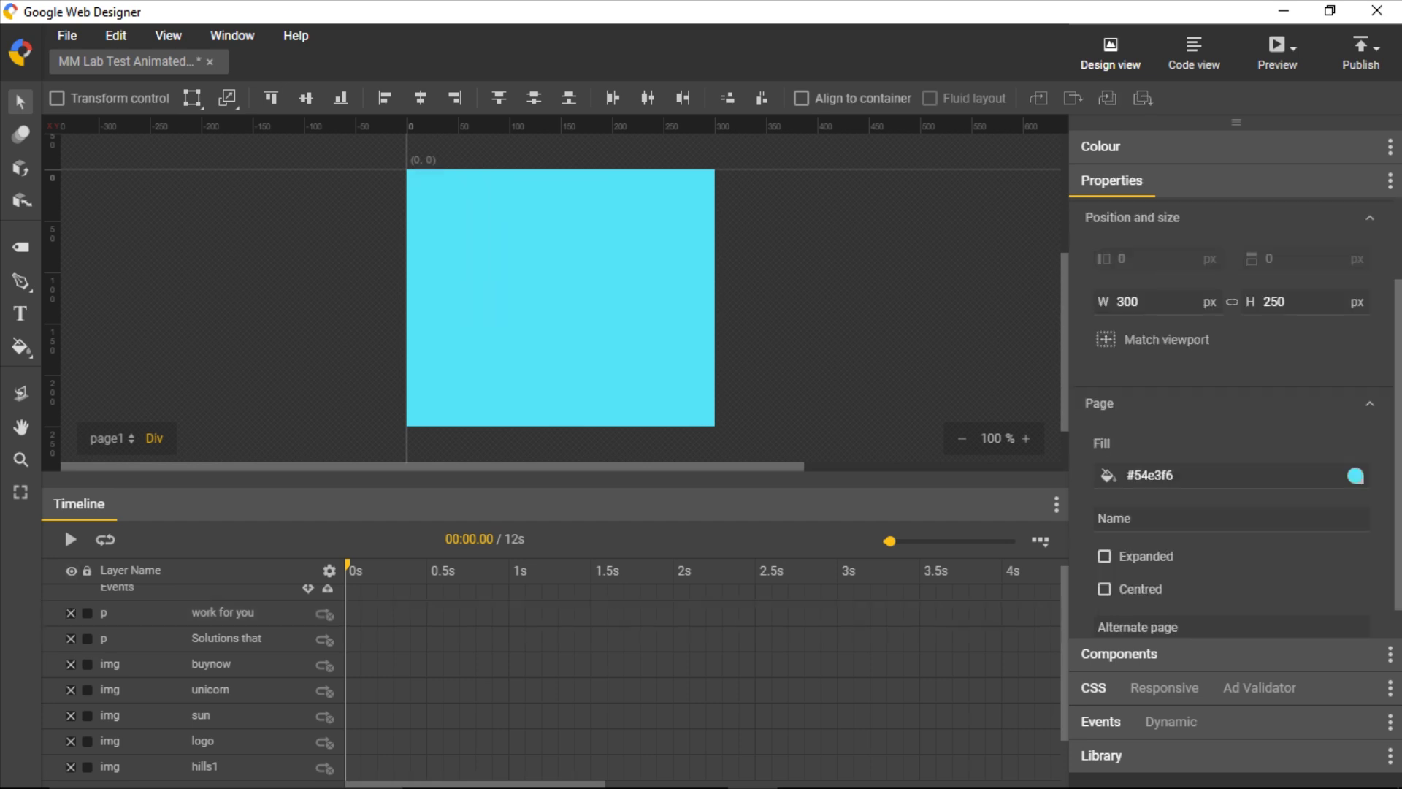
pyautogui.click(71, 571)
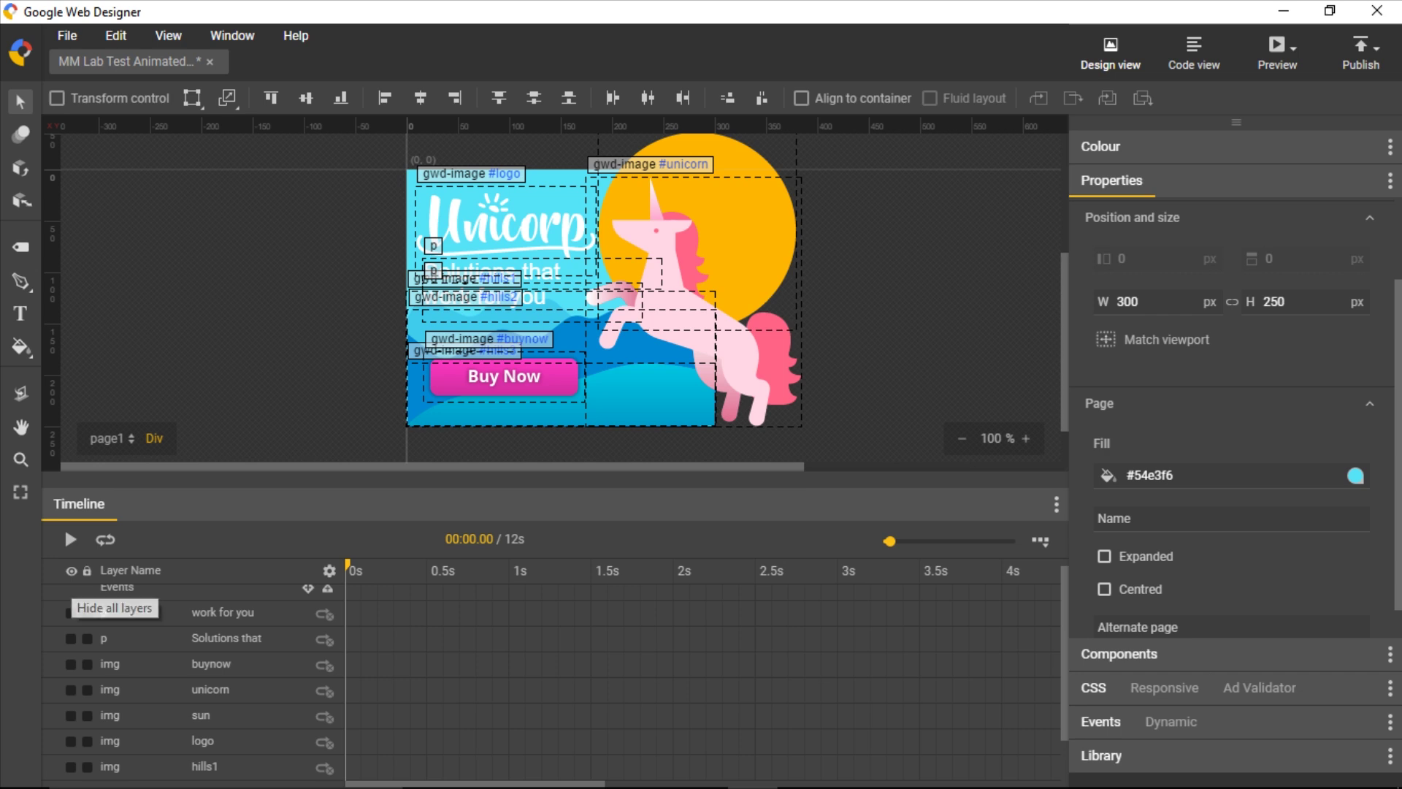
pyautogui.click(71, 571)
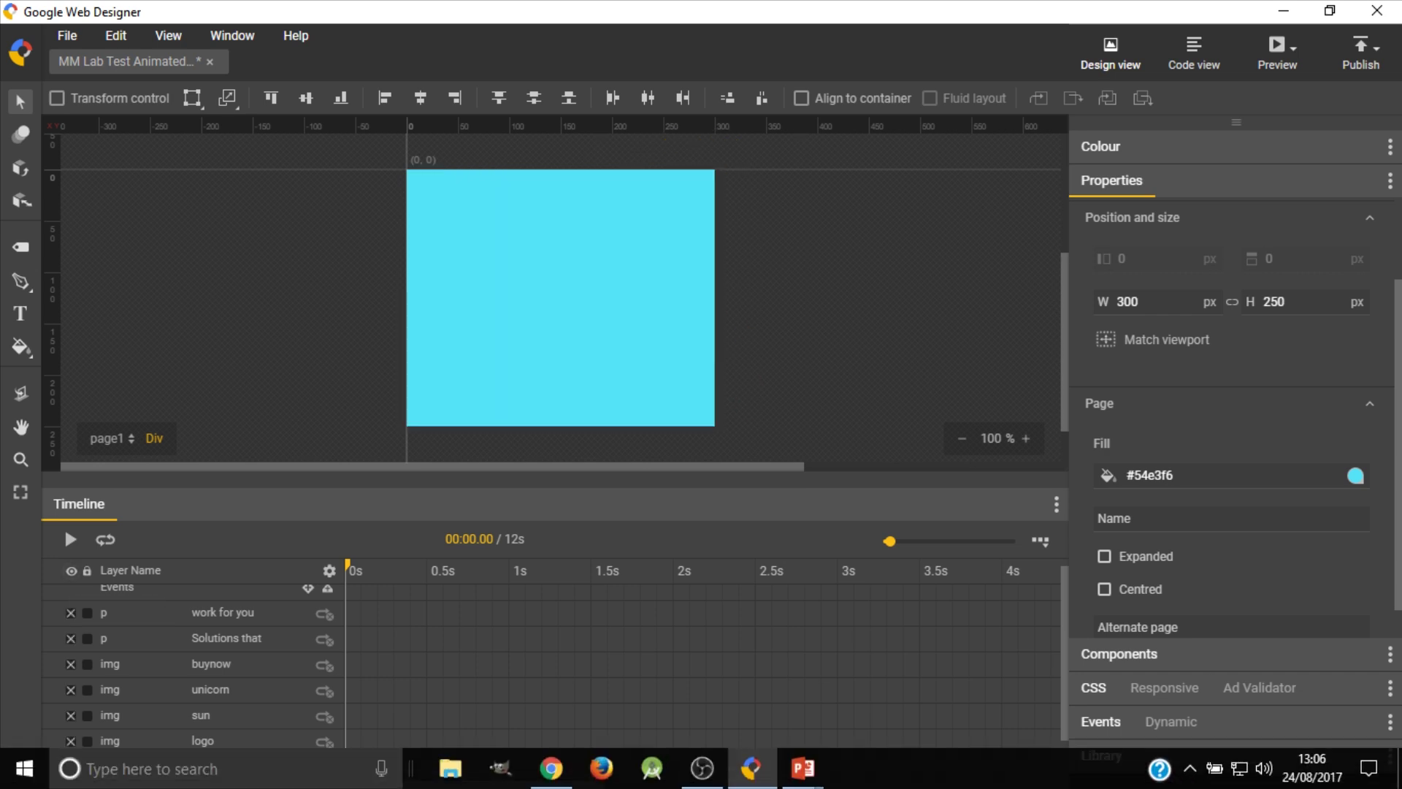
pyautogui.click(71, 690)
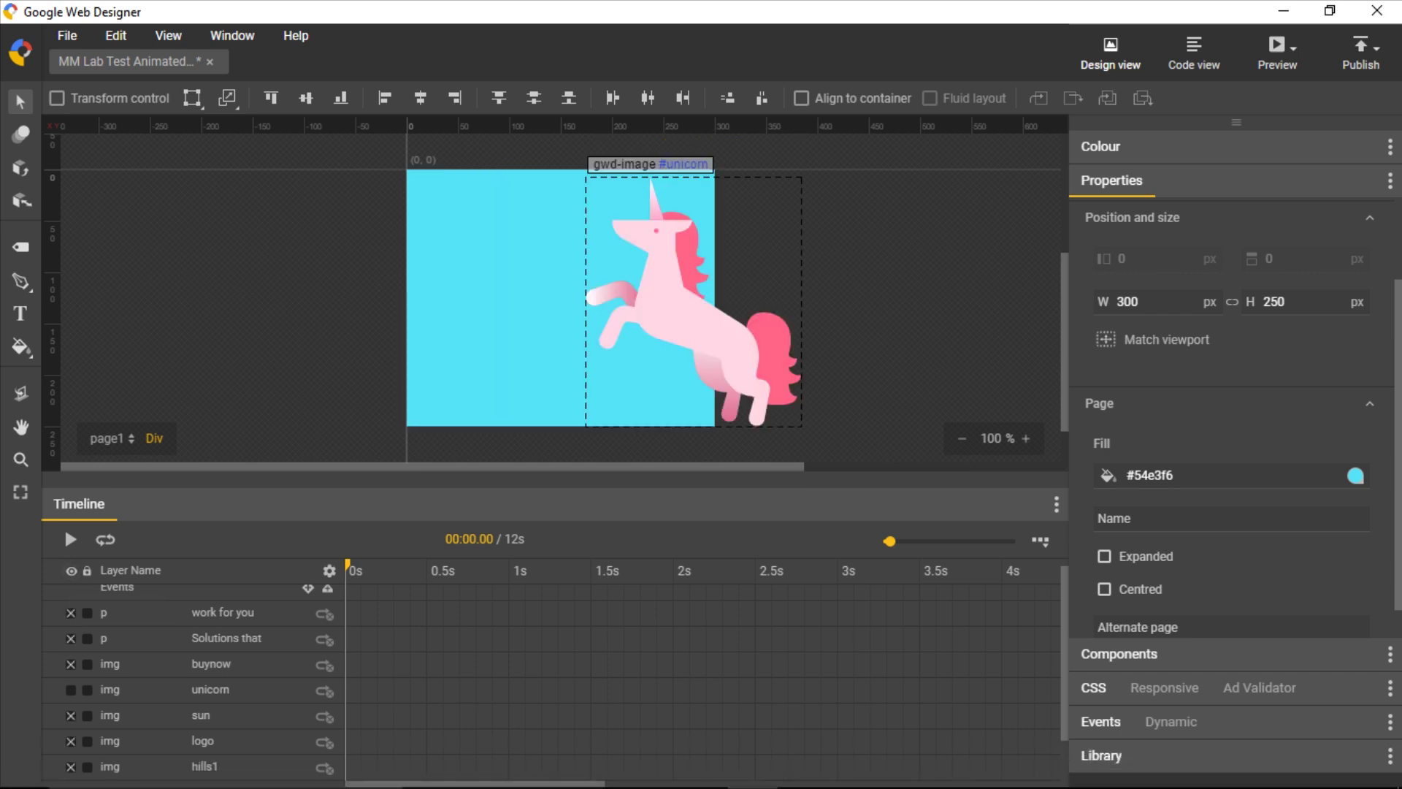
pyautogui.moveTo(64, 526); pyautogui.dragTo(64, 624)
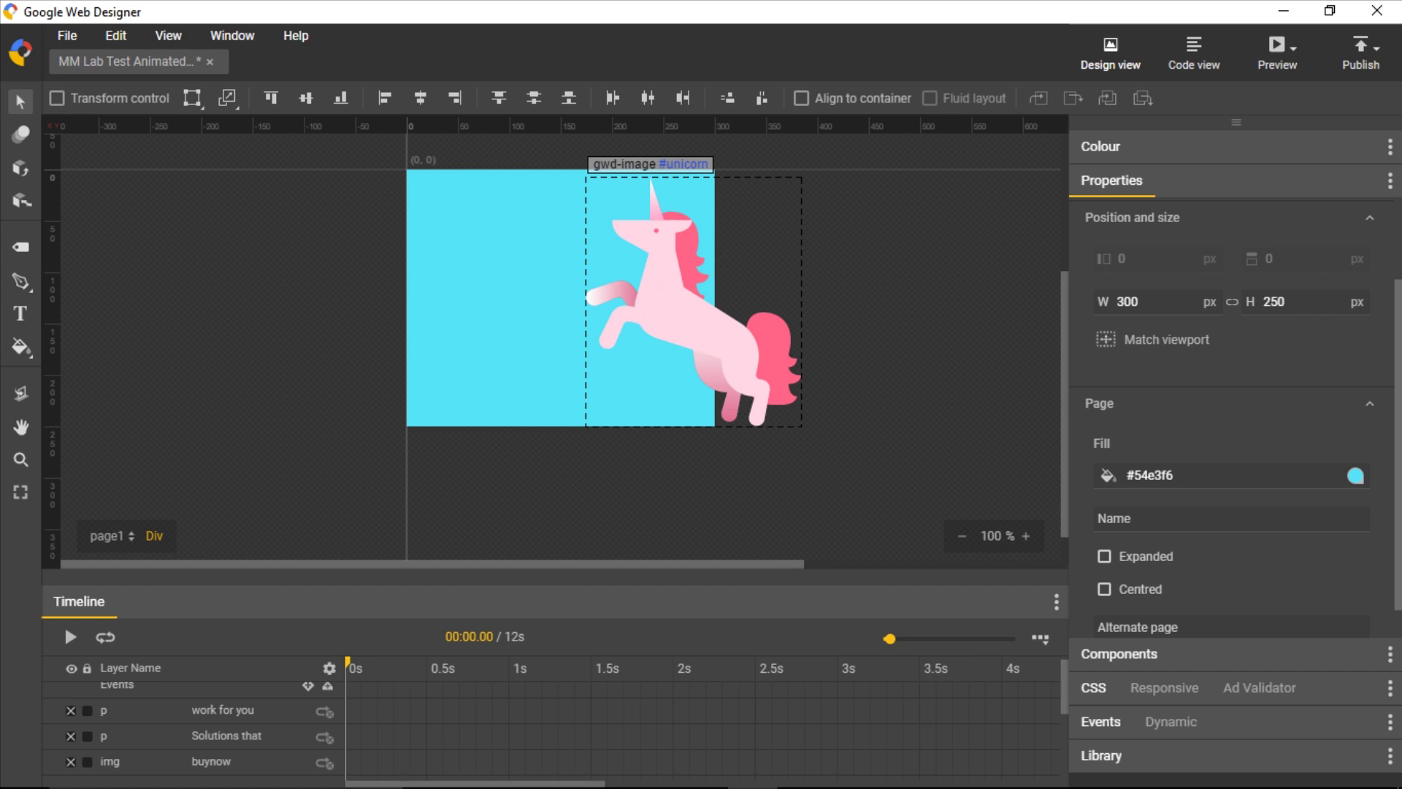
# Insert a keyframe on the unicorn layer at about 1.5 s in the timeline
pyautogui.scroll(-5, 64, 623)
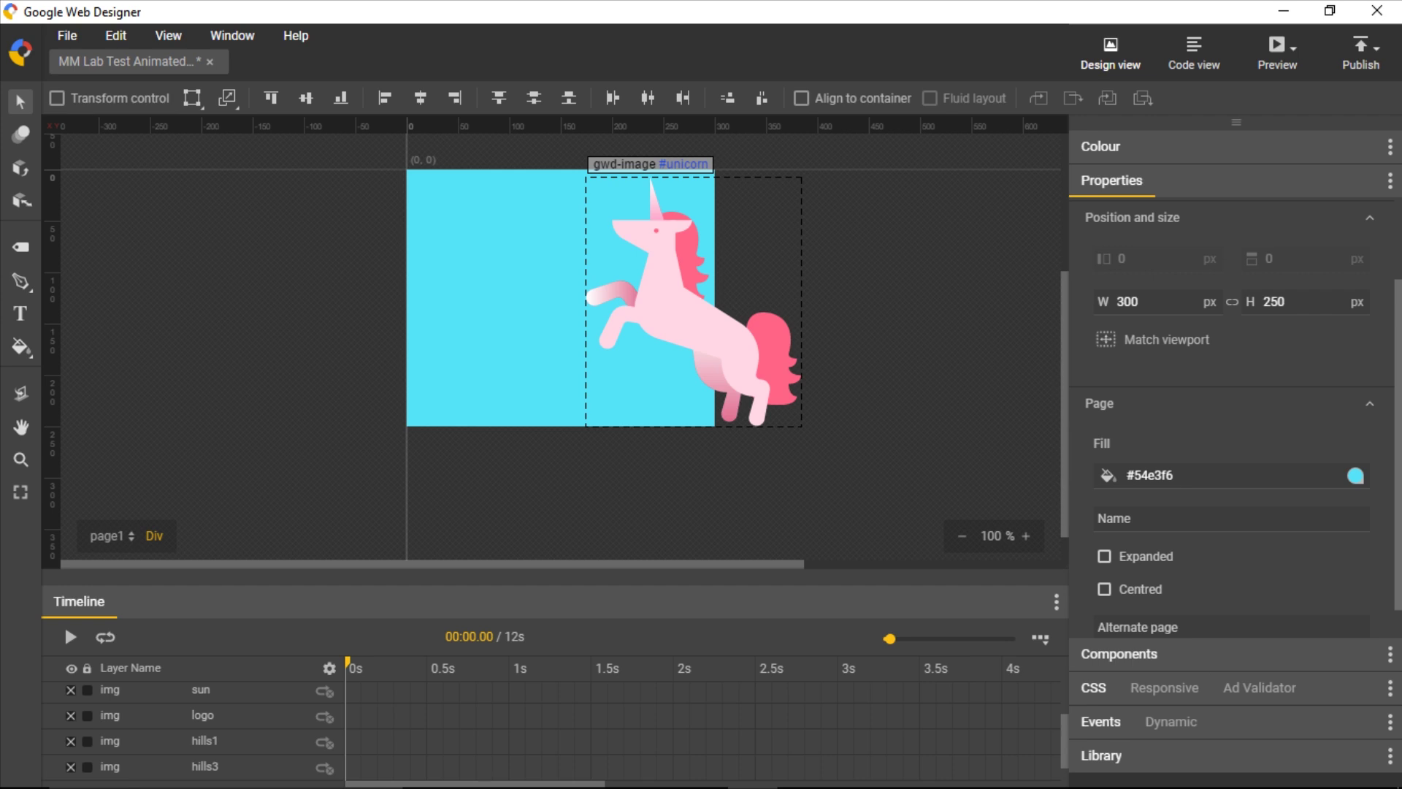
pyautogui.scroll(3, 64, 624)
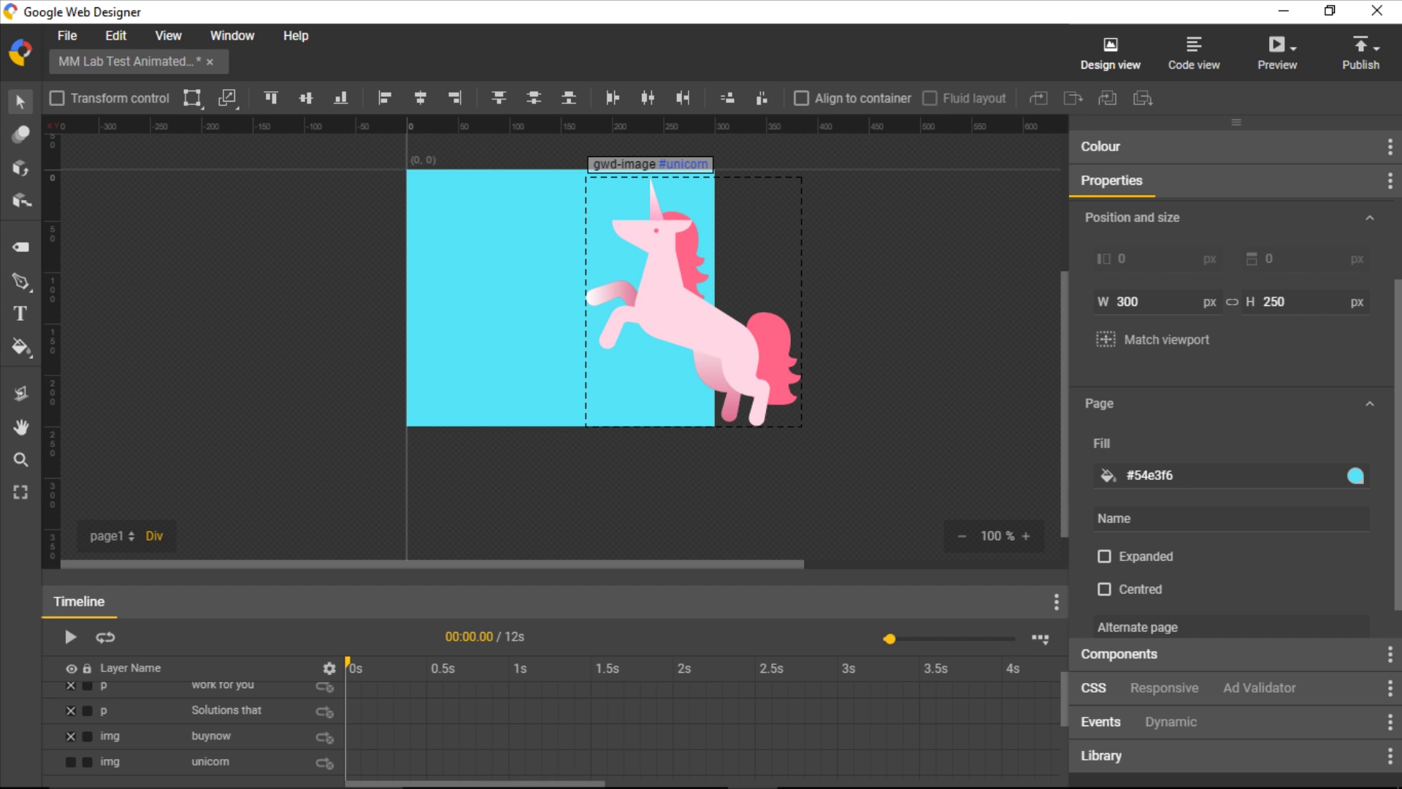
pyautogui.click(589, 668)
pyautogui.click(589, 761)
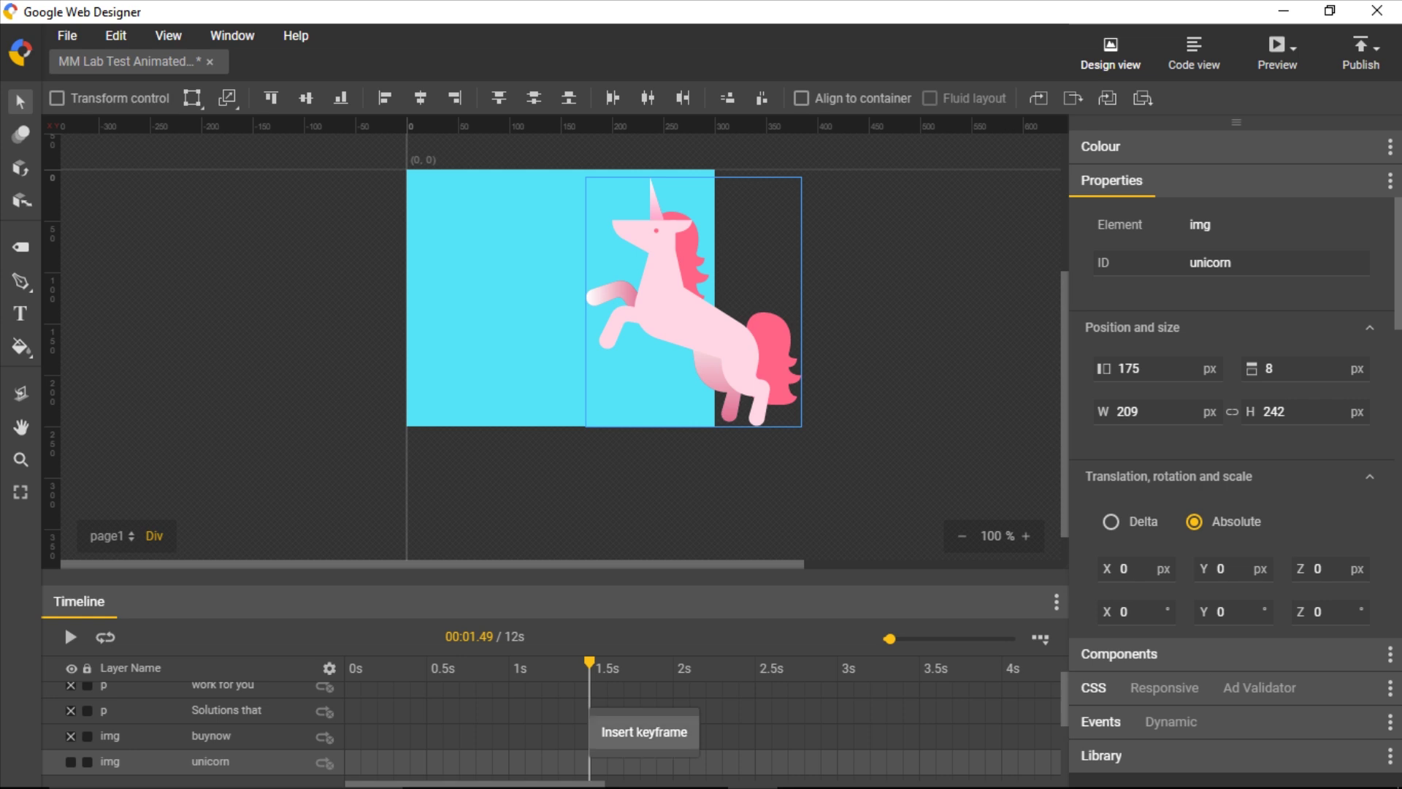
pyautogui.press('F6')
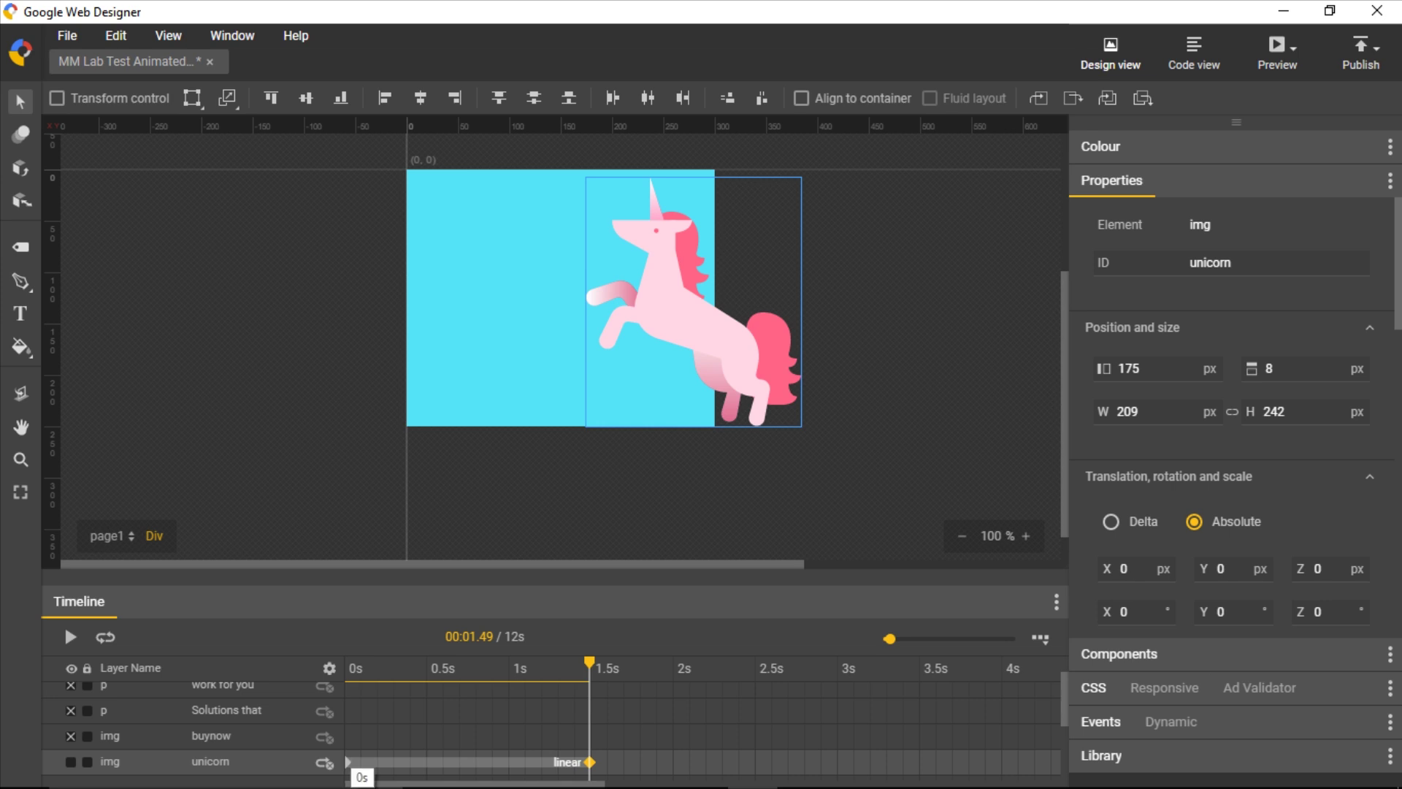
# Place the unicorn below the banner at 254 px top at 0 s, raise it to Y -248 px at 1.49 s, and play the animation
pyautogui.click(349, 762)
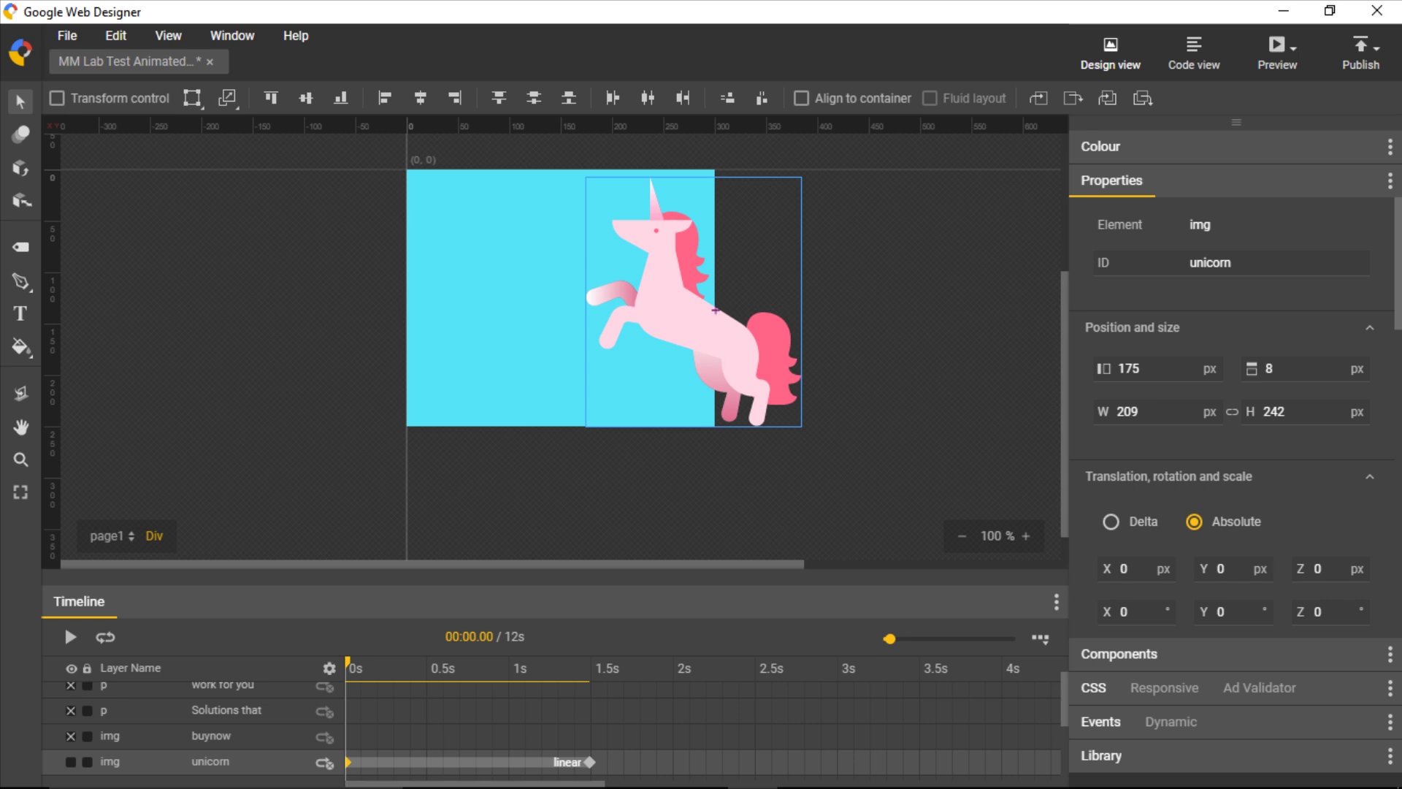
pyautogui.moveTo(701, 322); pyautogui.dragTo(692, 570)
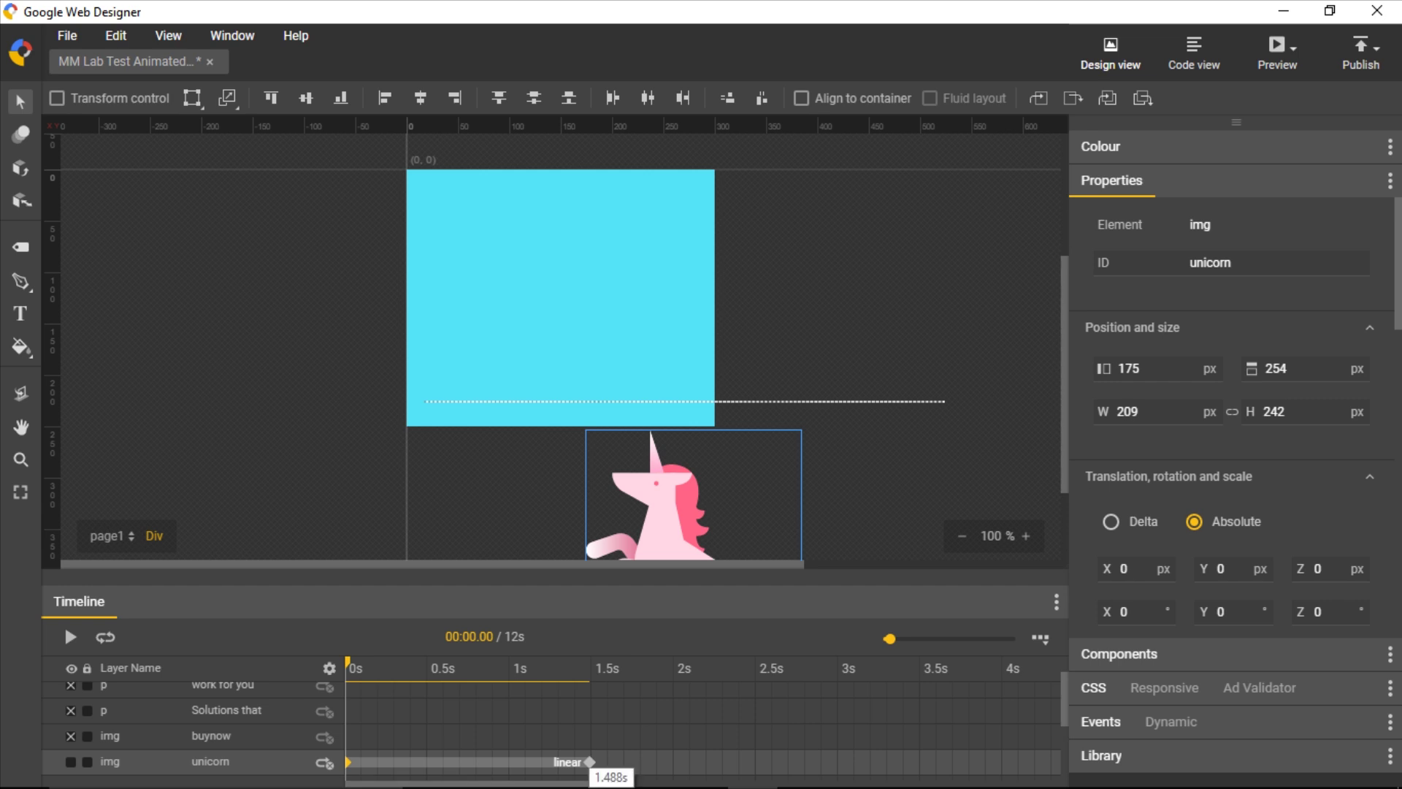
pyautogui.click(589, 762)
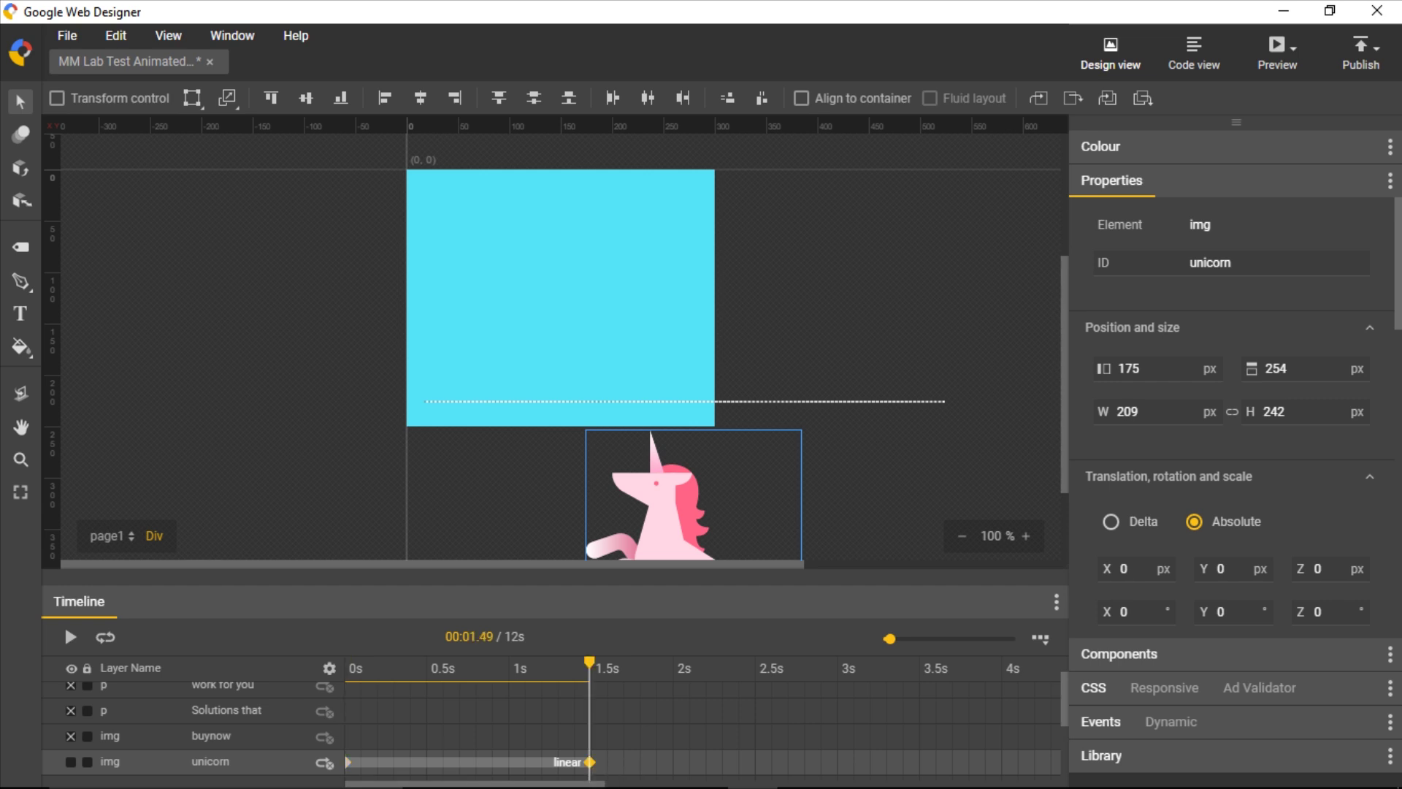
pyautogui.moveTo(669, 522); pyautogui.dragTo(669, 267)
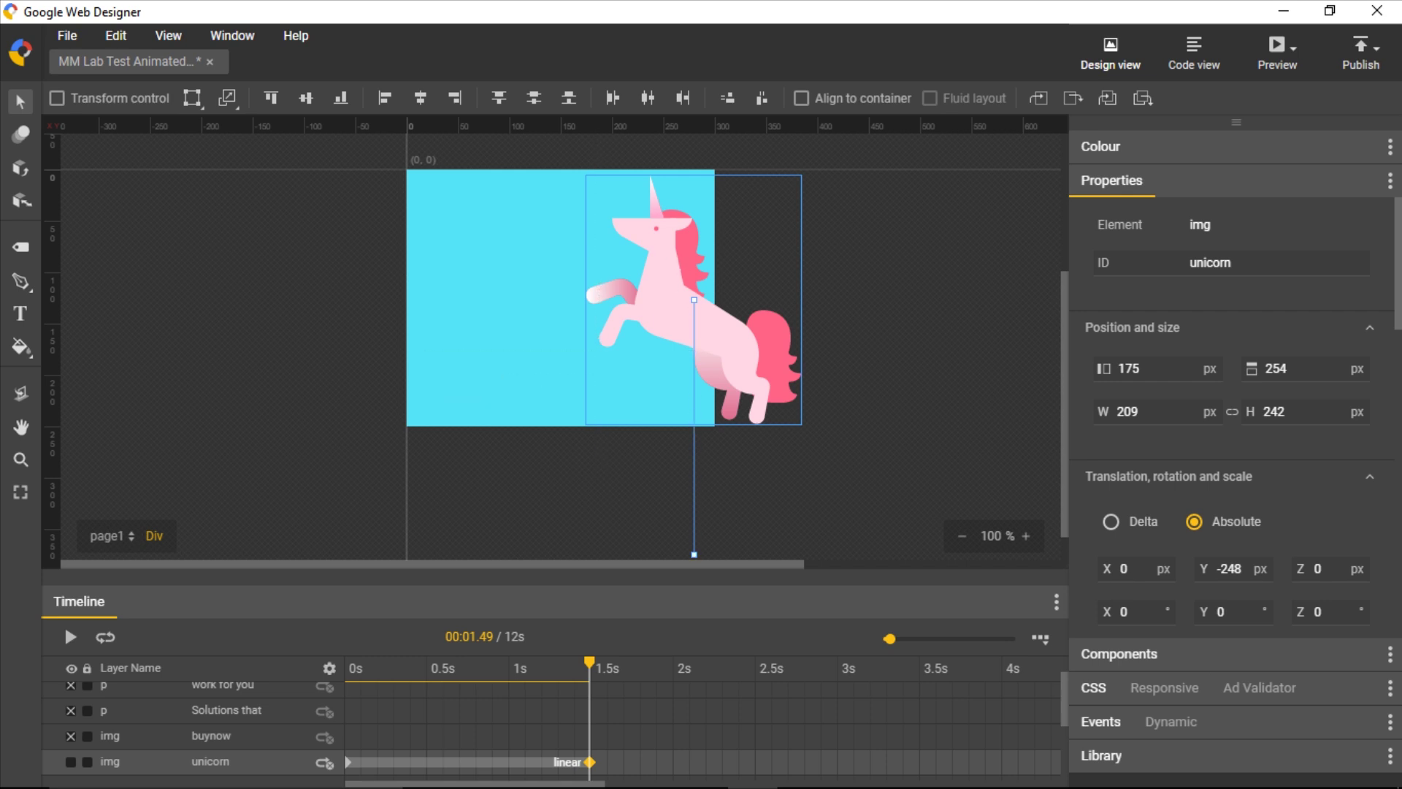
pyautogui.click(69, 636)
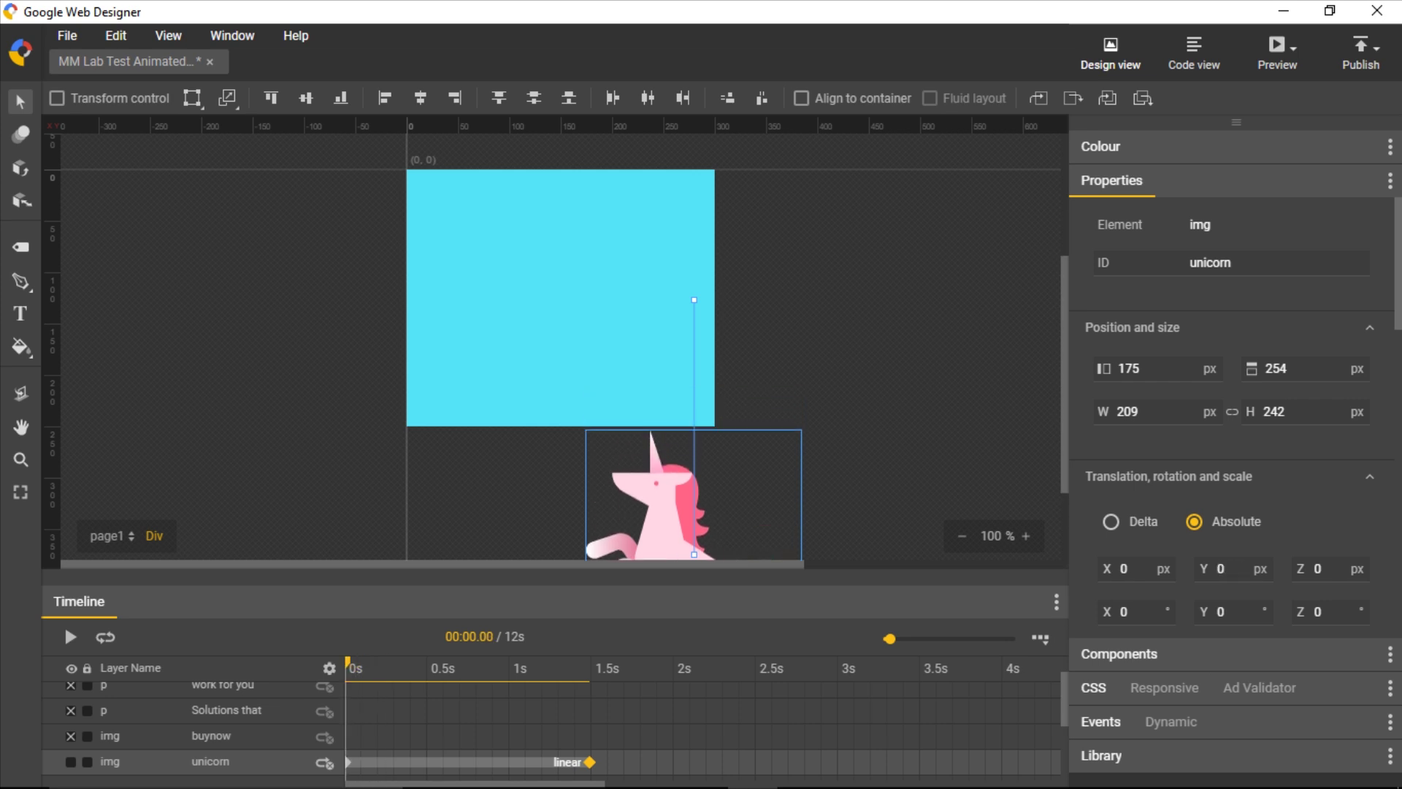
pyautogui.click(69, 636)
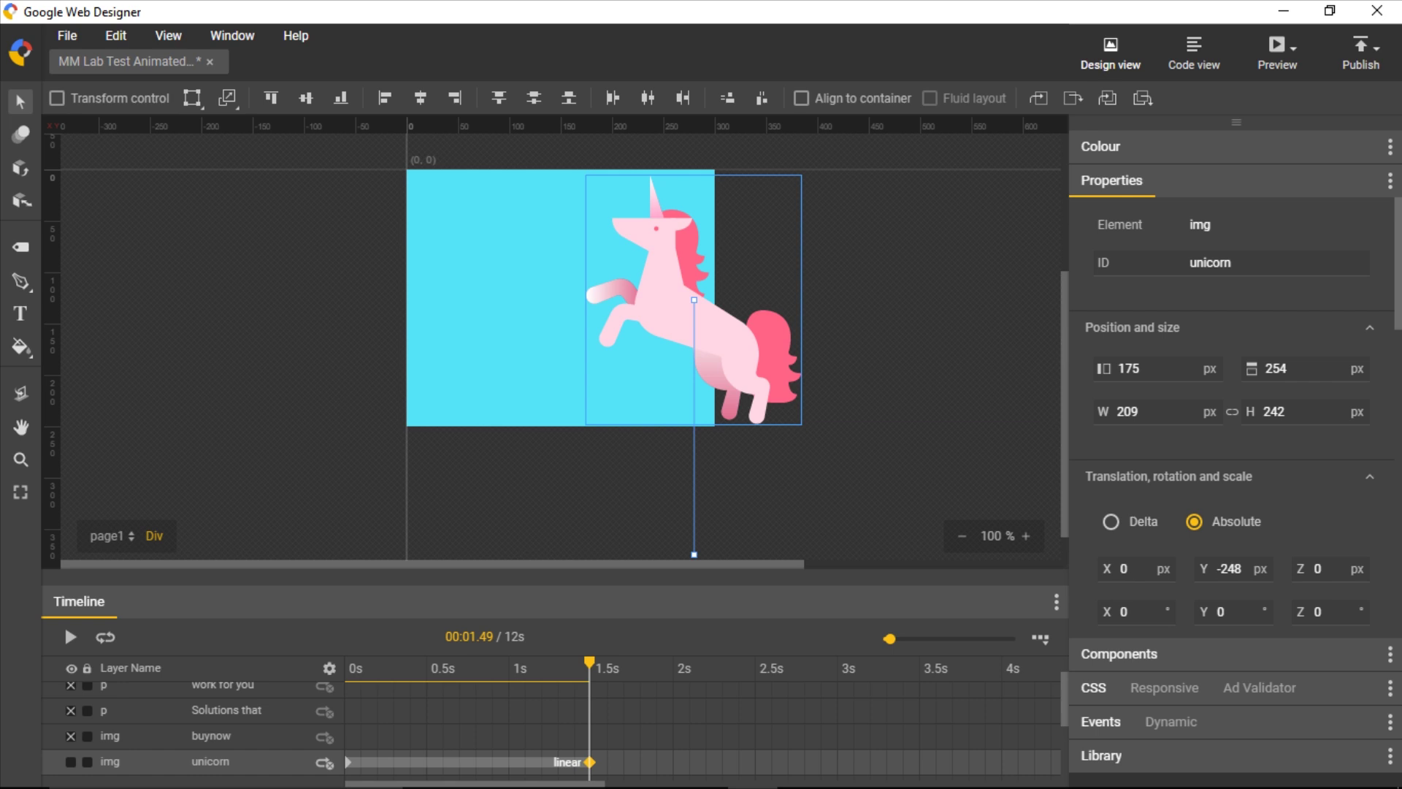
# Hide the unicorn layer, show the sun layer, and insert a sun keyframe at about 1.48 s
pyautogui.click(70, 762)
pyautogui.scroll(-3, 555, 727)
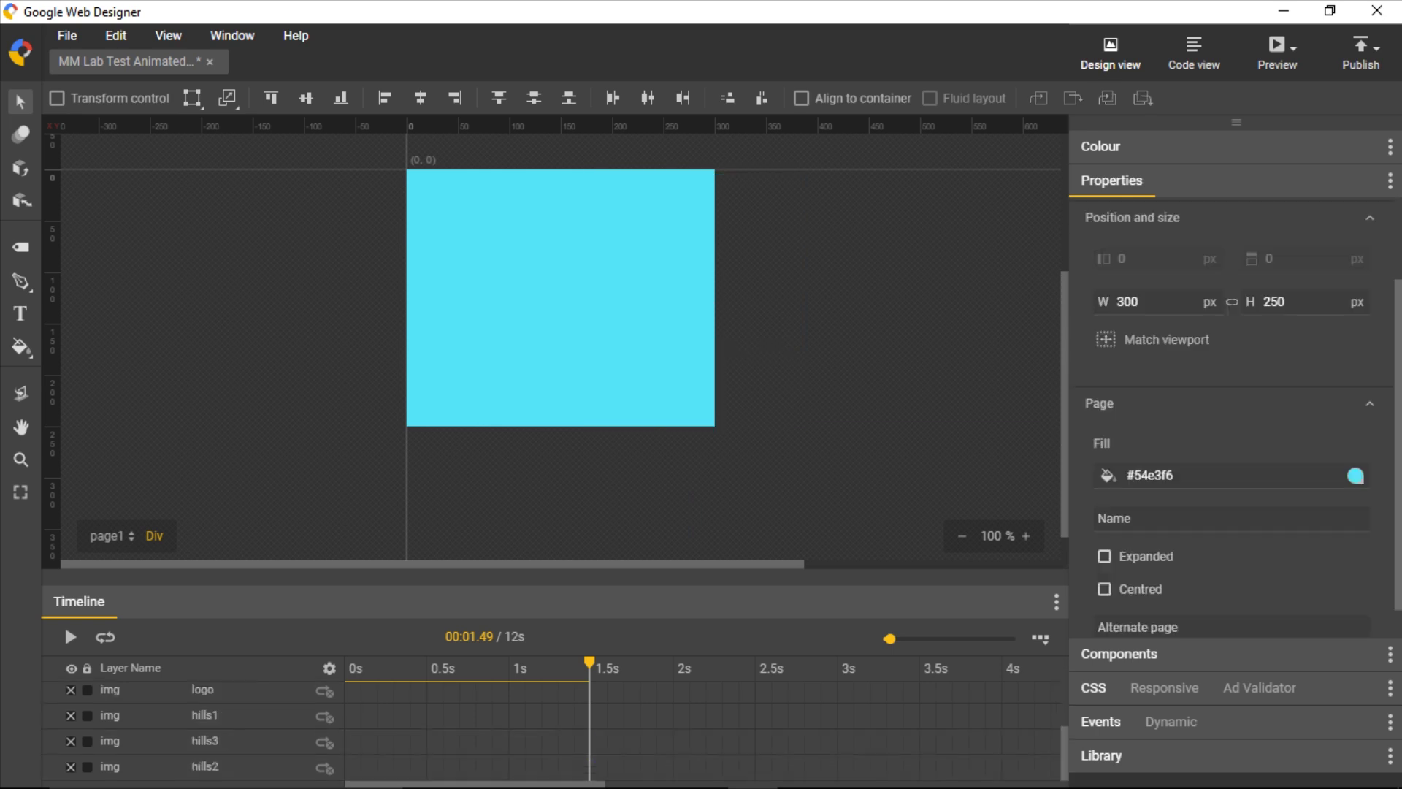
pyautogui.scroll(3, 555, 726)
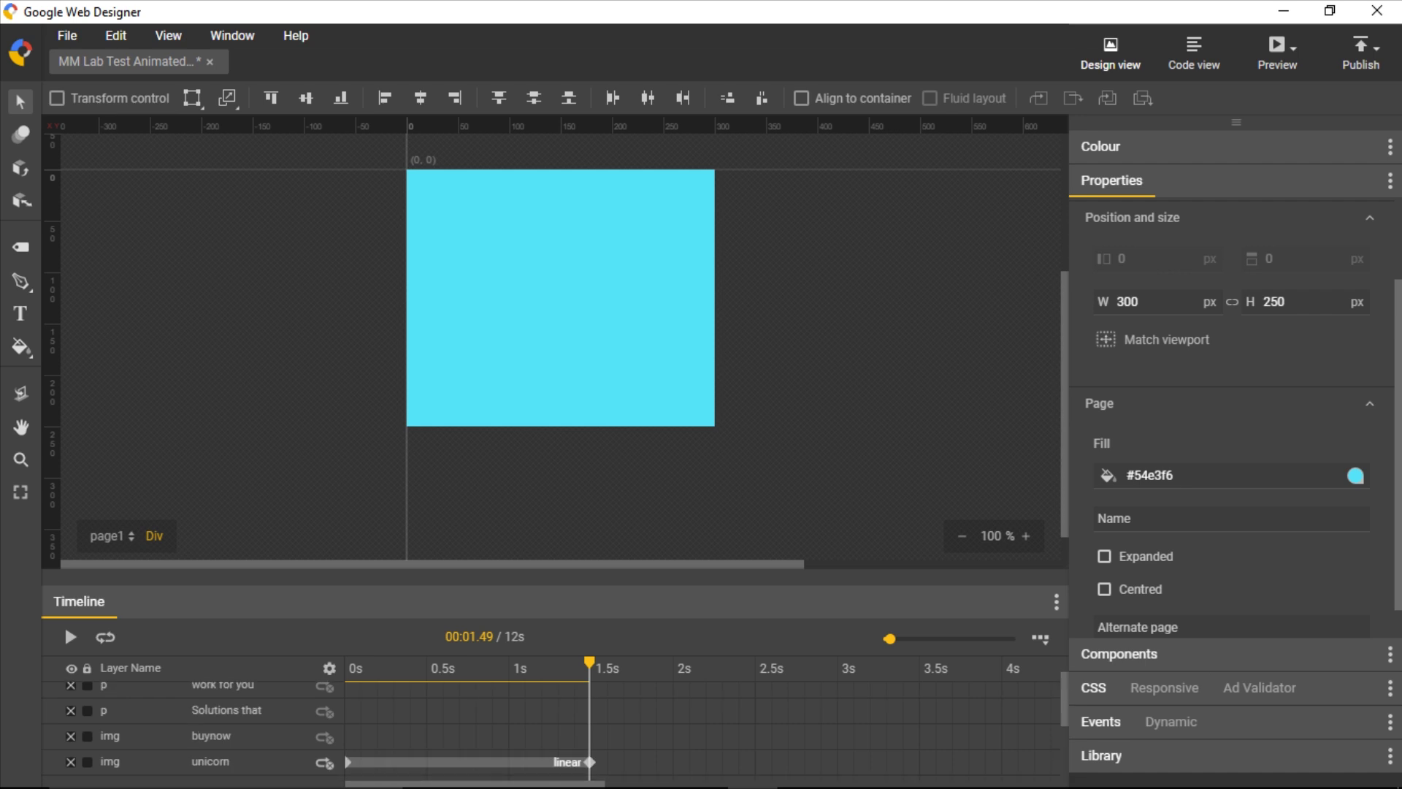
pyautogui.moveTo(64, 624); pyautogui.dragTo(64, 574)
pyautogui.click(70, 738)
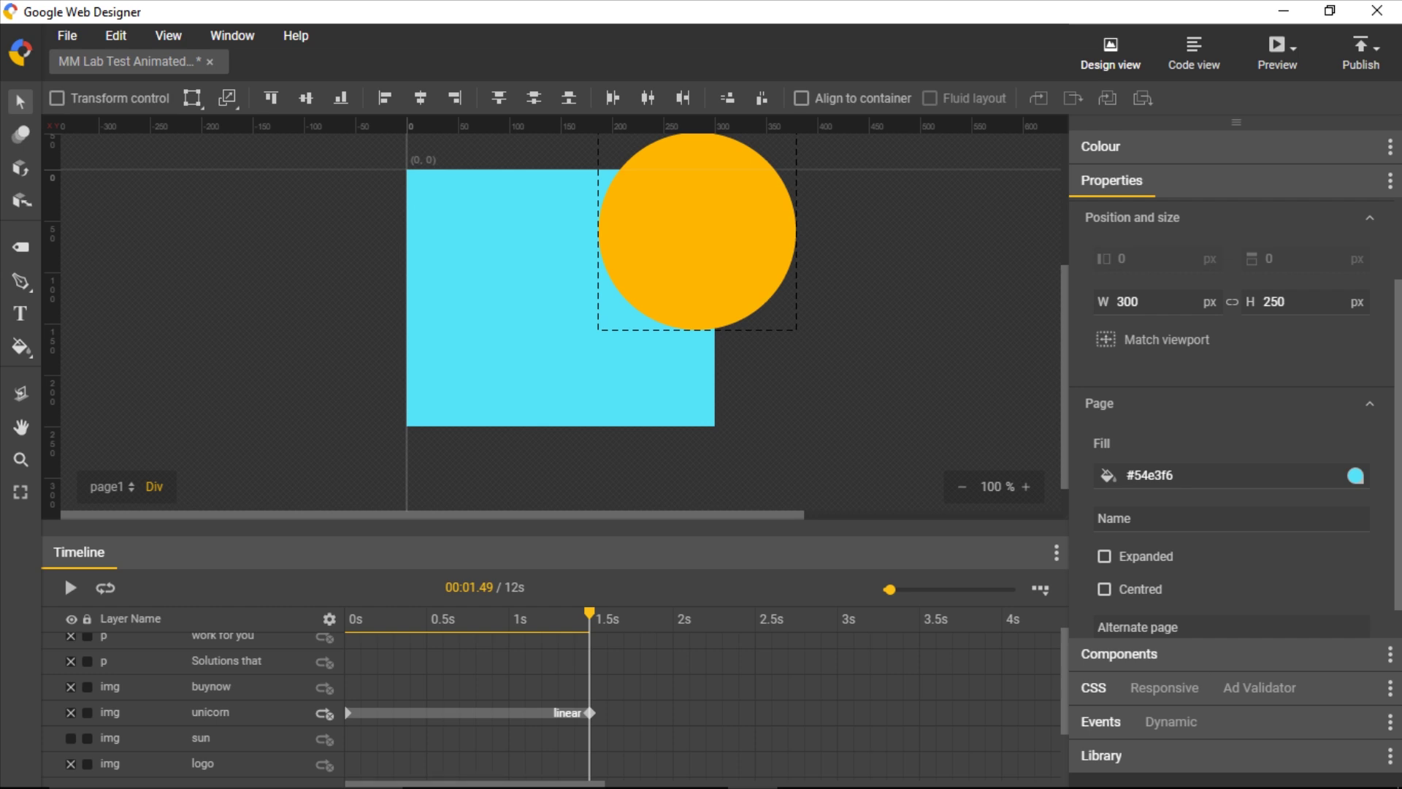
pyautogui.rightClick(589, 739)
pyautogui.click(643, 754)
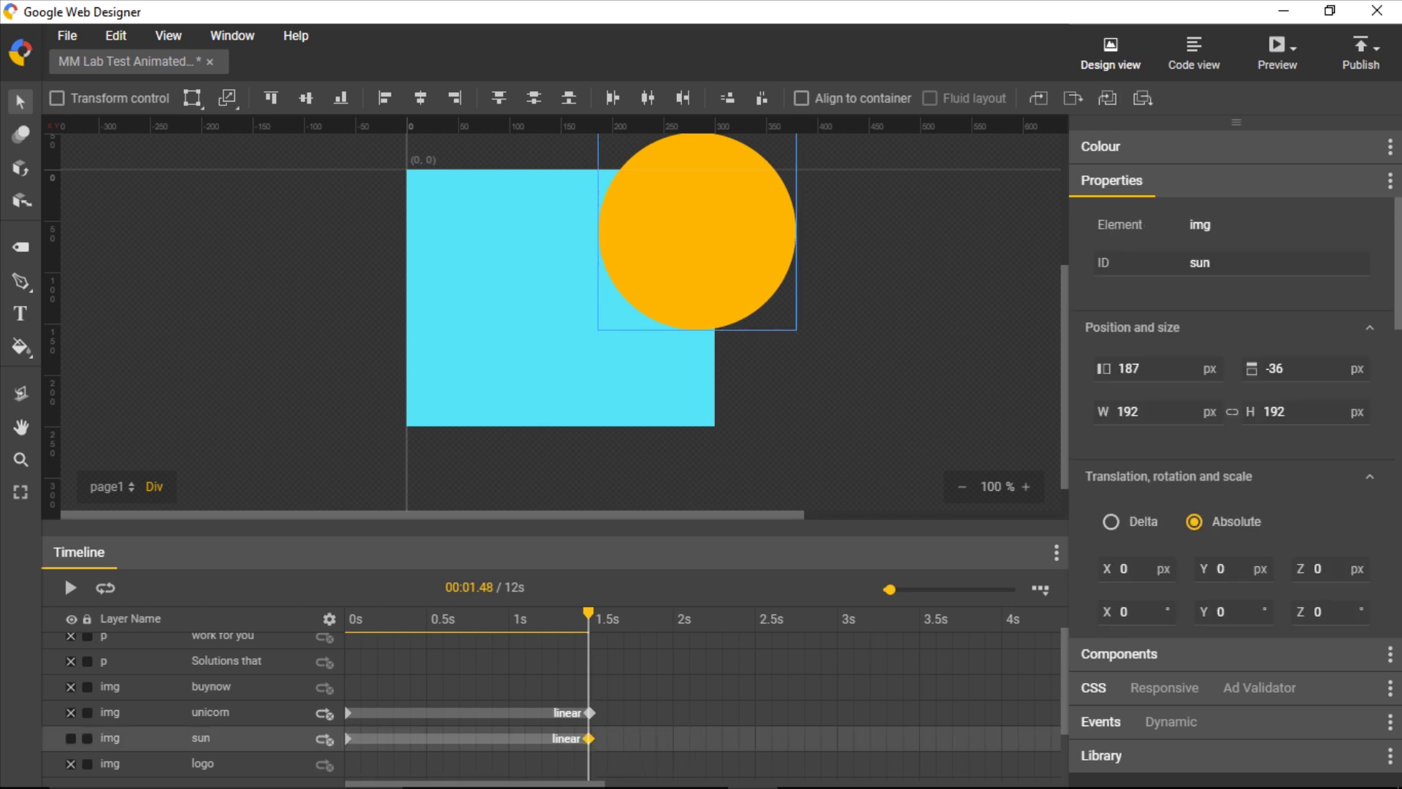
# Move the sun below the banner to 254 px top at 0 s, and raise it to Y -271 px at the 1.48 s keyframe
pyautogui.click(350, 620)
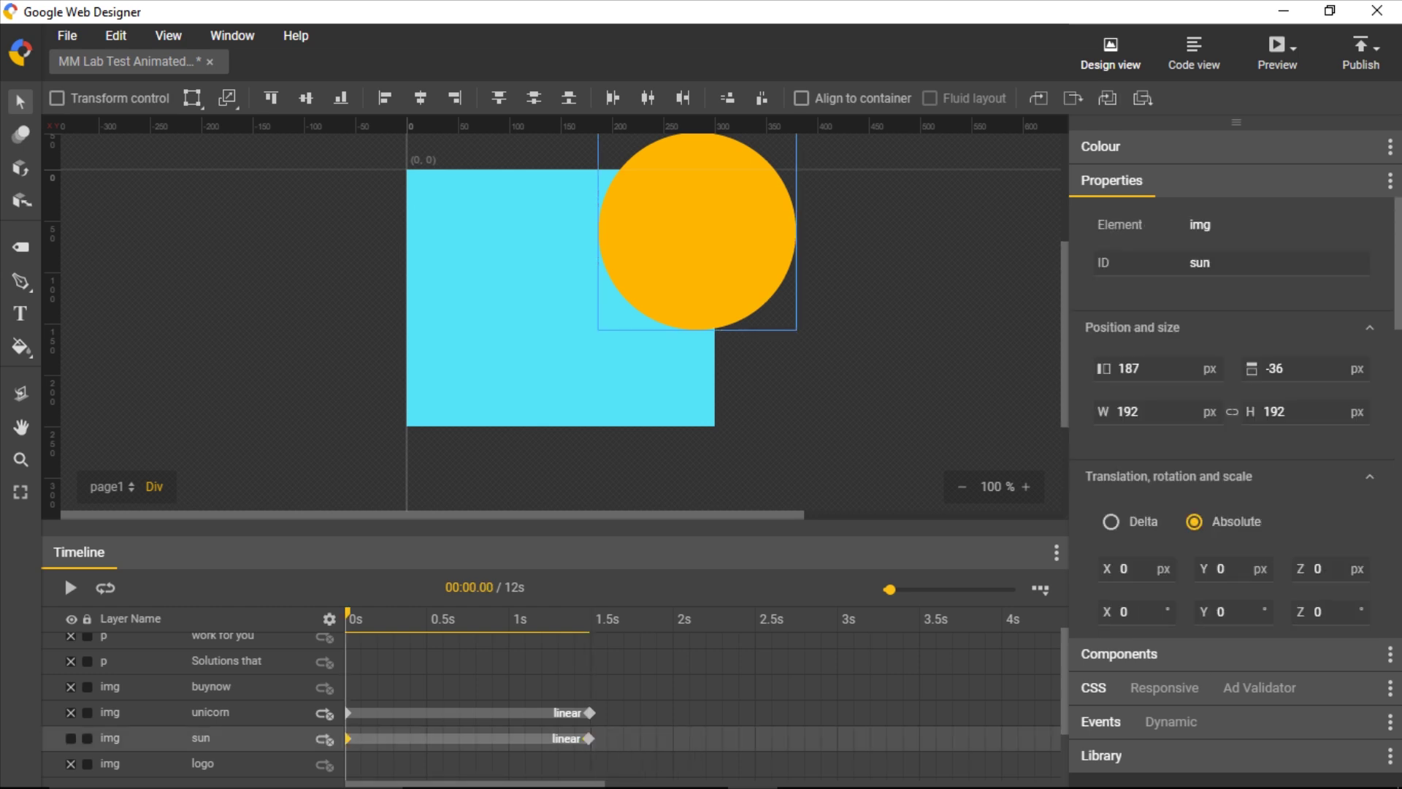
pyautogui.moveTo(662, 258); pyautogui.dragTo(661, 528)
pyautogui.moveTo(690, 468); pyautogui.dragTo(690, 469)
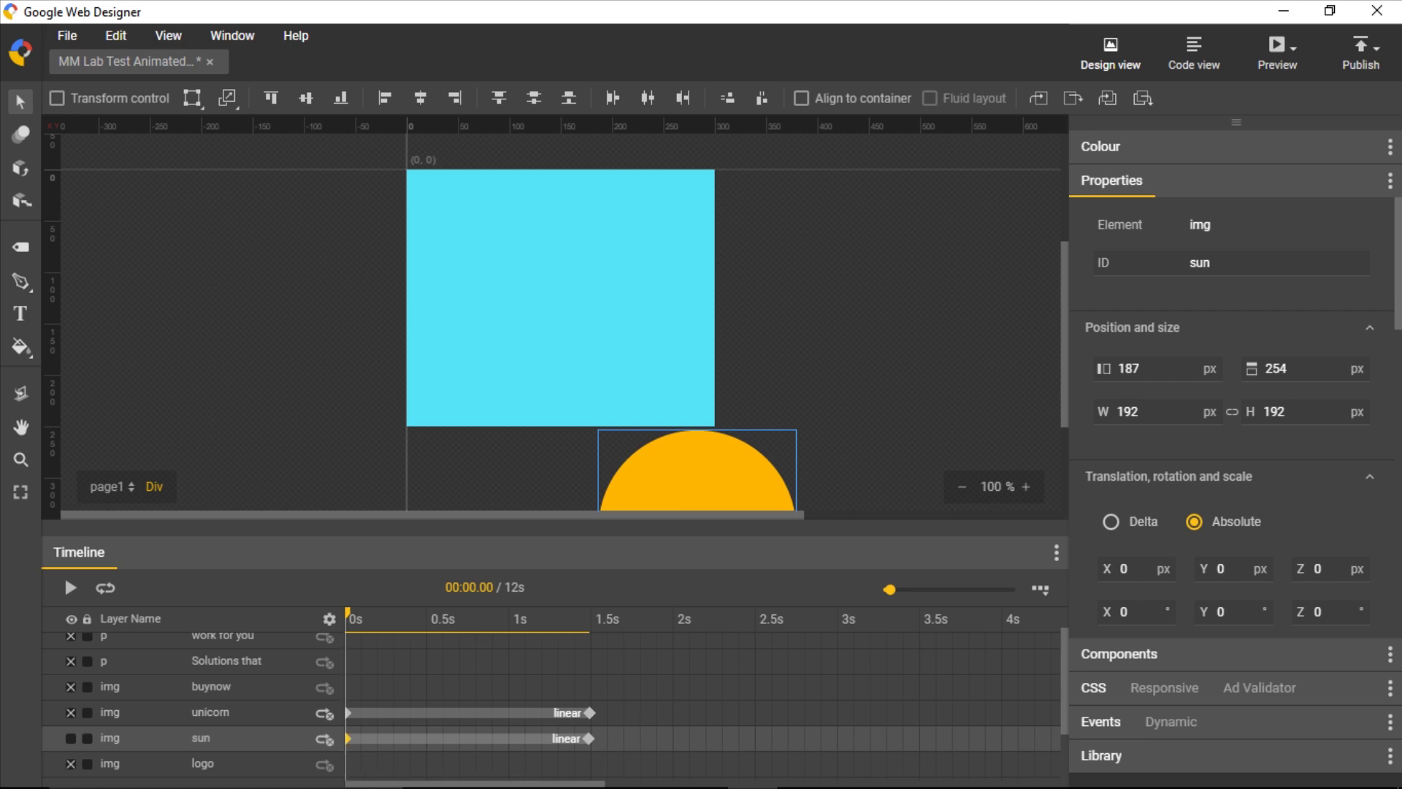
pyautogui.click(587, 619)
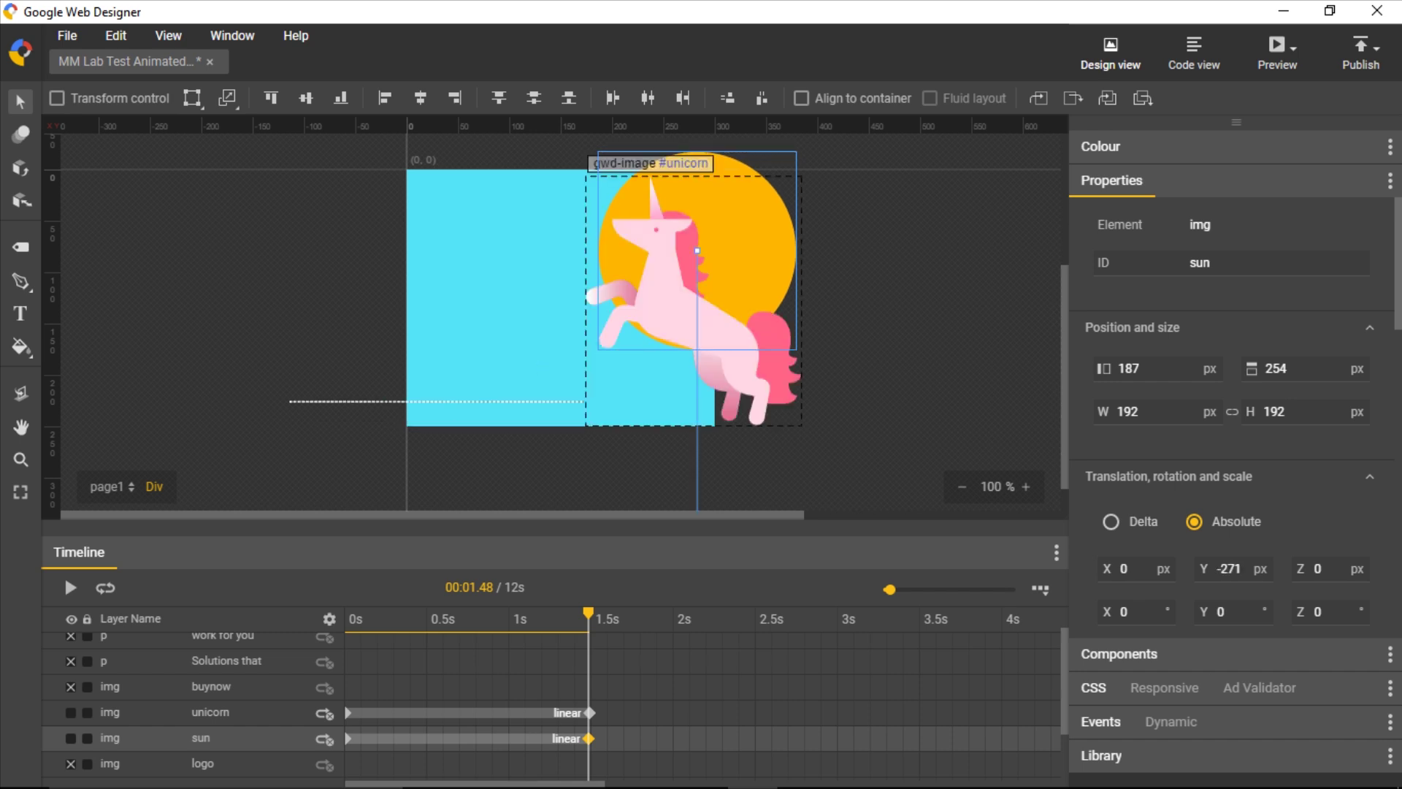
pyautogui.keyDown('shift'); pyautogui.click(729, 225); pyautogui.keyUp('shift')
pyautogui.moveTo(729, 225); pyautogui.dragTo(729, 219)
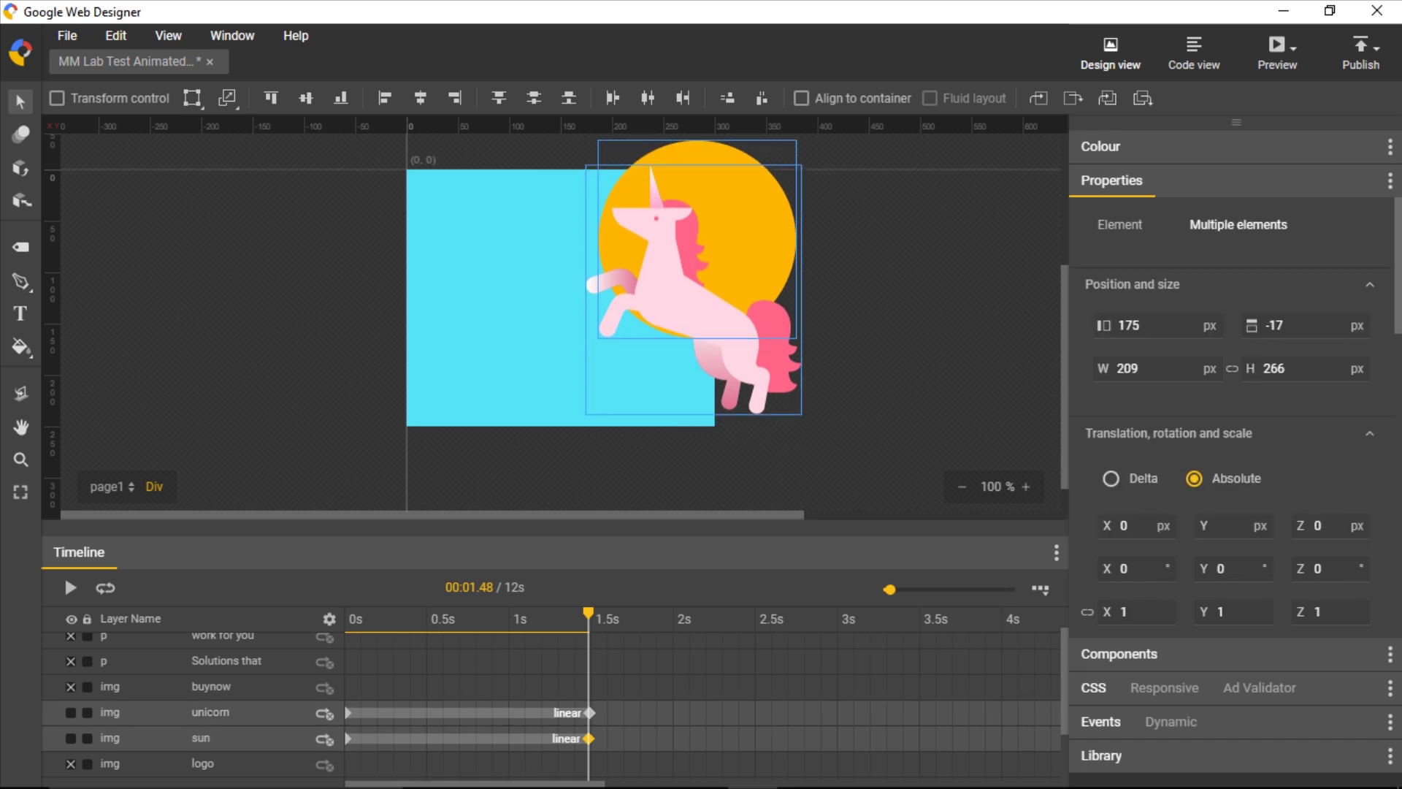
pyautogui.hotkey('ctrl', 'z')
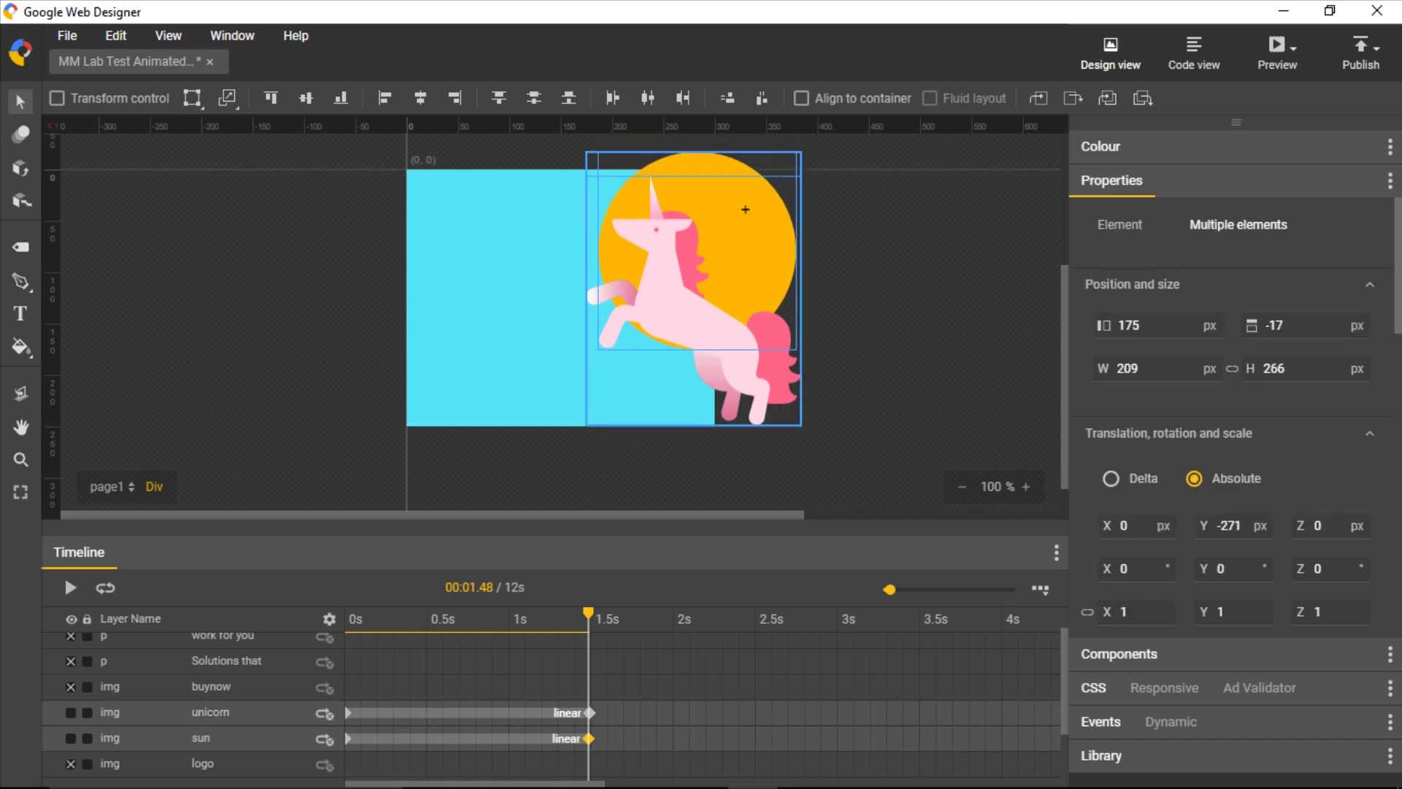
pyautogui.press('Left')
pyautogui.press('Left')
pyautogui.press('Left')
pyautogui.press('Left')
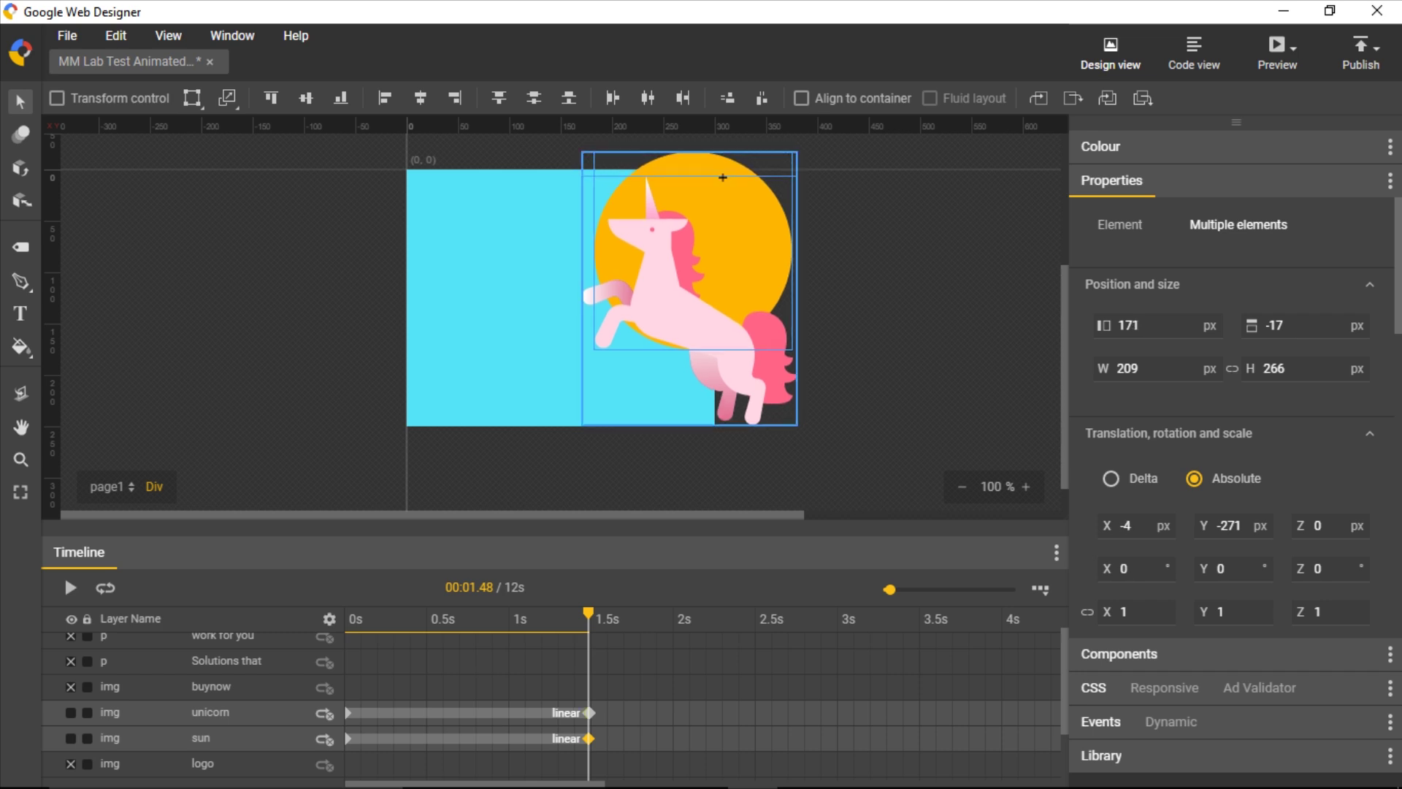
pyautogui.press('Right')
pyautogui.press('Right')
pyautogui.press('Right')
pyautogui.press('Right')
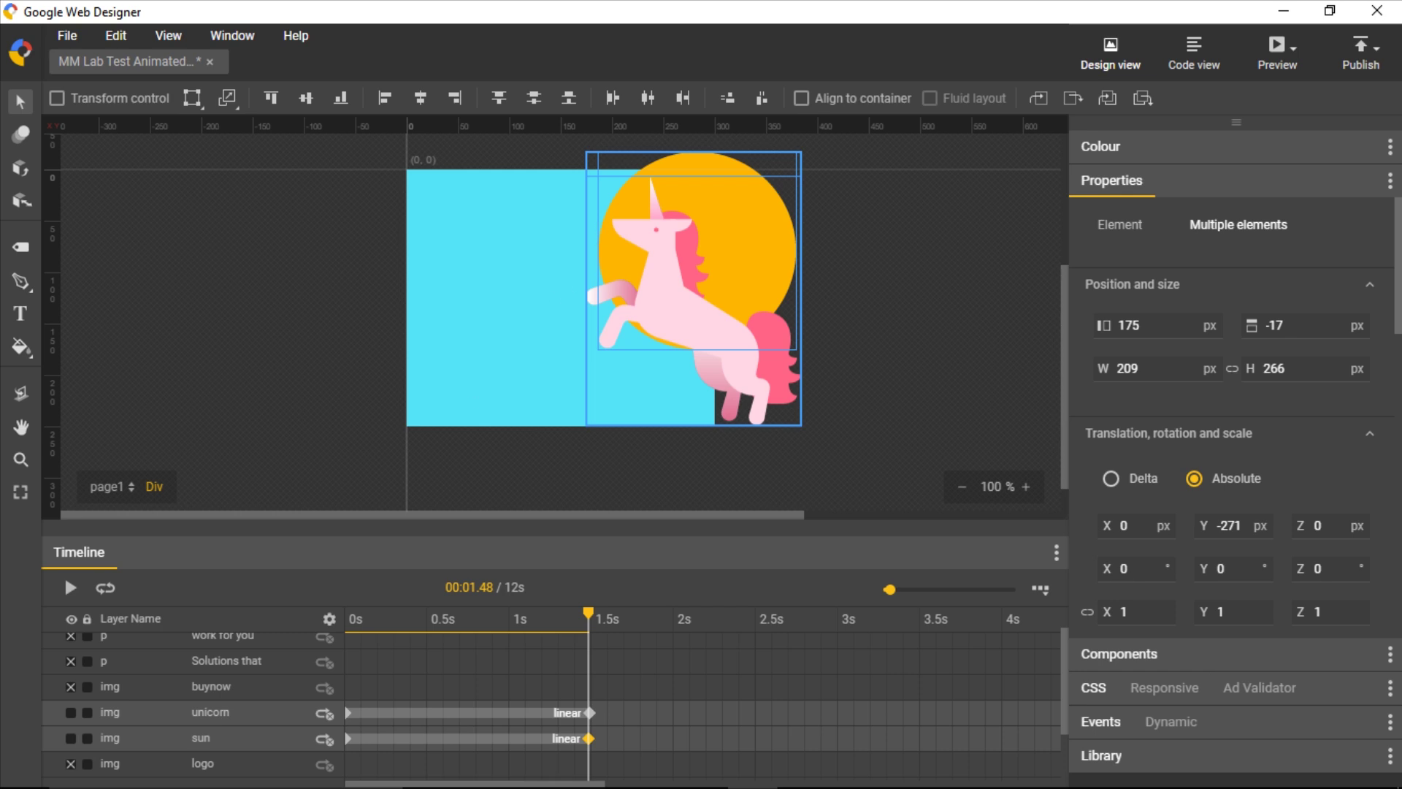
# Raise the sun to Y -287 px at its 1.48 s keyframe, with the unicorn layer hidden, and check it against the unicorn
pyautogui.click(70, 712)
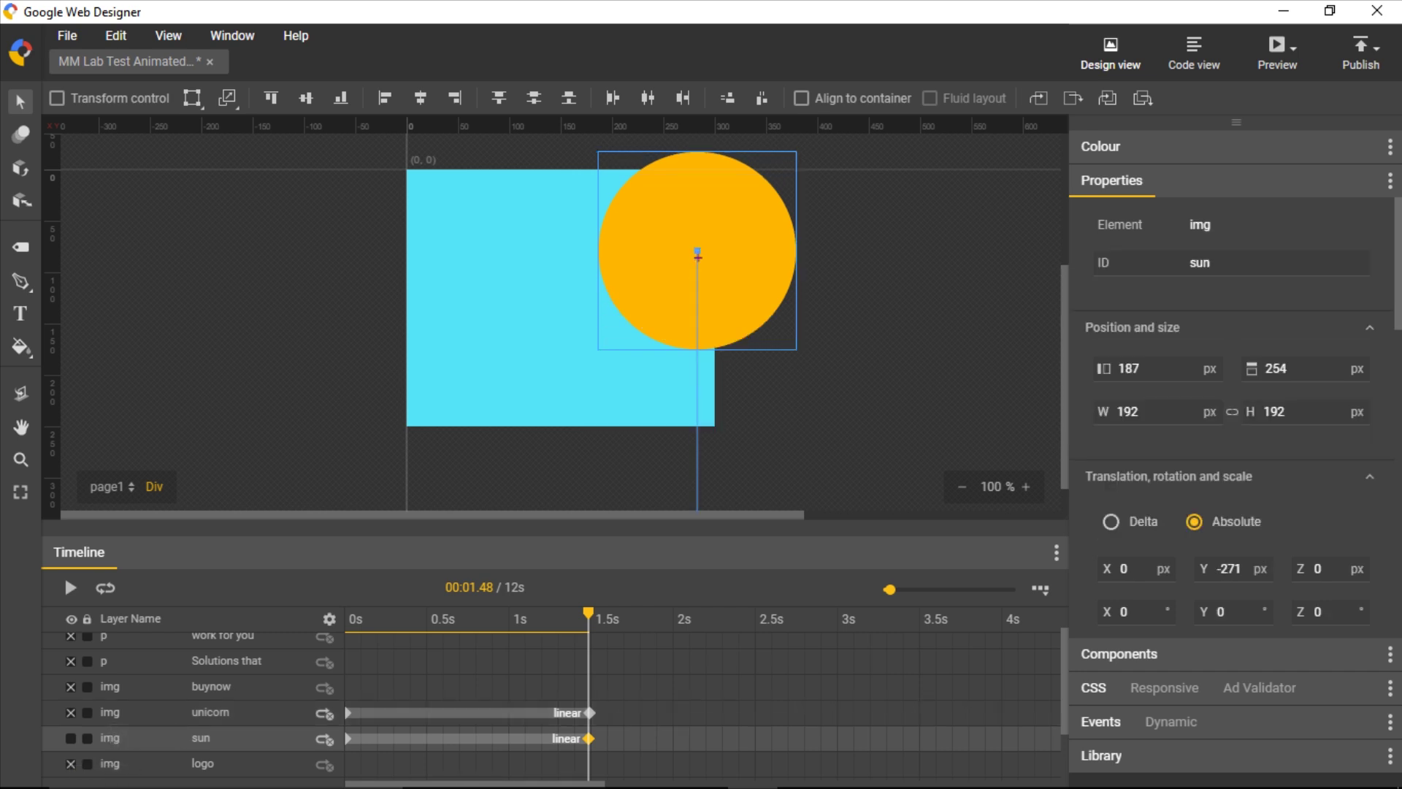
pyautogui.moveTo(705, 243); pyautogui.dragTo(706, 210)
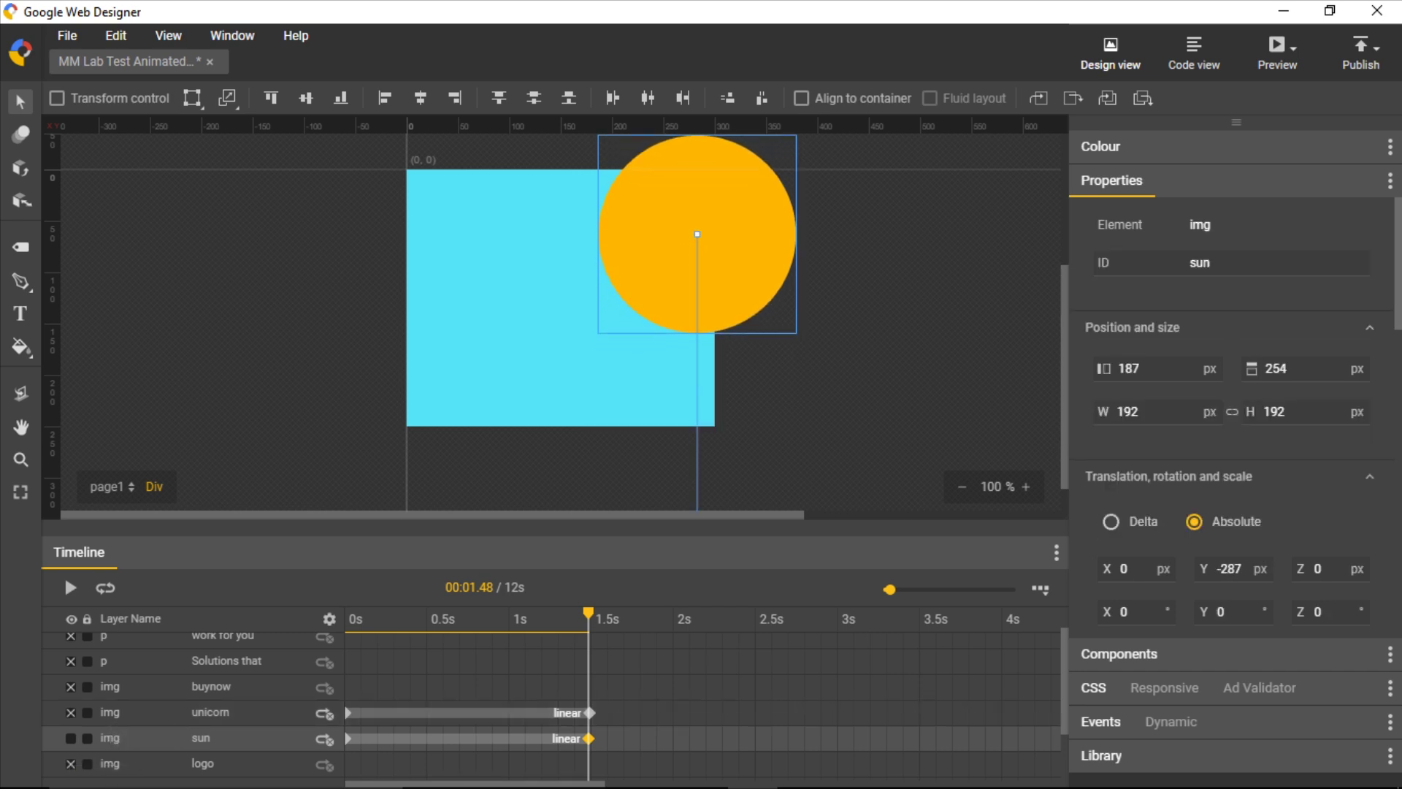
pyautogui.click(70, 712)
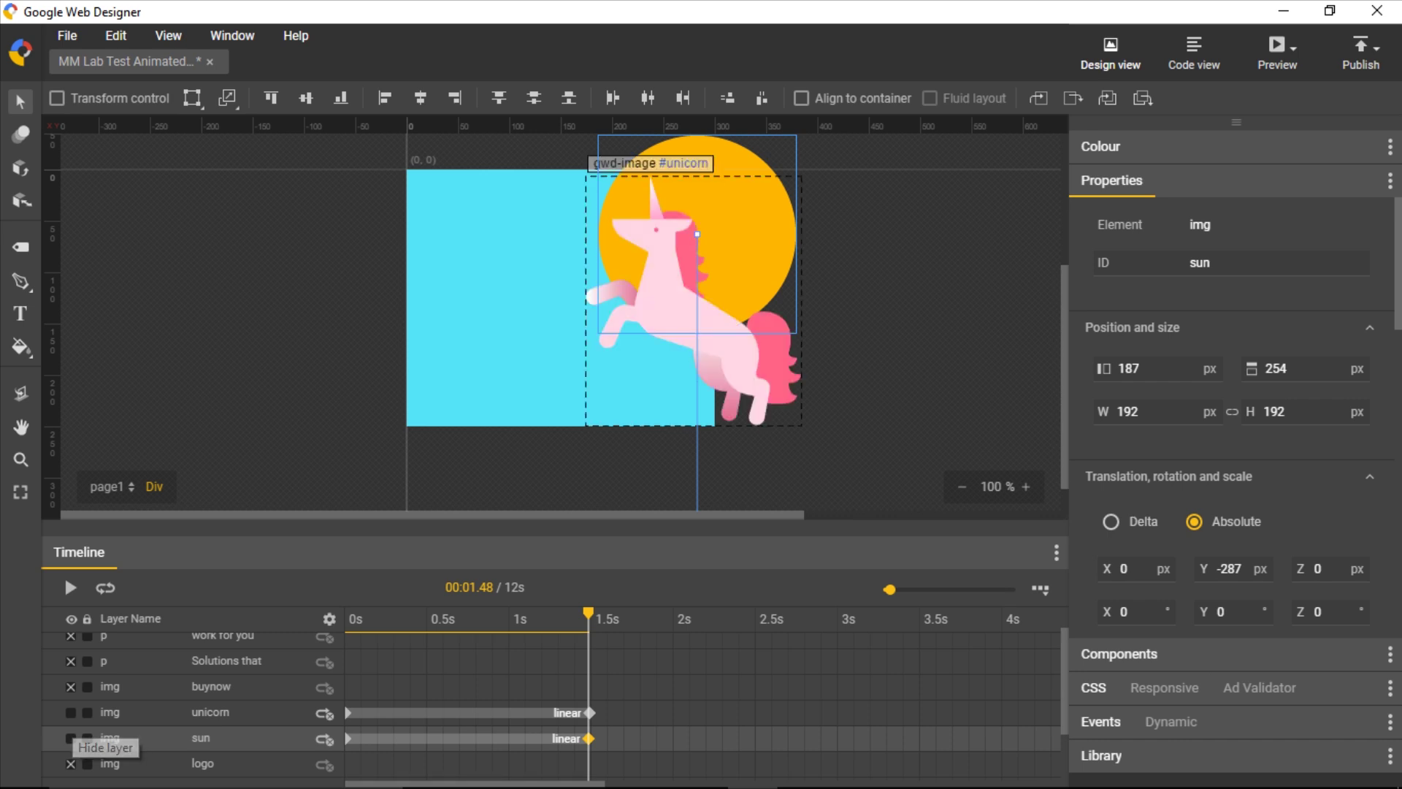
pyautogui.click(70, 712)
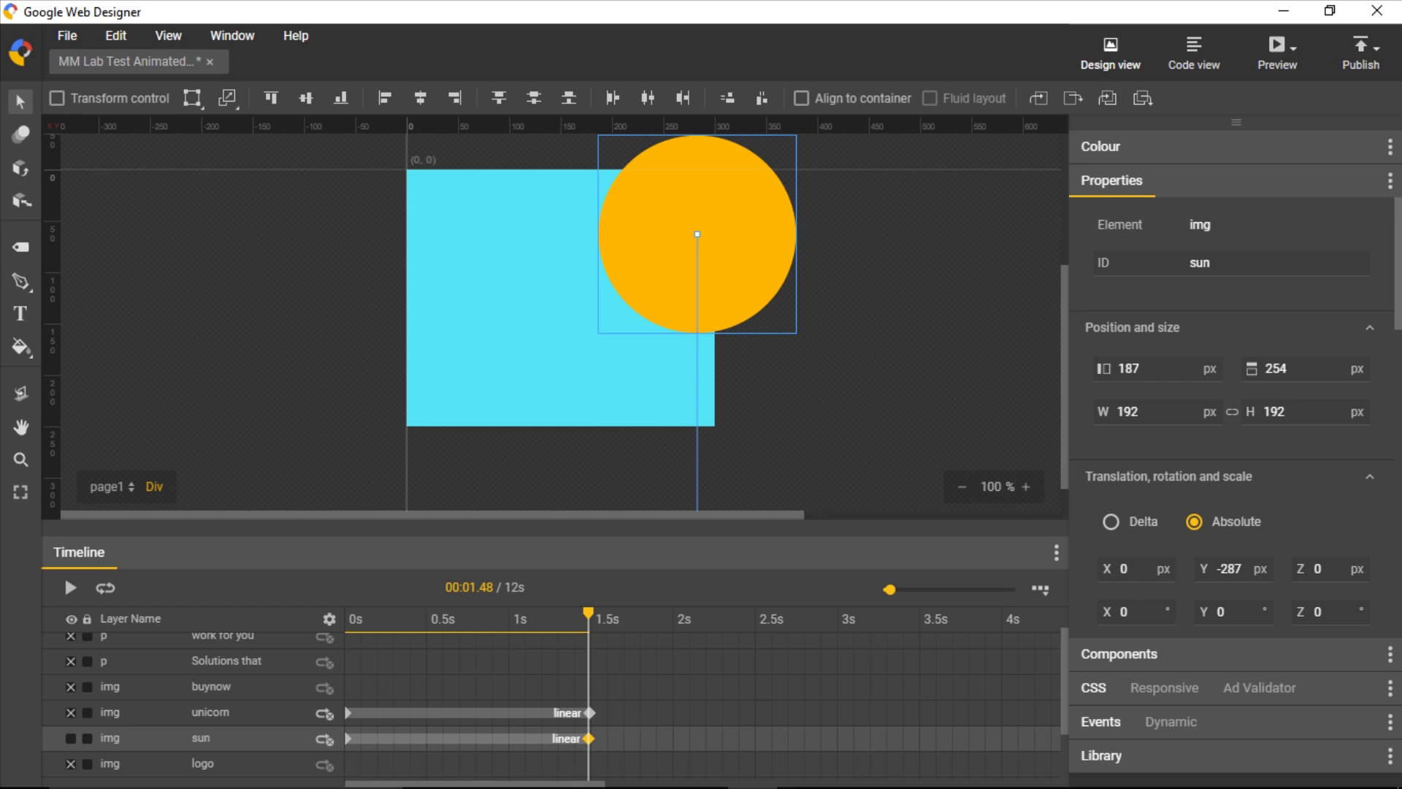
# Show the unicorn layer again and play the combined unicorn and sun animation from 0 s
pyautogui.moveTo(588, 614); pyautogui.dragTo(347, 613)
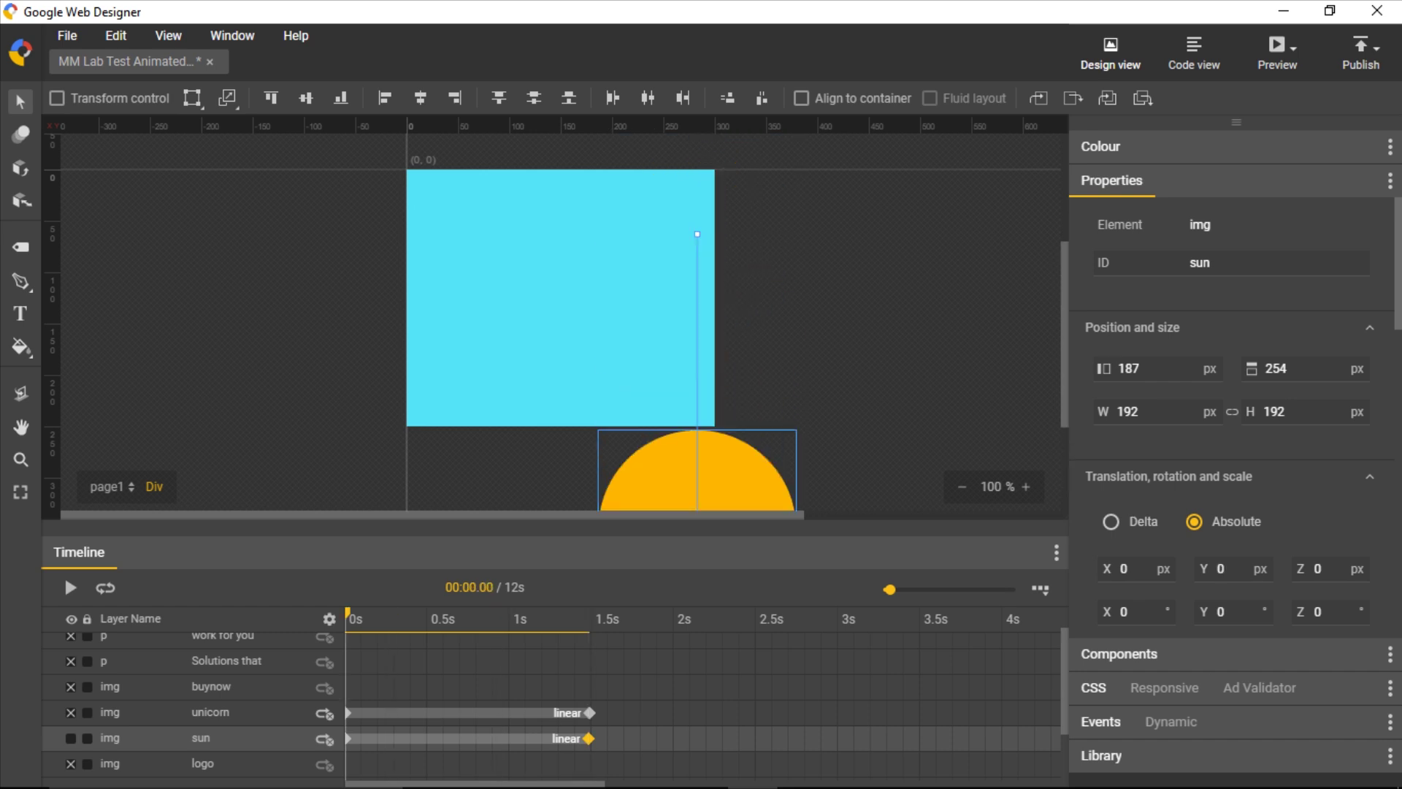
pyautogui.click(70, 712)
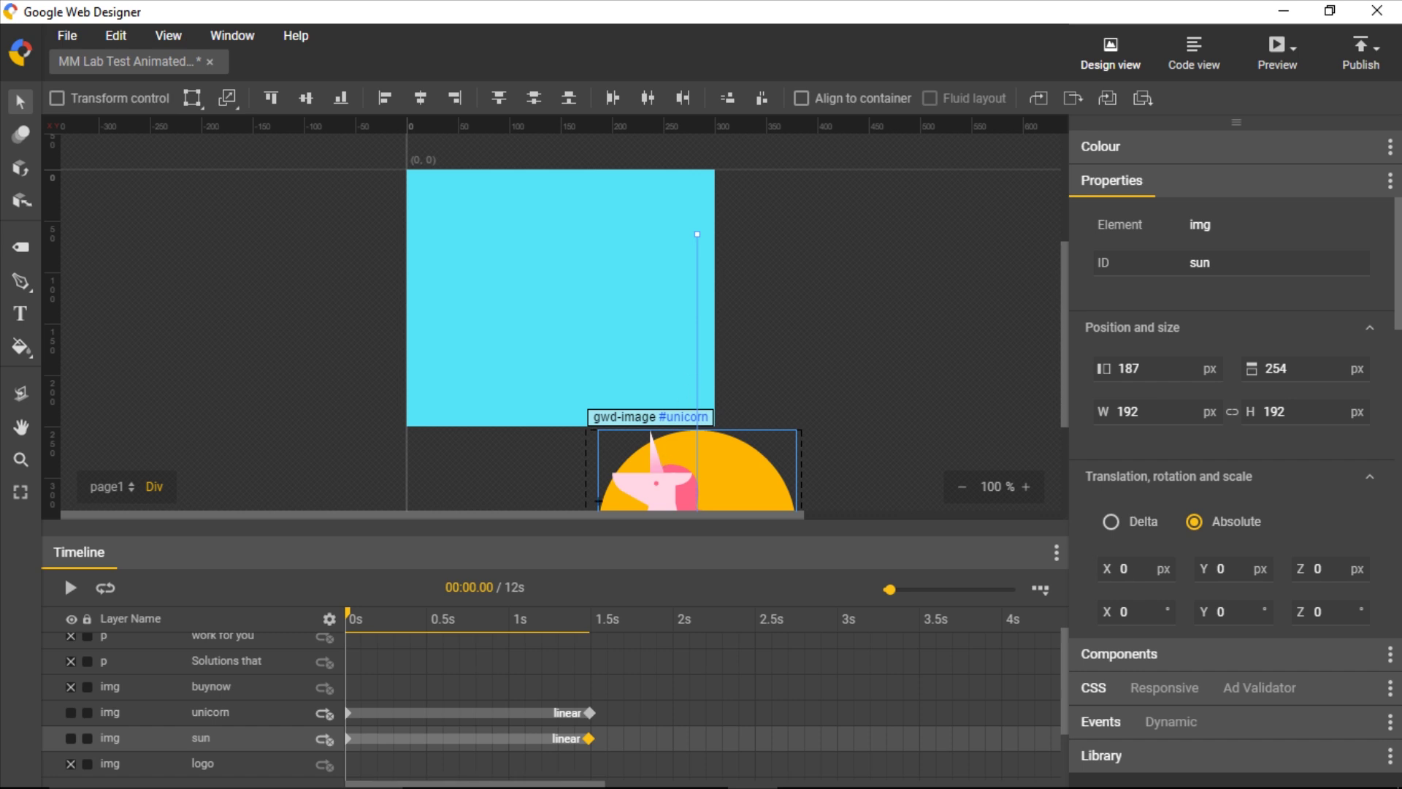
pyautogui.click(70, 588)
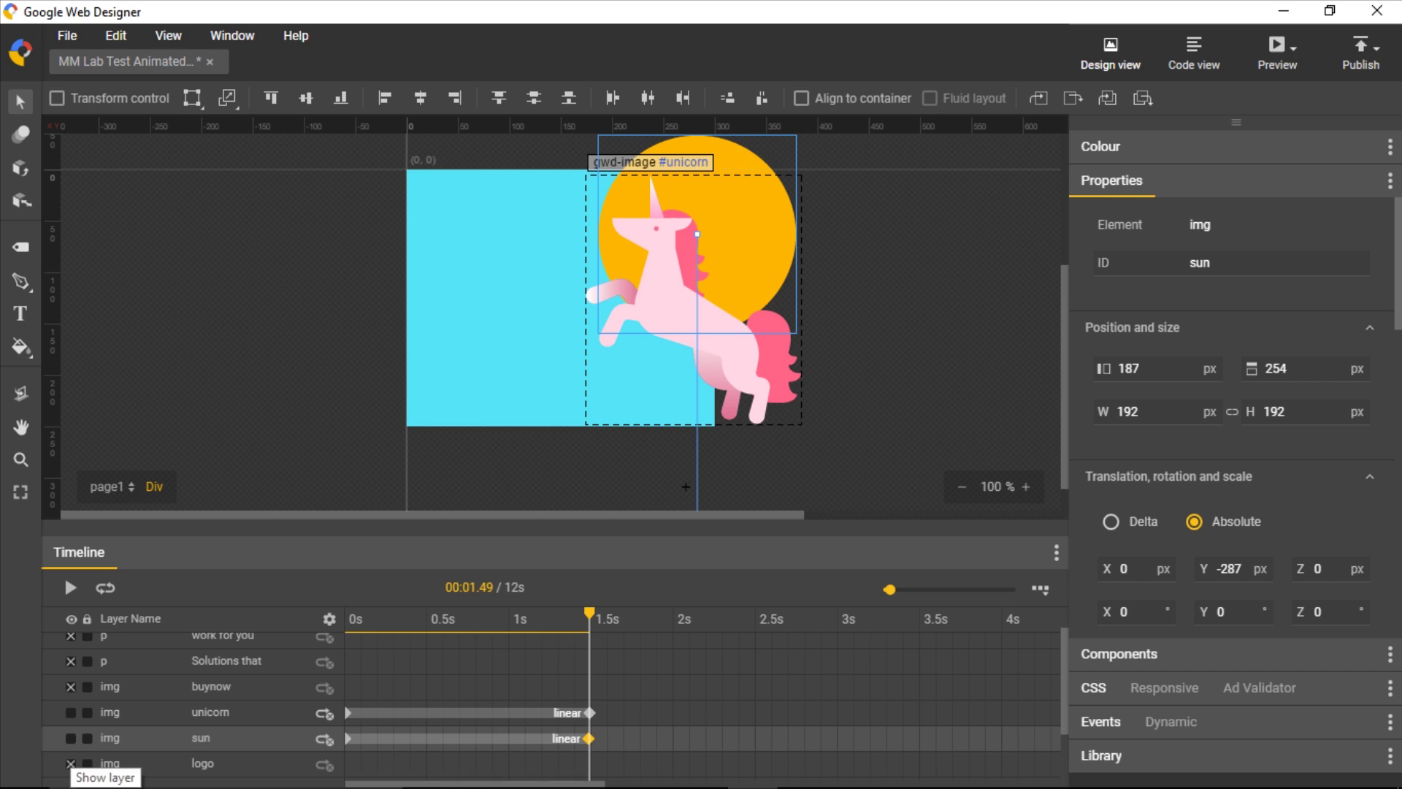
# Show the logo layer, hide the unicorn and sun layers, and insert a logo keyframe at about 2.31 s
pyautogui.click(71, 764)
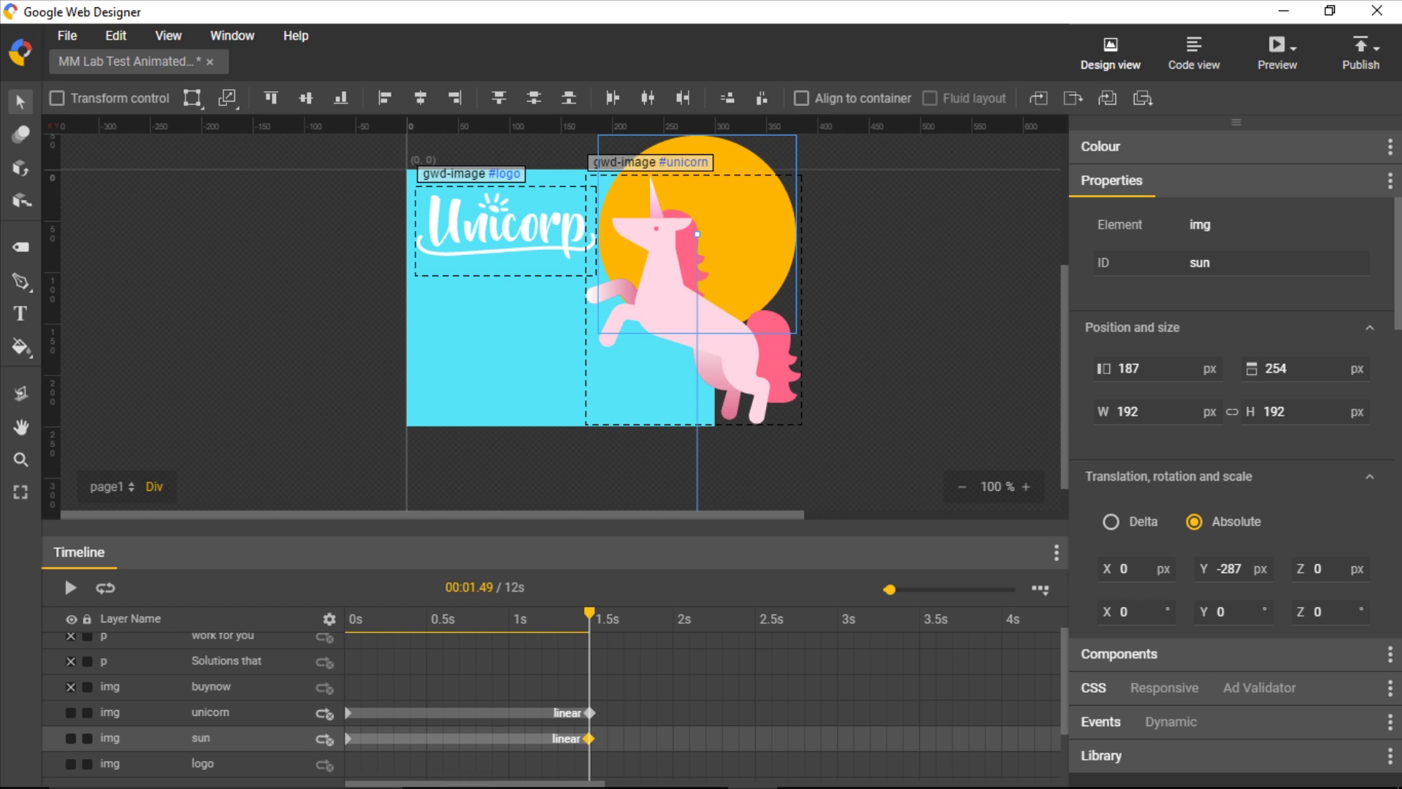
pyautogui.click(71, 712)
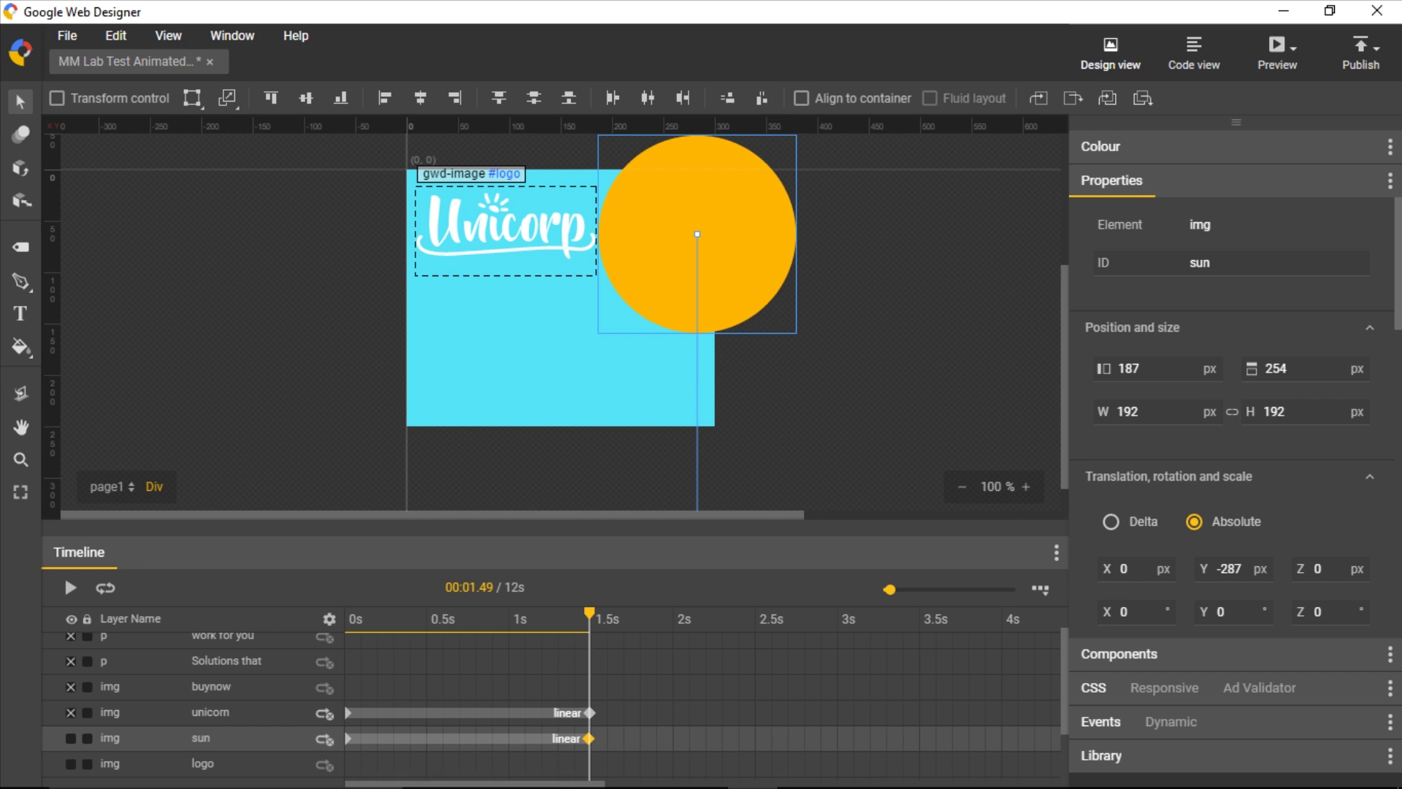
pyautogui.click(70, 738)
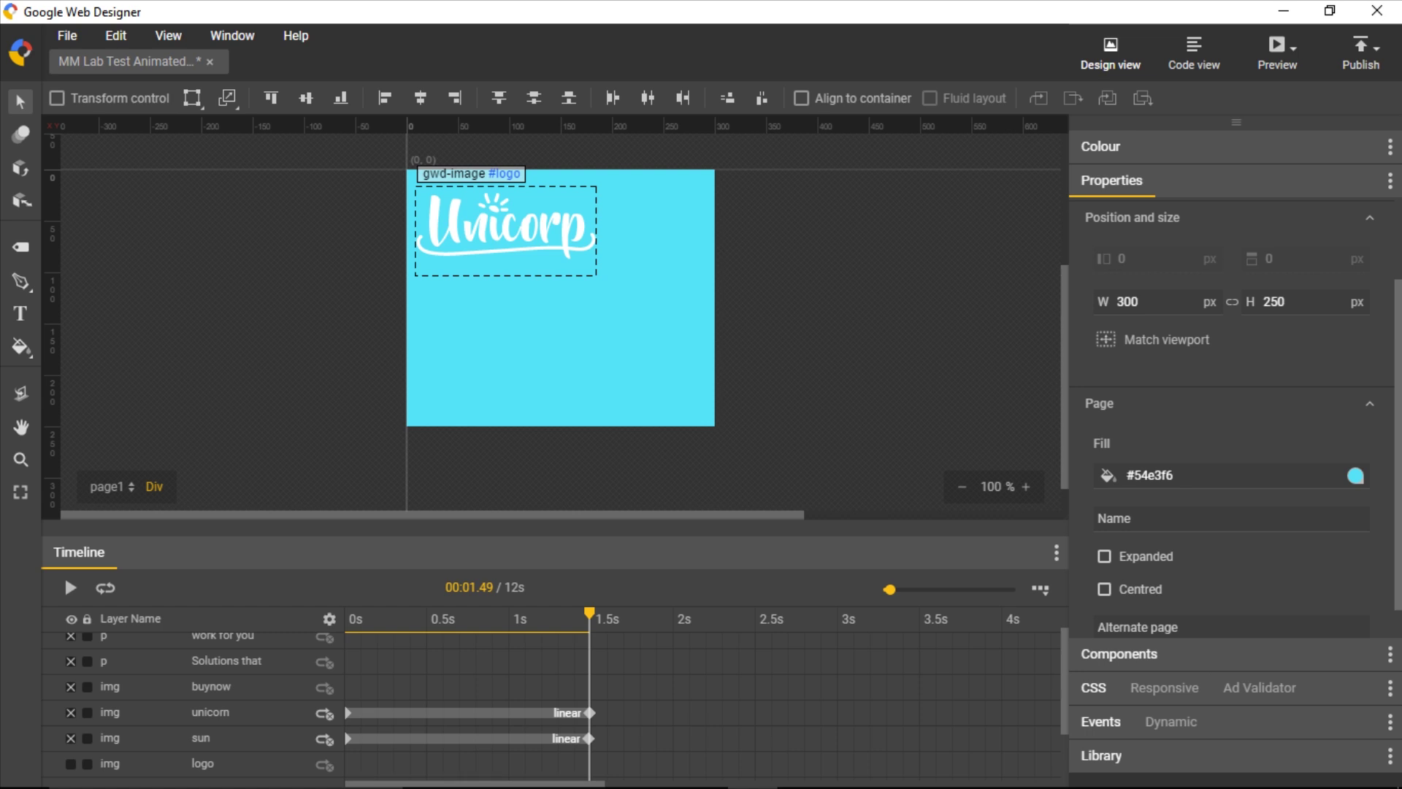
pyautogui.click(724, 619)
pyautogui.rightClick(724, 763)
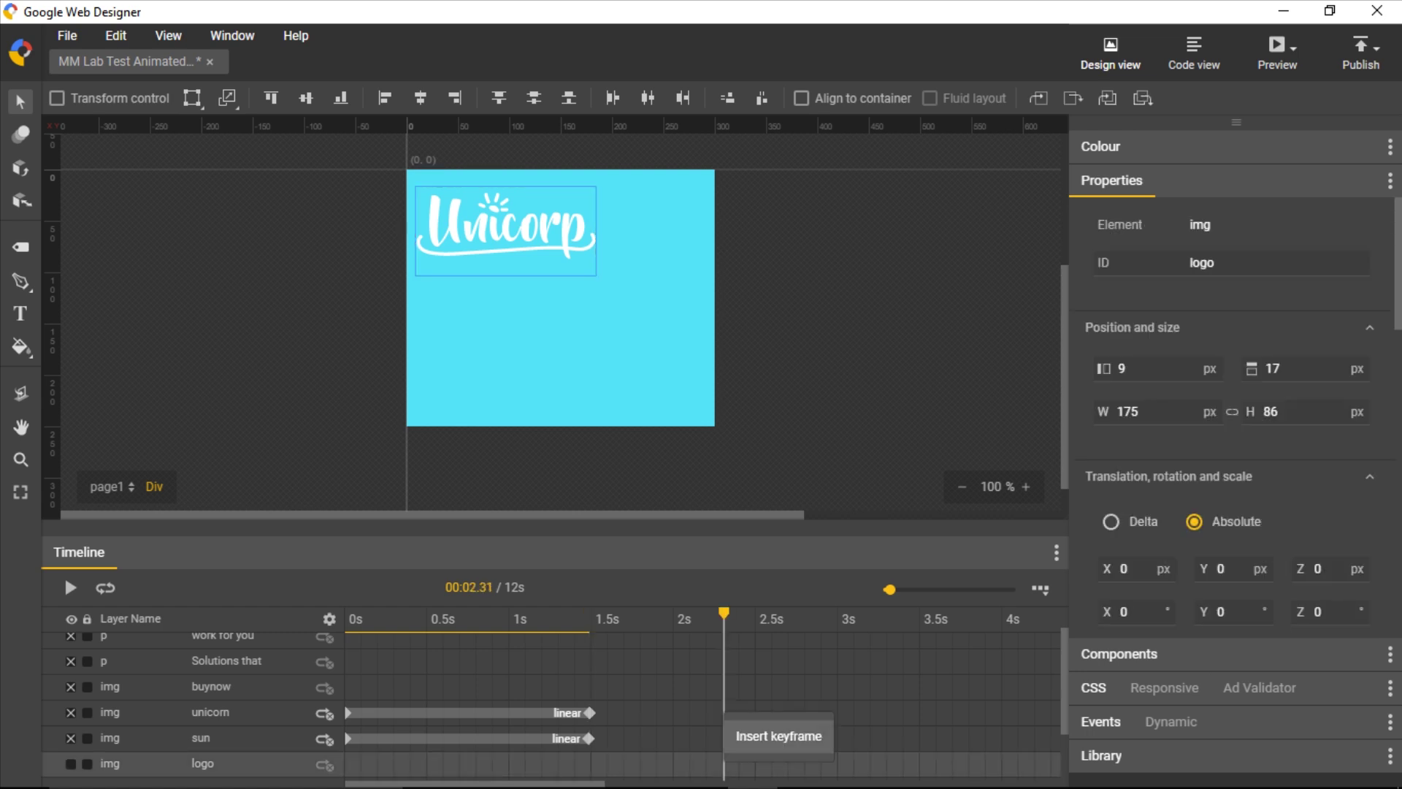
pyautogui.click(776, 735)
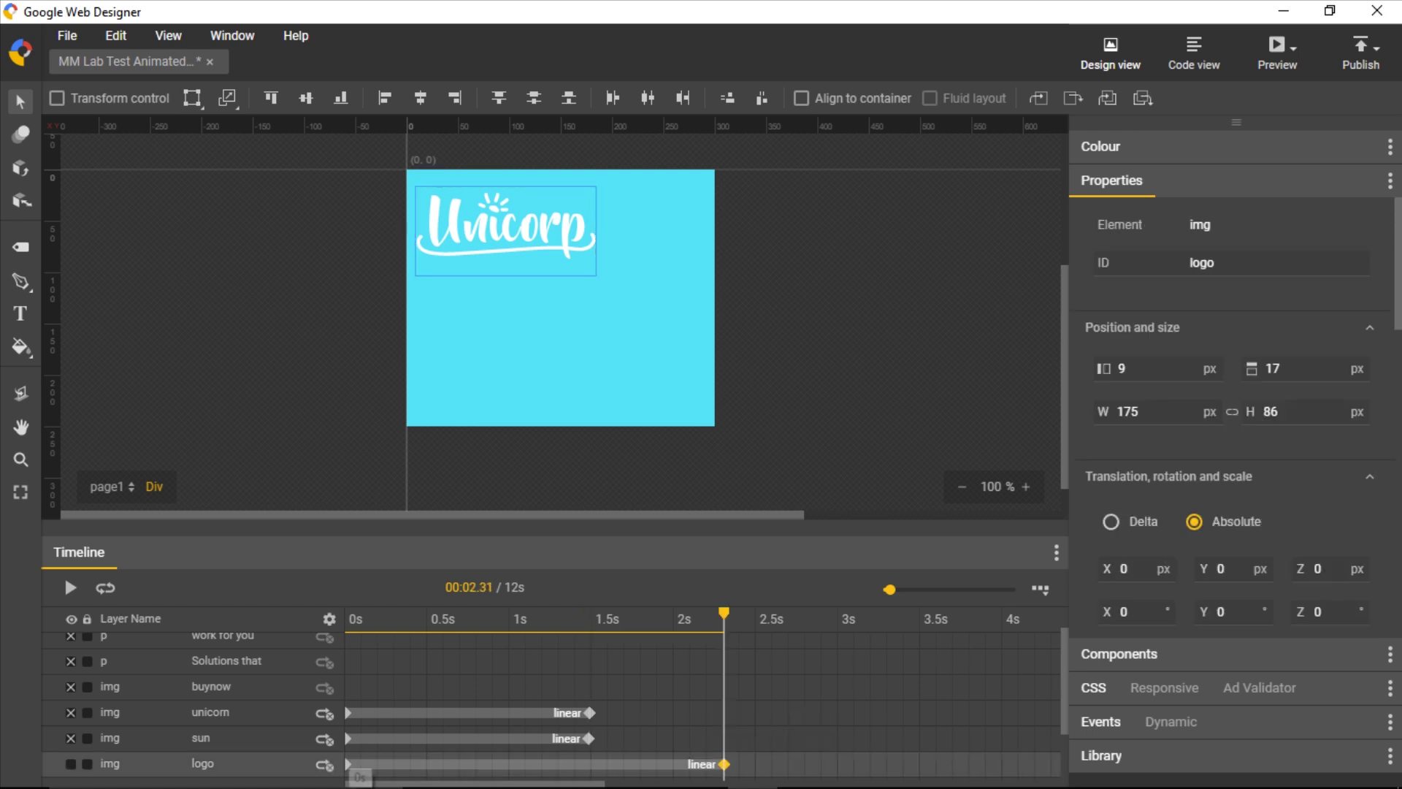
# Shift the logo's start keyframe from 0 s to about 1.26 s, and move the logo straight down to 54 px top there
pyautogui.moveTo(349, 764); pyautogui.dragTo(553, 763)
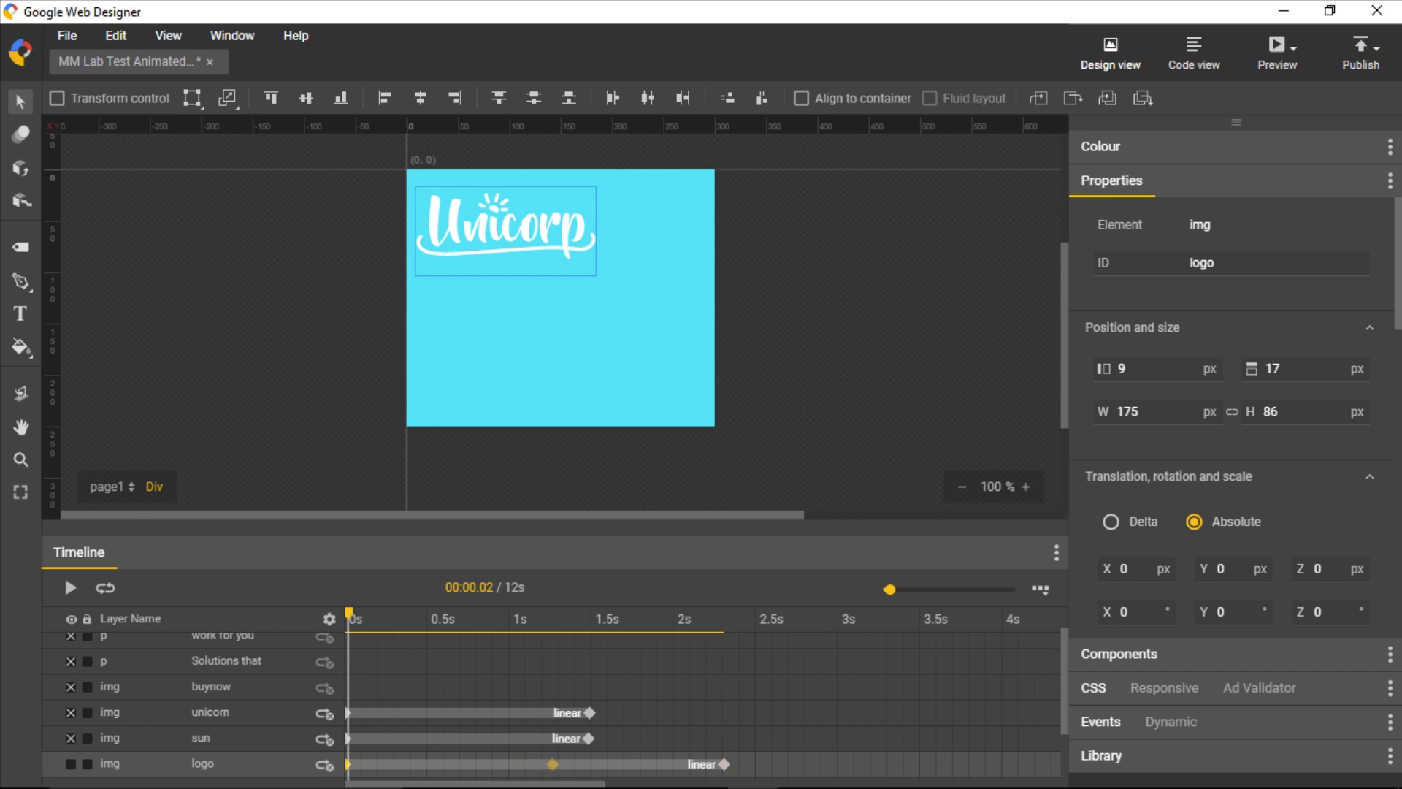
pyautogui.click(553, 763)
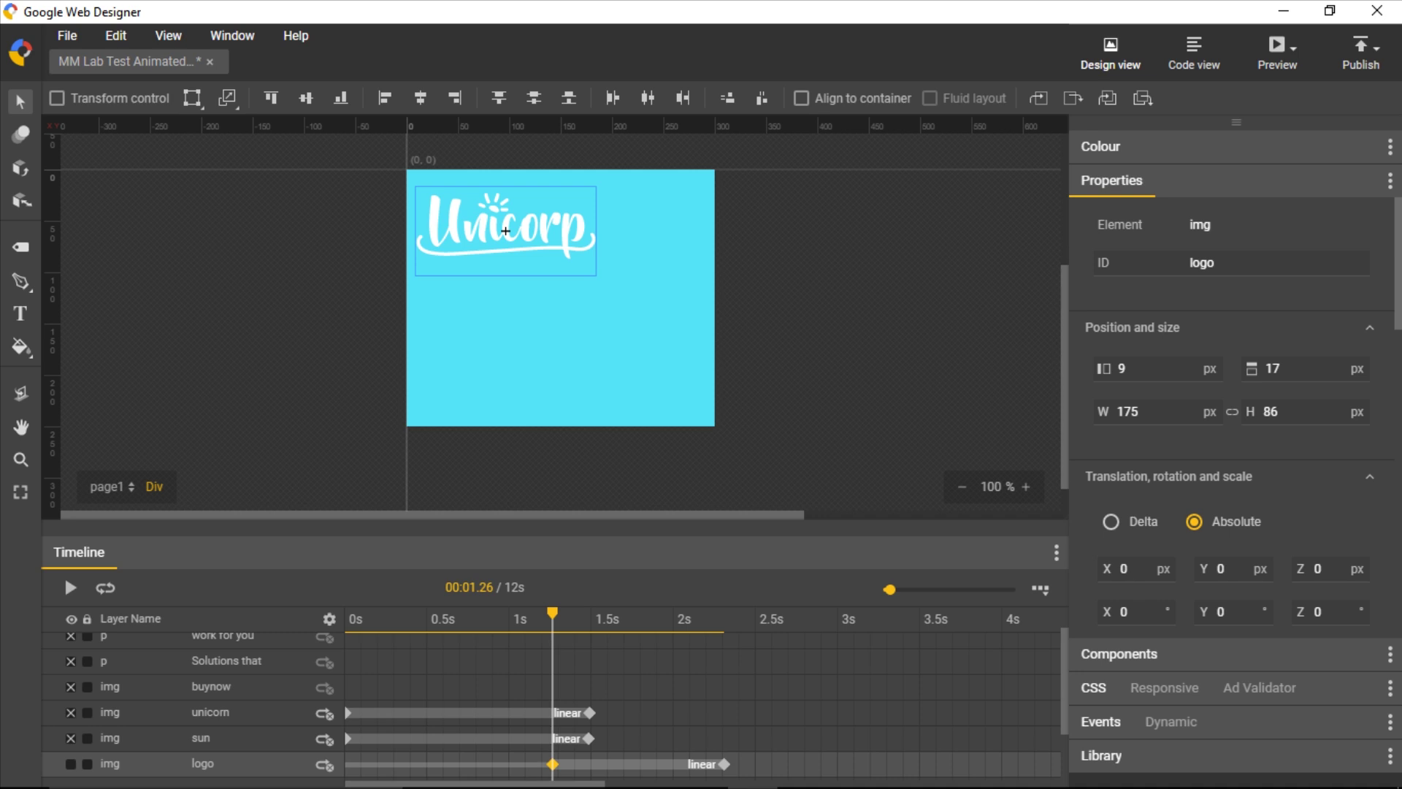
pyautogui.moveTo(506, 231); pyautogui.dragTo(529, 291)
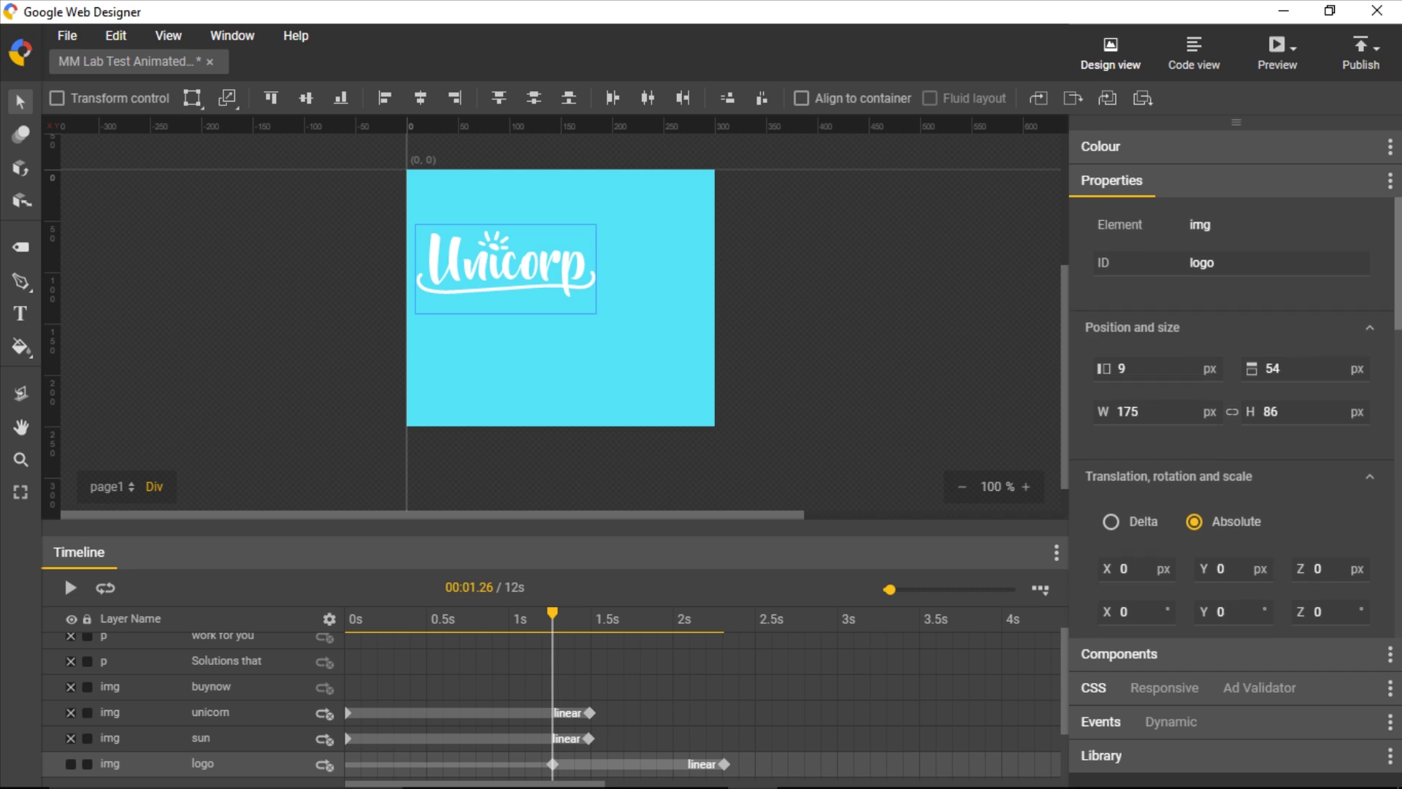
# Set the logo's opacity to 0 at its 1.26 s keyframe, after trying 0.5
pyautogui.scroll(-6, 1235, 417)
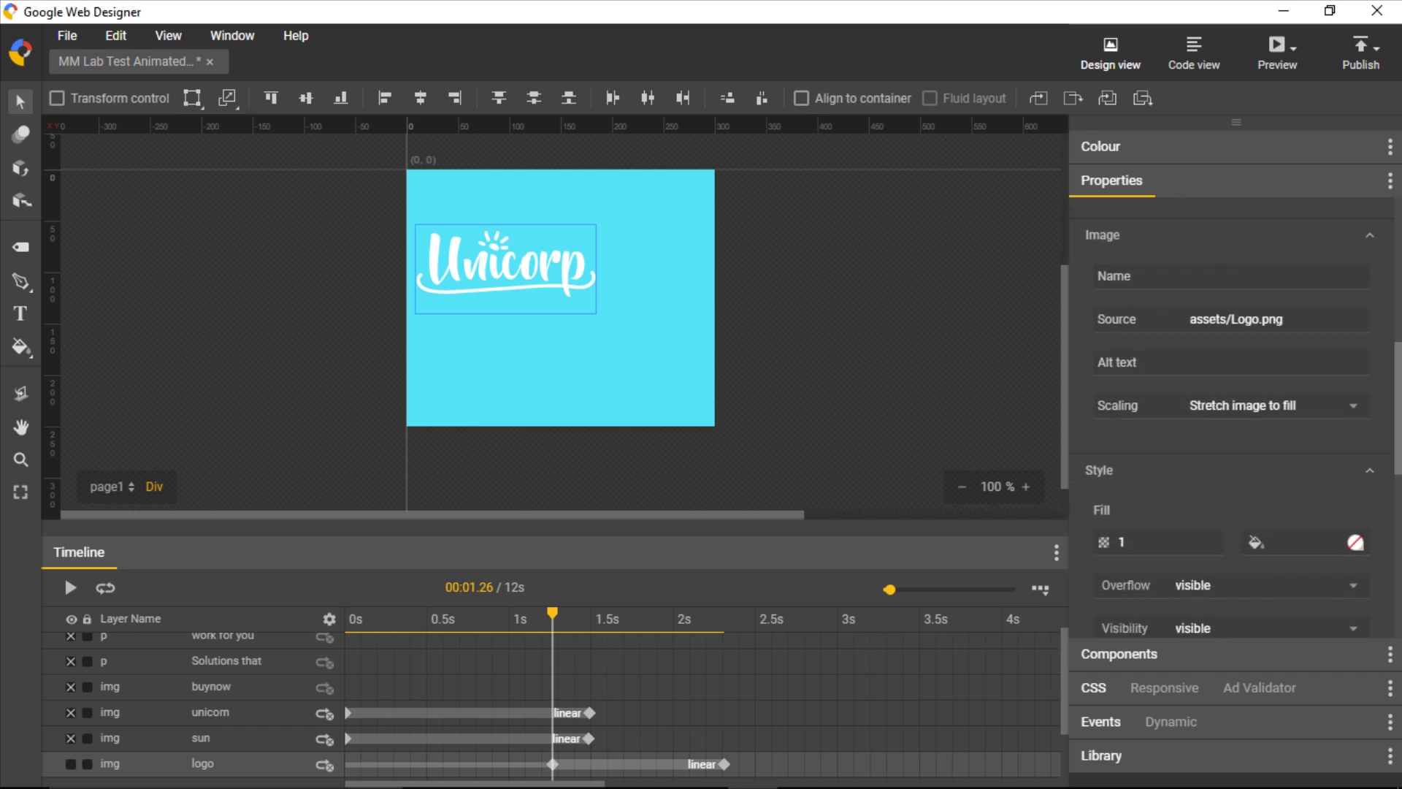
pyautogui.scroll(-3, 1234, 416)
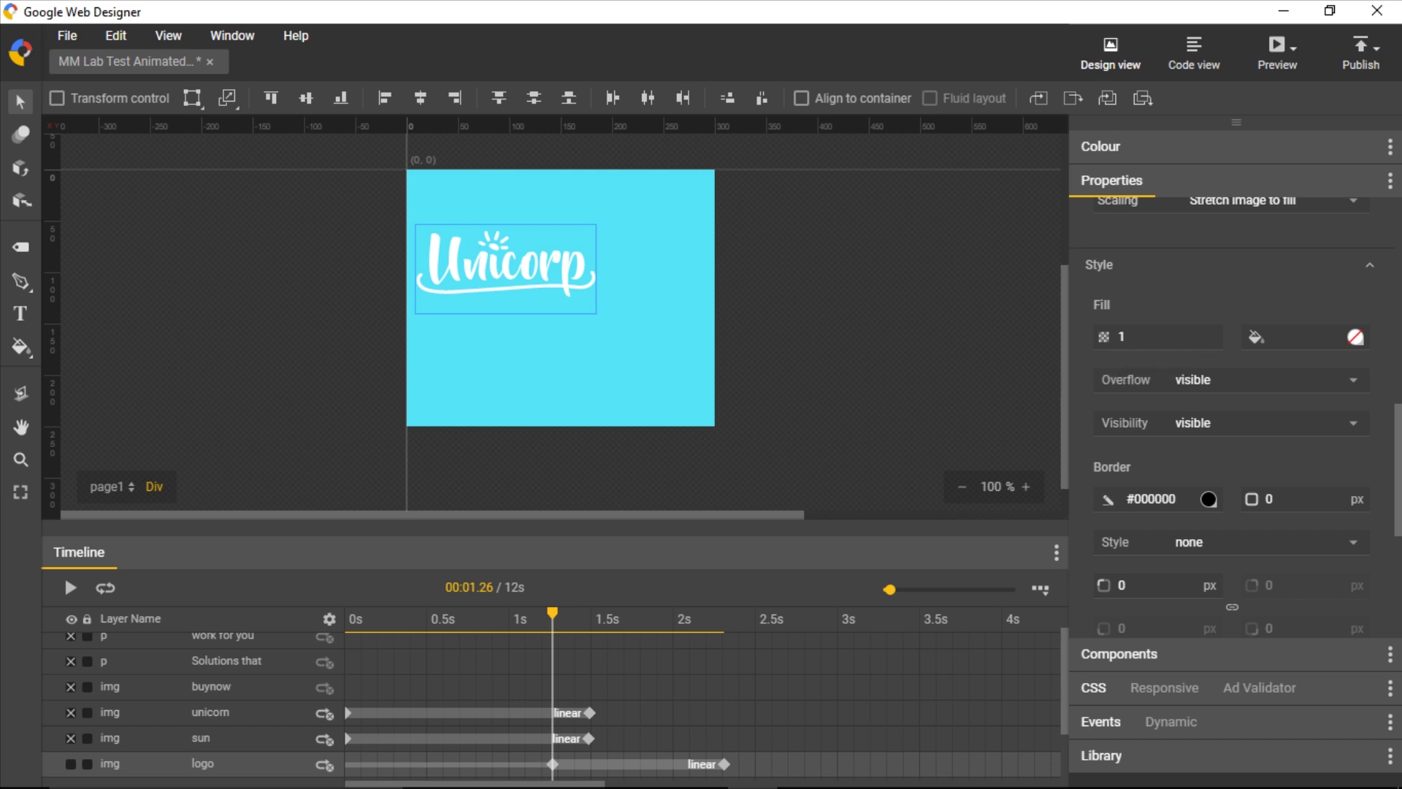
pyautogui.write('0.5')
pyautogui.press('Return')
pyautogui.write('0')
pyautogui.press('Return')
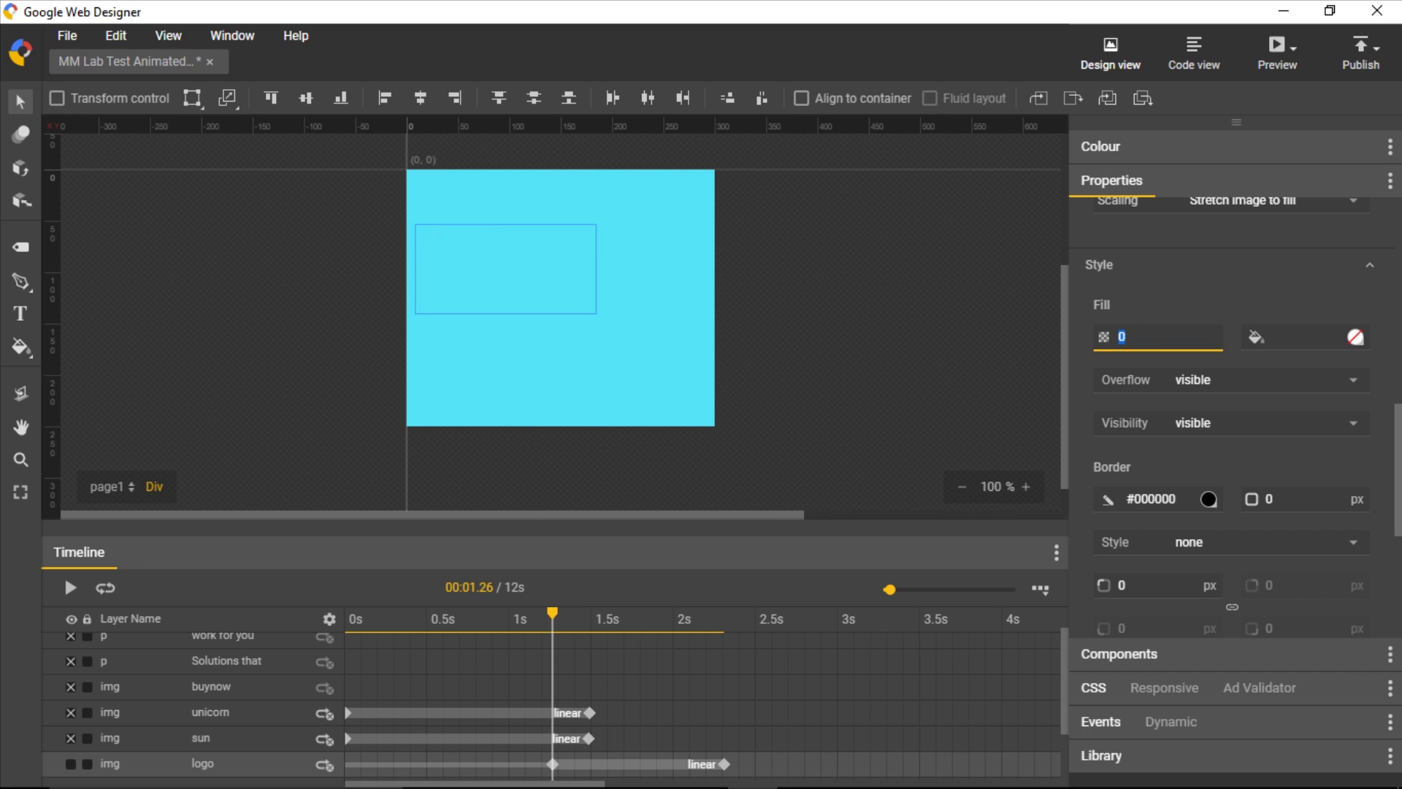
# Try opacity values of 0.5 and 0.25 on the logo's 1.26 s keyframe, and return it to 0
pyautogui.write('0.5')
pyautogui.press('Return')
pyautogui.write('0.25')
pyautogui.press('Return')
pyautogui.write('0')
pyautogui.press('Return')
pyautogui.press('Escape')
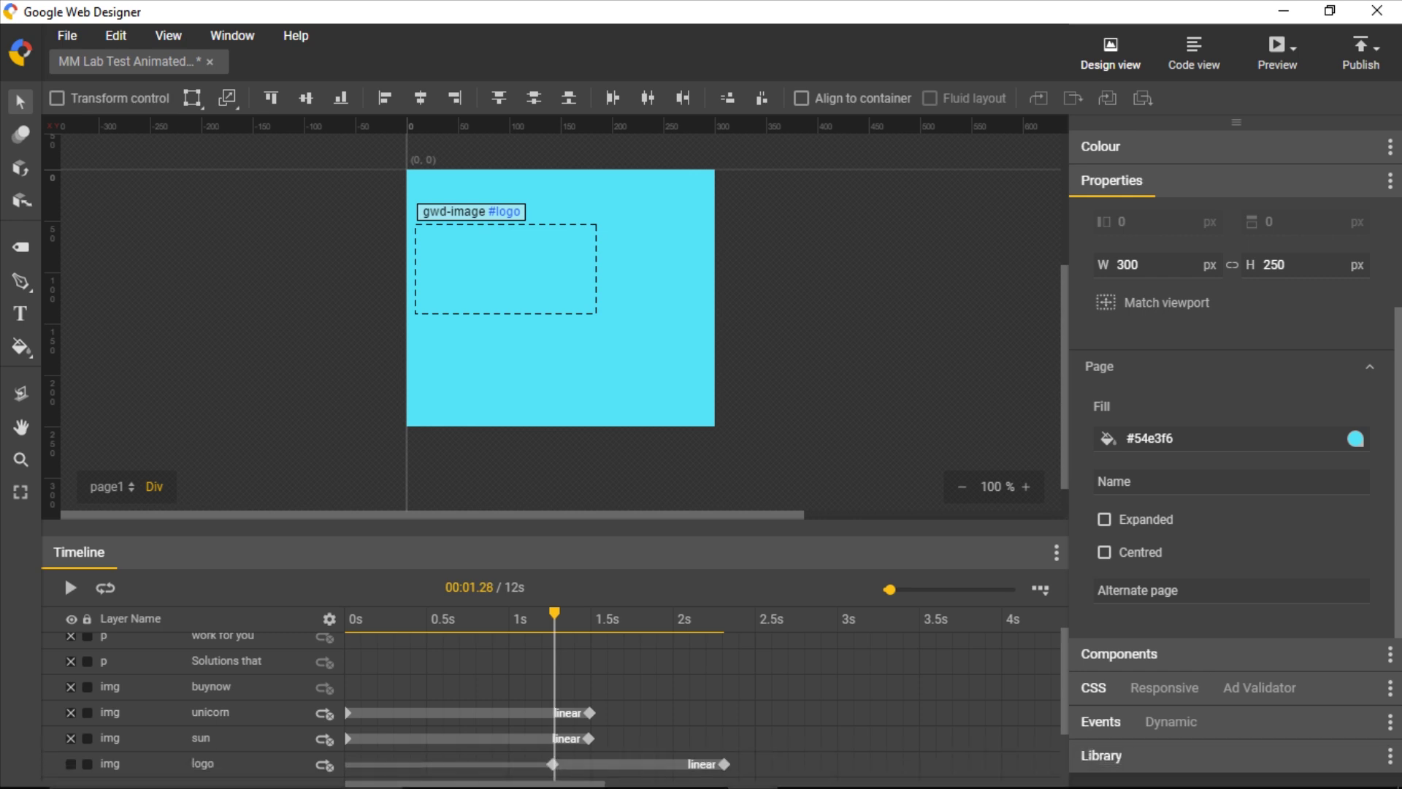
# Set the logo's opacity to 1 at its end keyframe at 2.31 s
pyautogui.click(553, 764)
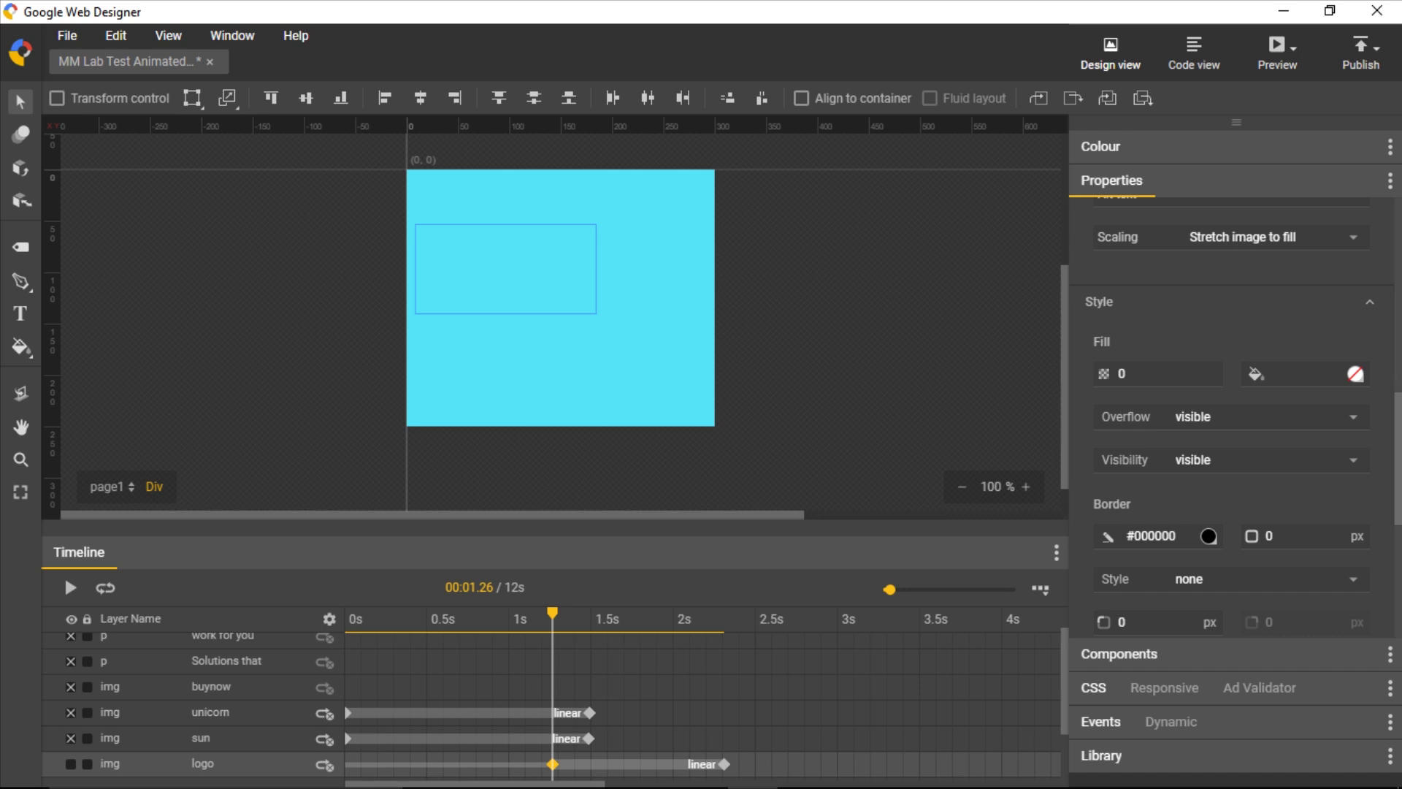
pyautogui.click(724, 764)
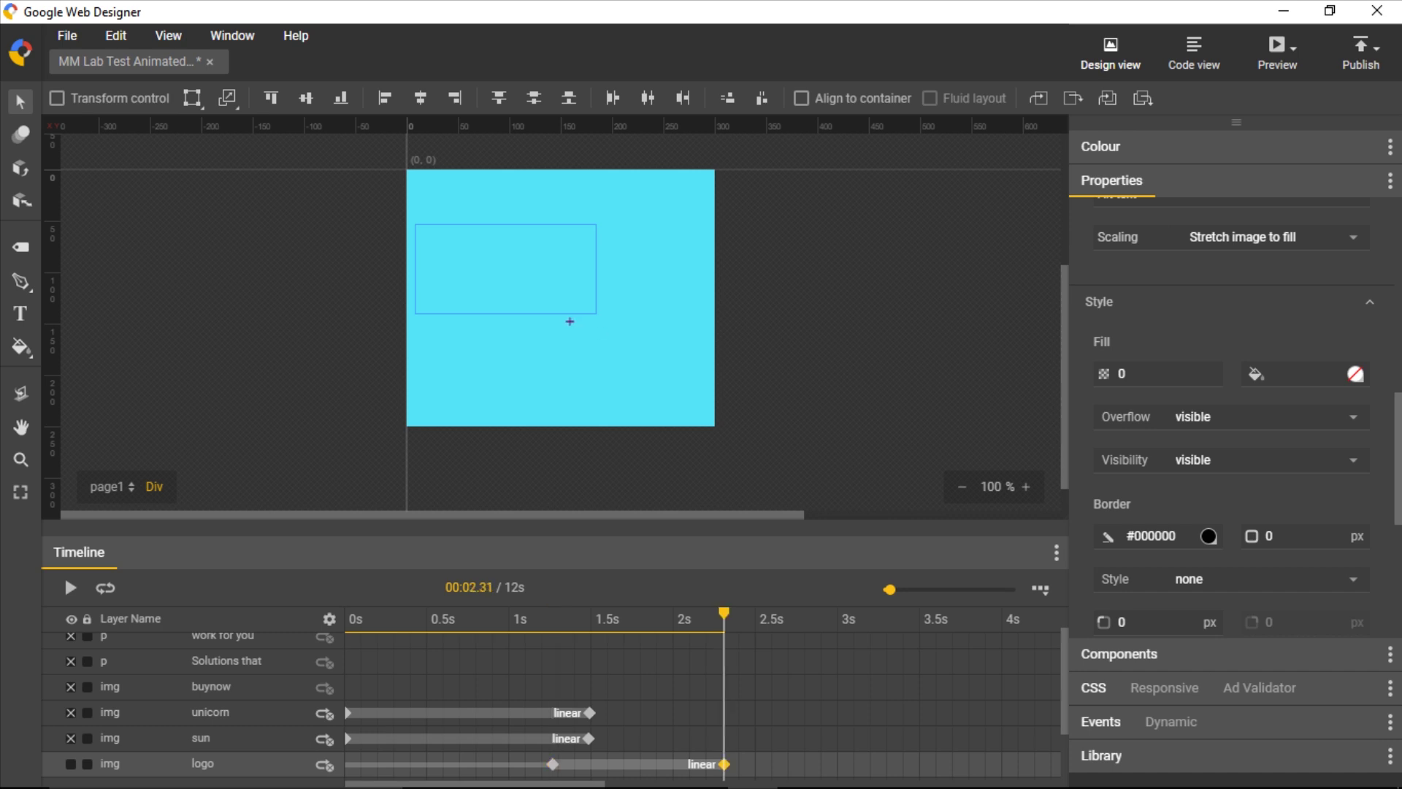
pyautogui.click(1139, 373)
pyautogui.press('Delete')
pyautogui.write('1')
pyautogui.press('Return')
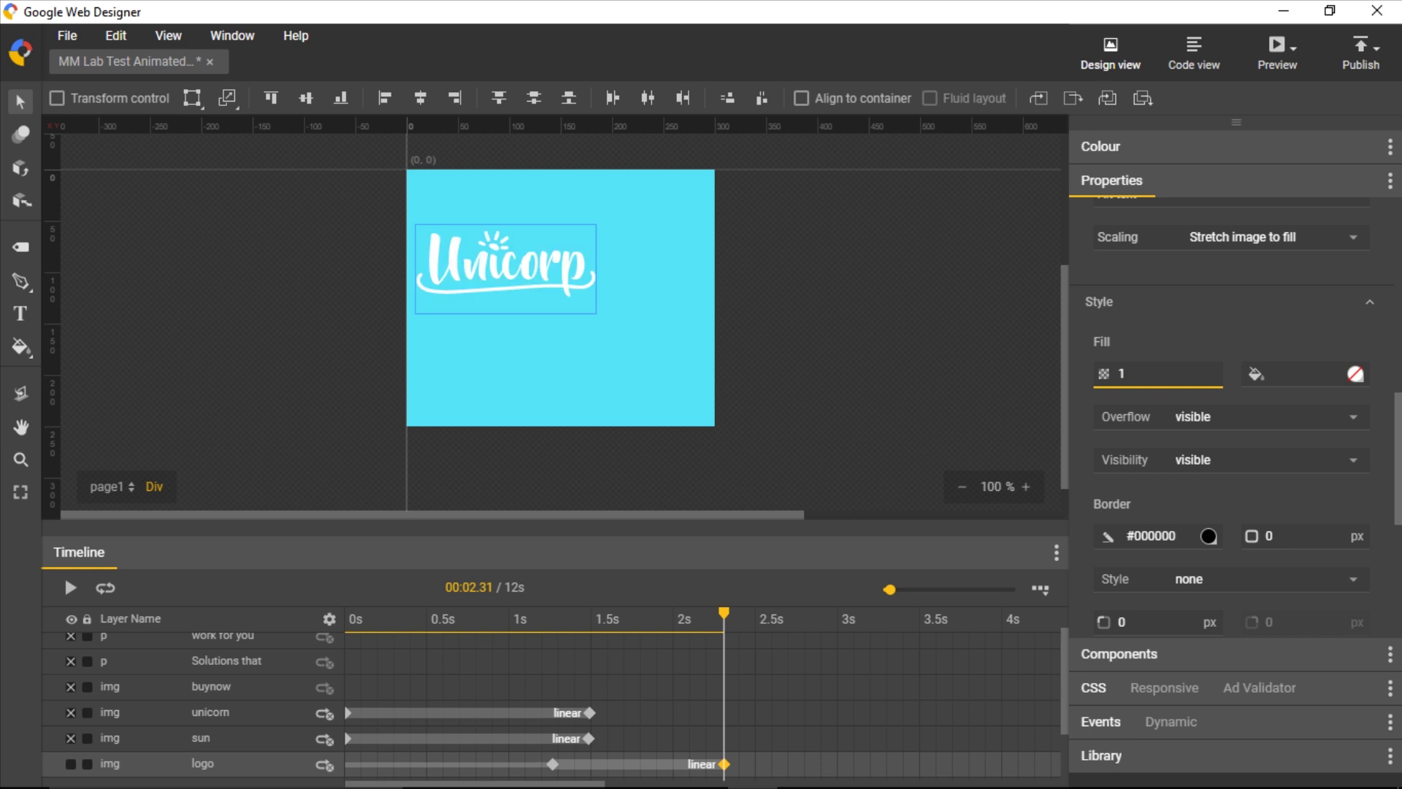
# Move the logo straight up near the banner's top edge at its 2.31 s keyframe, showing the unicorn layer for alignment
pyautogui.moveTo(508, 258); pyautogui.dragTo(508, 232)
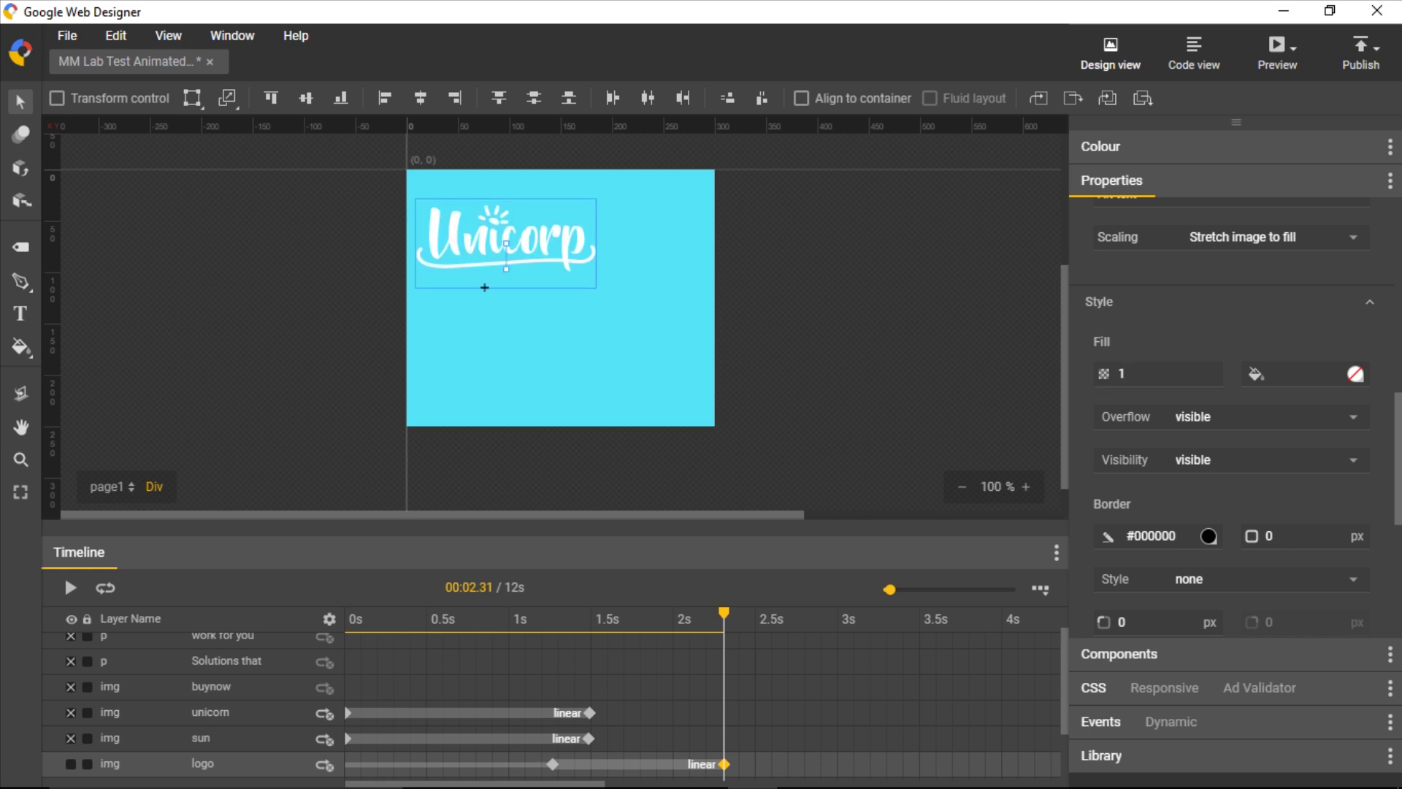
pyautogui.click(70, 712)
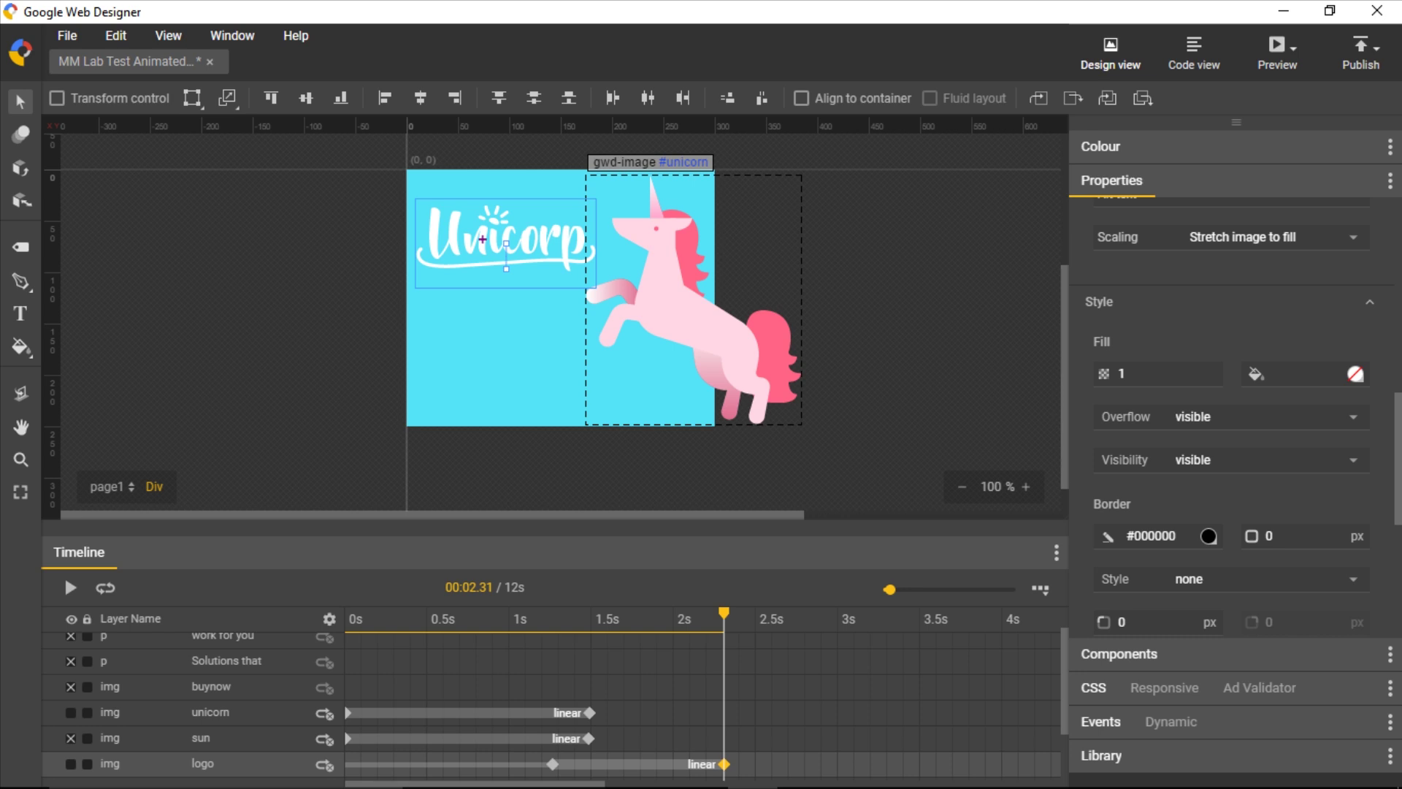
pyautogui.moveTo(482, 240); pyautogui.dragTo(482, 225)
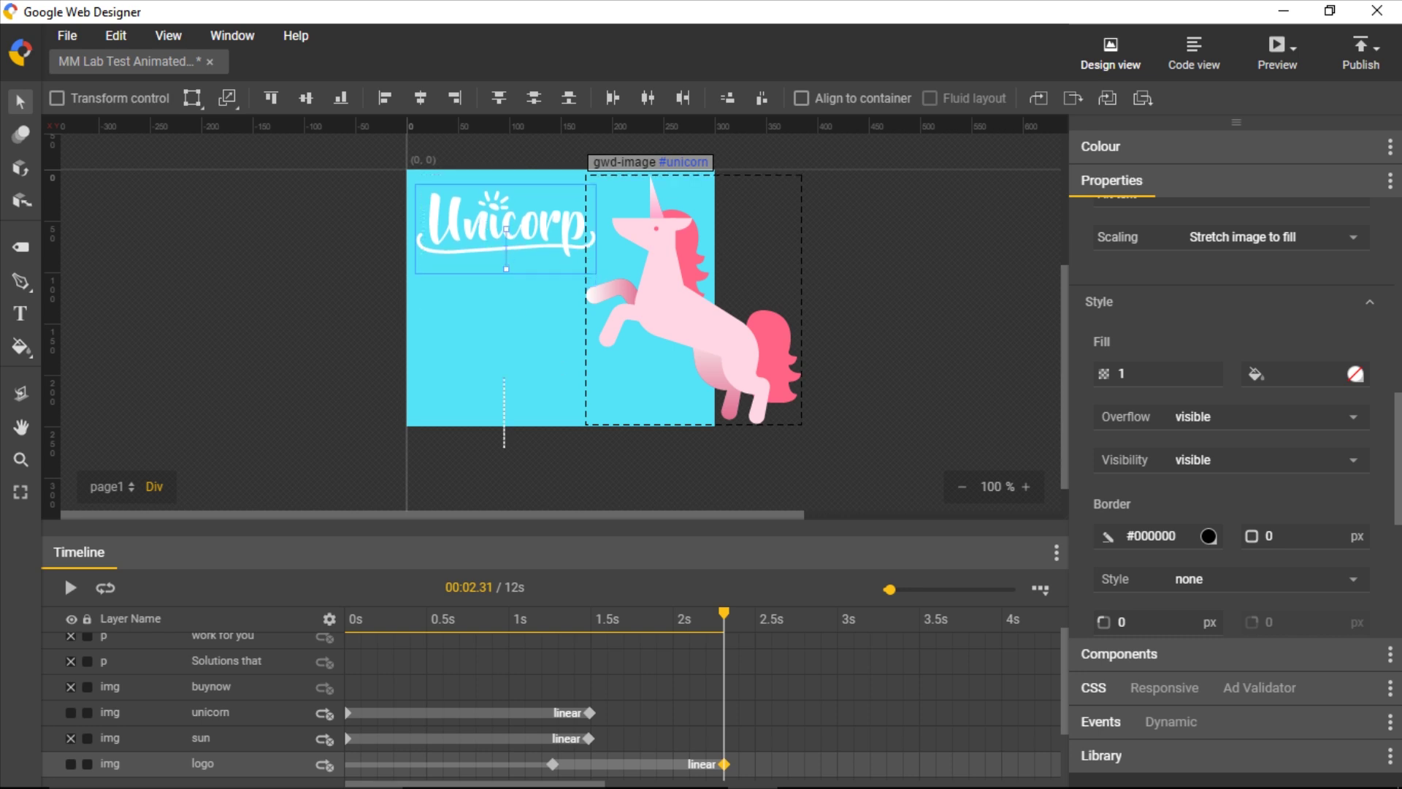
# Show the sun layer and play the combined unicorn, sun and logo animation from 0 s
pyautogui.moveTo(724, 612); pyautogui.dragTo(346, 614)
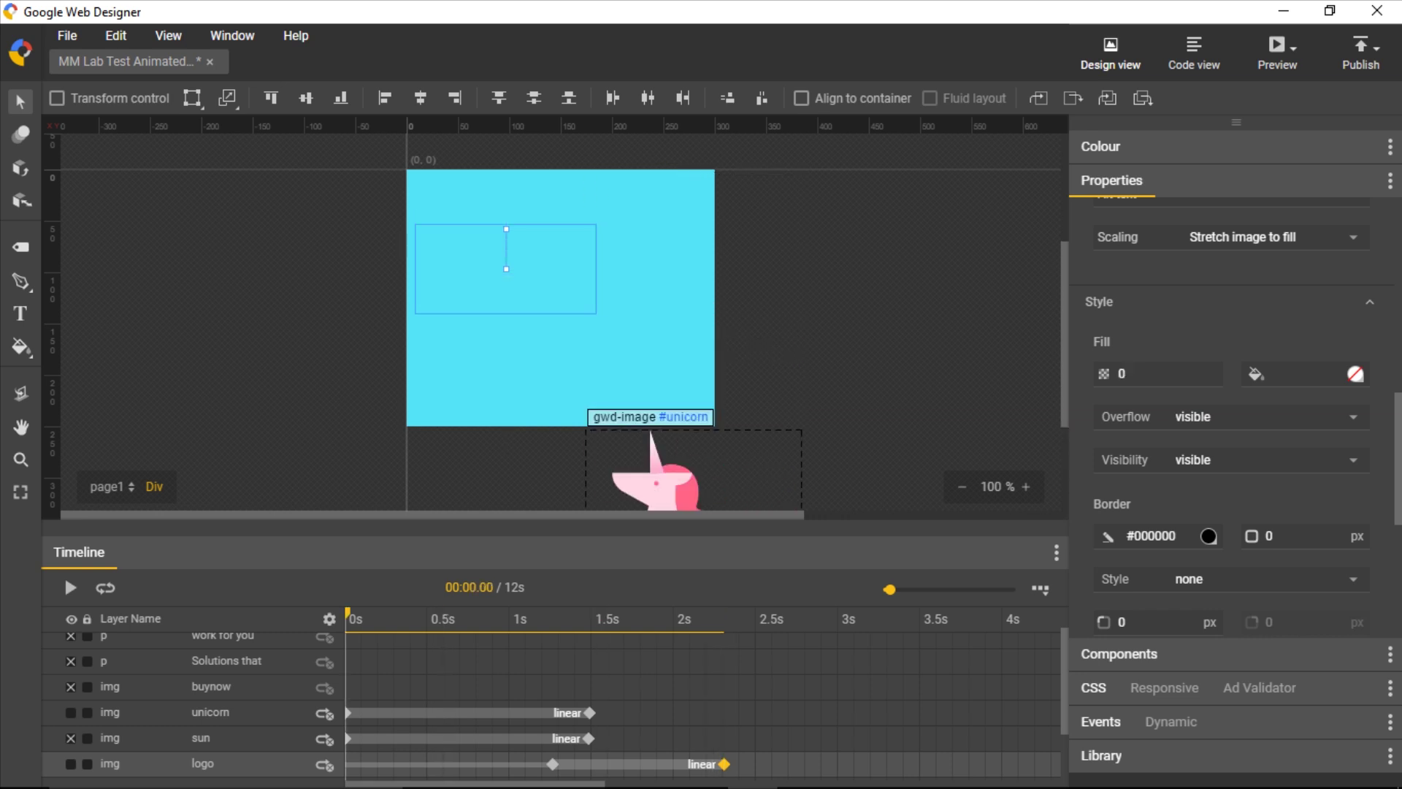
pyautogui.click(70, 737)
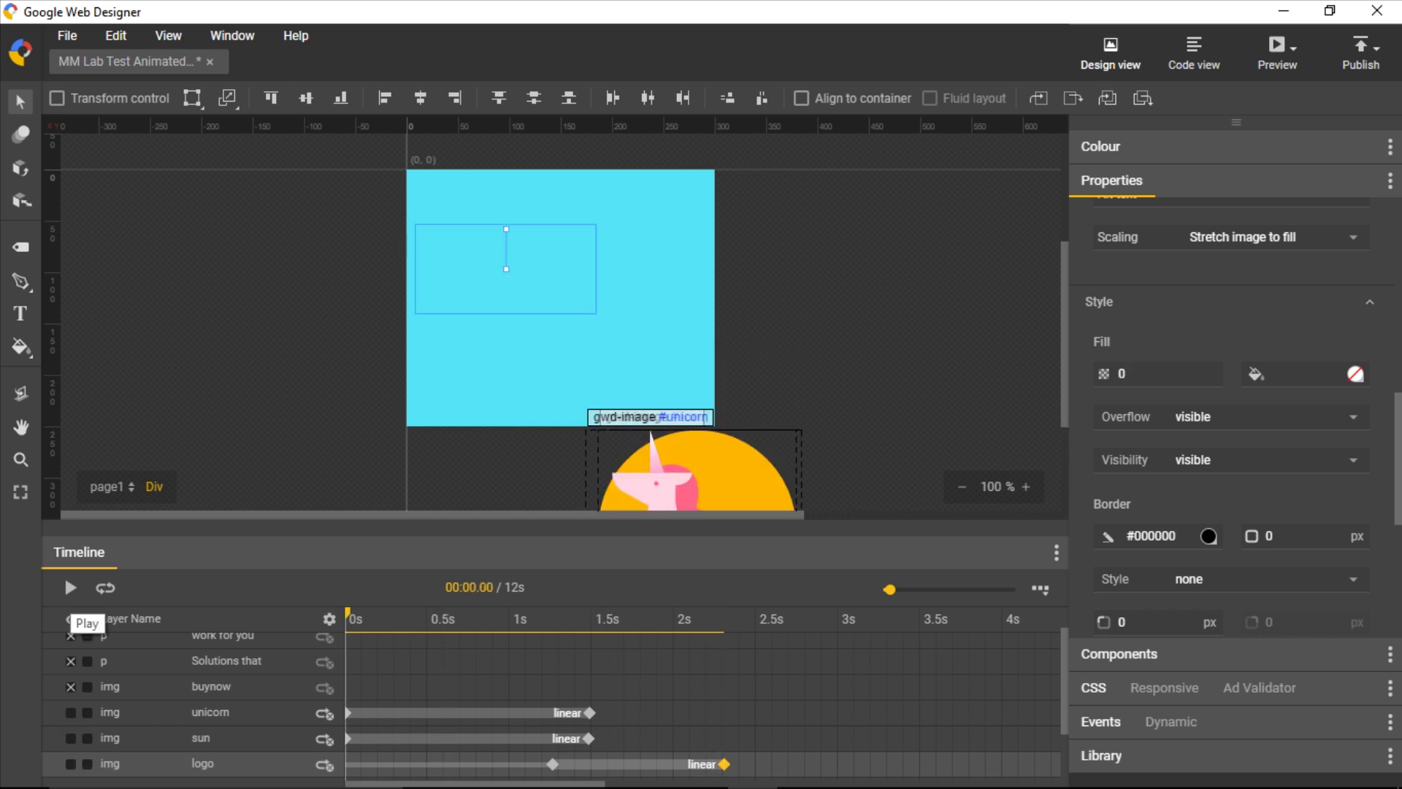
pyautogui.click(69, 587)
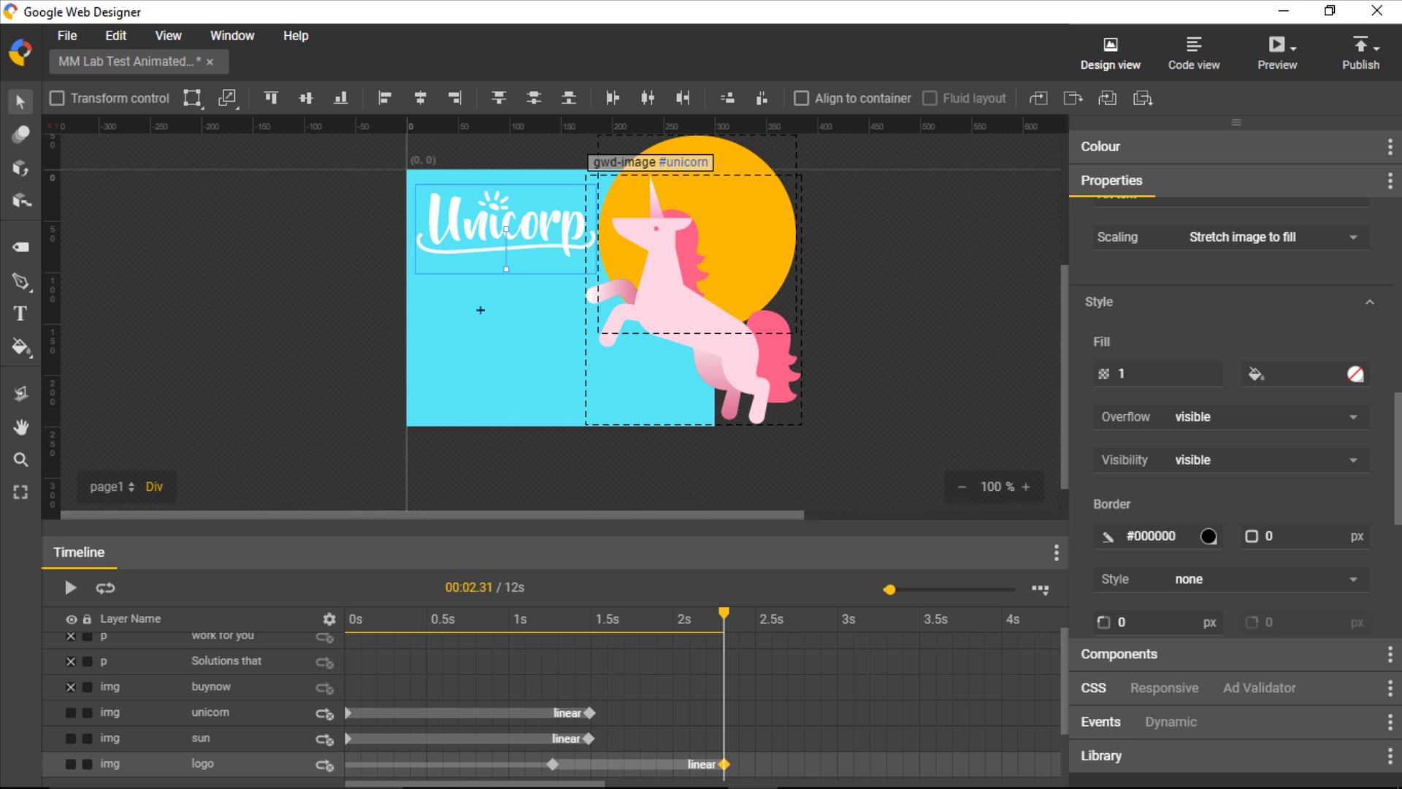
# Hide the sun and unicorn layers, and show the "Solutions that" and "work for you" text layers
pyautogui.moveTo(423, 285); pyautogui.dragTo(423, 465)
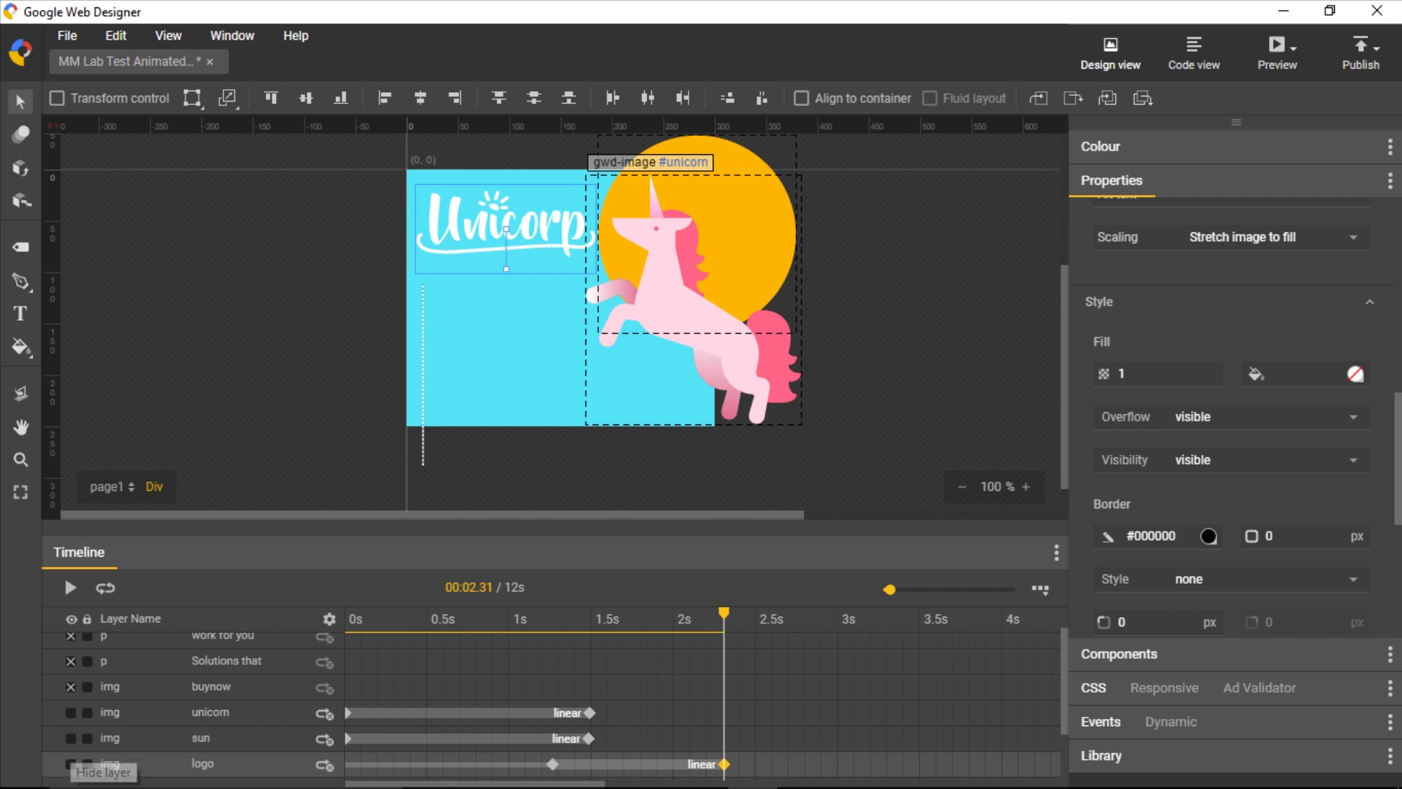
pyautogui.click(70, 738)
pyautogui.click(71, 712)
pyautogui.click(71, 661)
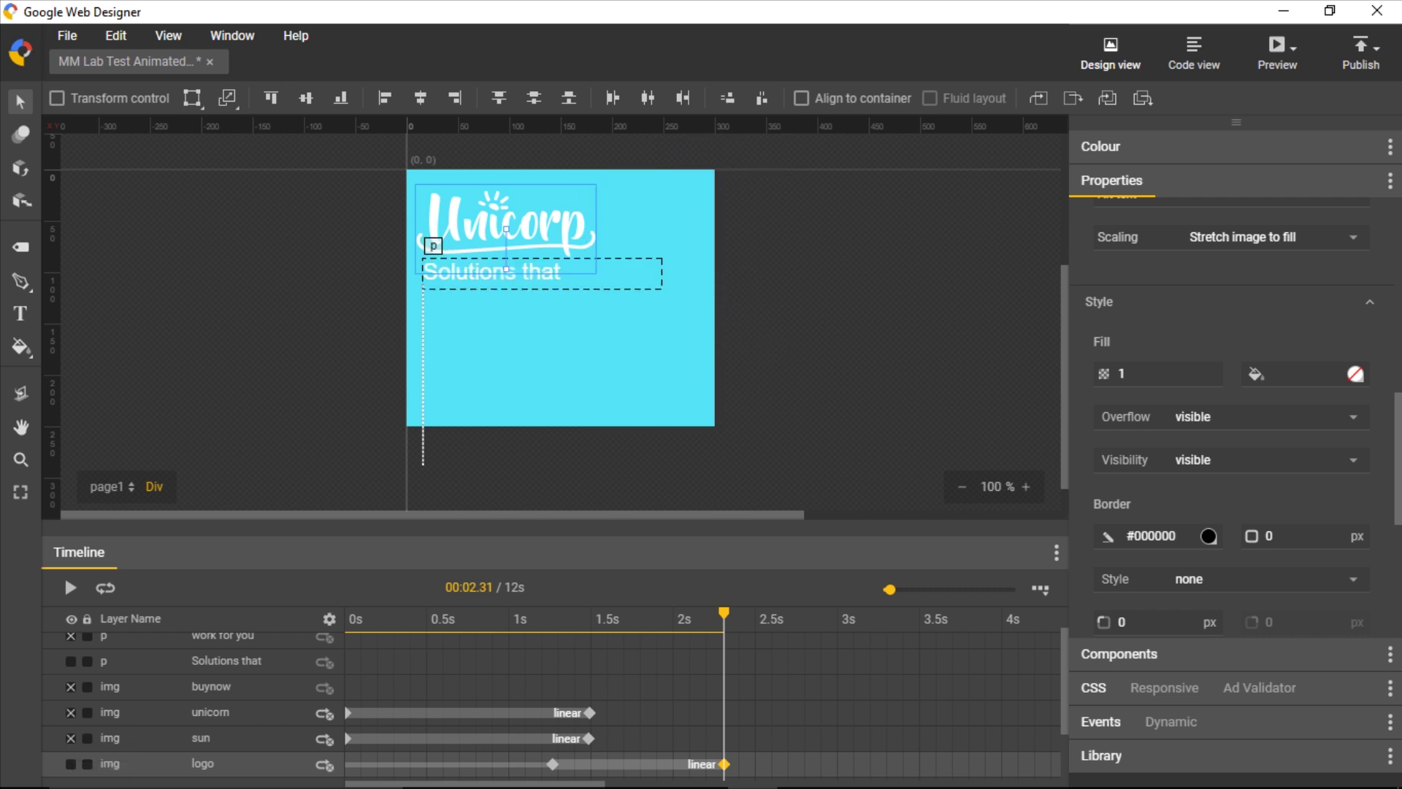
pyautogui.click(71, 636)
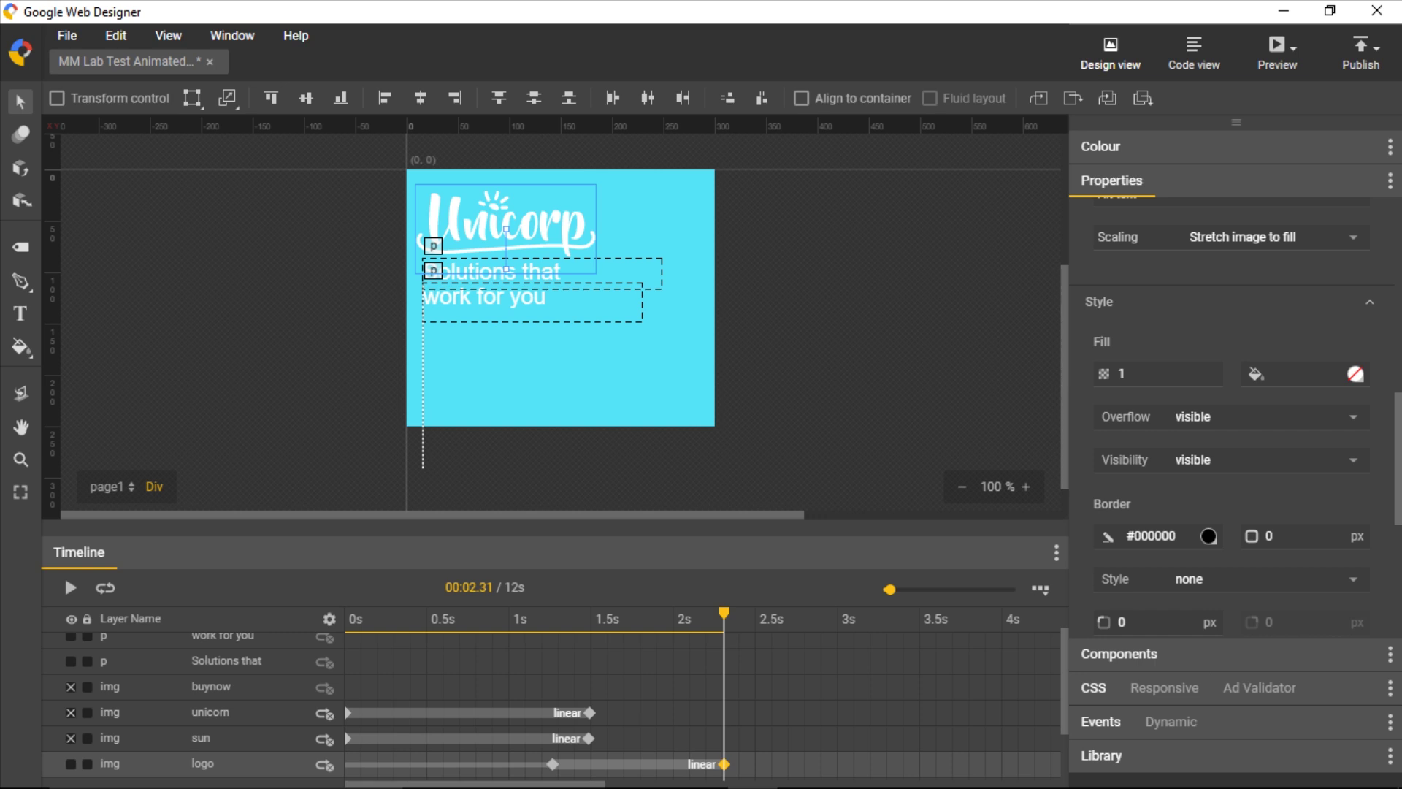
# Insert a keyframe at 3 s on the "Solutions that" text layer and shift its start keyframe to about 2.26 s
pyautogui.click(839, 619)
pyautogui.rightClick(838, 666)
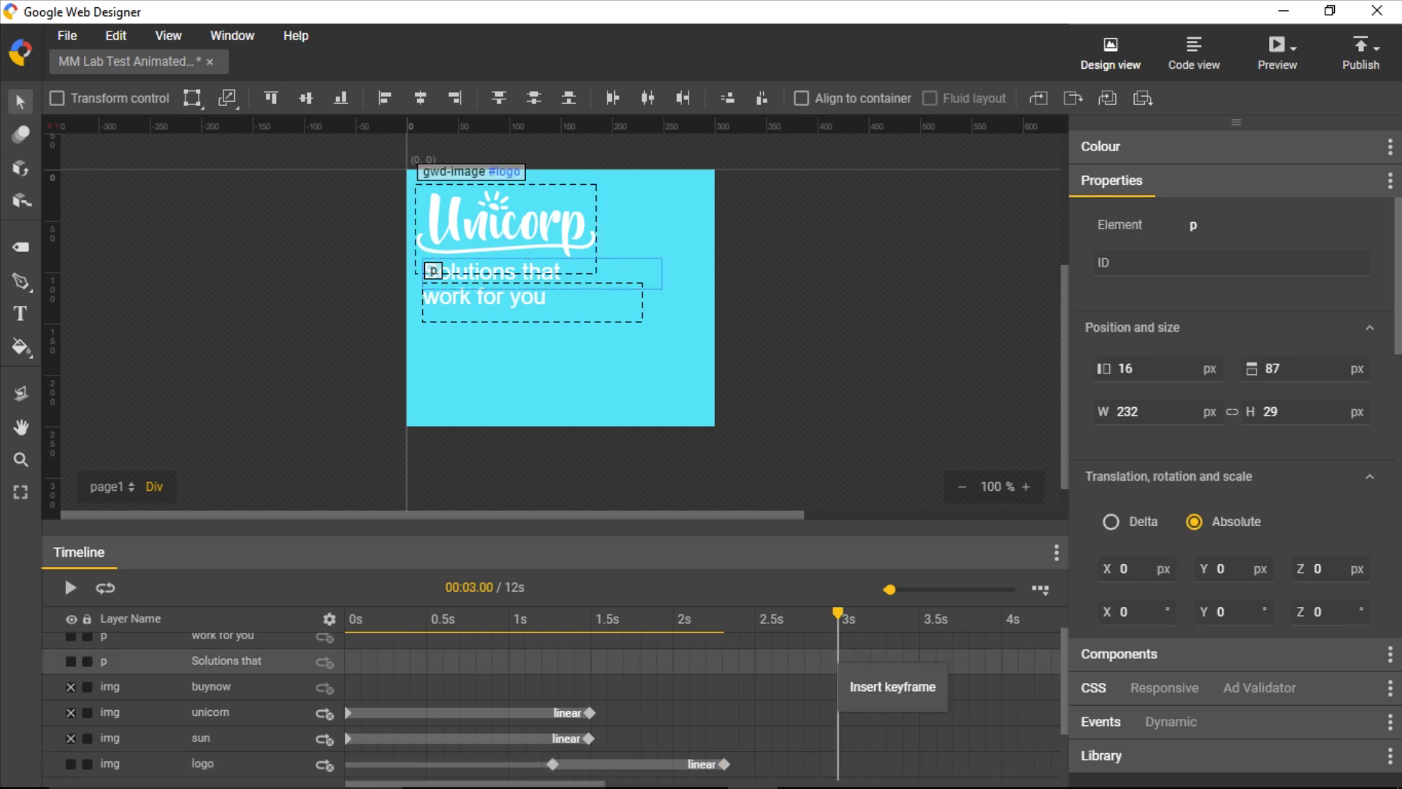
pyautogui.click(884, 682)
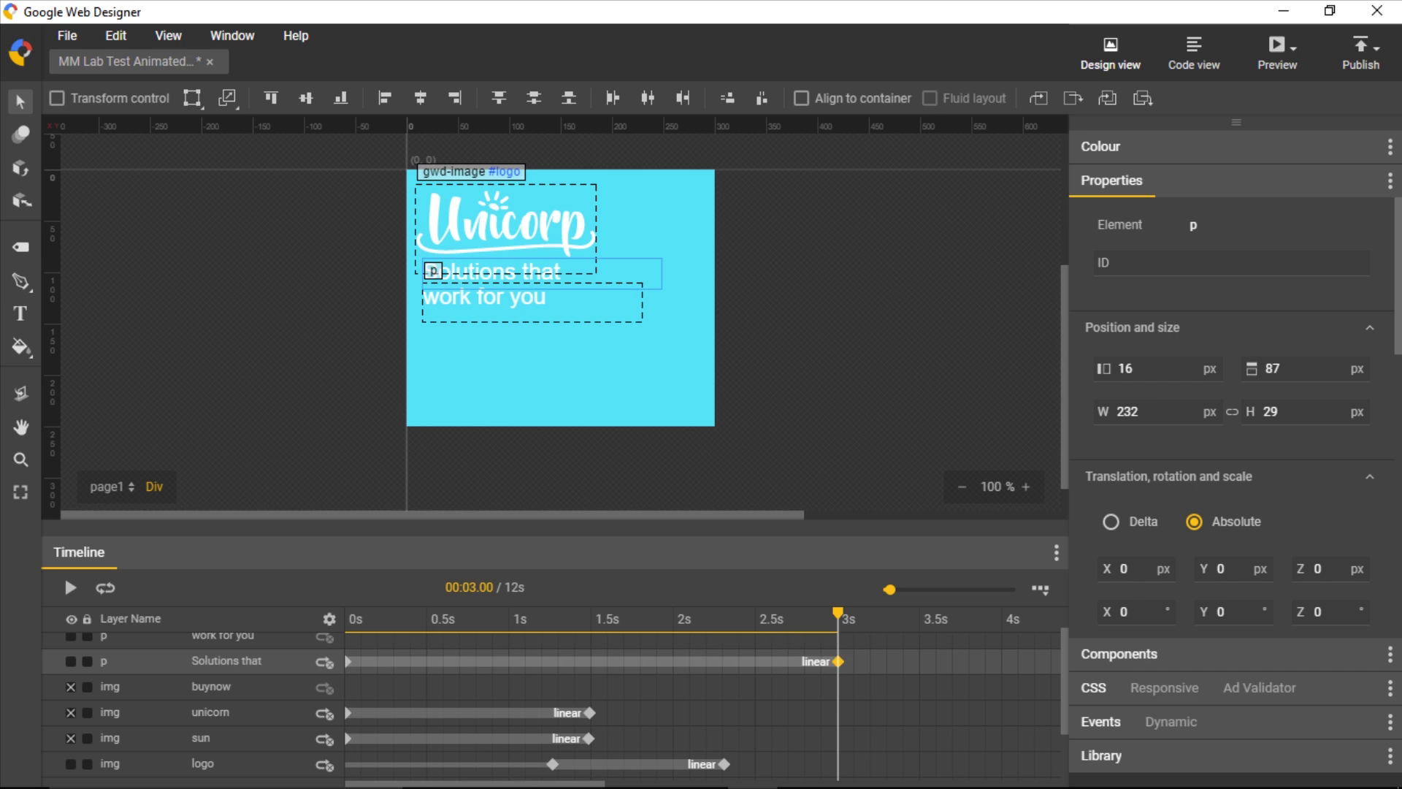
pyautogui.click(349, 661)
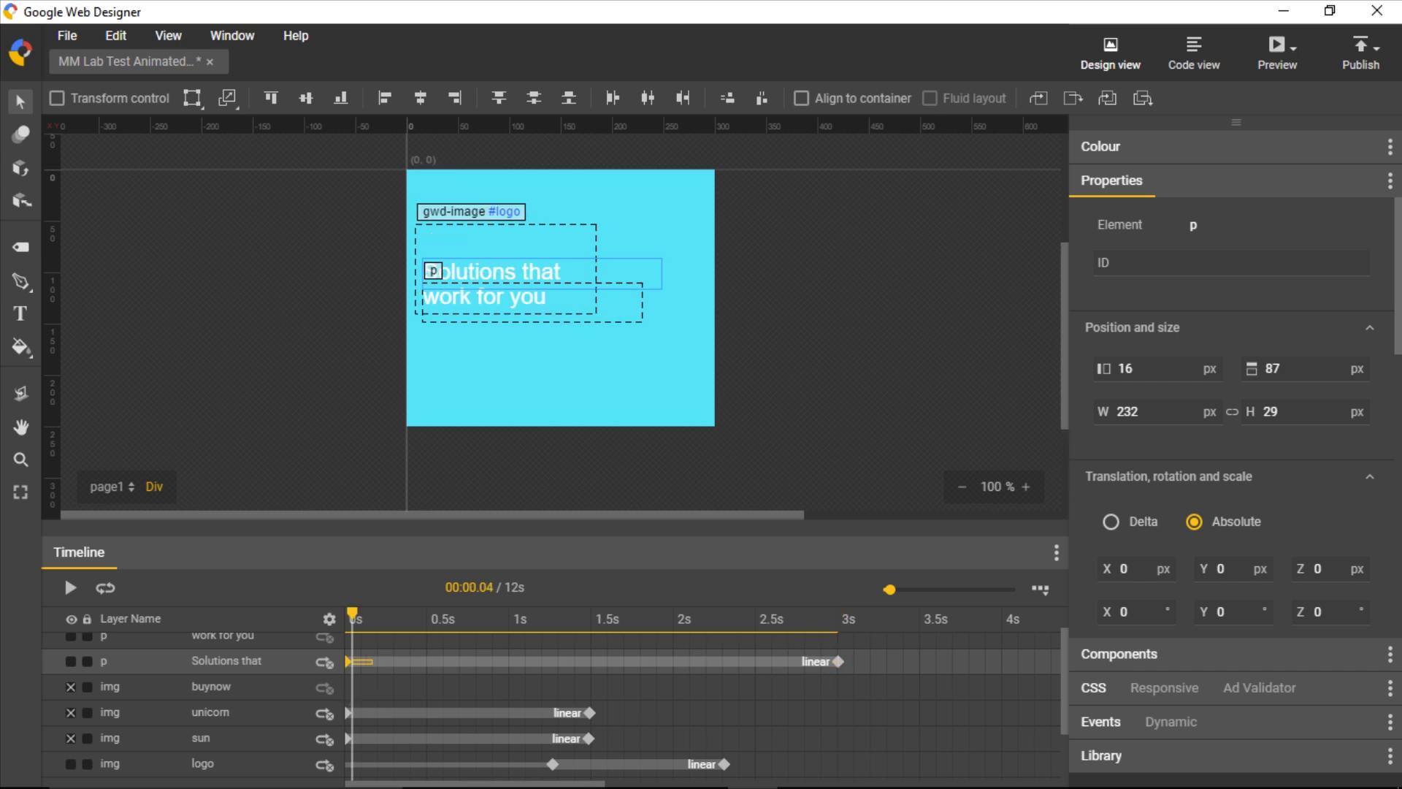
pyautogui.moveTo(352, 661); pyautogui.dragTo(715, 661)
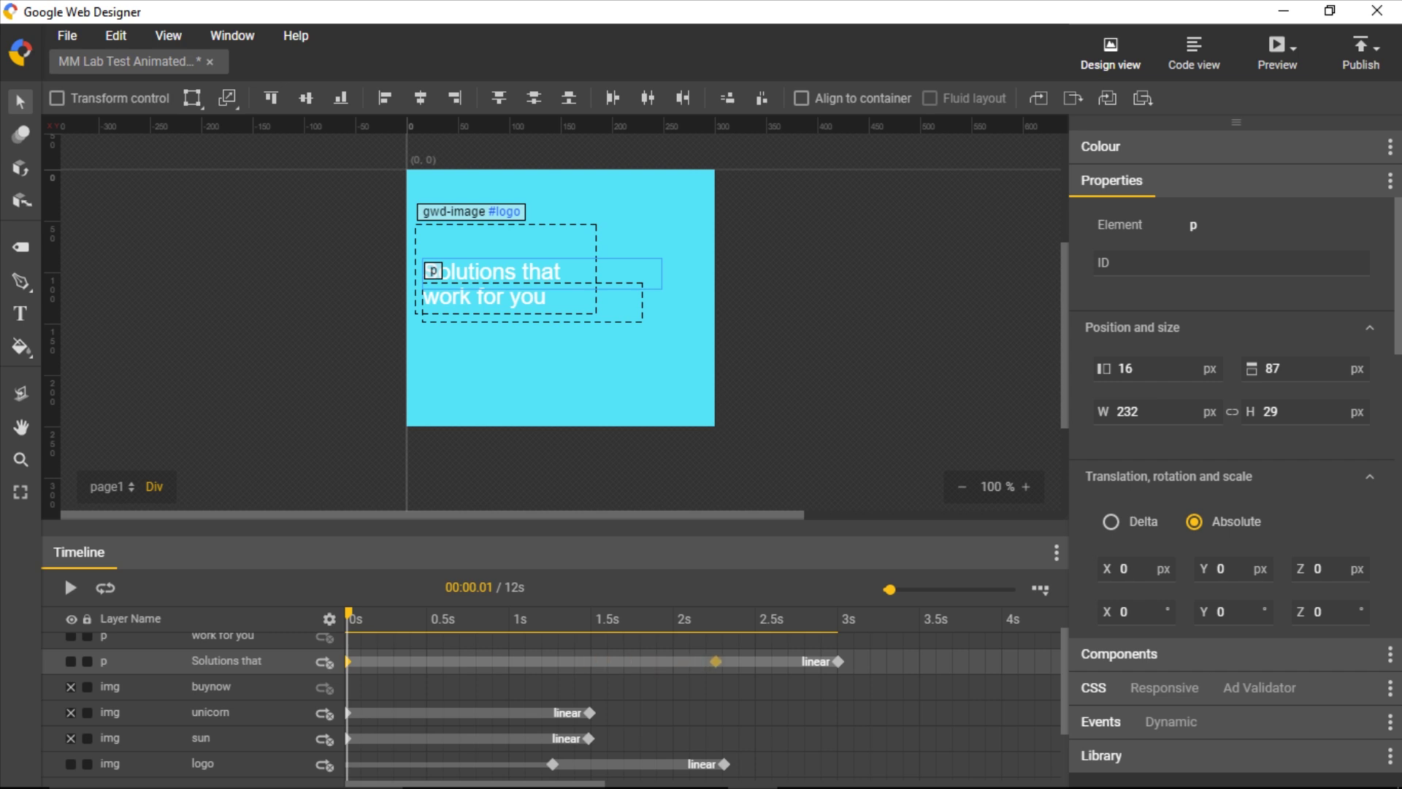
pyautogui.click(716, 661)
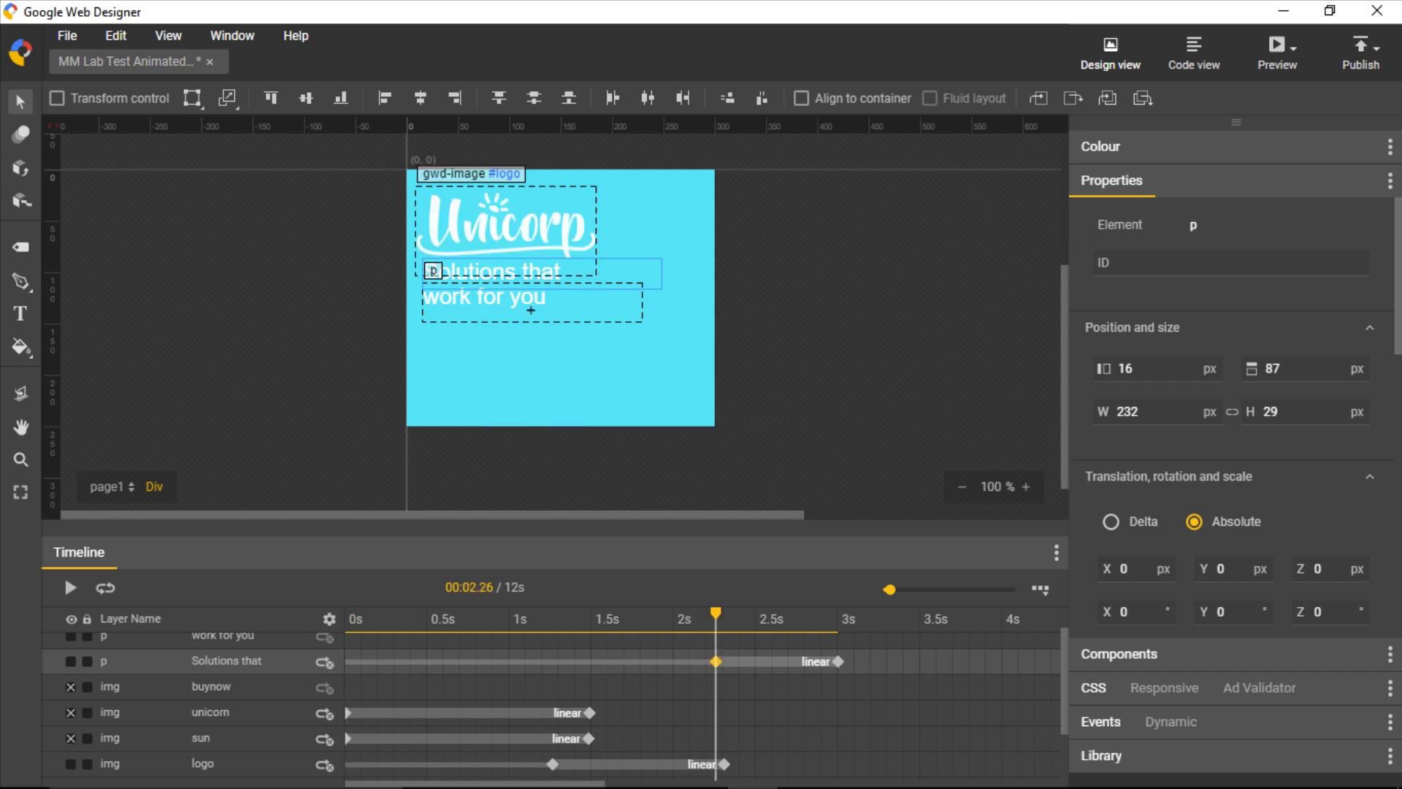
# Move "Solutions that" beyond the banner's right edge to 302 px left at 2.26 s, and back by an X translation of -286 px at 3 s
pyautogui.moveTo(623, 274); pyautogui.dragTo(915, 274)
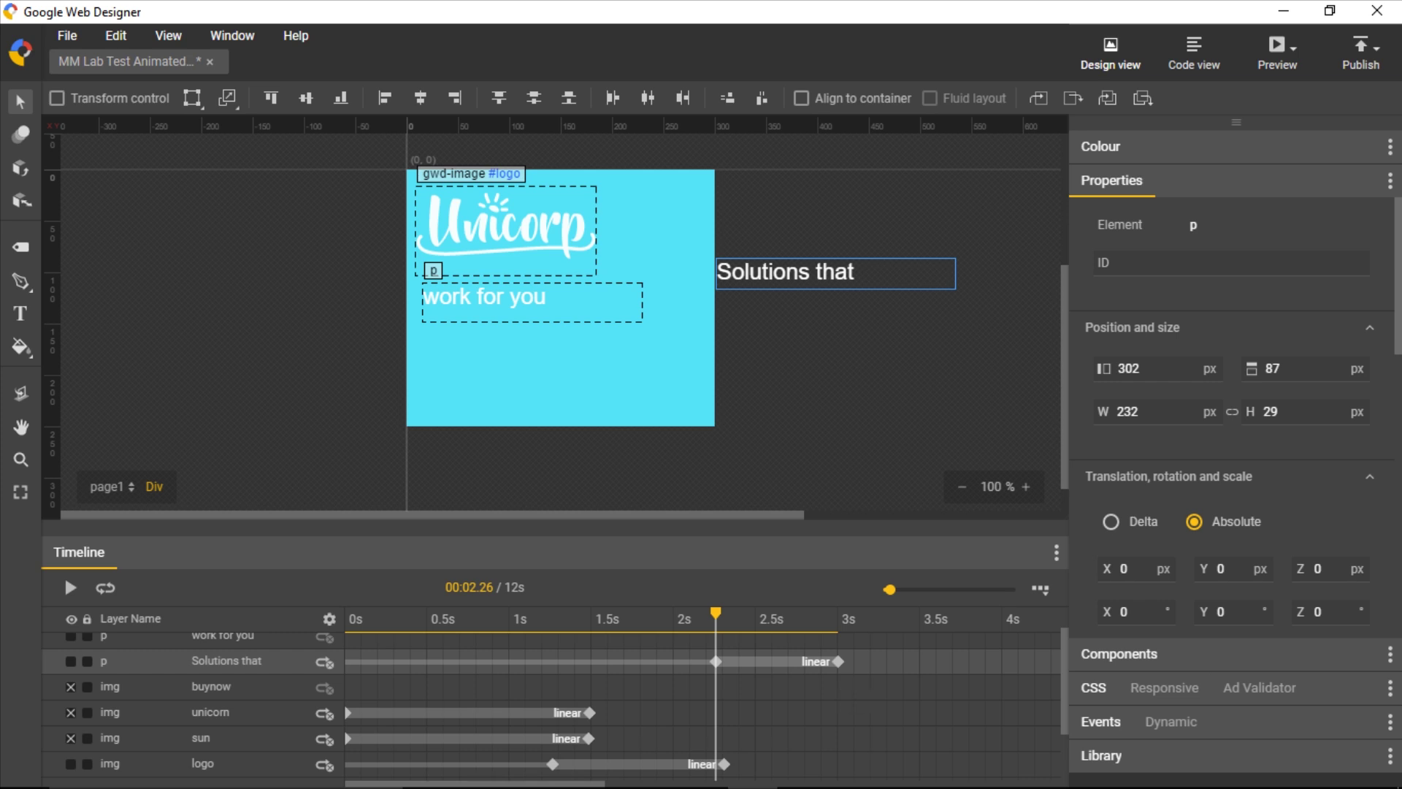
pyautogui.click(838, 661)
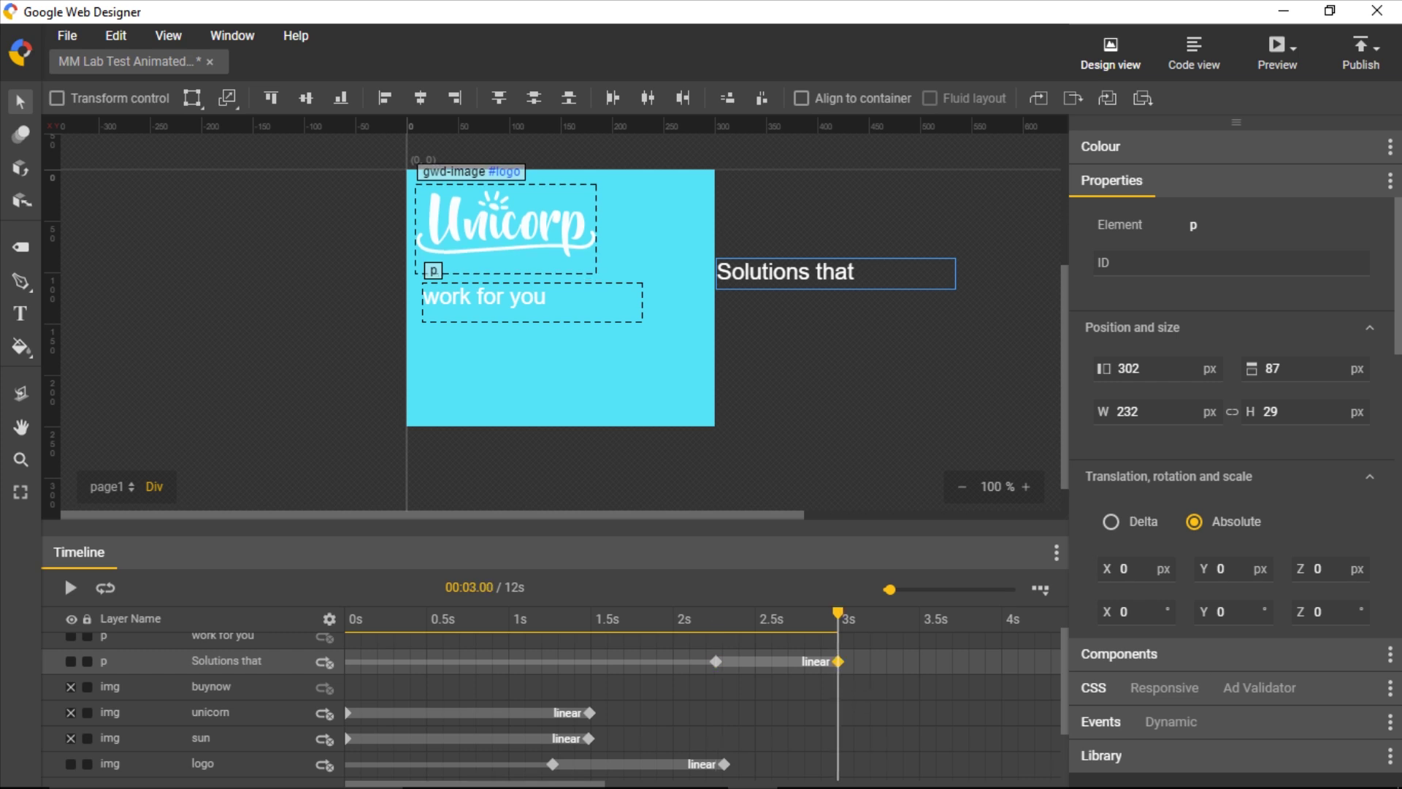
pyautogui.moveTo(795, 274); pyautogui.dragTo(506, 274)
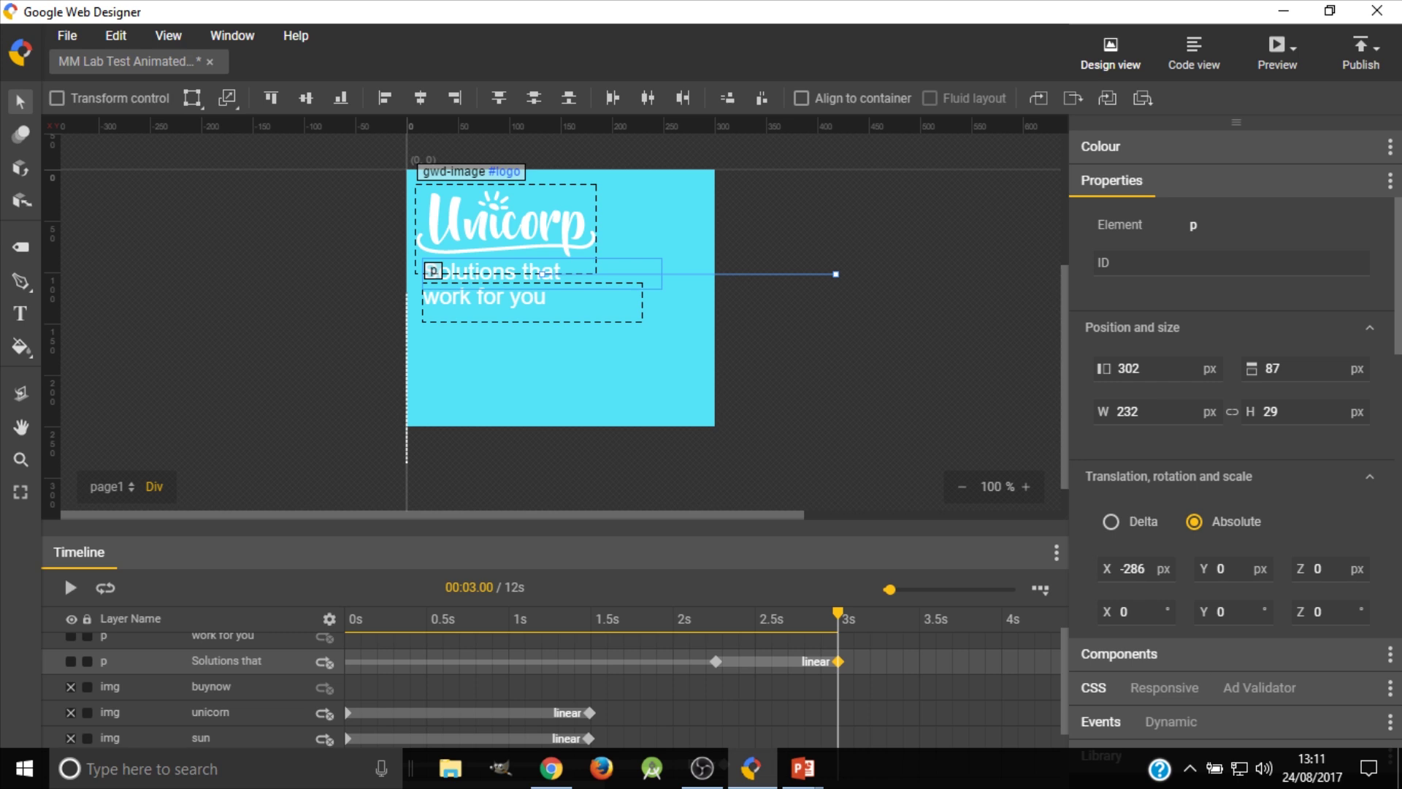
# Insert a keyframe at about 3.49 s on the "work for you" text layer and shift its start keyframe to about 2.83 s
pyautogui.click(222, 638)
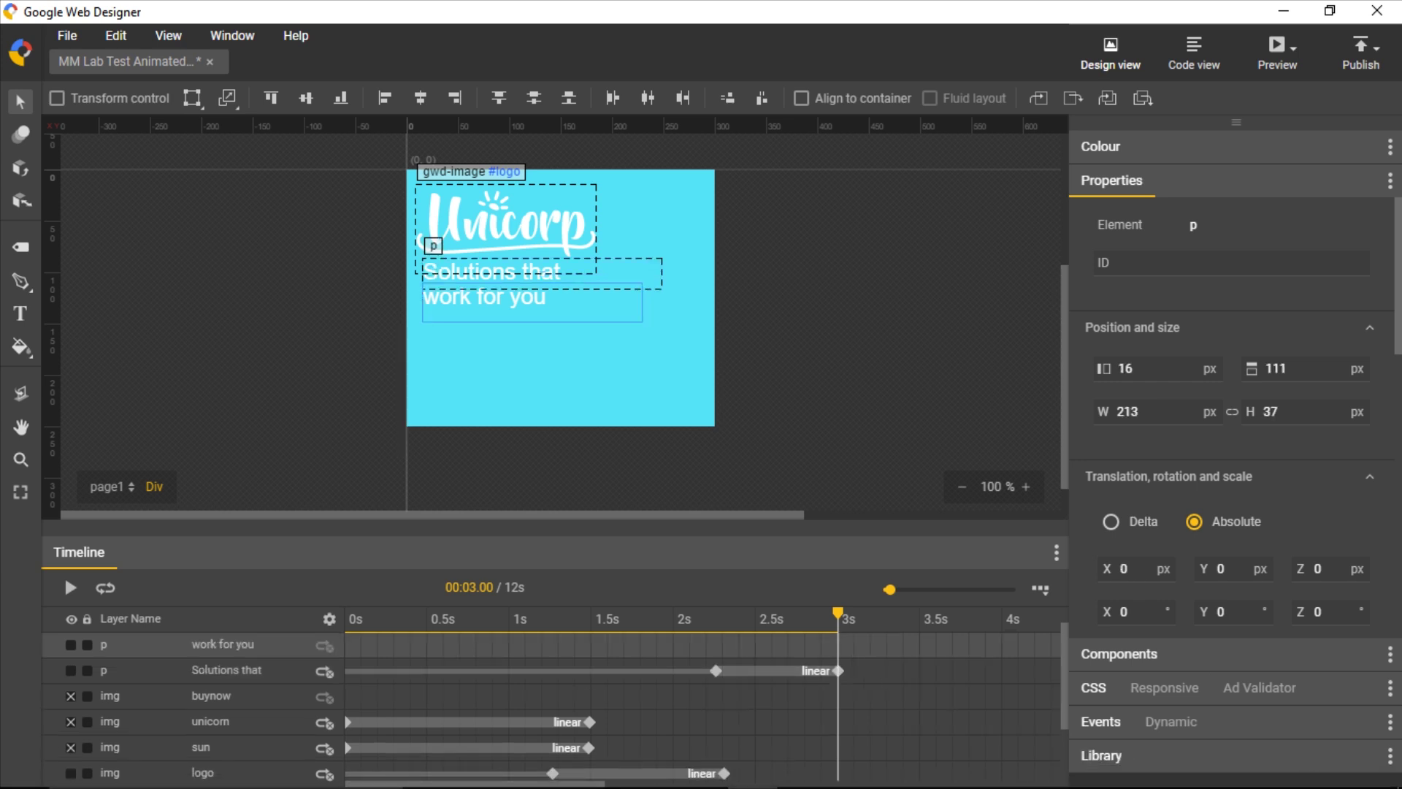
pyautogui.rightClick(919, 646)
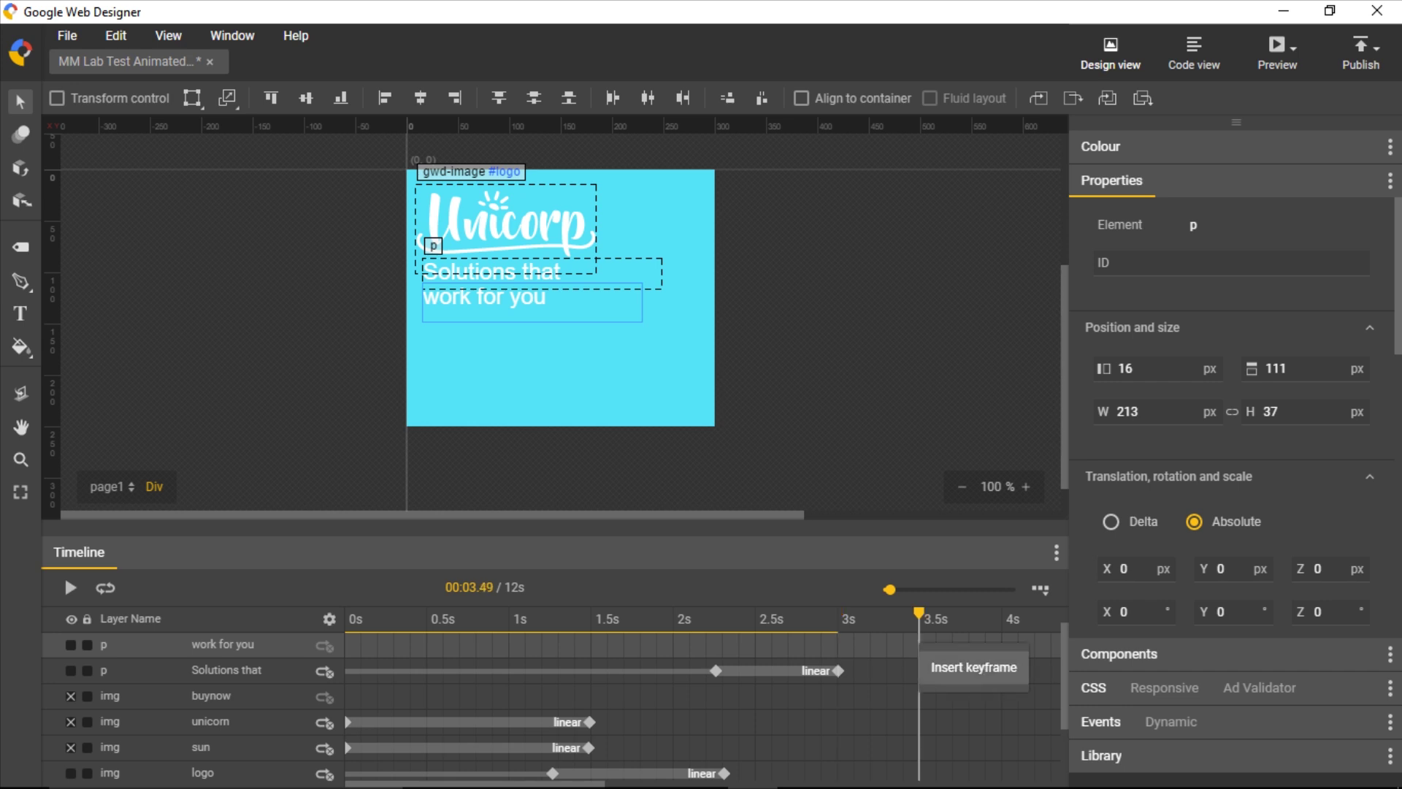
pyautogui.click(964, 667)
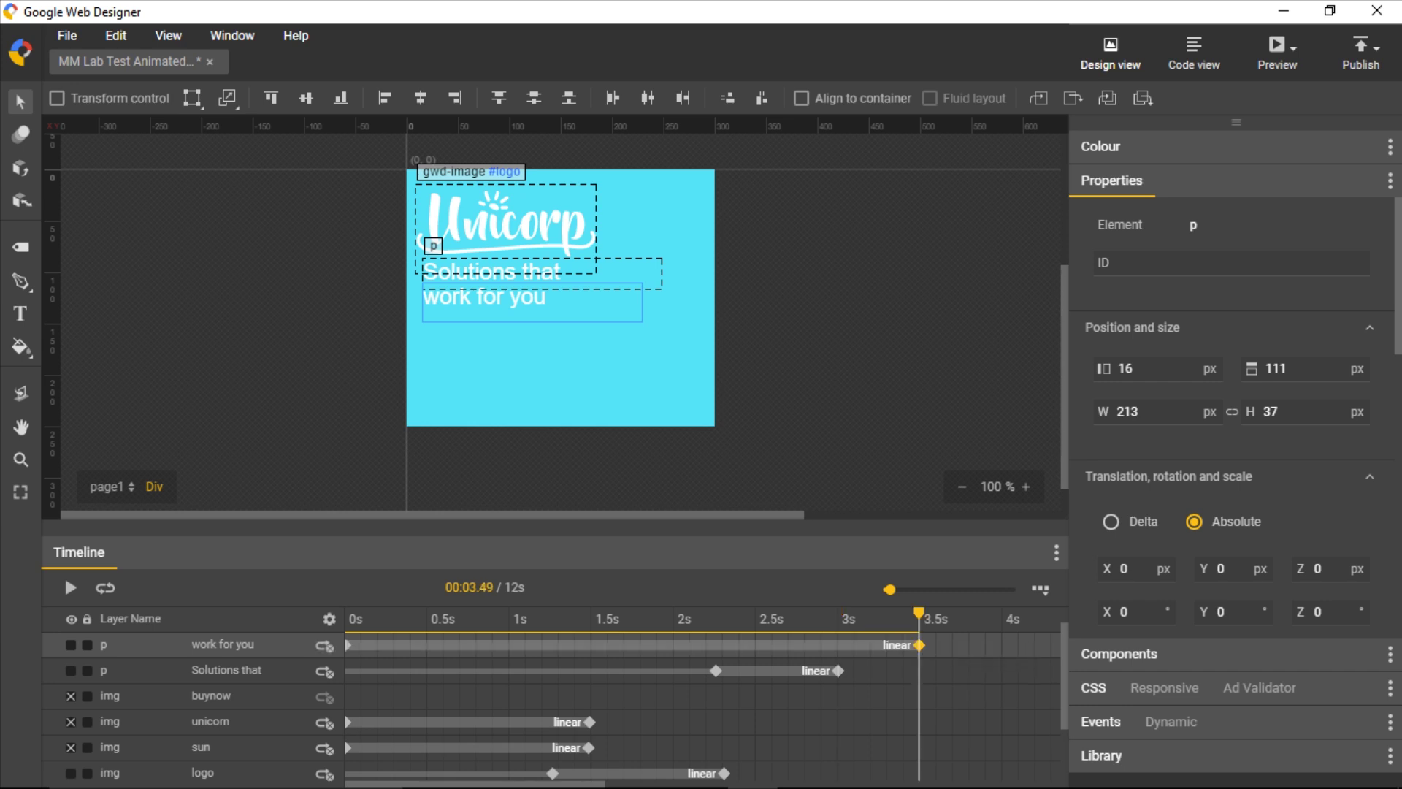
pyautogui.moveTo(352, 645); pyautogui.dragTo(807, 645)
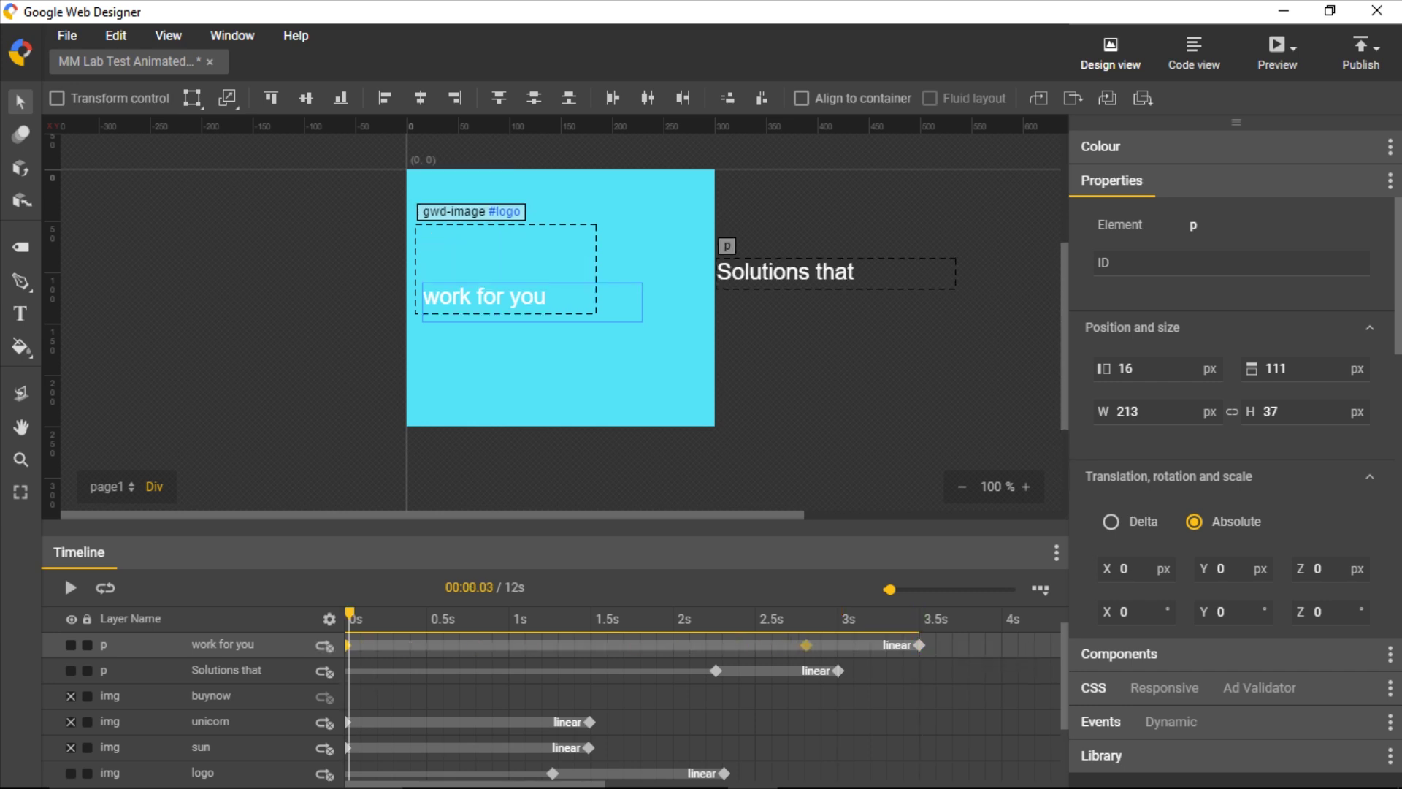
pyautogui.click(807, 645)
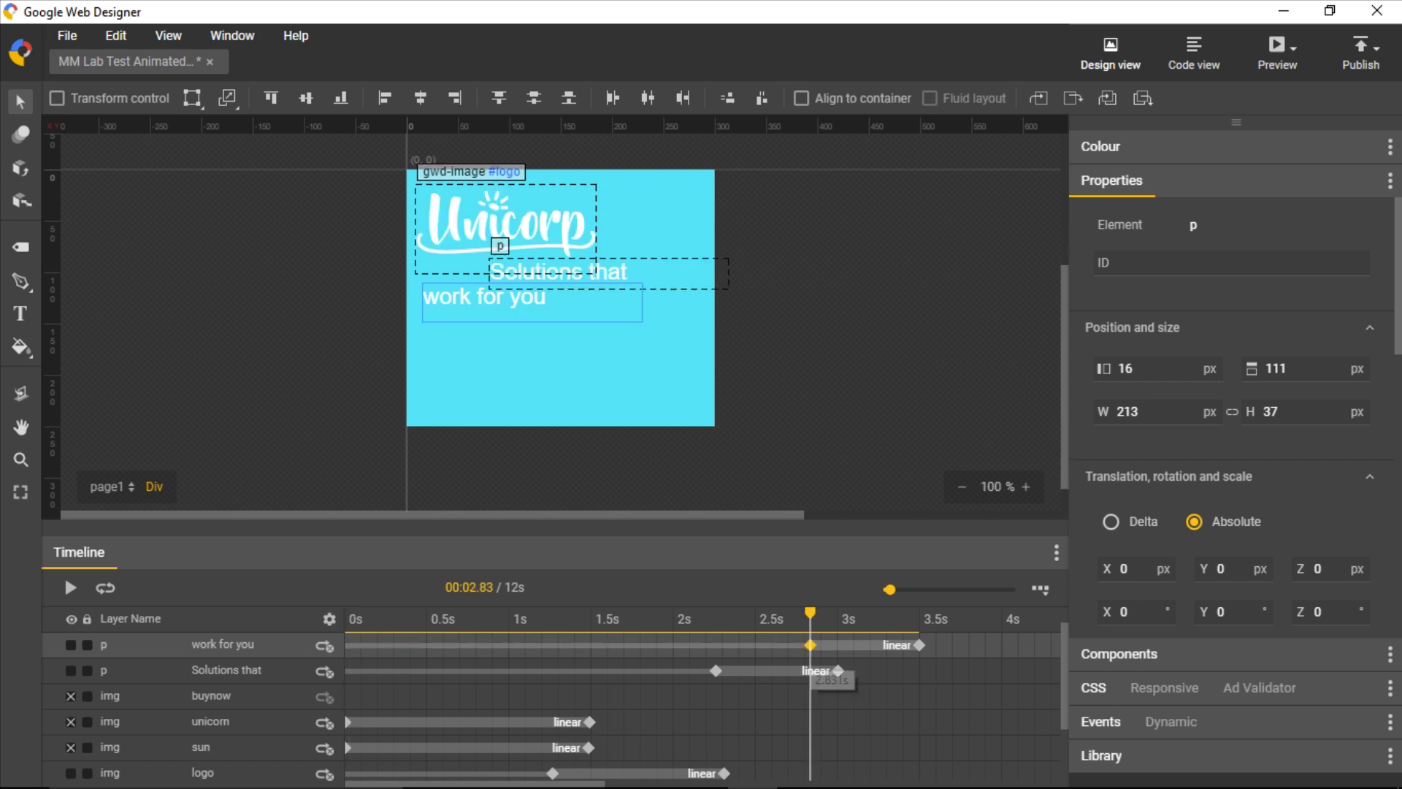
# Move "work for you" beyond the banner's right edge to 301 px left at 2.83 s, and back by an X translation of -285 px at 3.49 s
pyautogui.moveTo(566, 292); pyautogui.dragTo(859, 291)
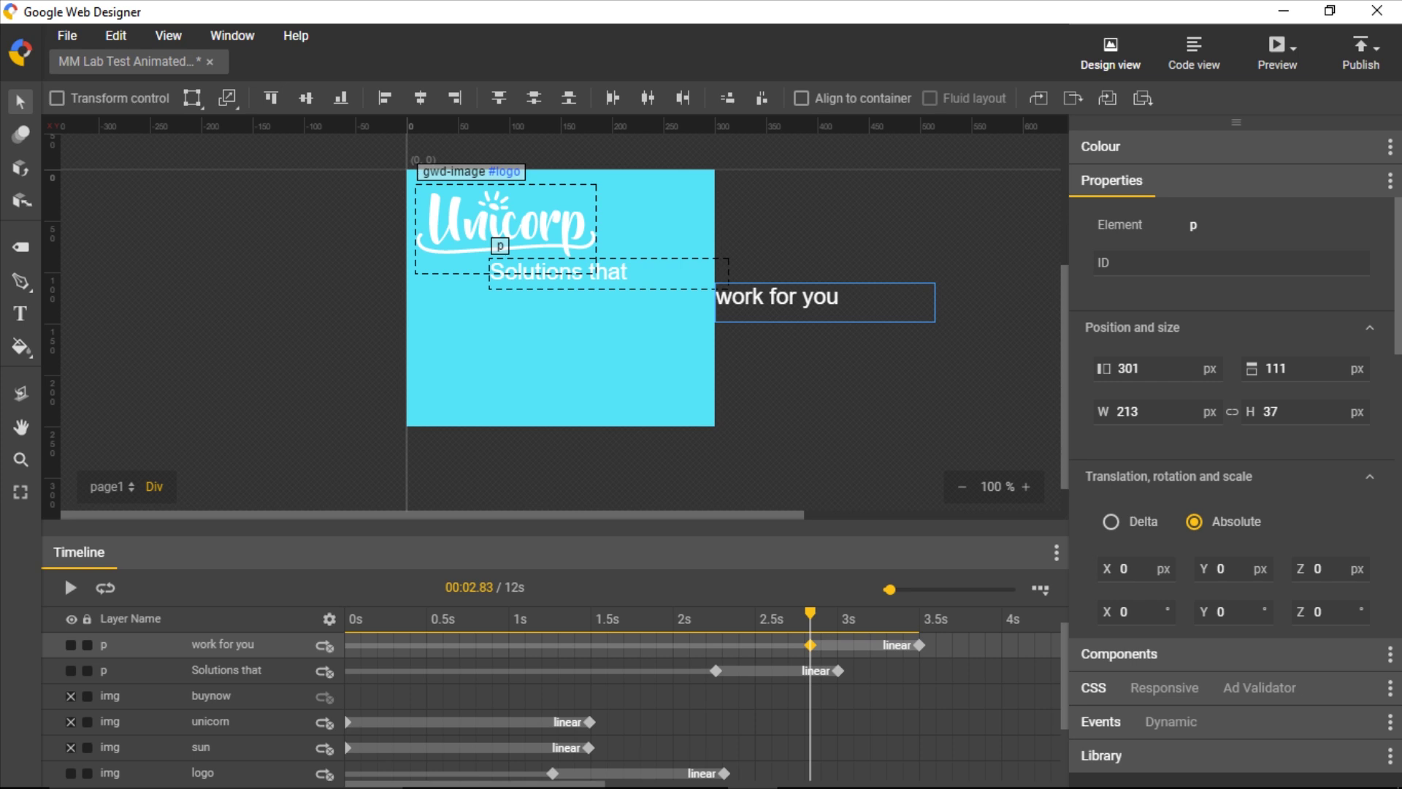
pyautogui.click(920, 645)
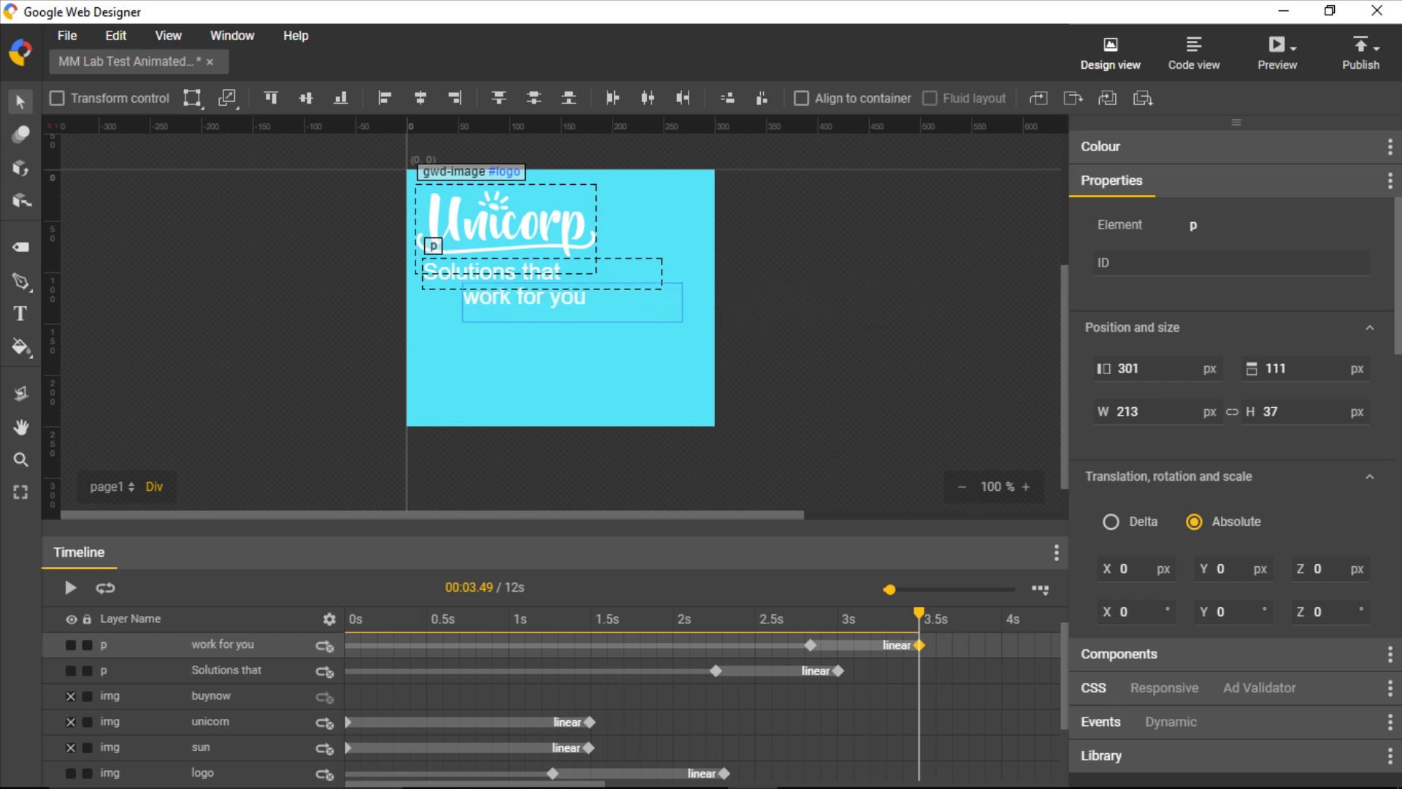
pyautogui.click(487, 296)
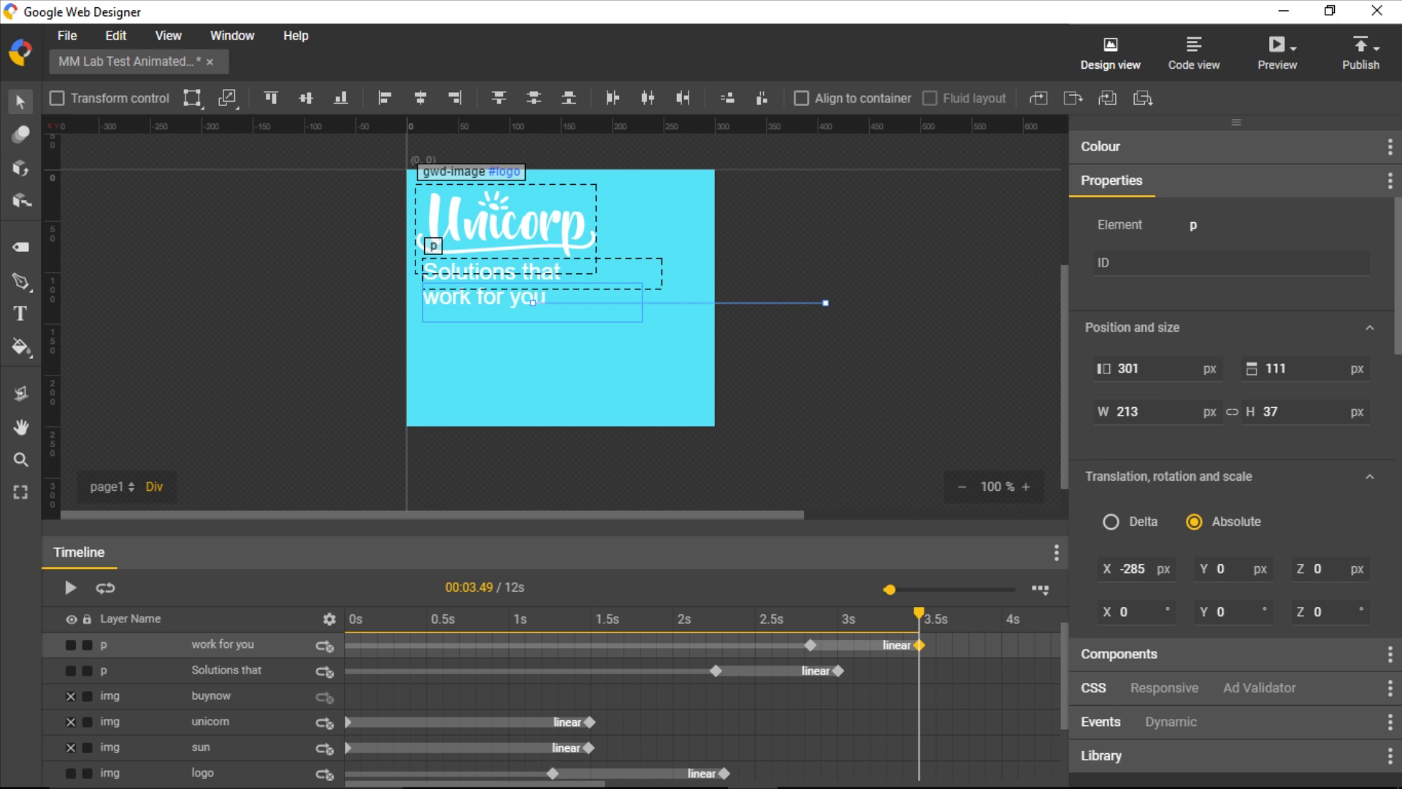
# Hide both text layers and show the buynow layer
pyautogui.hotkey('ctrl', 'z')
pyautogui.hotkey('ctrl', 'z')
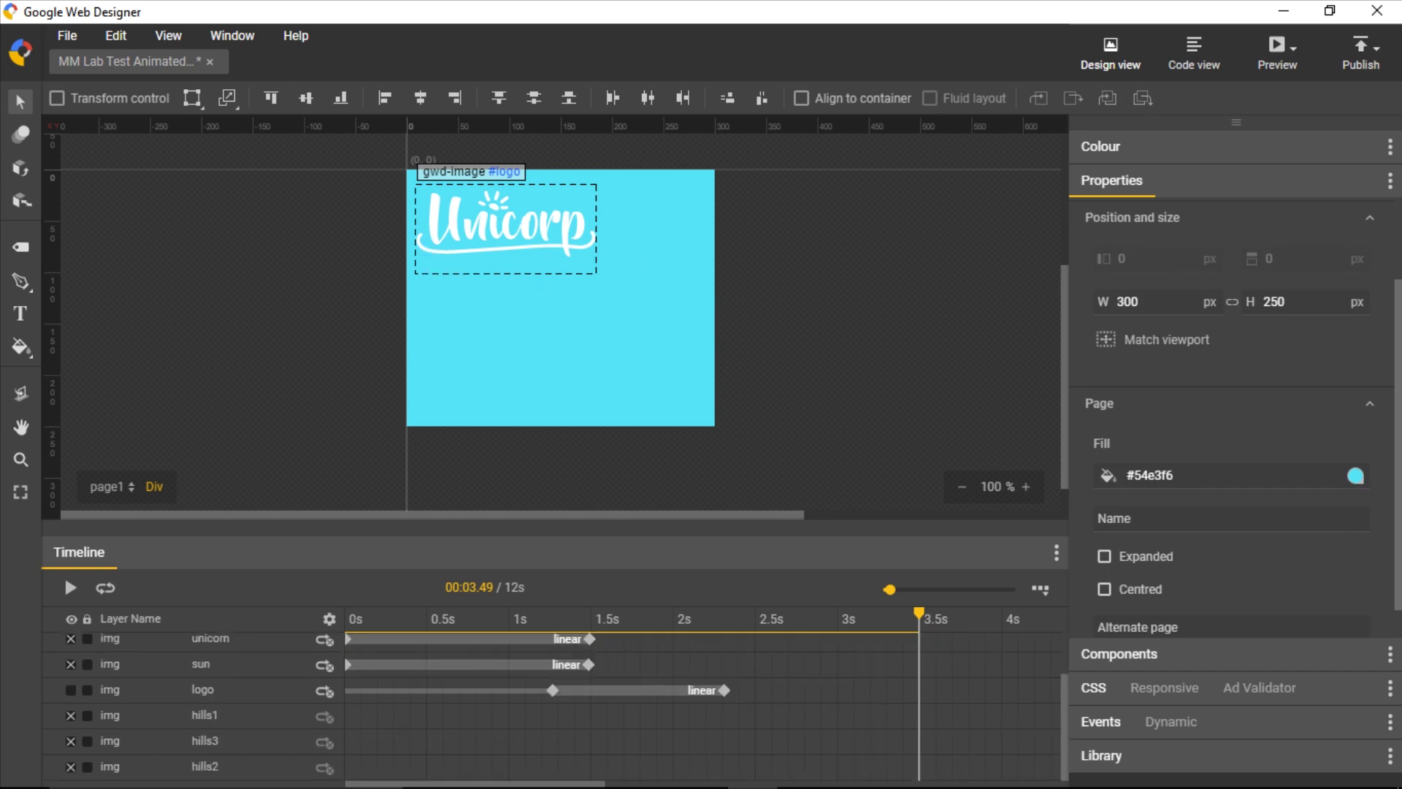
pyautogui.scroll(1, 73, 719)
pyautogui.scroll(-1, 73, 719)
pyautogui.scroll(1, 73, 719)
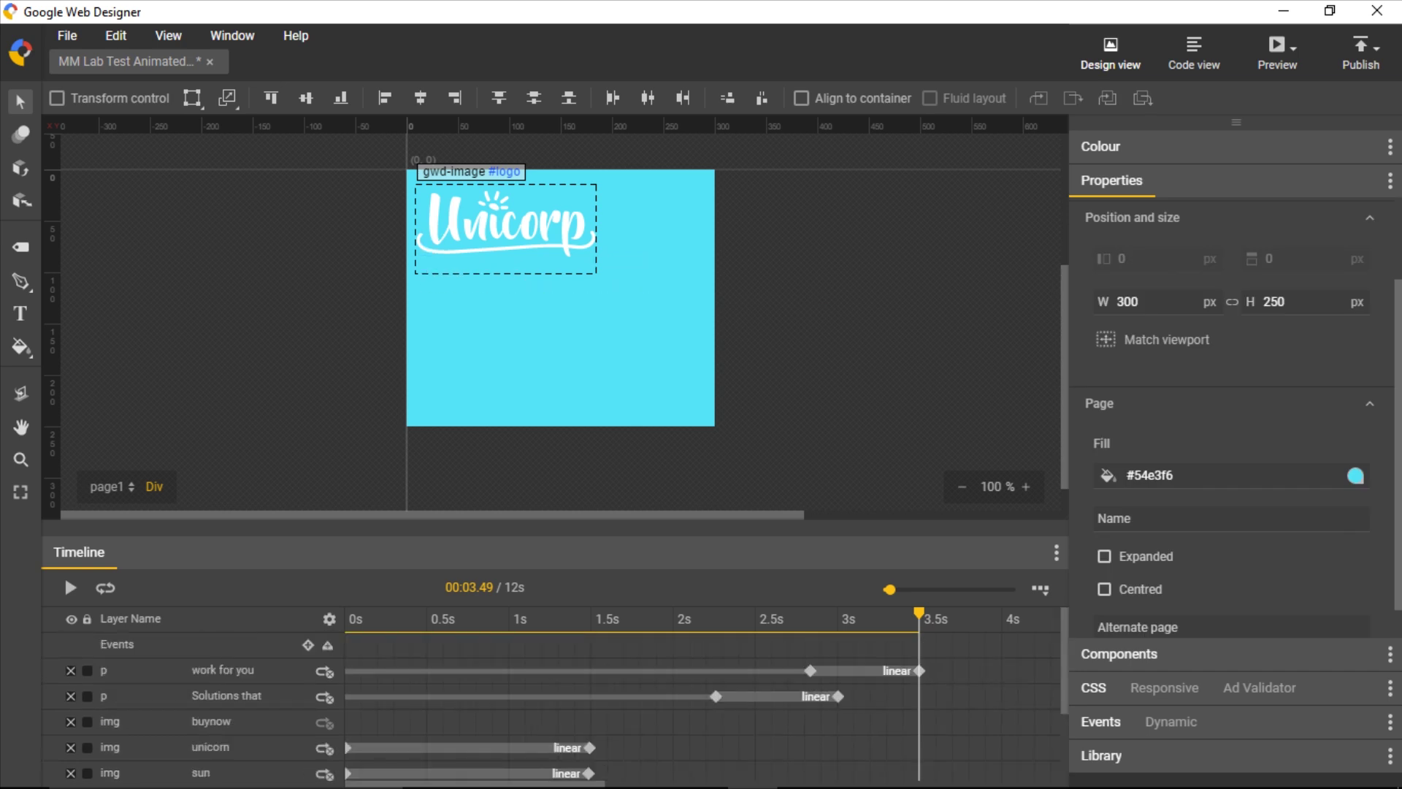
pyautogui.click(70, 721)
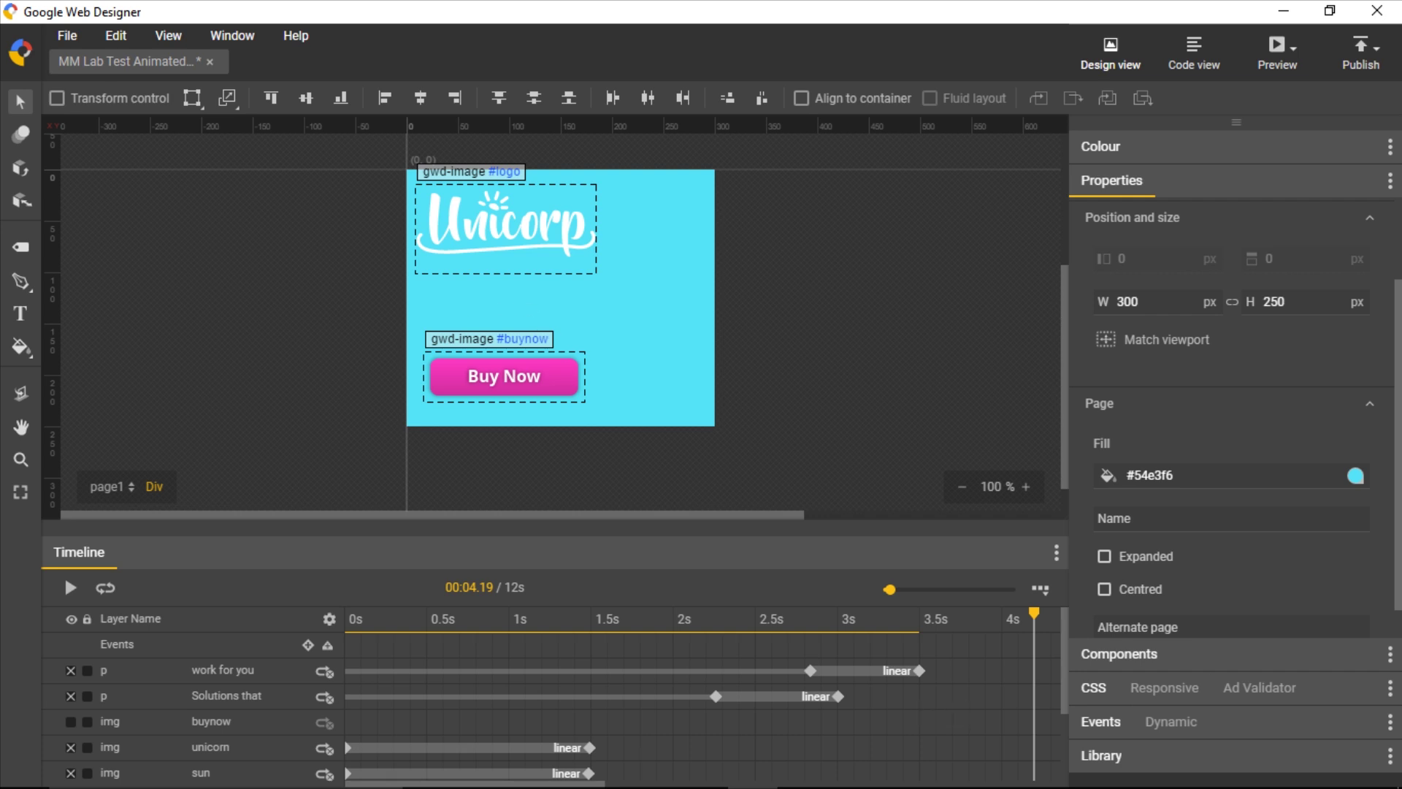
pyautogui.click(1033, 696)
pyautogui.rightClick(1033, 700)
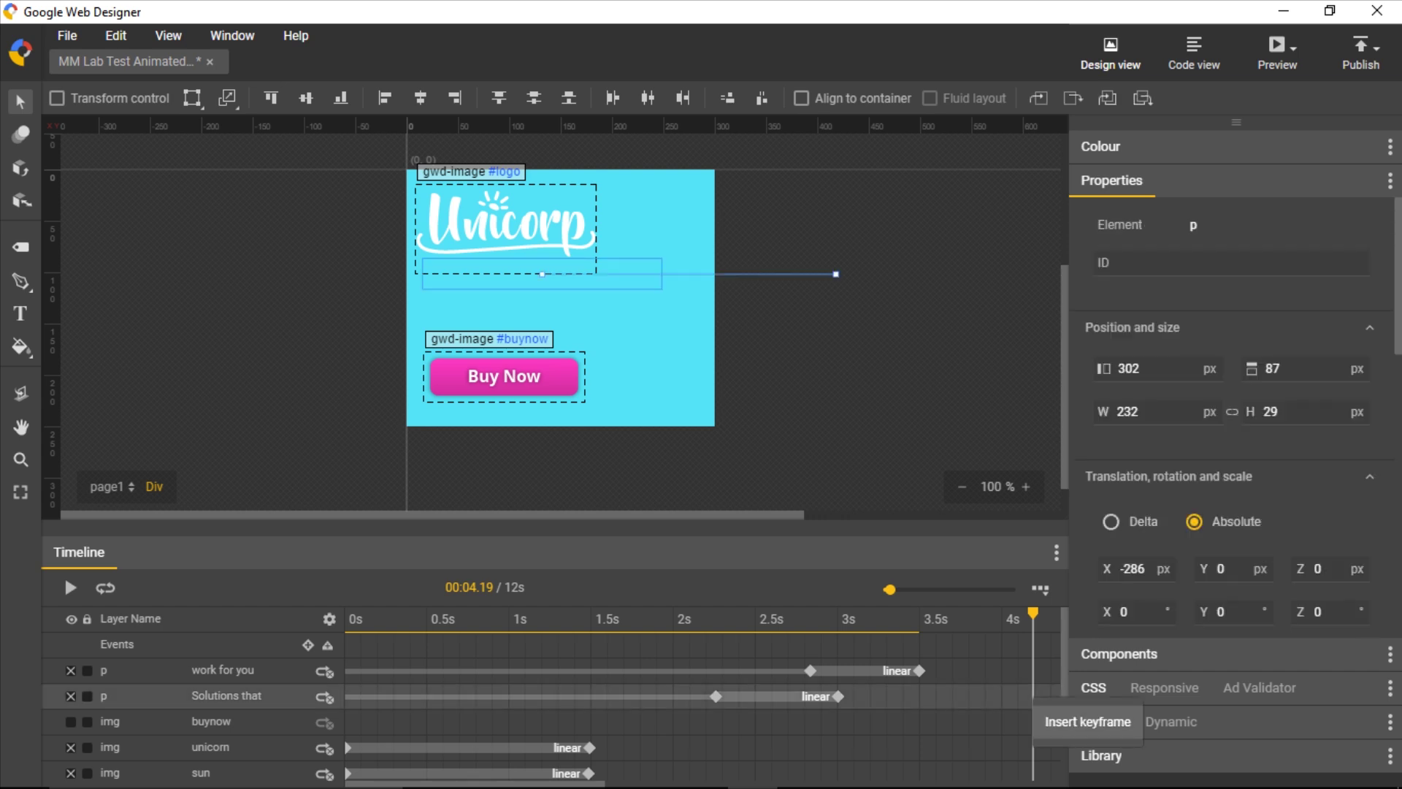
pyautogui.click(1081, 721)
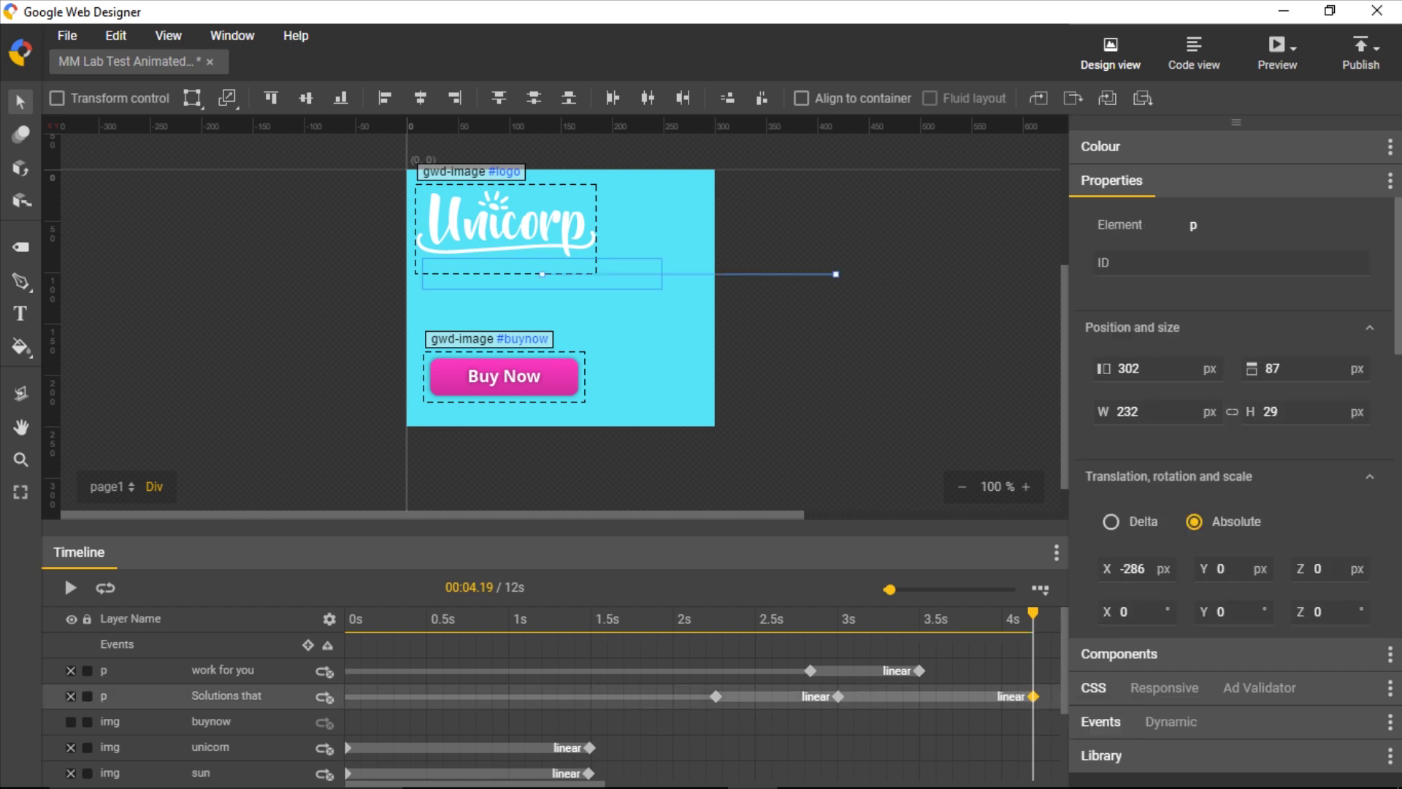
pyautogui.press('Delete')
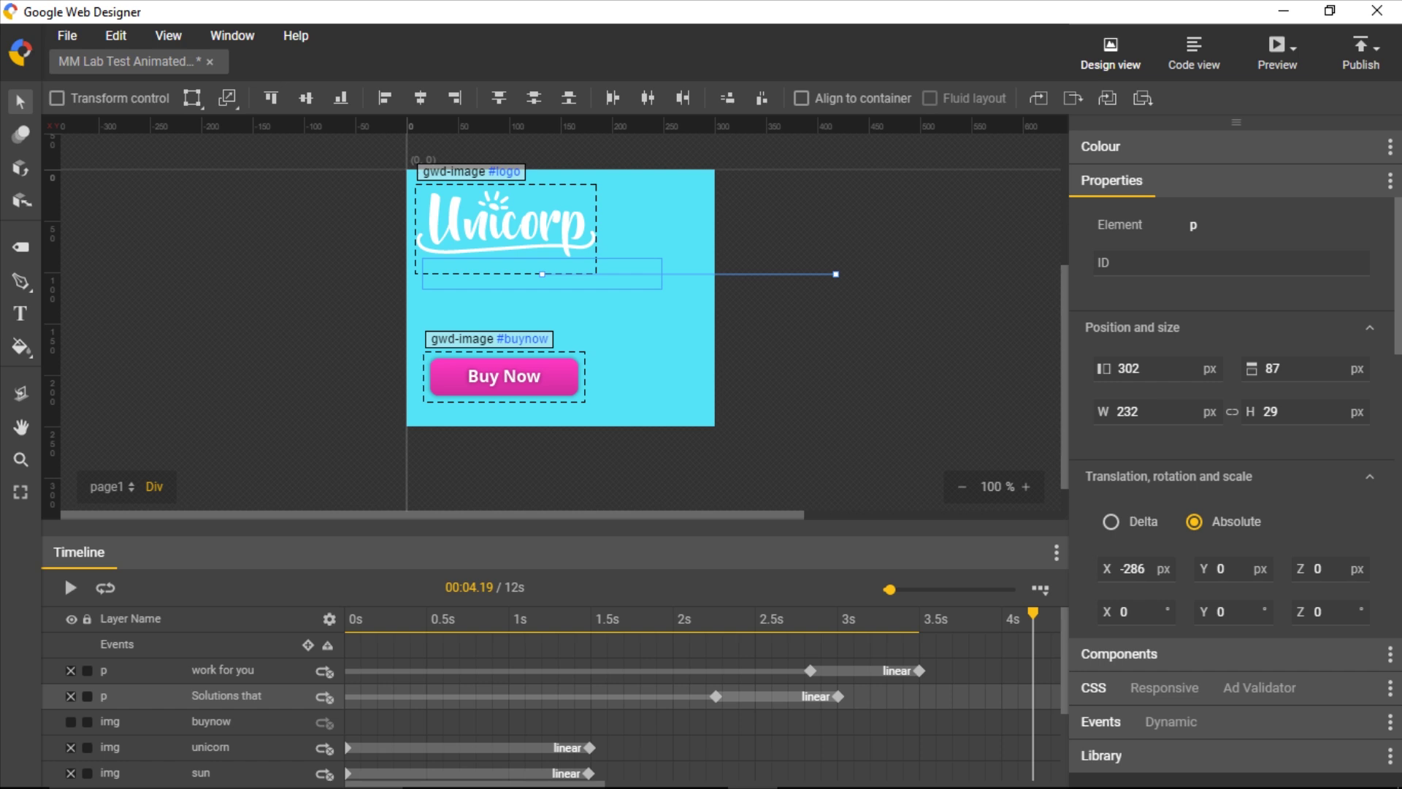
# Insert a keyframe at 4.19 s on the buynow layer and shift its start keyframe to 3.50 s
pyautogui.click(1032, 722)
pyautogui.rightClick(1033, 724)
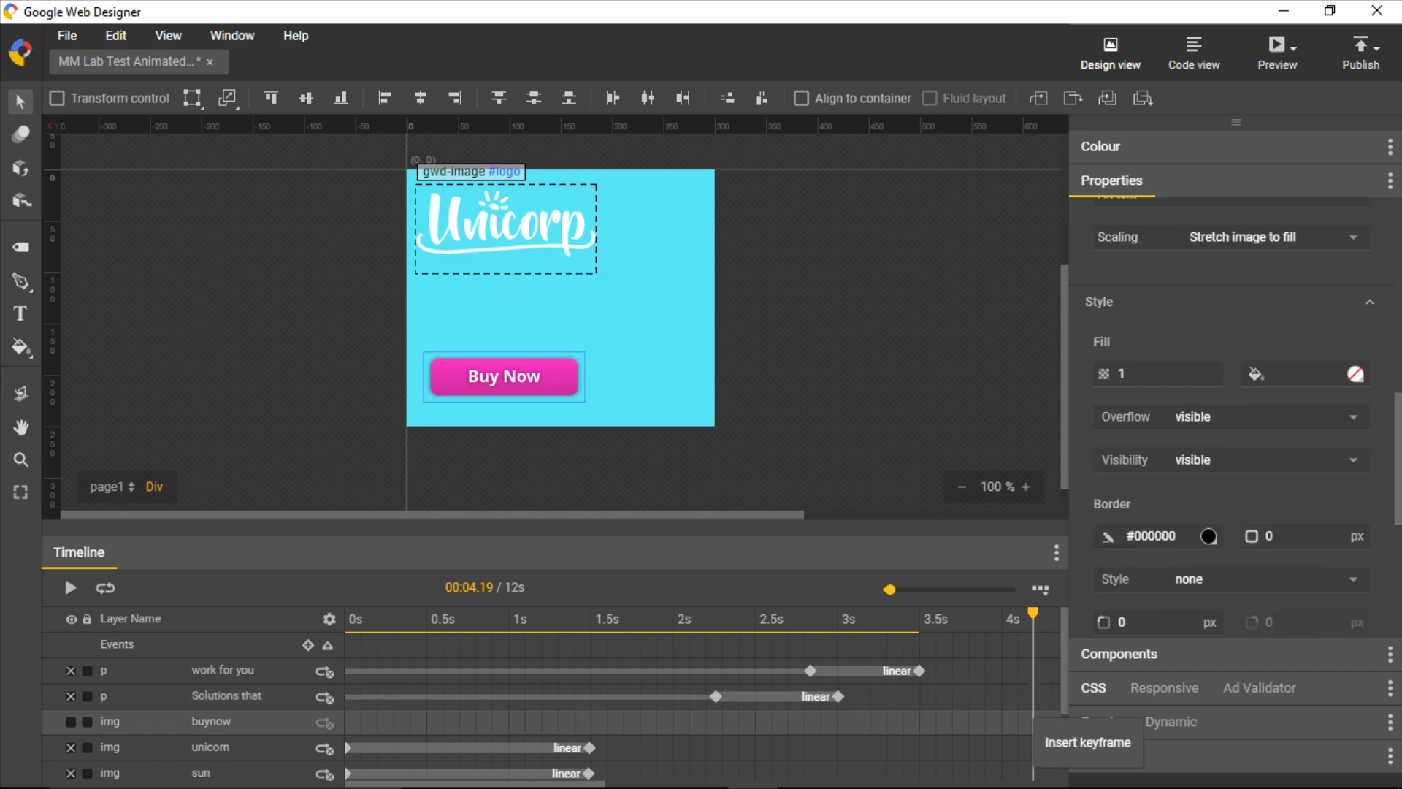
pyautogui.click(1081, 741)
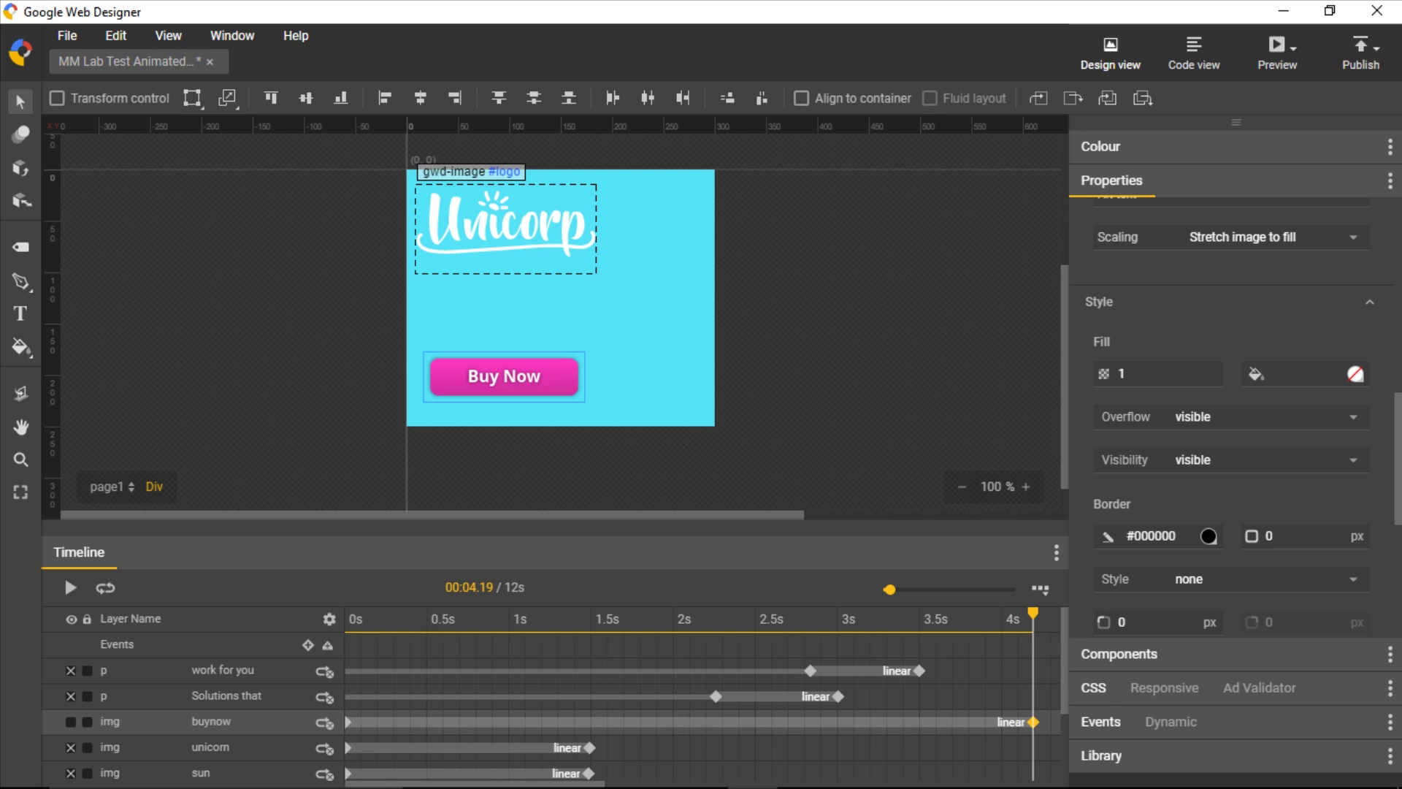
pyautogui.moveTo(348, 721); pyautogui.dragTo(920, 722)
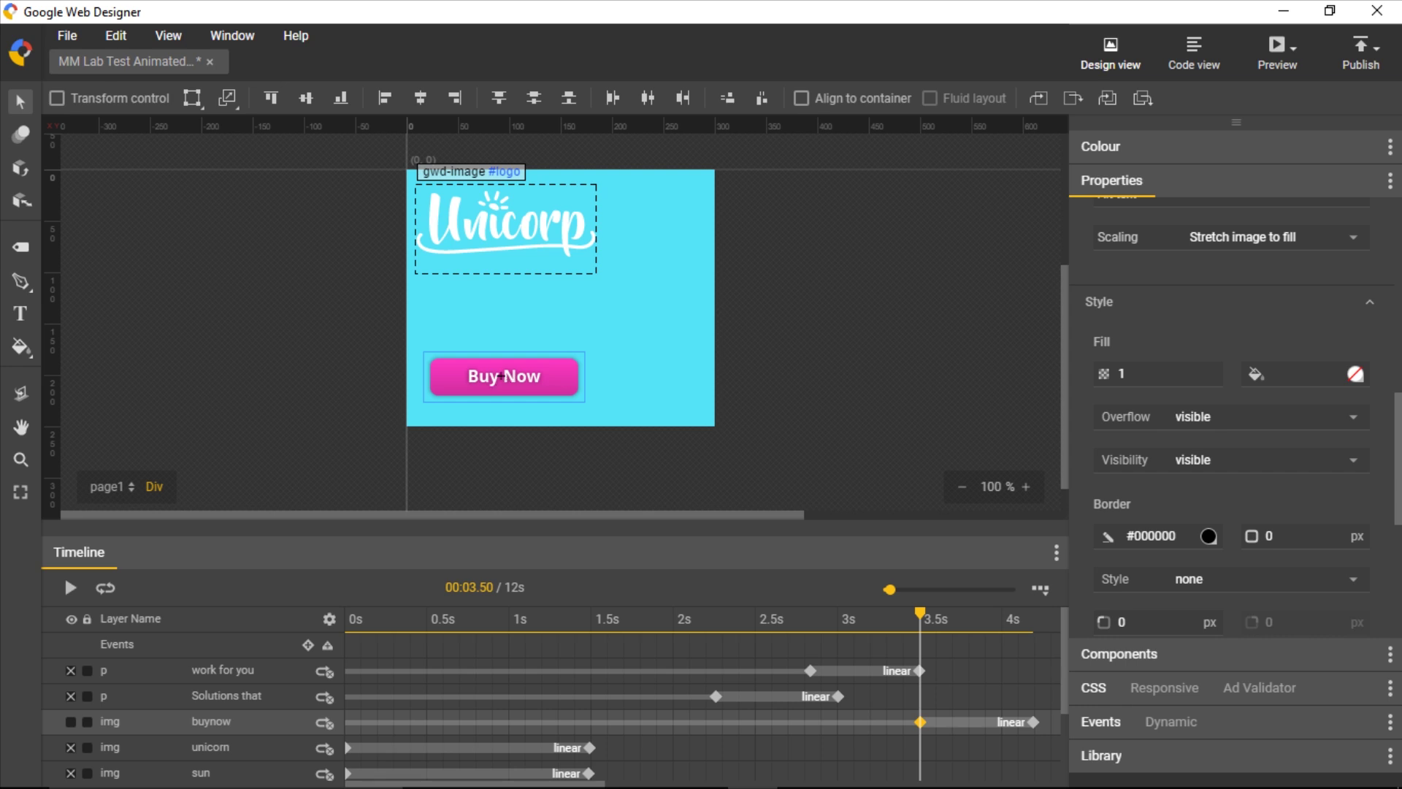
# Move the Buy Now button below the banner's lower edge at 3.50 s, and back up inside the banner at 4.19 s
pyautogui.moveTo(502, 376); pyautogui.dragTo(504, 455)
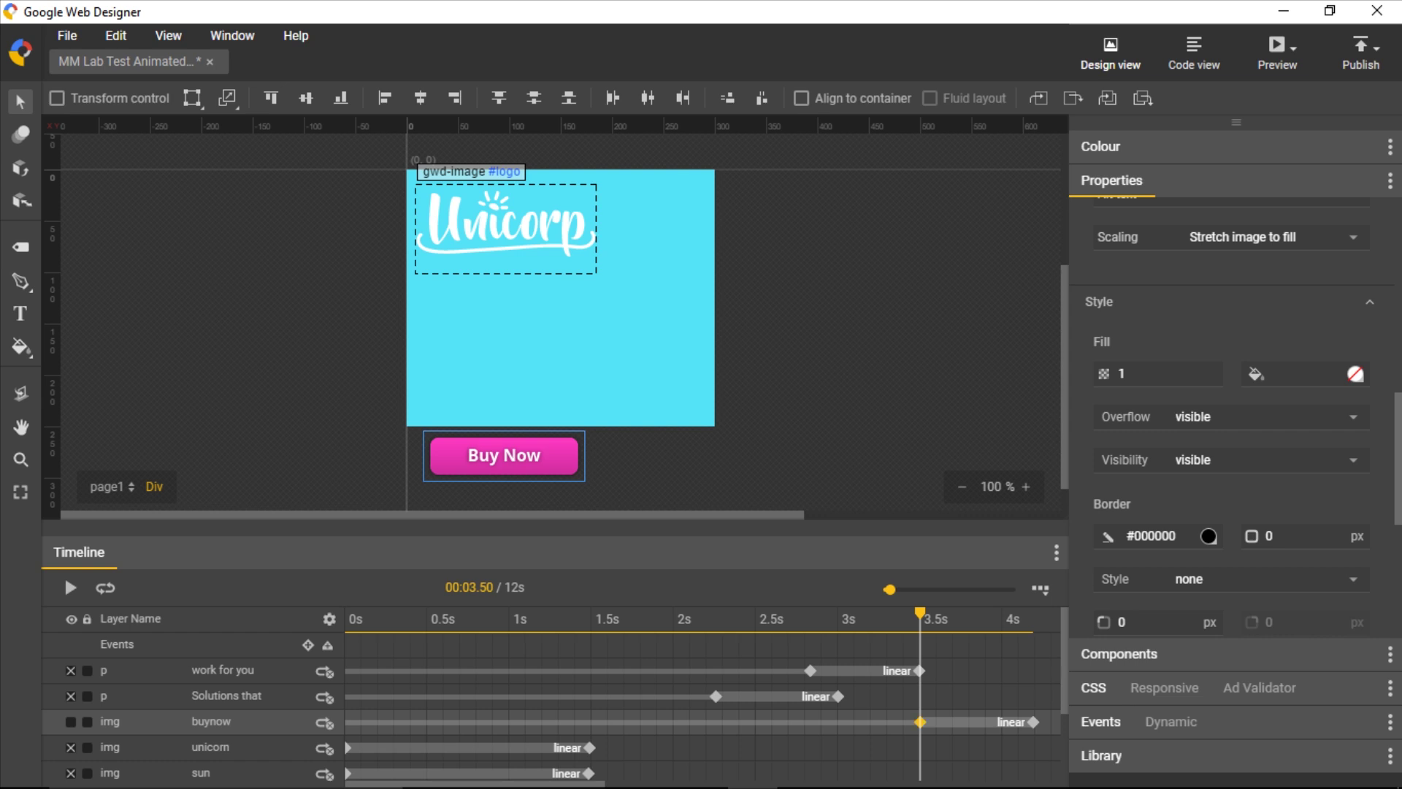
pyautogui.click(1033, 721)
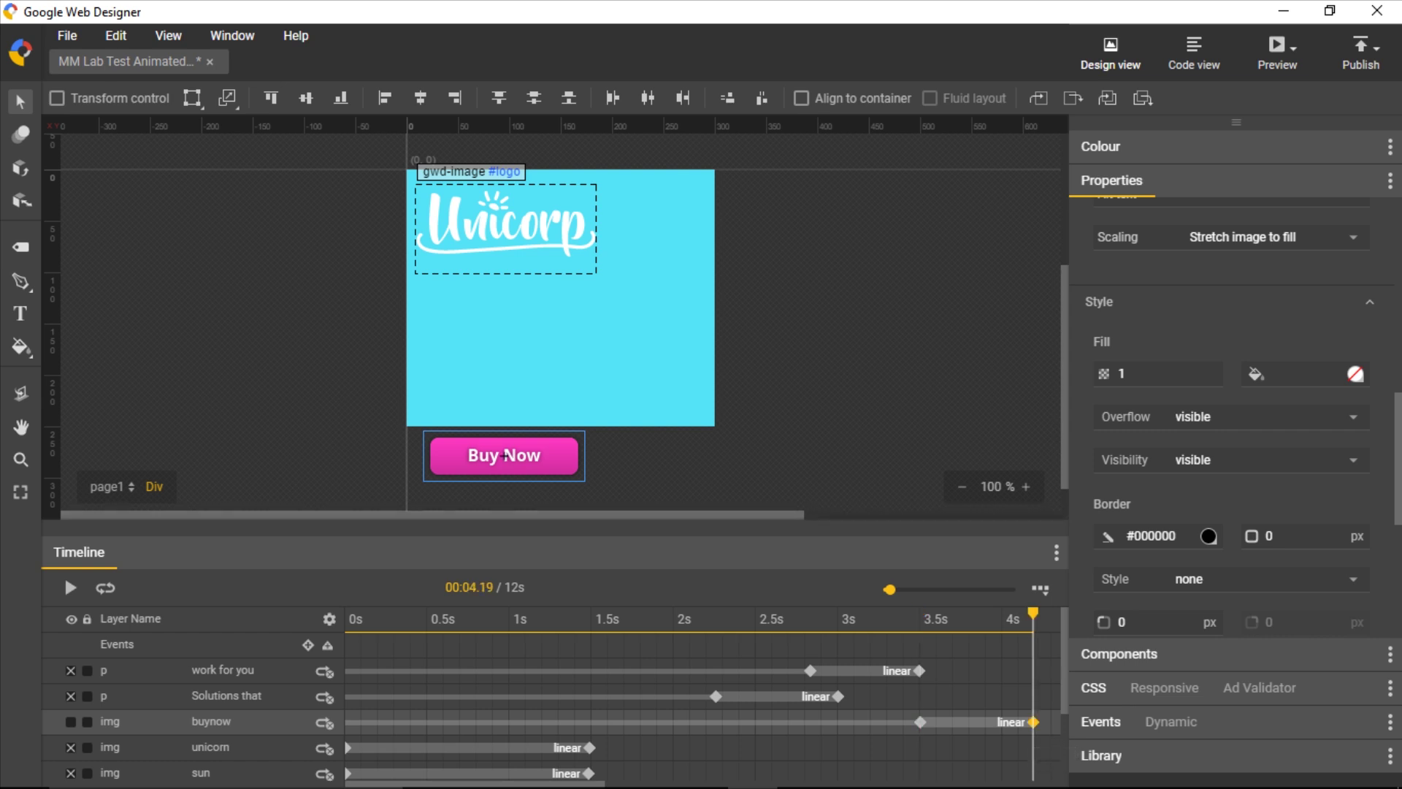
pyautogui.moveTo(504, 455); pyautogui.dragTo(504, 372)
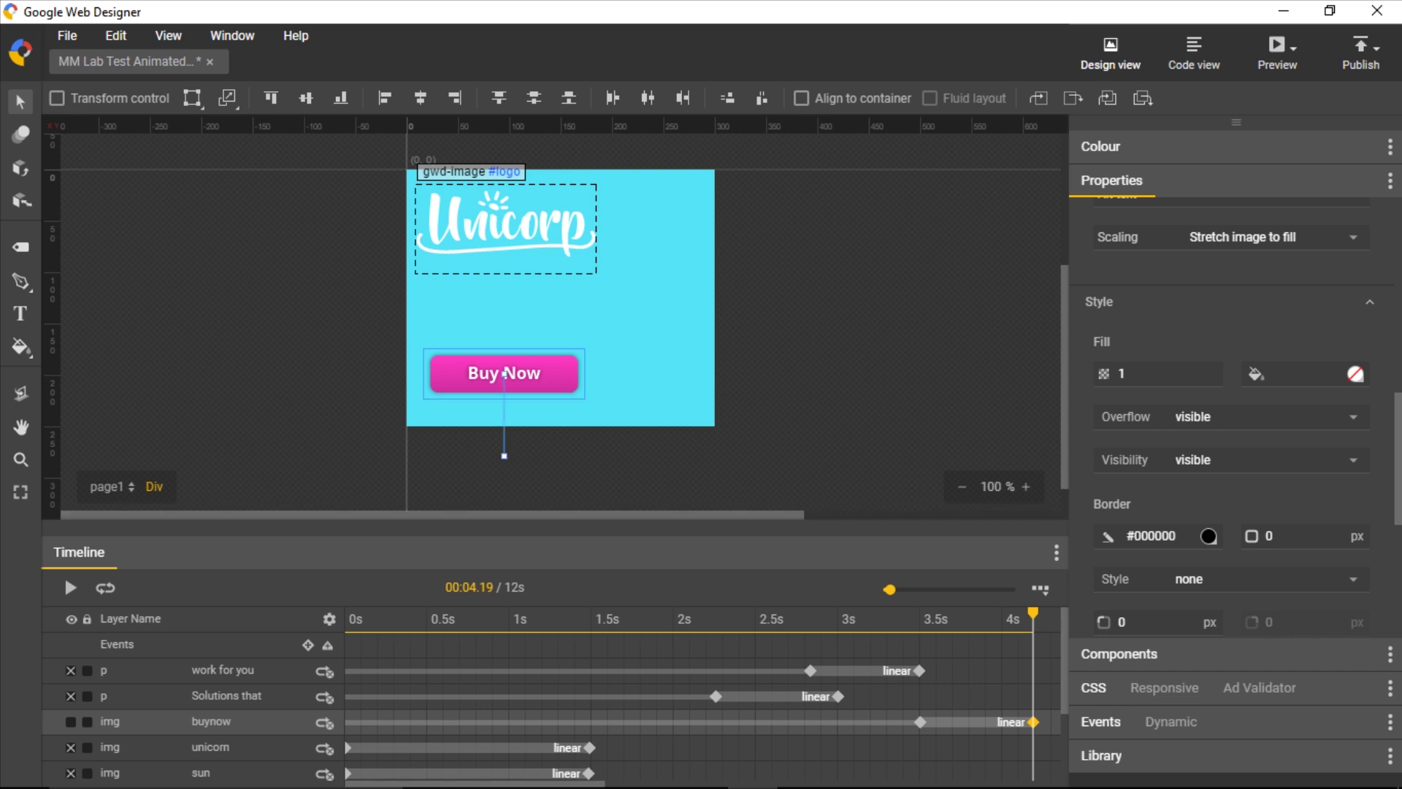
pyautogui.press('Escape')
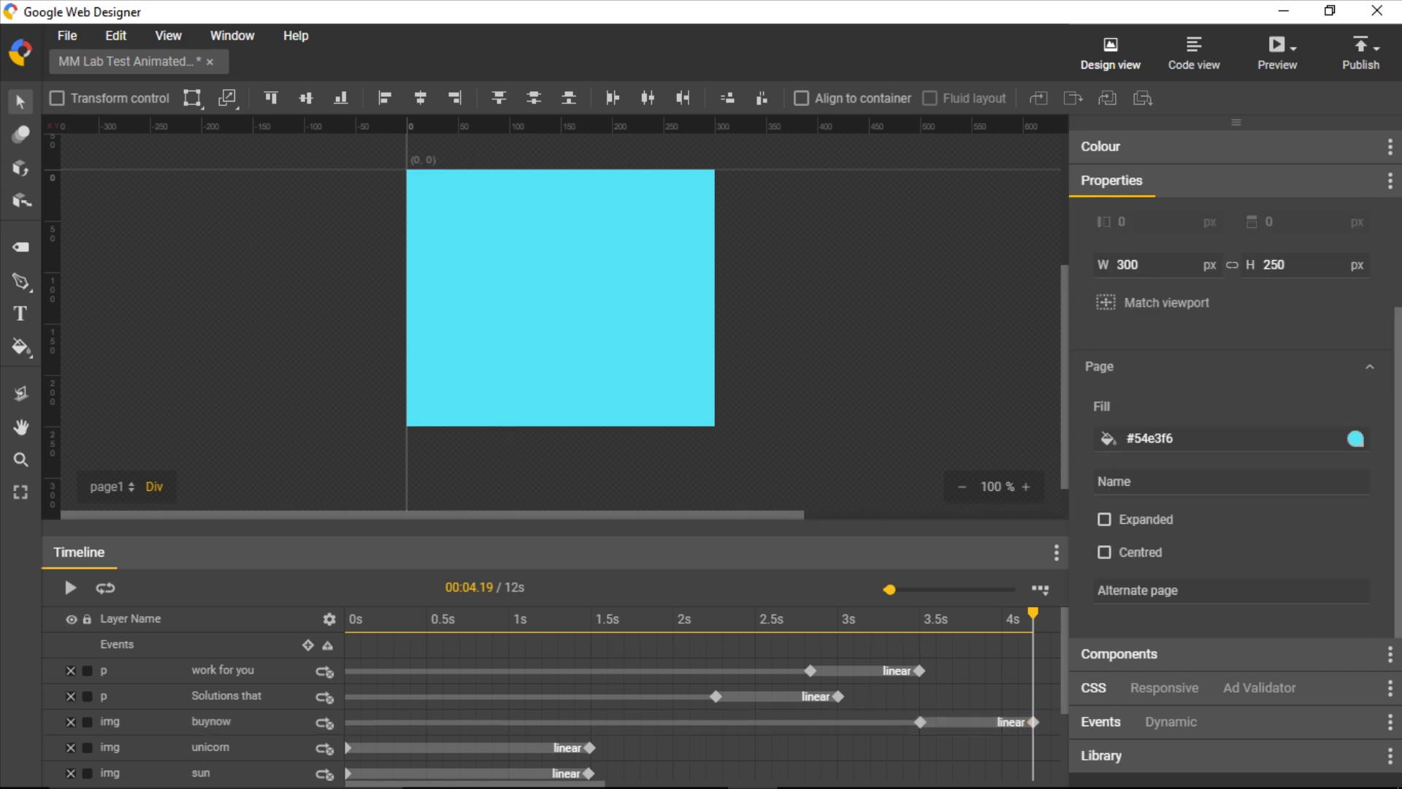
# Show all layers and preview the banner animation in the browser, returning to Google Web Designer
pyautogui.click(71, 619)
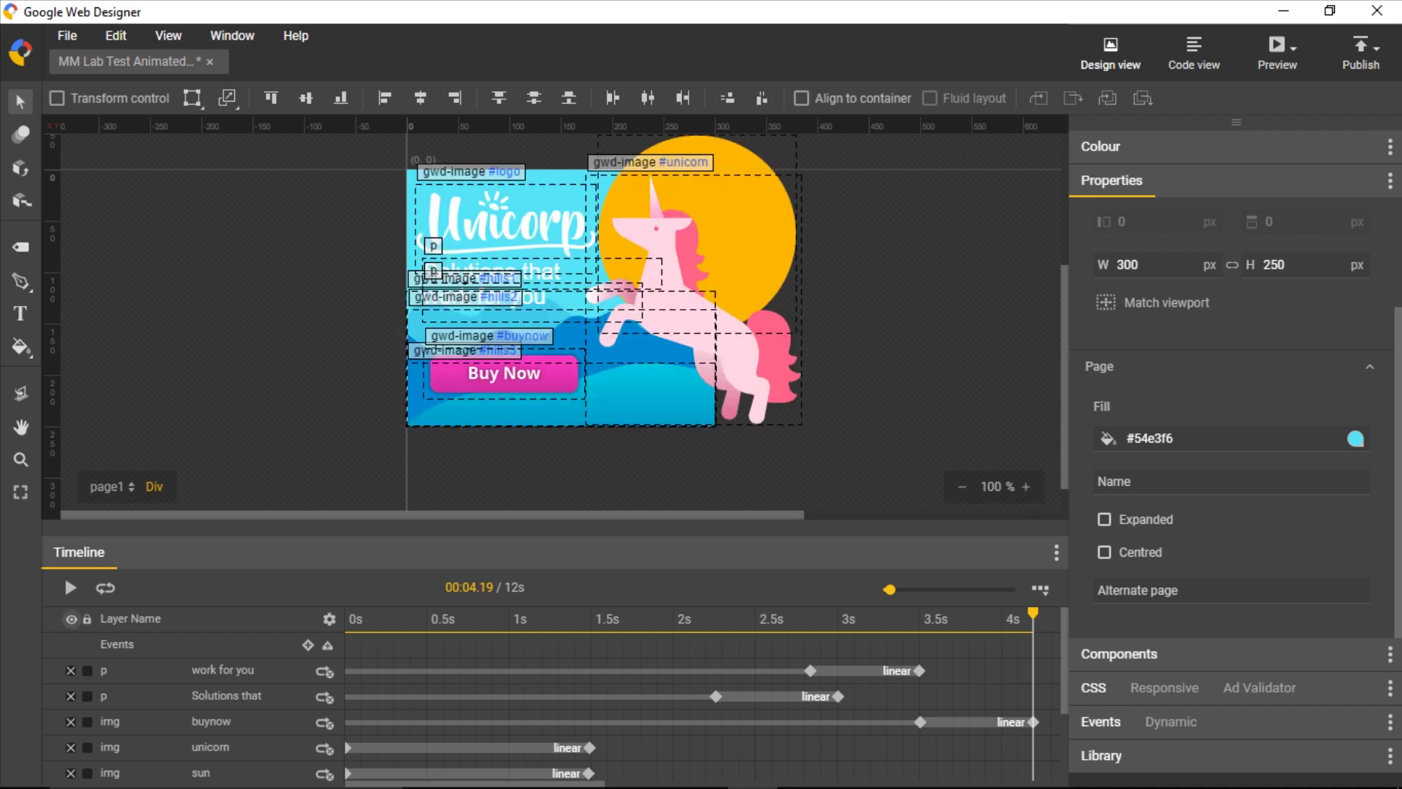
pyautogui.click(1277, 51)
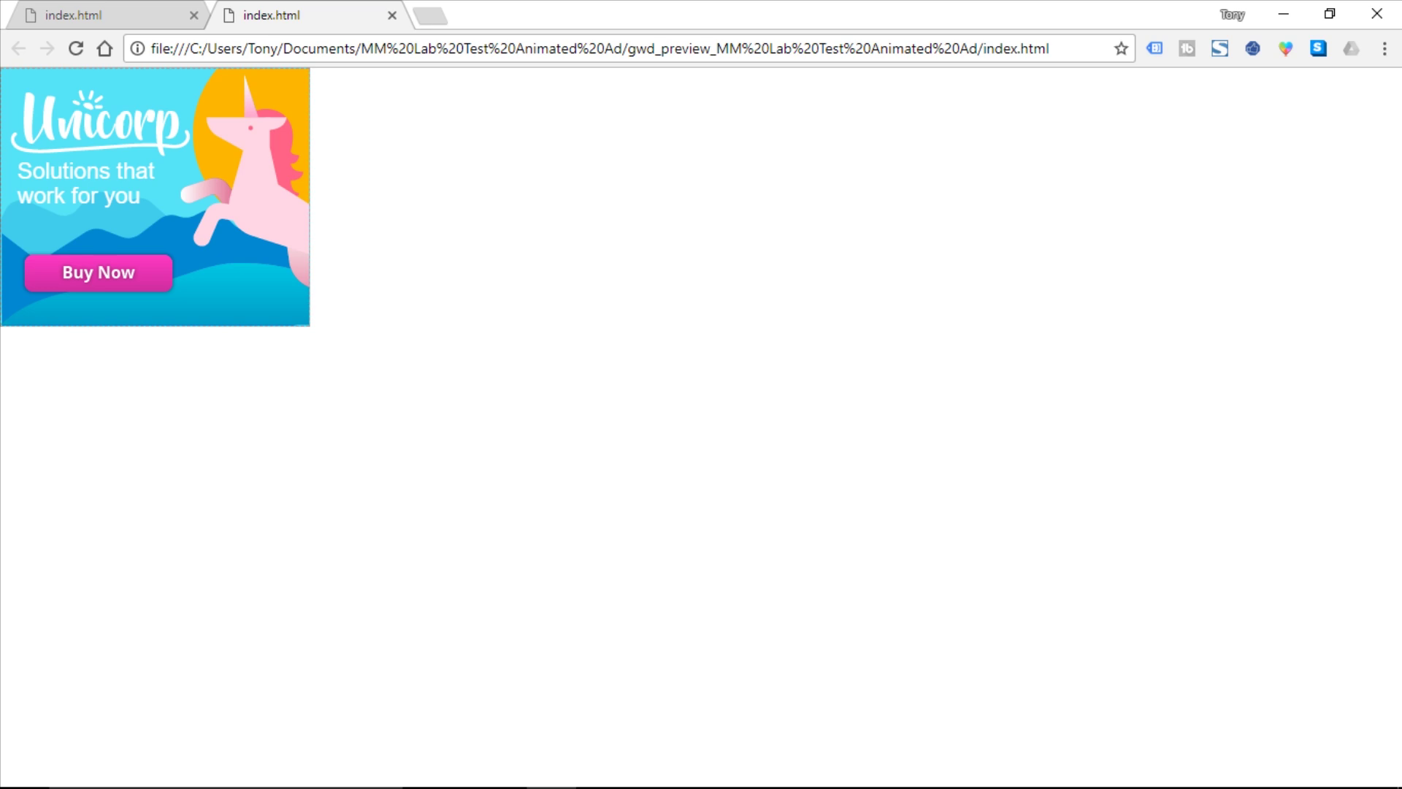
pyautogui.moveTo(551, 786)
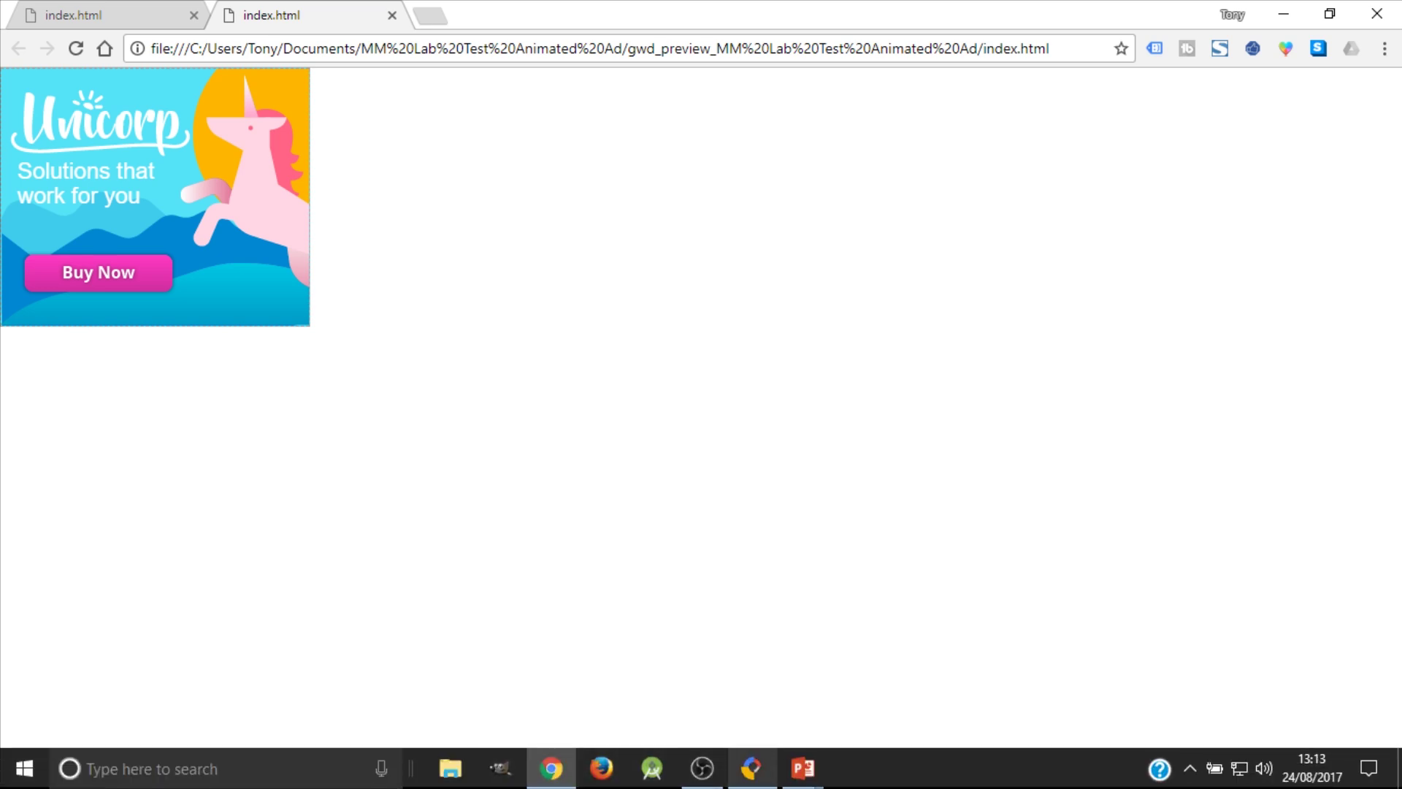
pyautogui.click(751, 768)
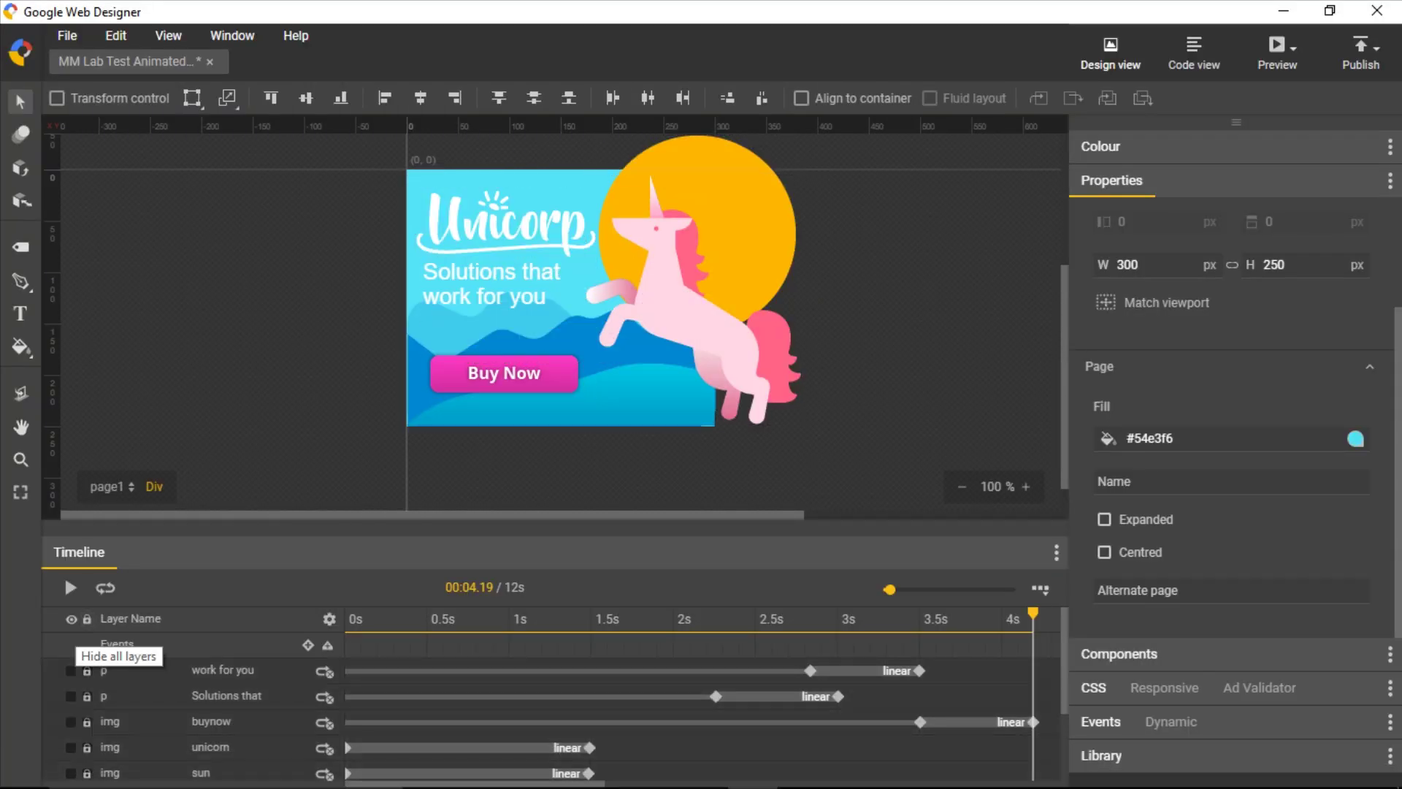
# Hide all layers except the buynow layer
pyautogui.click(71, 618)
pyautogui.scroll(-2, 190, 701)
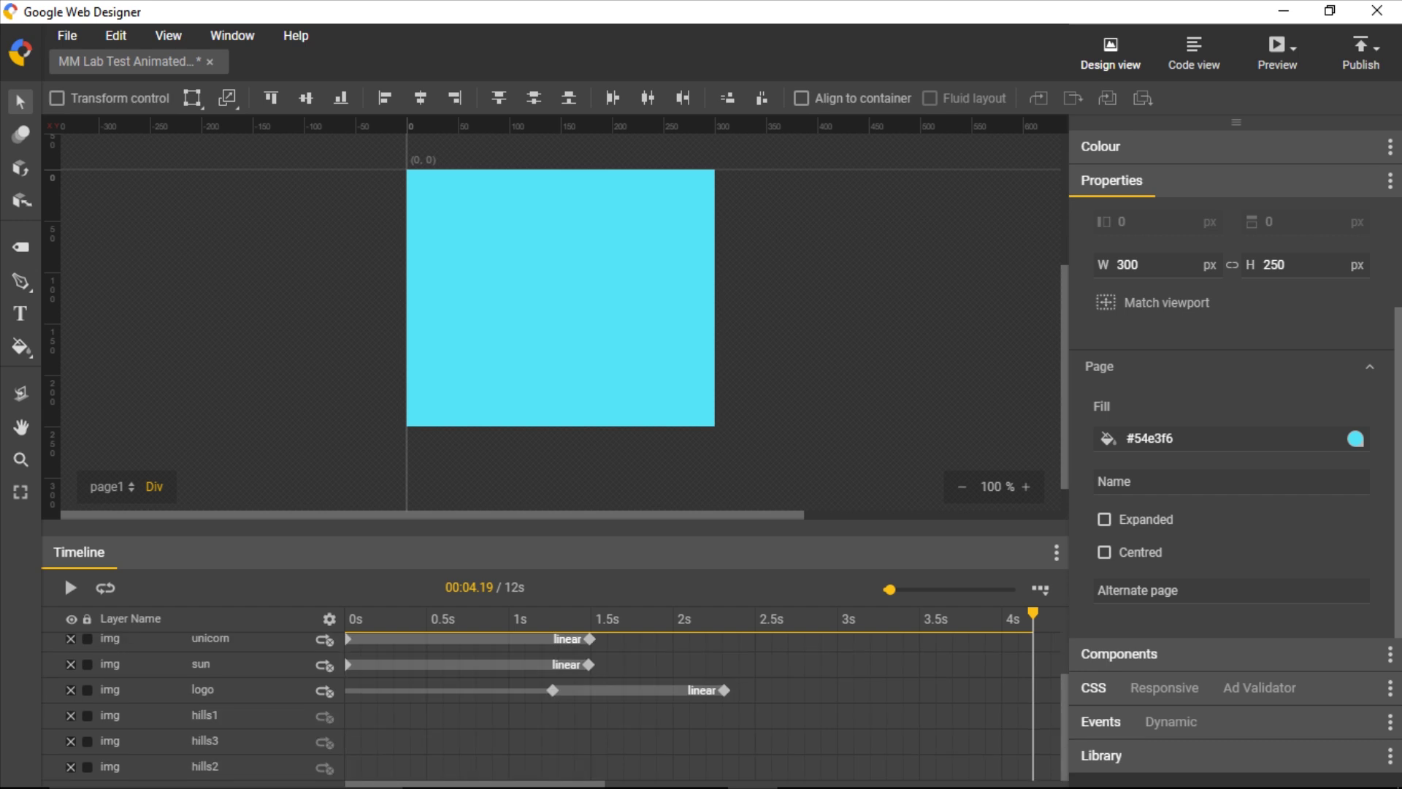
pyautogui.scroll(2, 190, 701)
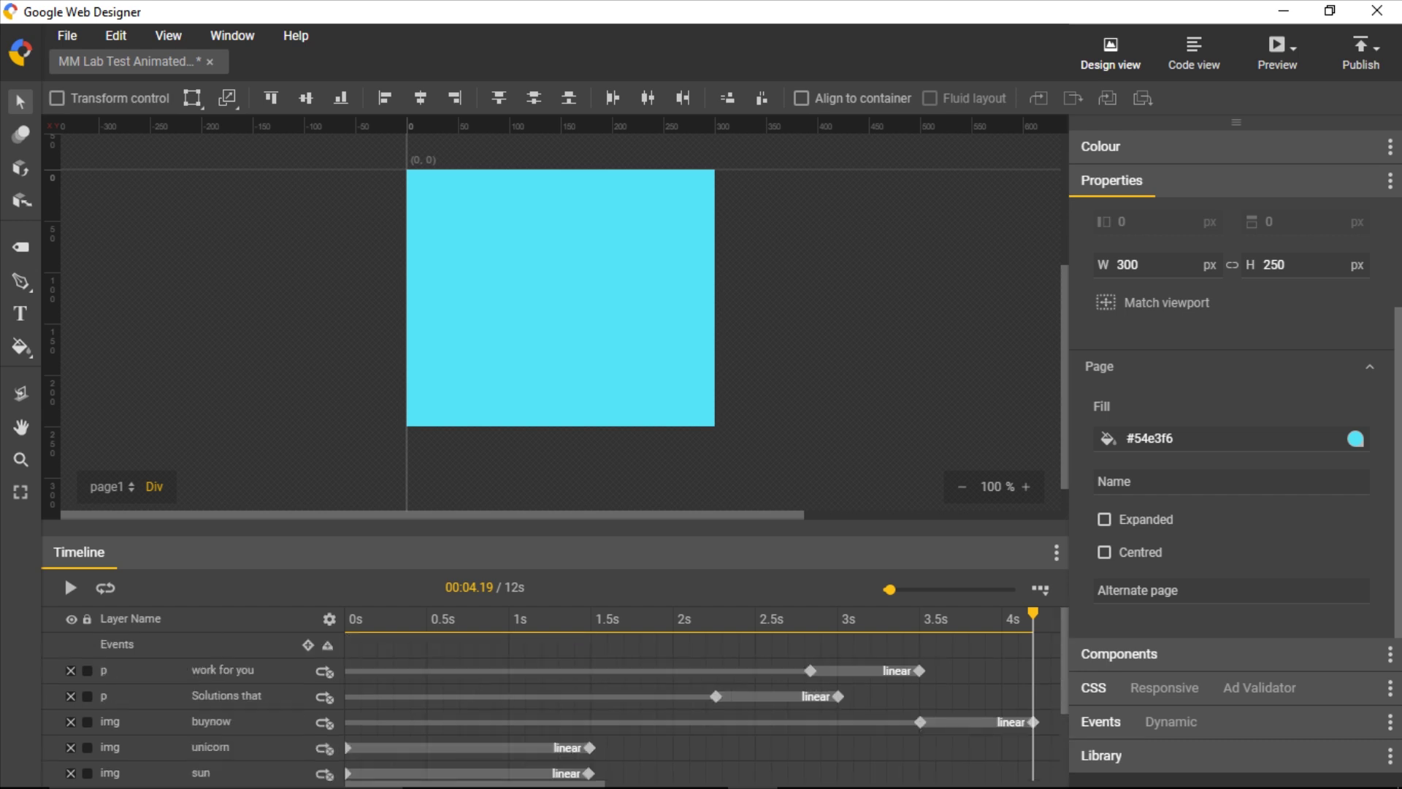
pyautogui.click(70, 721)
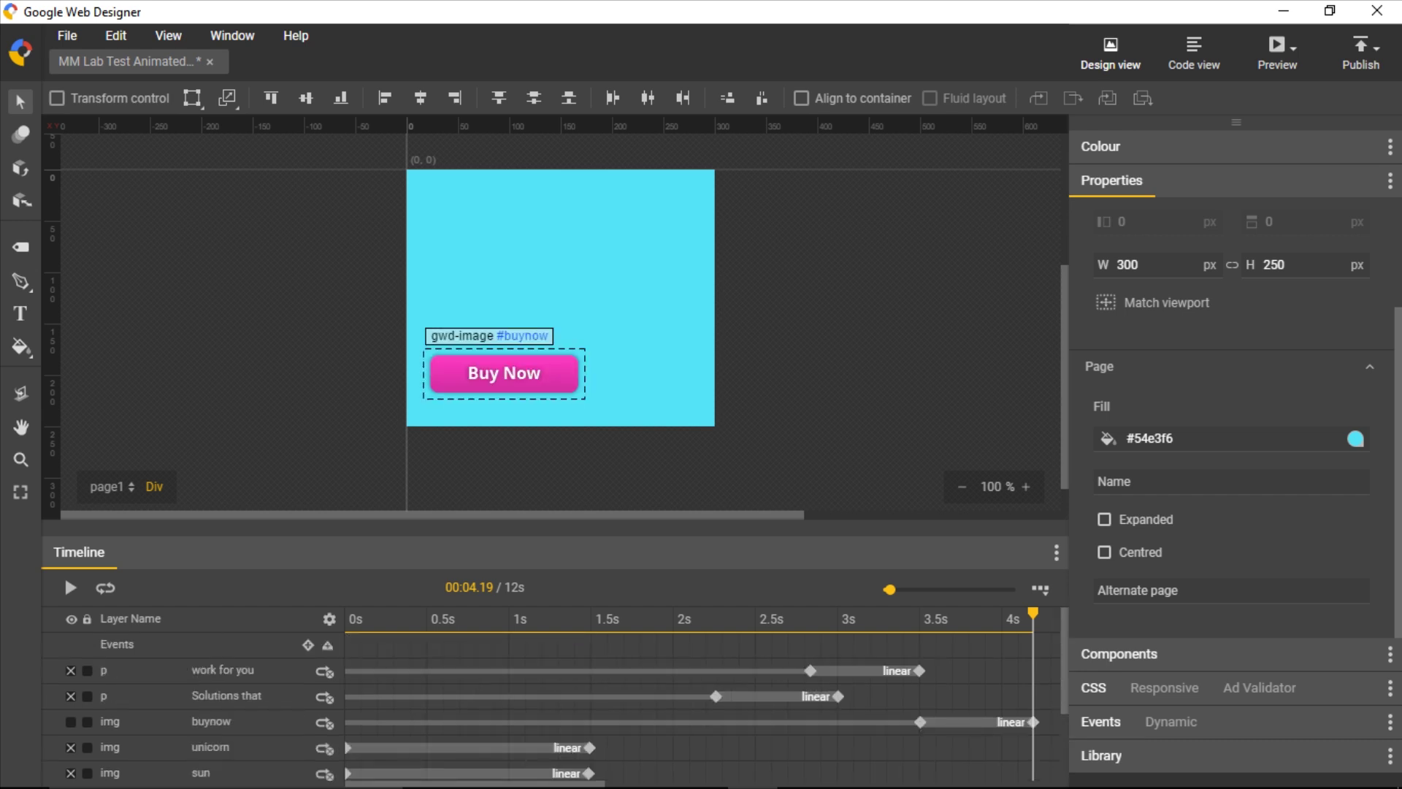
# Add a Tap Area component over the Buy Now button, 17 px from the left and 175 px from the top of the banner
pyautogui.click(516, 377)
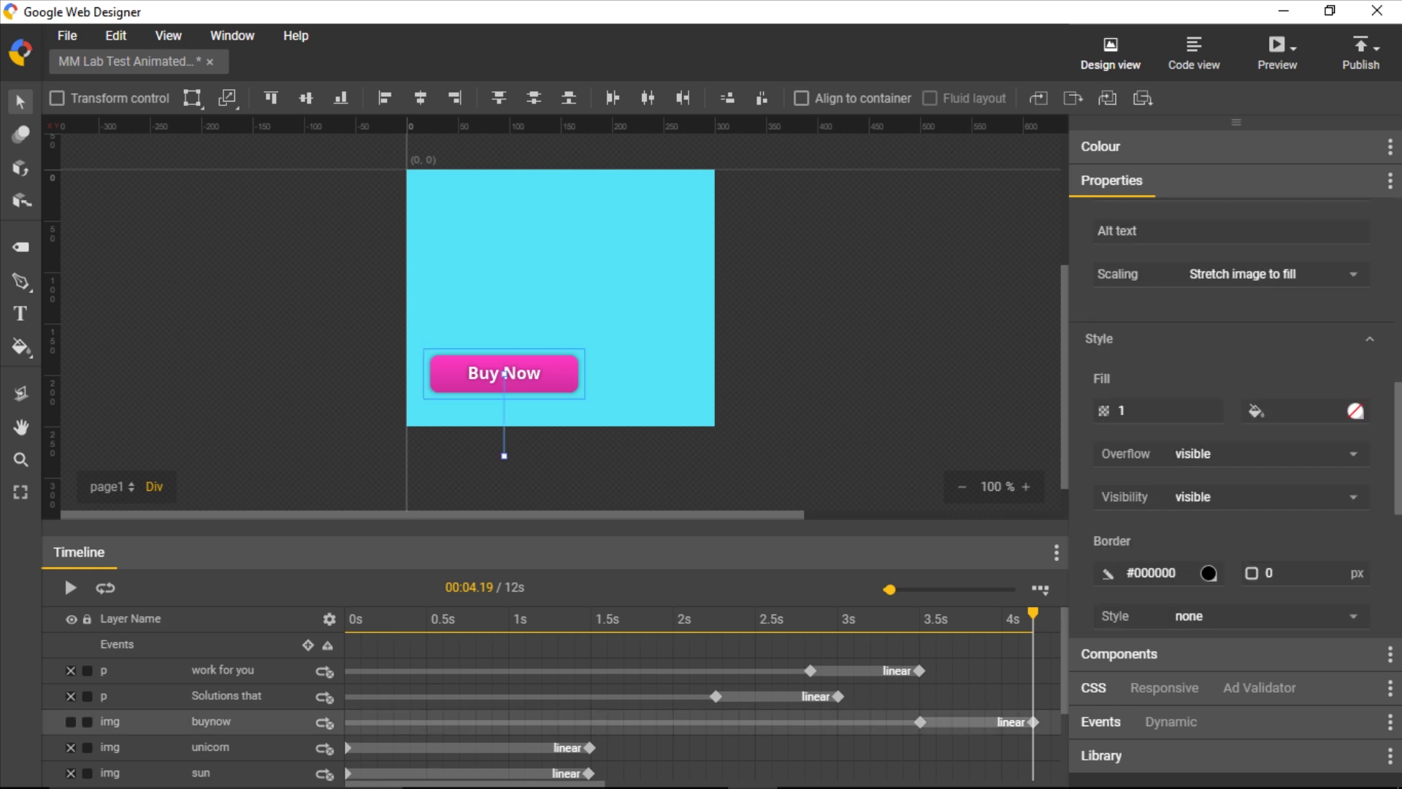
pyautogui.click(1390, 180)
pyautogui.click(1300, 204)
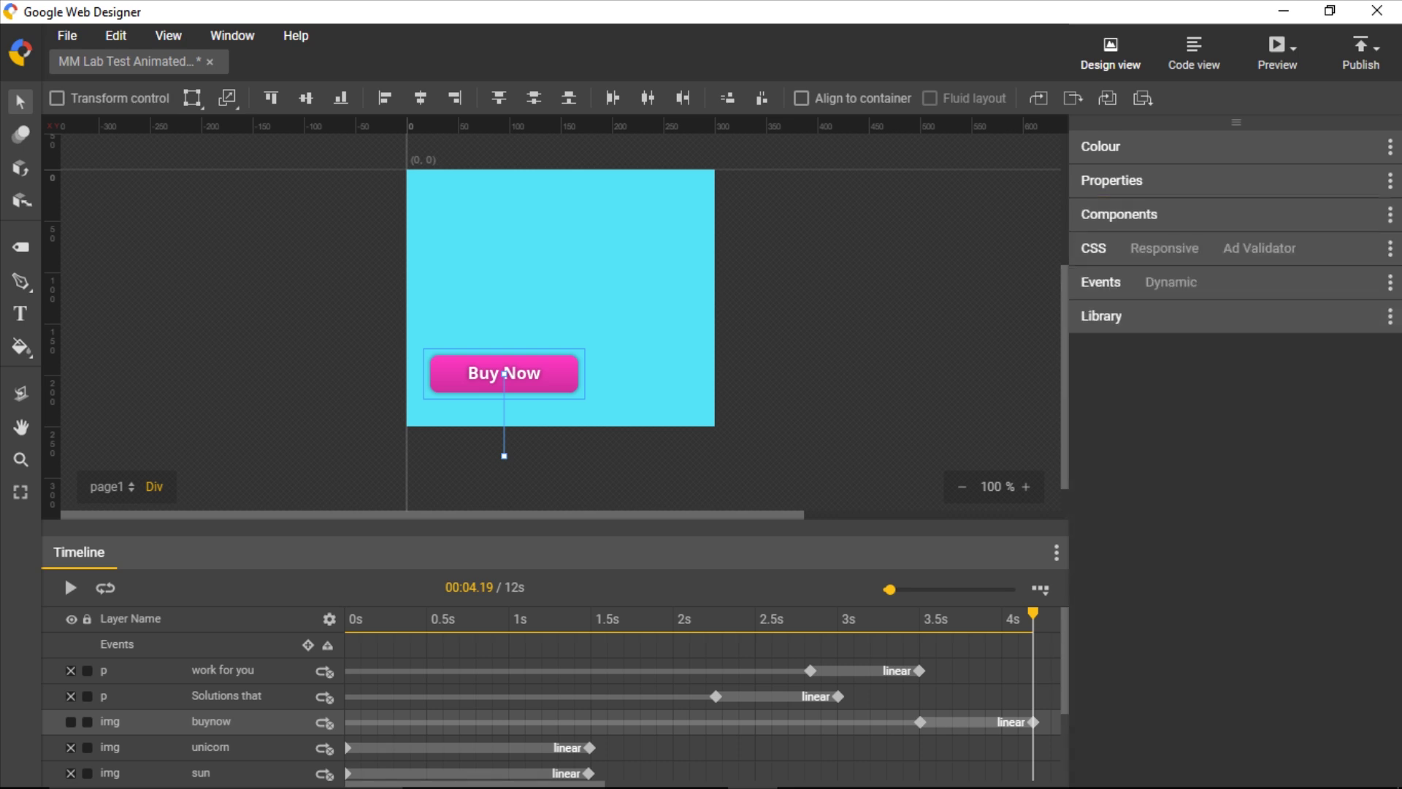
pyautogui.click(1390, 214)
pyautogui.click(1312, 238)
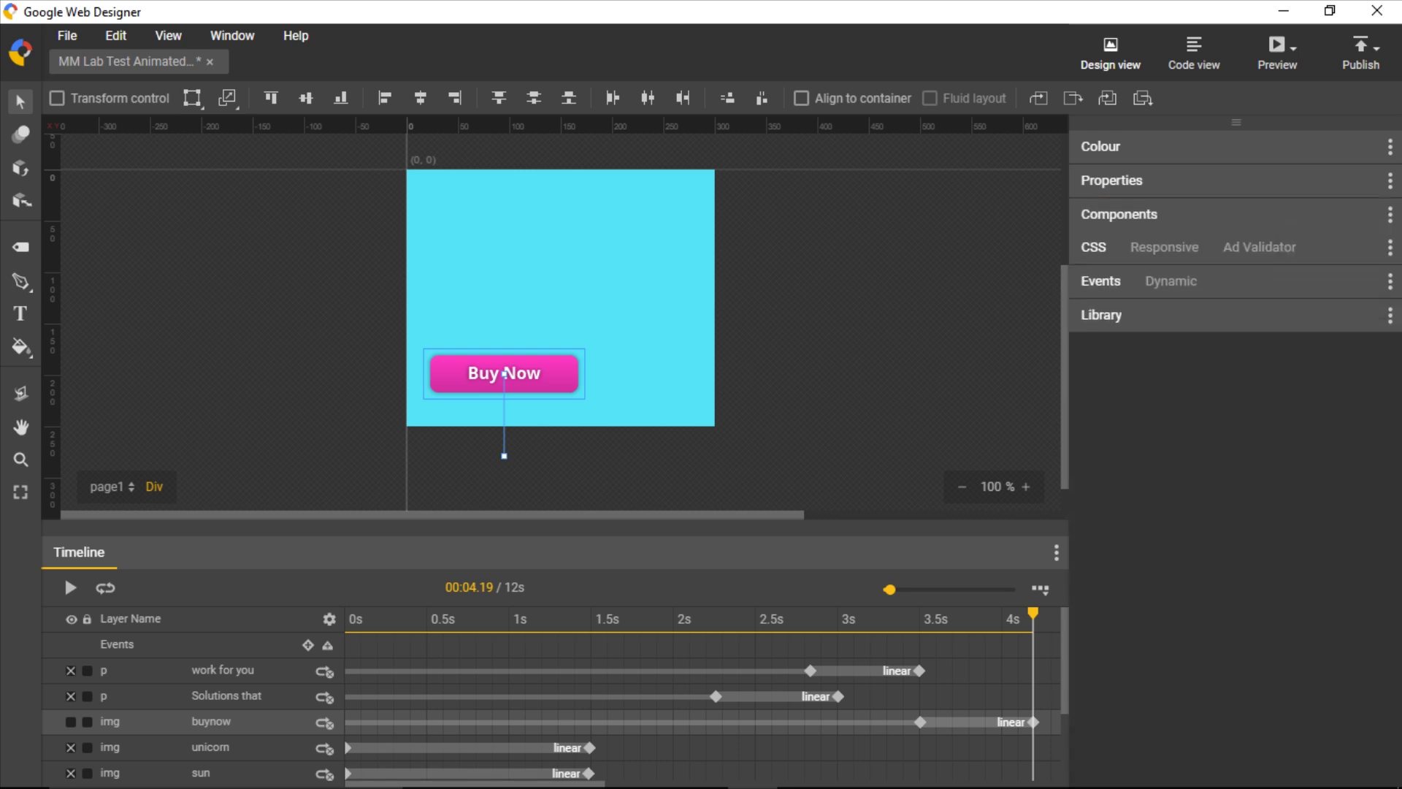
pyautogui.scroll(-4, 1235, 343)
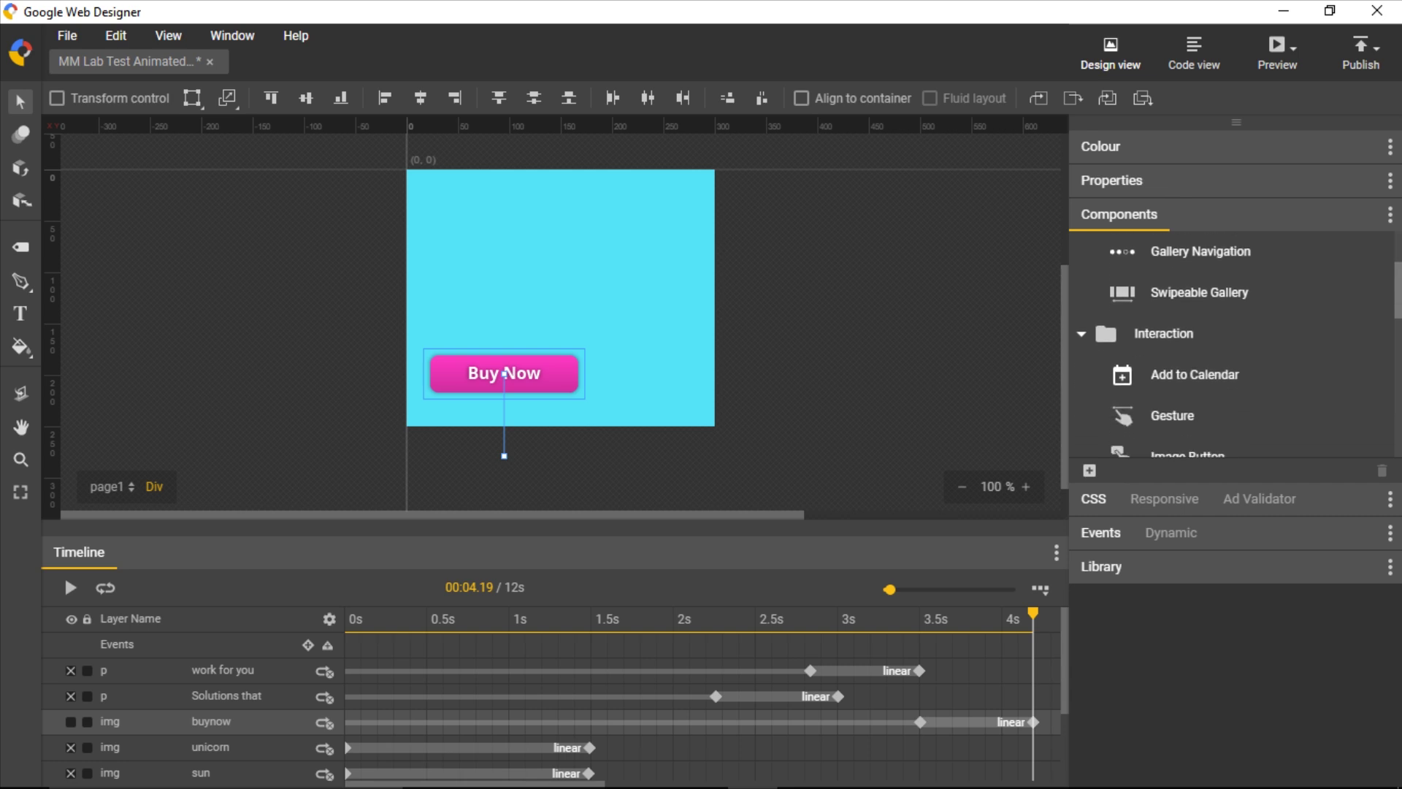
pyautogui.scroll(-3, 1235, 343)
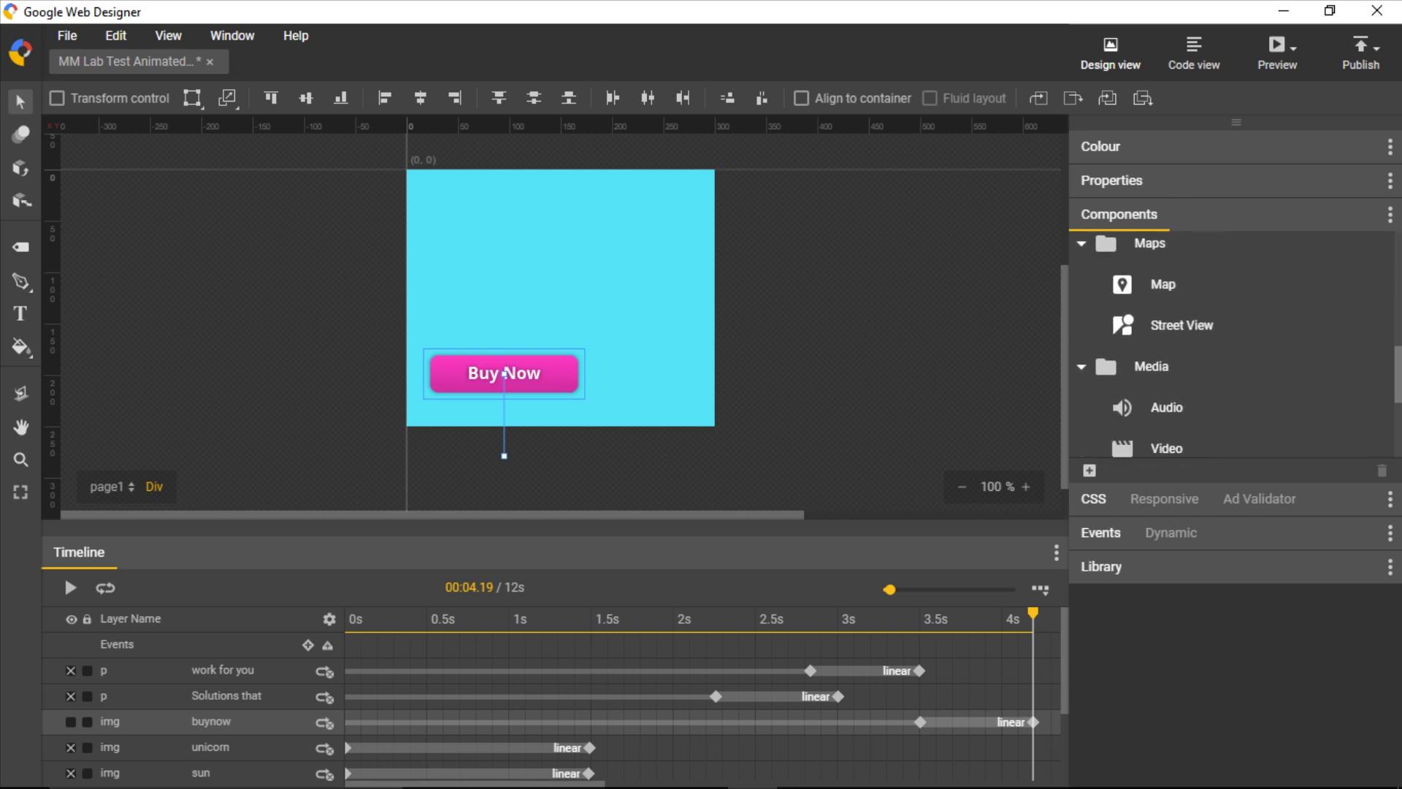
pyautogui.scroll(2, 1234, 344)
pyautogui.scroll(-4, 1235, 343)
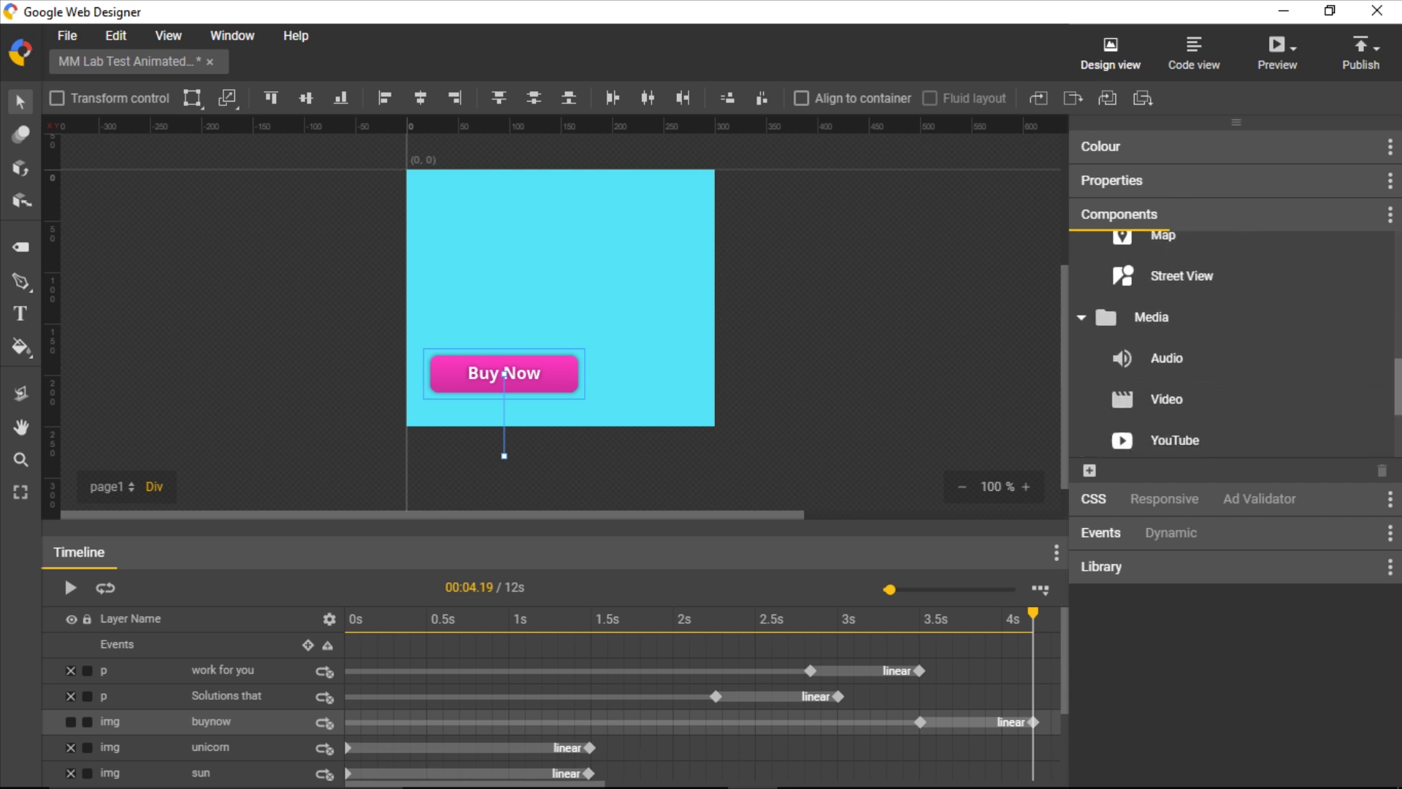
pyautogui.scroll(5, 1234, 343)
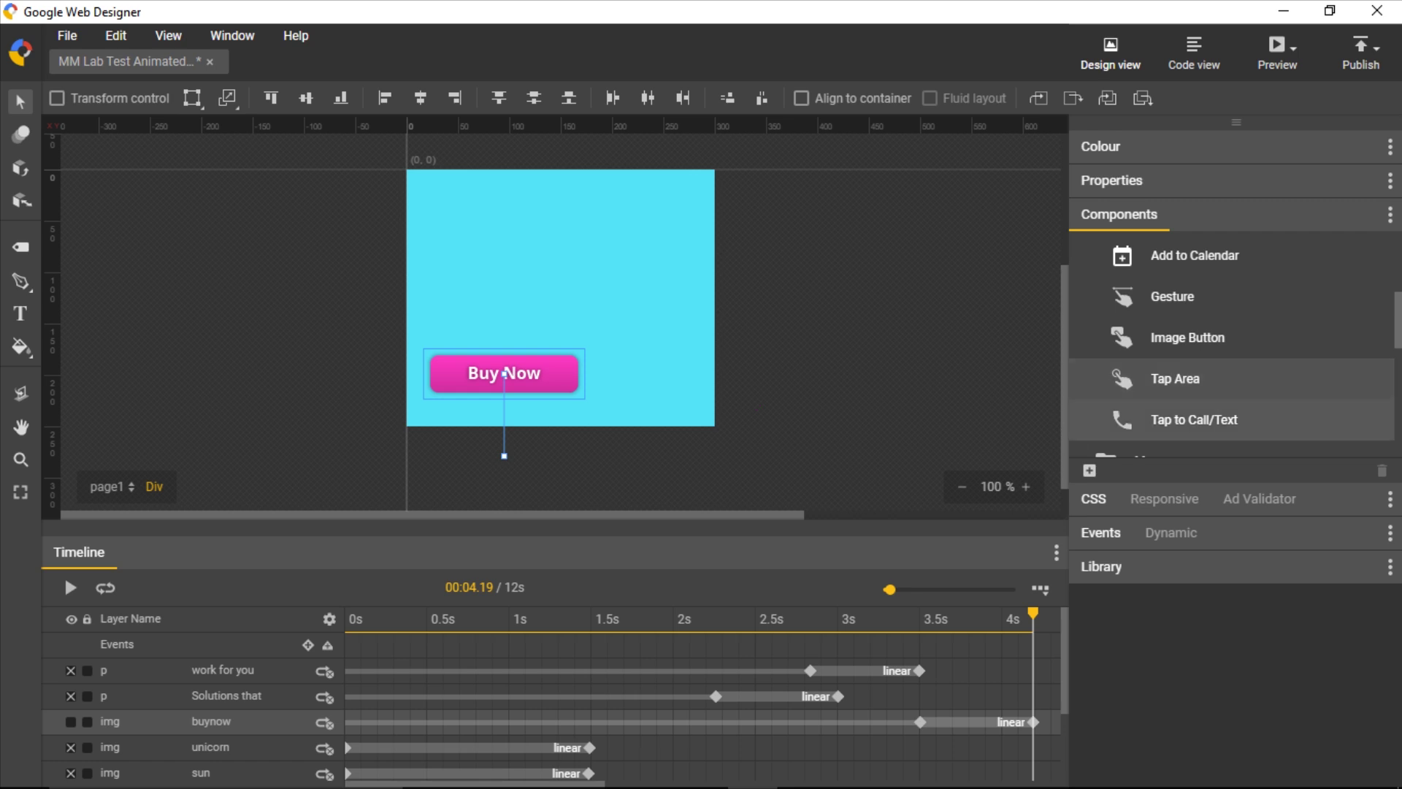
pyautogui.moveTo(1176, 378); pyautogui.dragTo(487, 328)
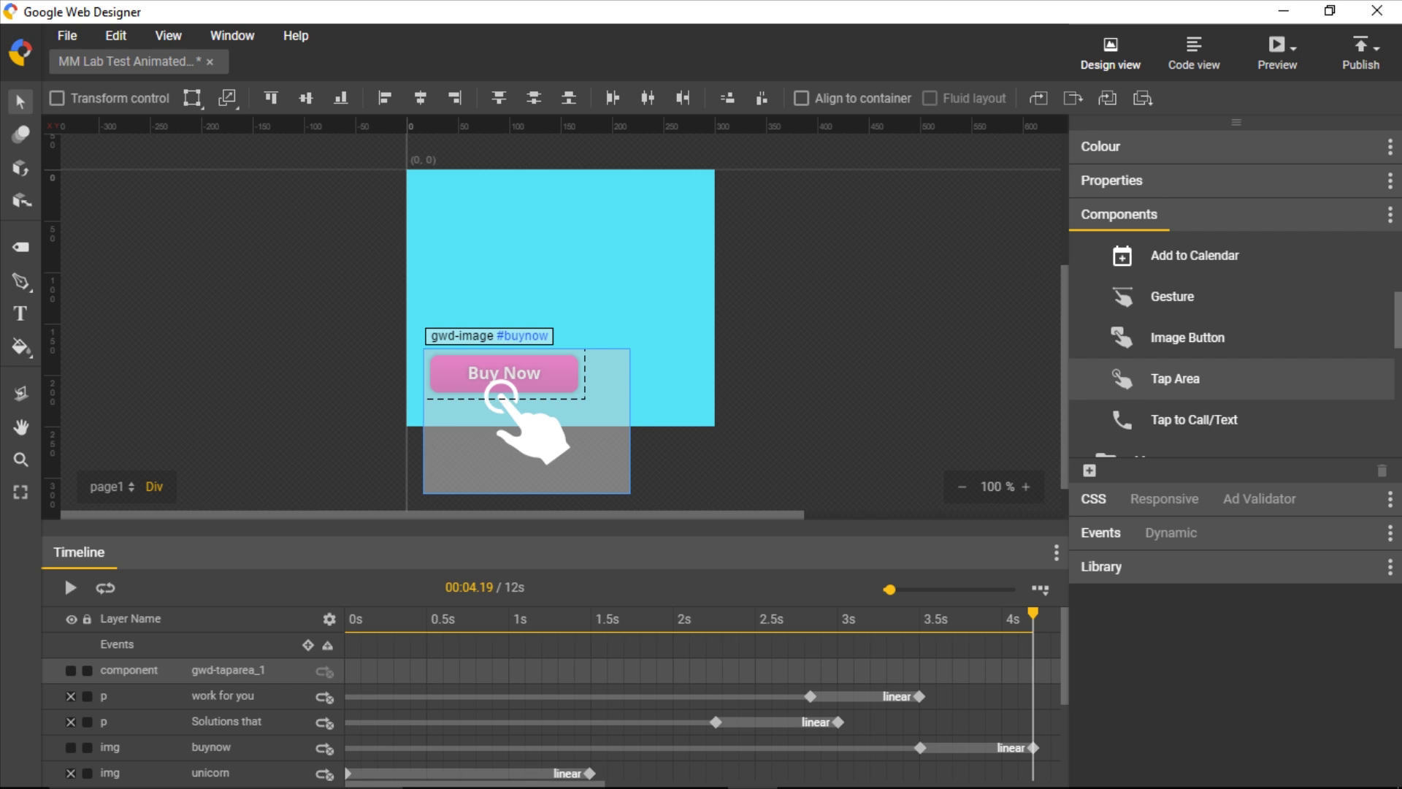
# Set the tap area's width to 156 px
pyautogui.click(1390, 214)
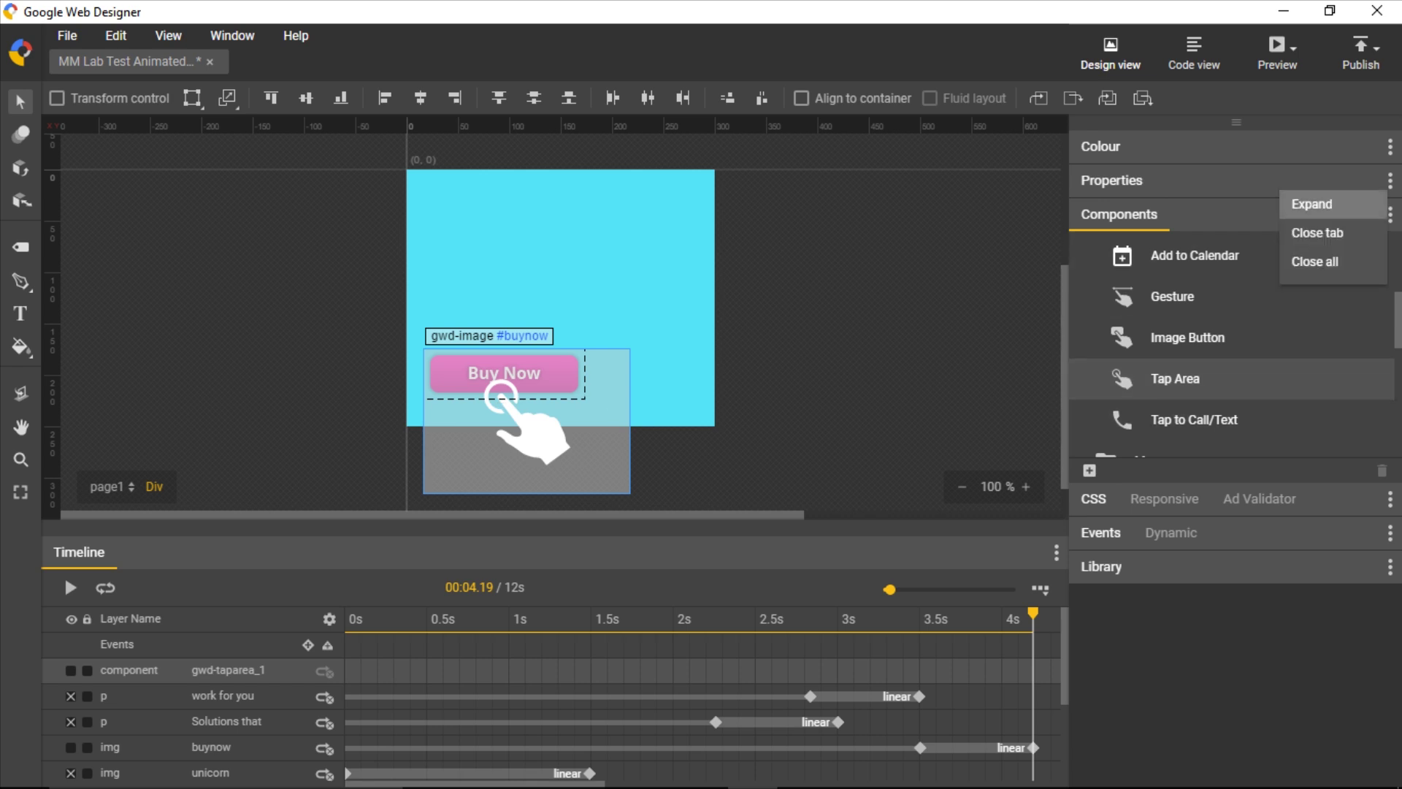
pyautogui.click(1312, 204)
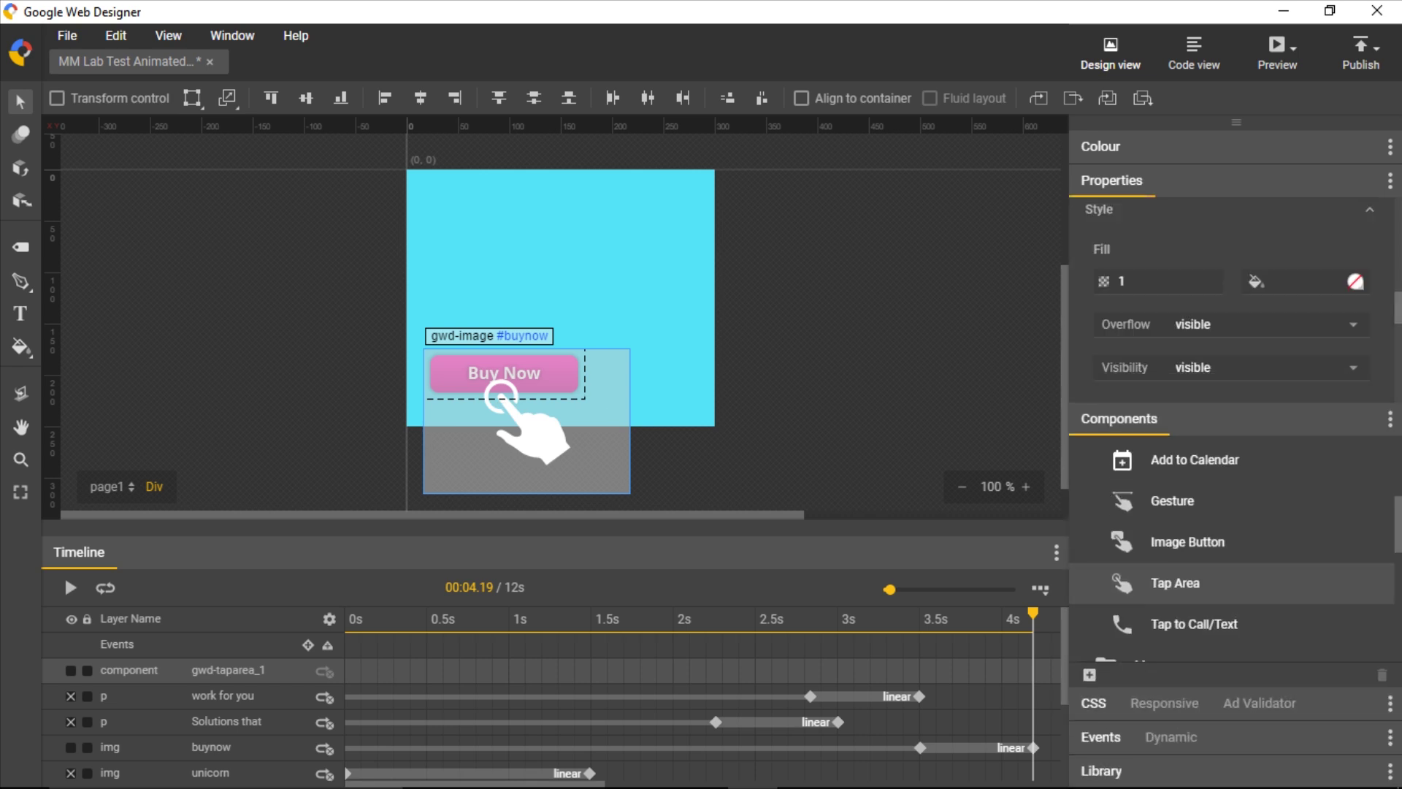
pyautogui.scroll(-3, 1227, 300)
pyautogui.scroll(-5, 1227, 299)
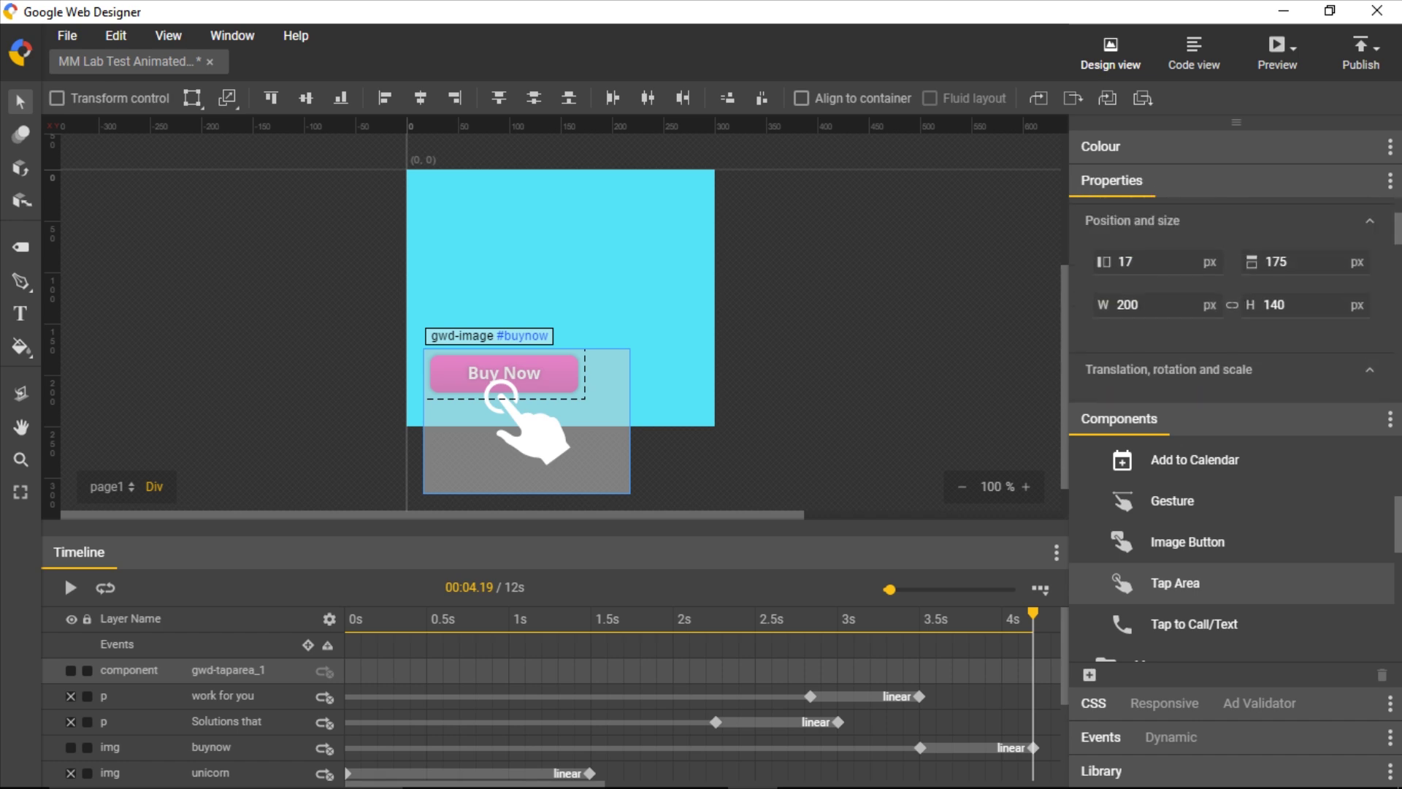
pyautogui.doubleClick(1127, 305)
pyautogui.write('169')
pyautogui.press('Return')
pyautogui.press('Down')
pyautogui.press('Down')
pyautogui.press('Down')
pyautogui.press('Down')
pyautogui.press('Down')
pyautogui.press('Down')
pyautogui.press('Down')
pyautogui.press('Down')
pyautogui.press('Down')
pyautogui.press('Down')
pyautogui.press('Down')
pyautogui.press('Down')
pyautogui.press('Down')
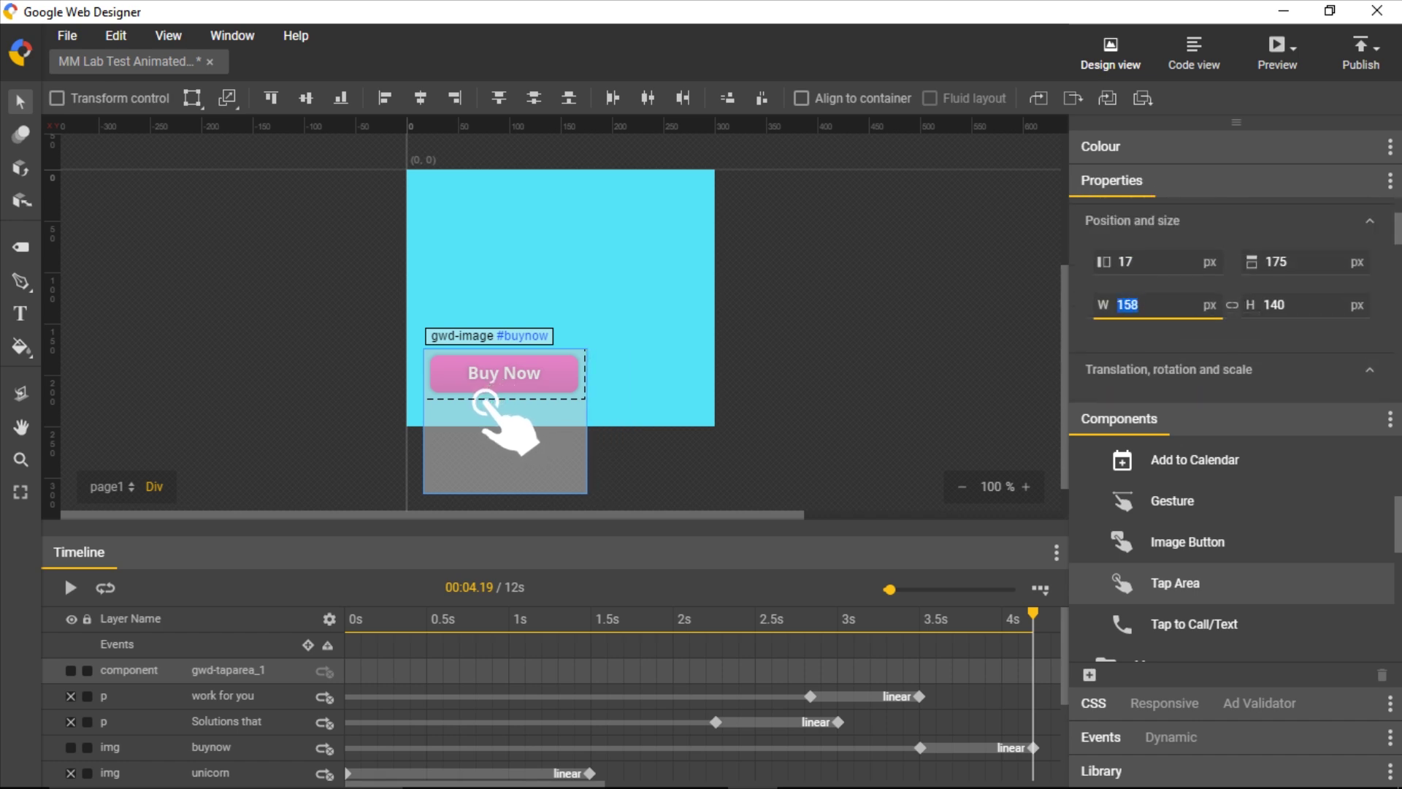
# Set the tap area's height to 49 px so that it covers only the Buy Now button
pyautogui.press('Tab')
pyautogui.press('Down')
pyautogui.press('Down')
pyautogui.press('Down')
pyautogui.press('Down')
pyautogui.press('Down')
pyautogui.press('Down')
pyautogui.press('Down')
pyautogui.press('Down')
pyautogui.press('Down')
pyautogui.press('Down')
pyautogui.press('Down')
pyautogui.press('Down')
pyautogui.press('Down')
pyautogui.press('Down')
pyautogui.press('Down')
pyautogui.press('Down')
pyautogui.press('Down')
pyautogui.press('Down')
pyautogui.press('Down')
pyautogui.press('Down')
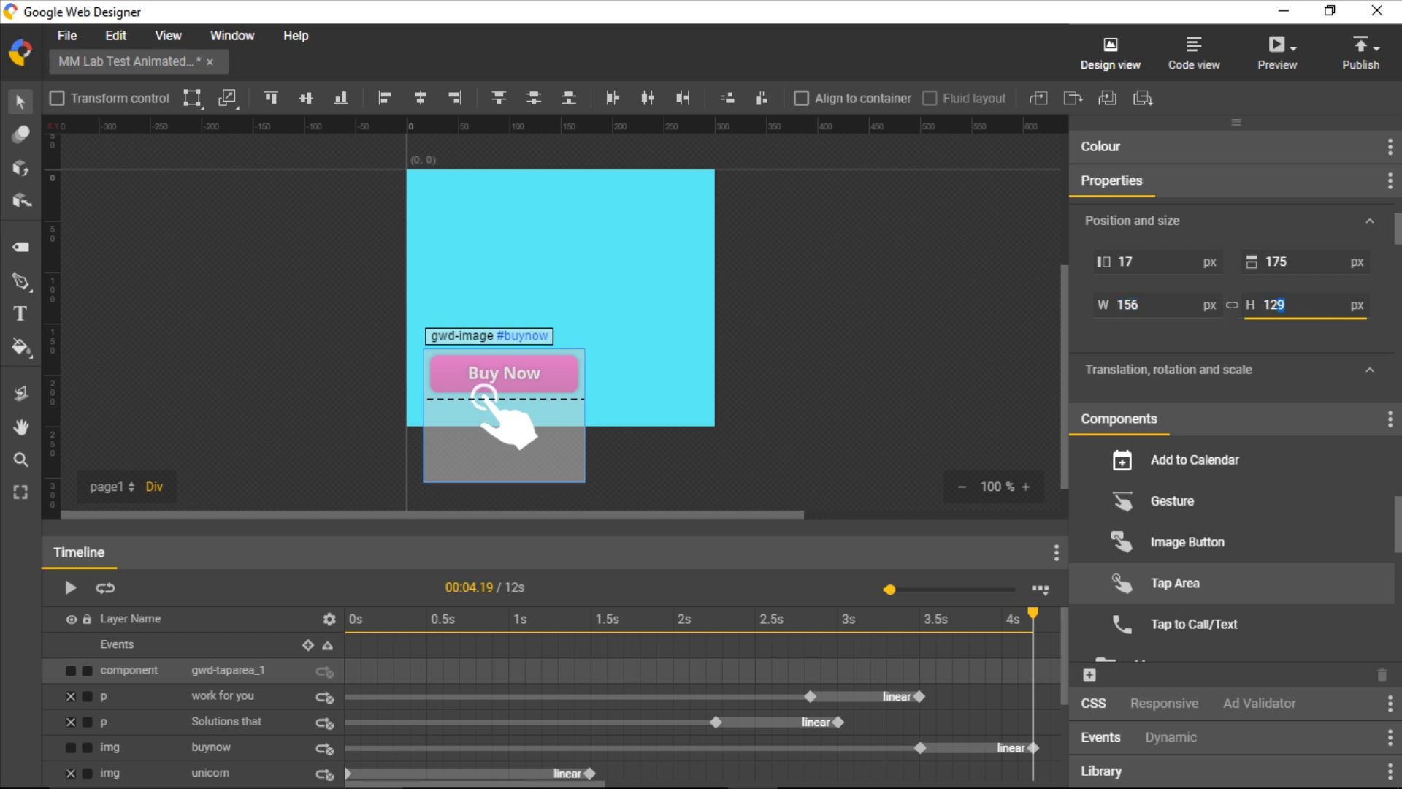
pyautogui.press('Down')
pyautogui.press('Down')
pyautogui.press('Down')
pyautogui.press('Down')
pyautogui.press('Down')
pyautogui.press('Down')
pyautogui.press('Down')
pyautogui.press('Down')
pyautogui.press('Down')
pyautogui.press('Down')
pyautogui.press('Down')
pyautogui.press('Down')
pyautogui.press('Down')
pyautogui.press('Down')
pyautogui.press('Down')
pyautogui.press('Down')
pyautogui.press('Down')
pyautogui.press('Down')
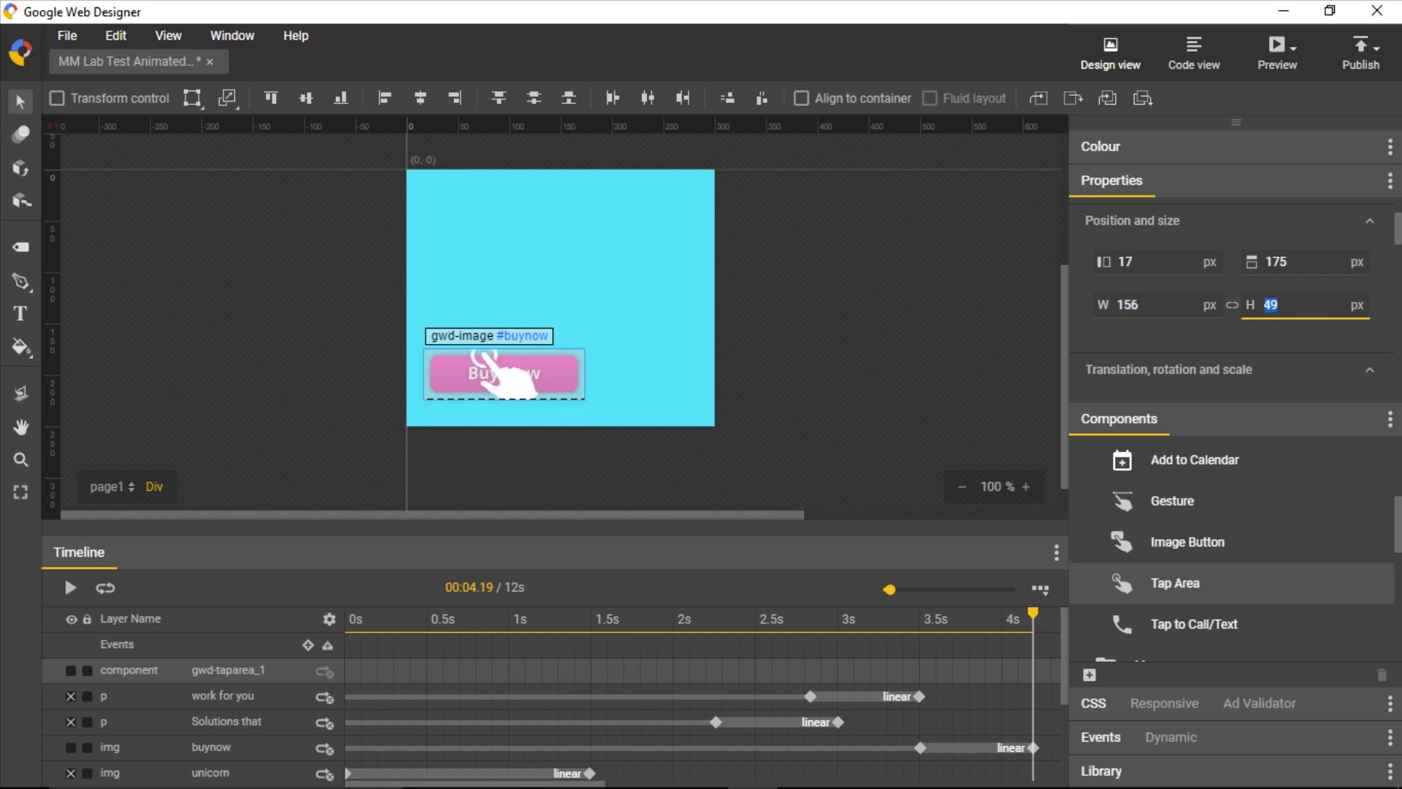
pyautogui.press('Return')
# Add an event to the tap area with the Touch/Click trigger, the Google Ad action Exit ad and gwd-ad as receiver
pyautogui.rightClick(505, 376)
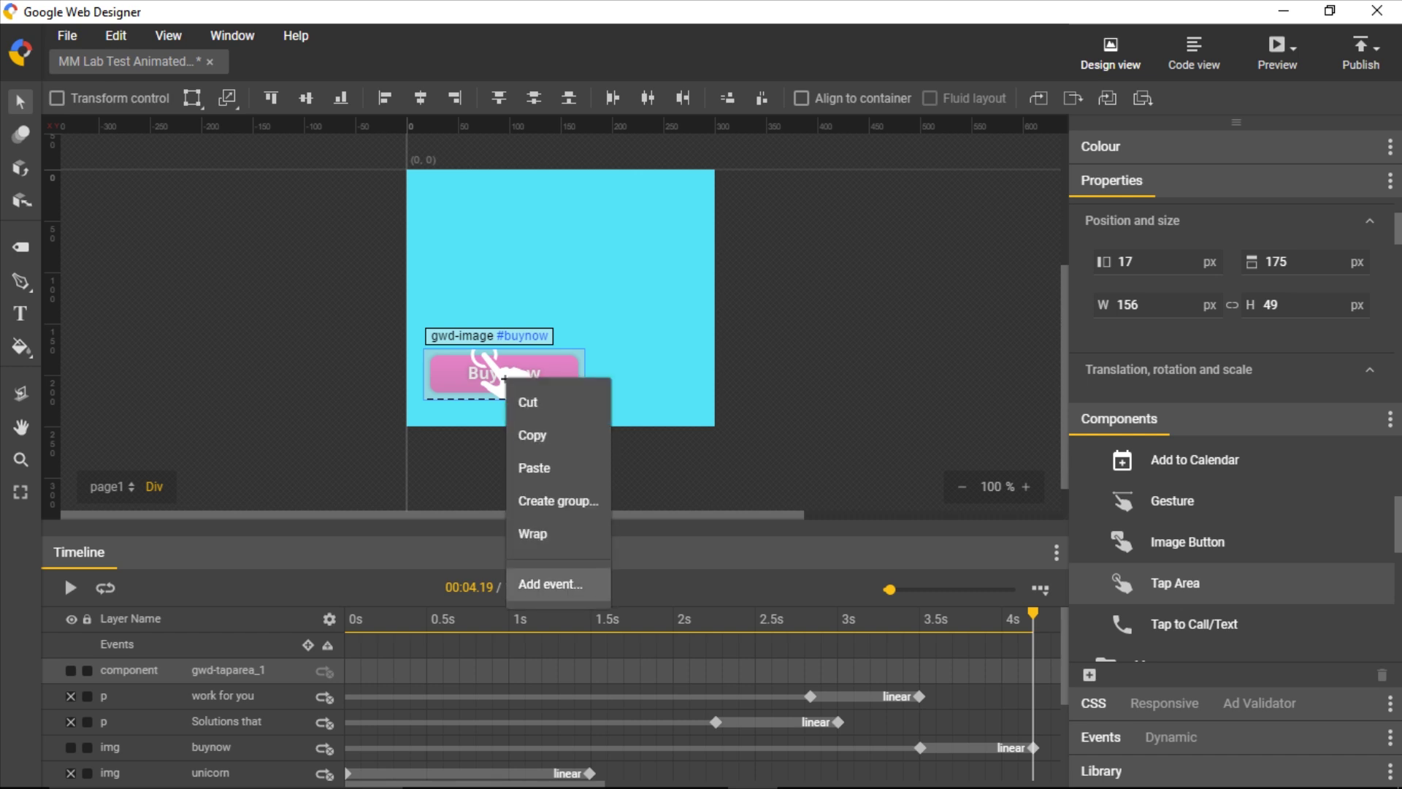
pyautogui.click(550, 583)
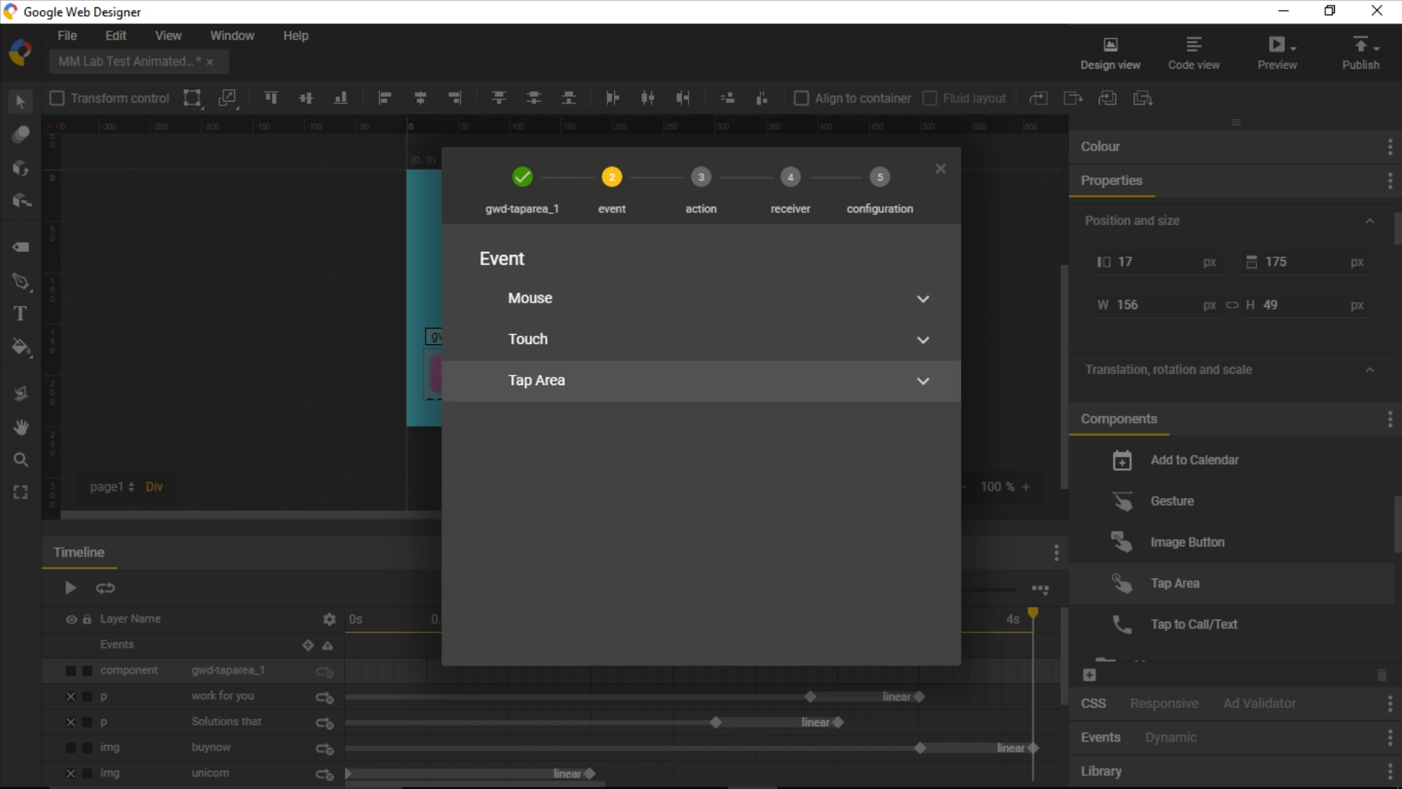
pyautogui.click(537, 380)
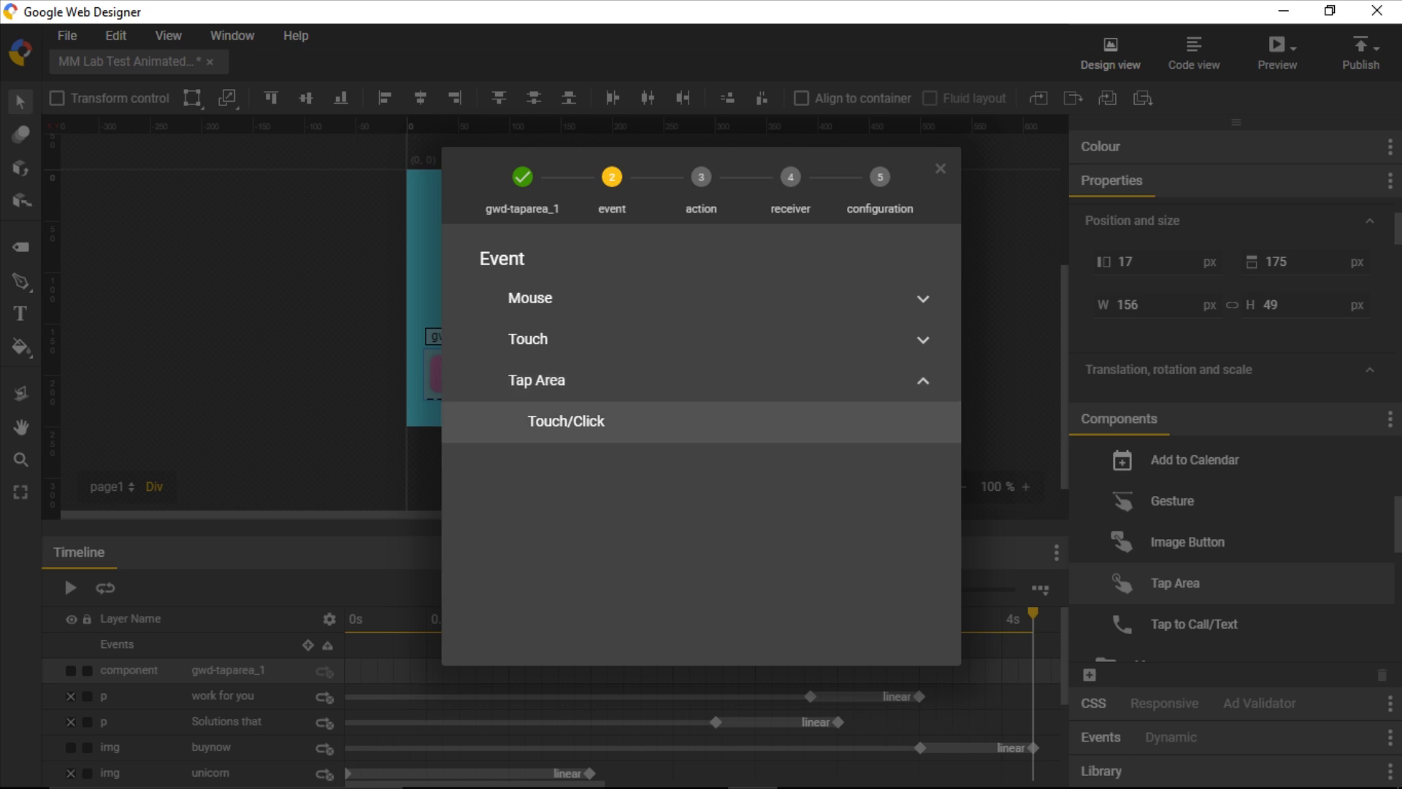
pyautogui.click(566, 421)
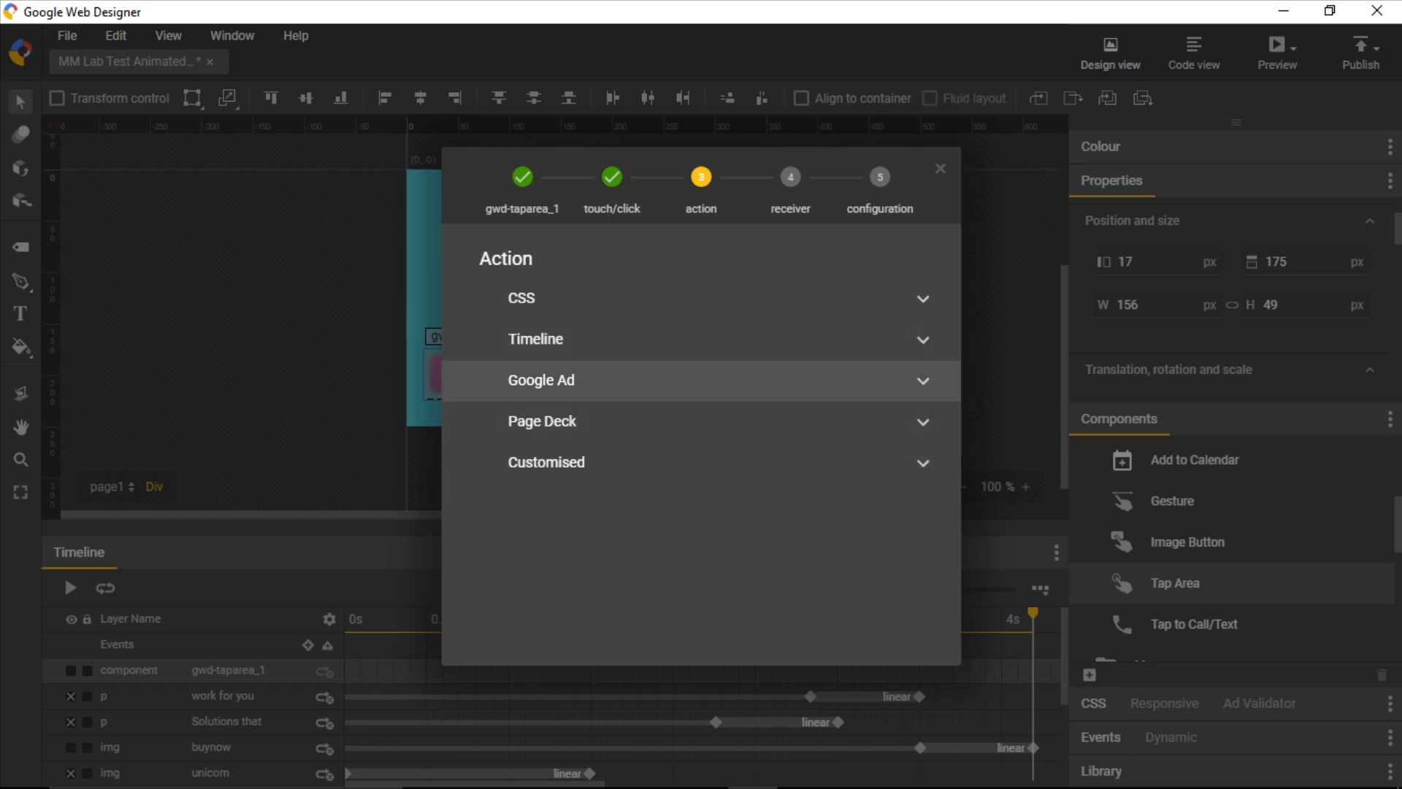
pyautogui.click(542, 380)
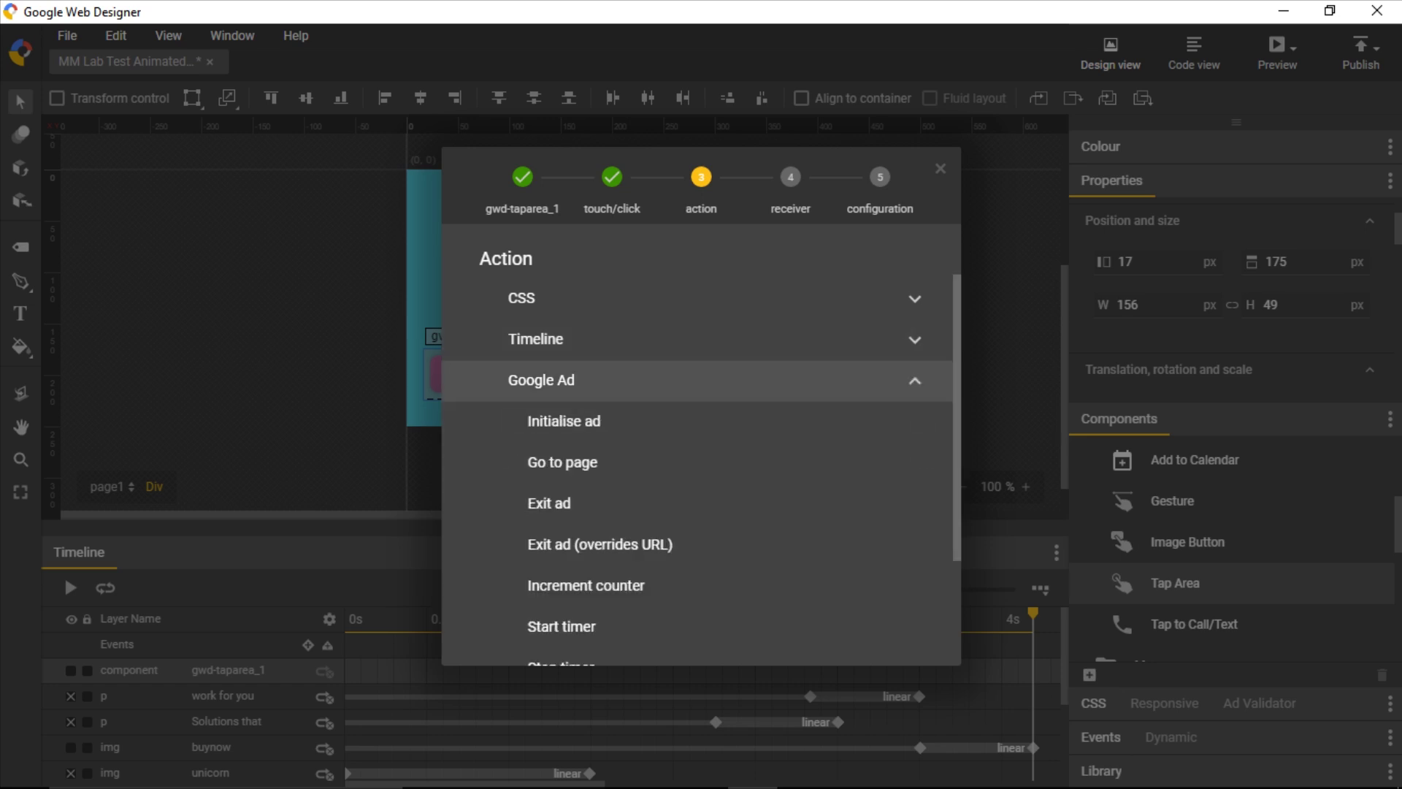
pyautogui.click(527, 503)
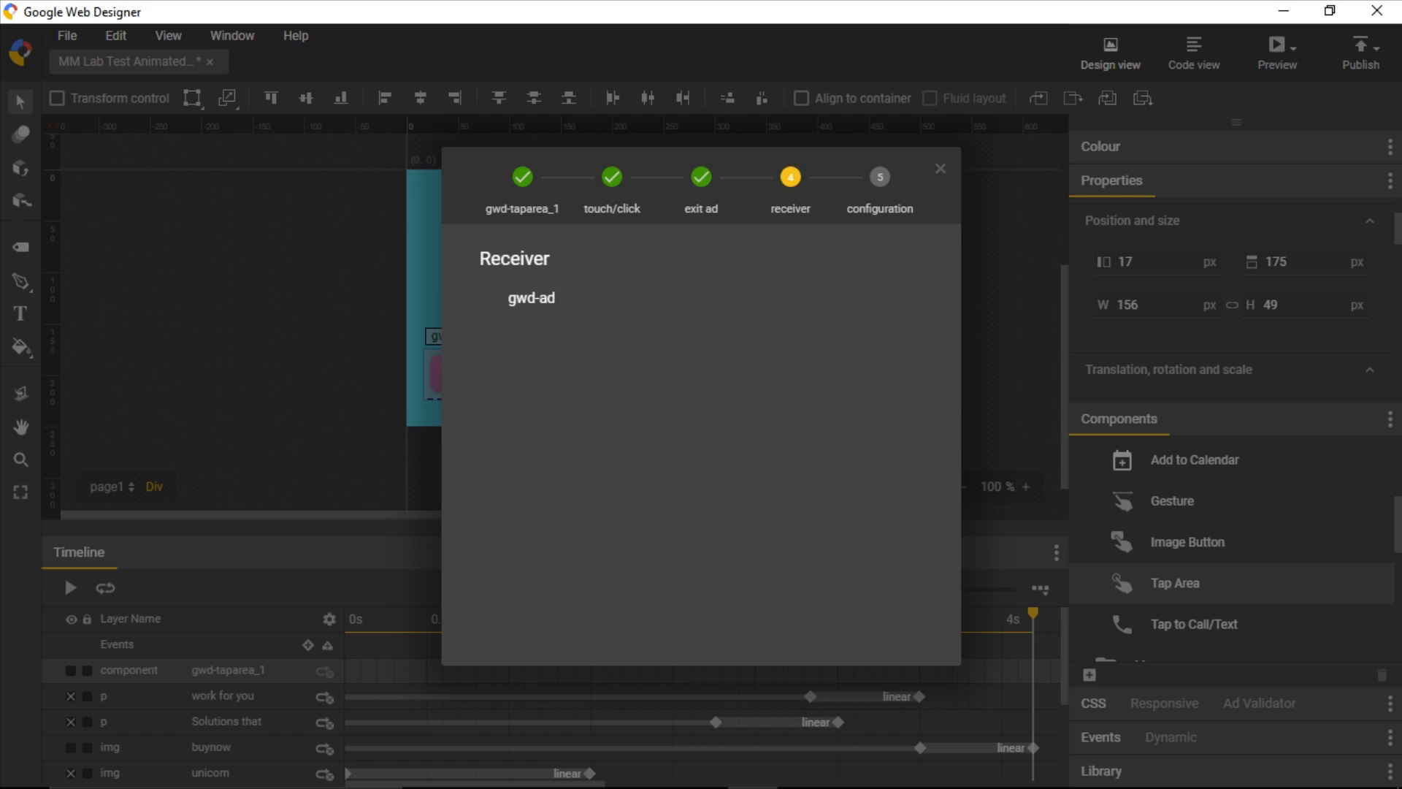
pyautogui.click(532, 299)
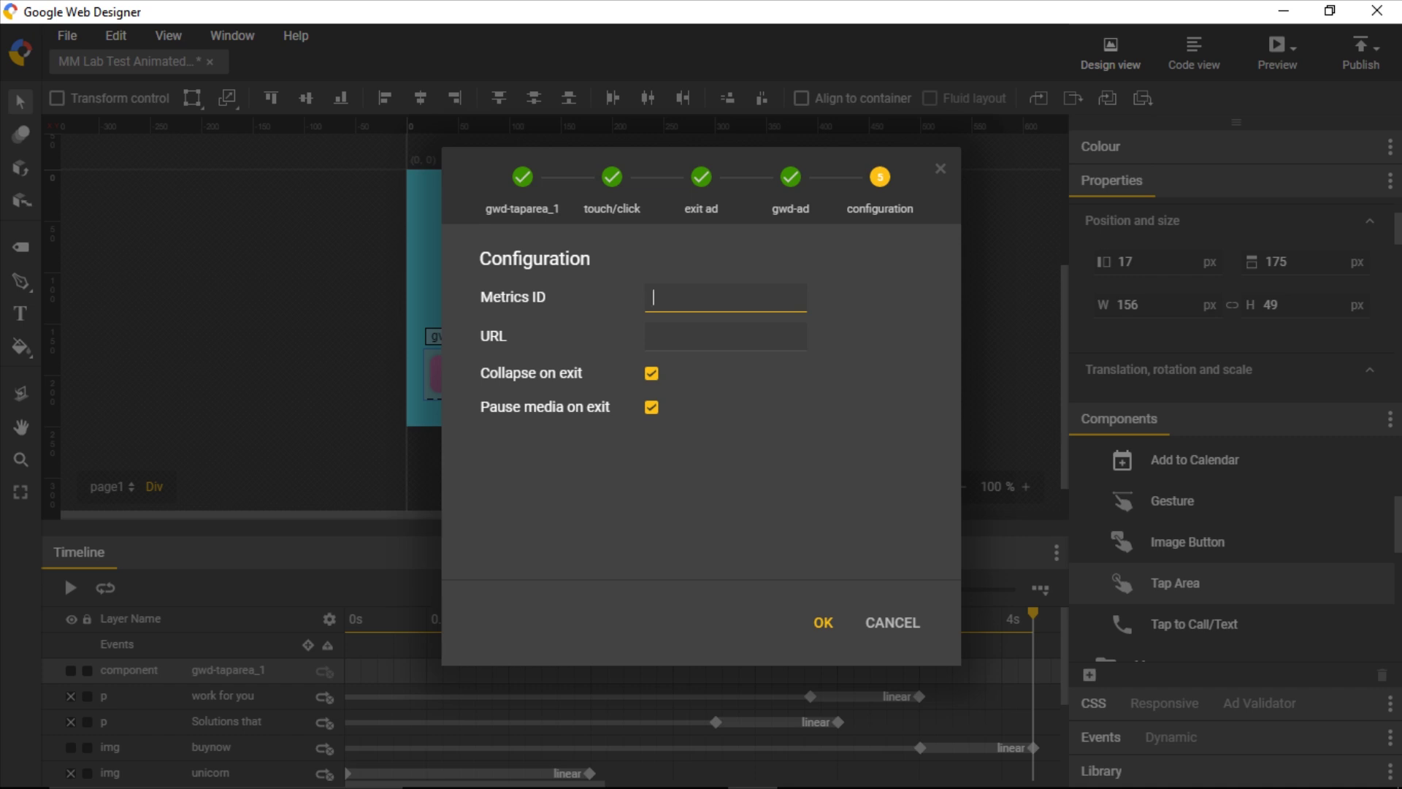
pyautogui.click(725, 337)
pyautogui.write('https')
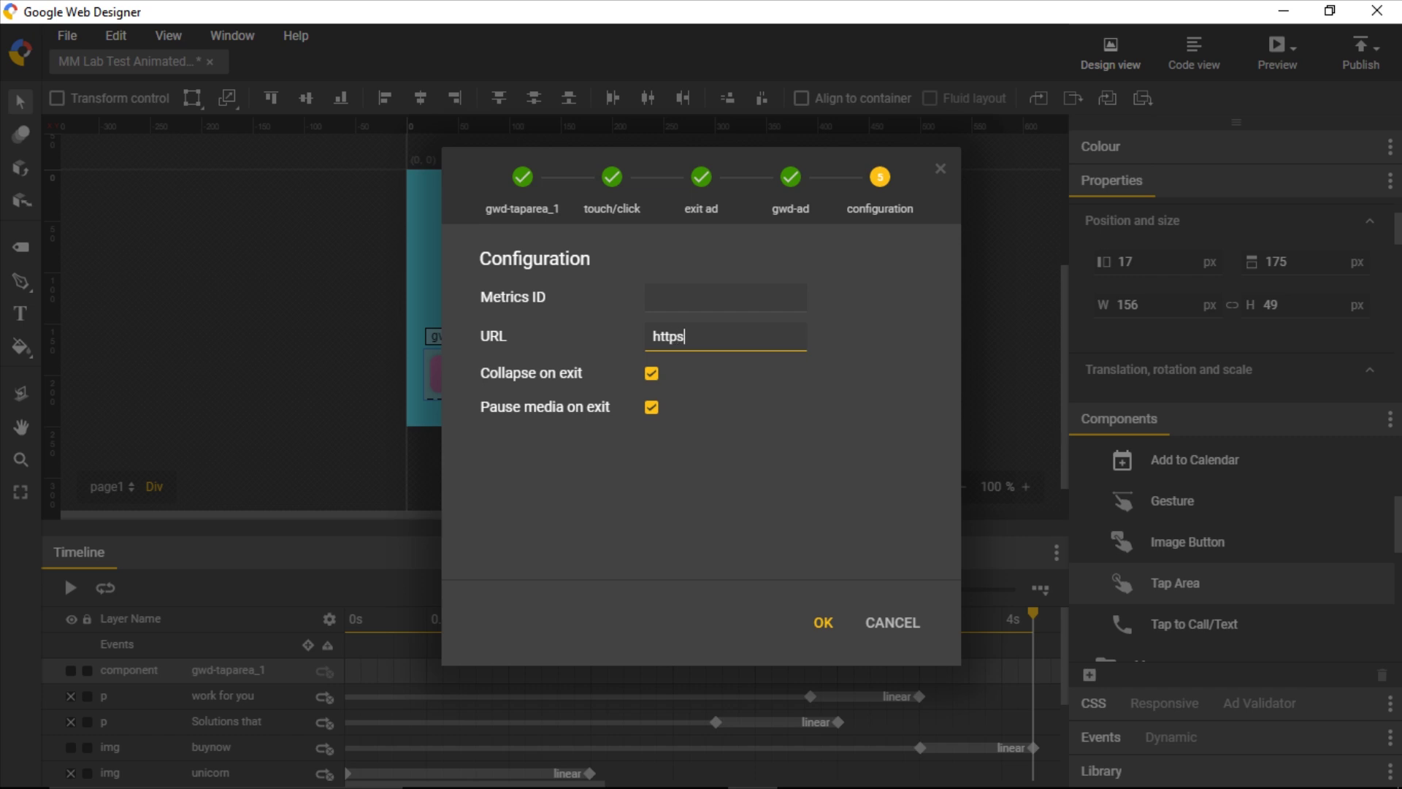
pyautogui.write('://mymarketology.com')
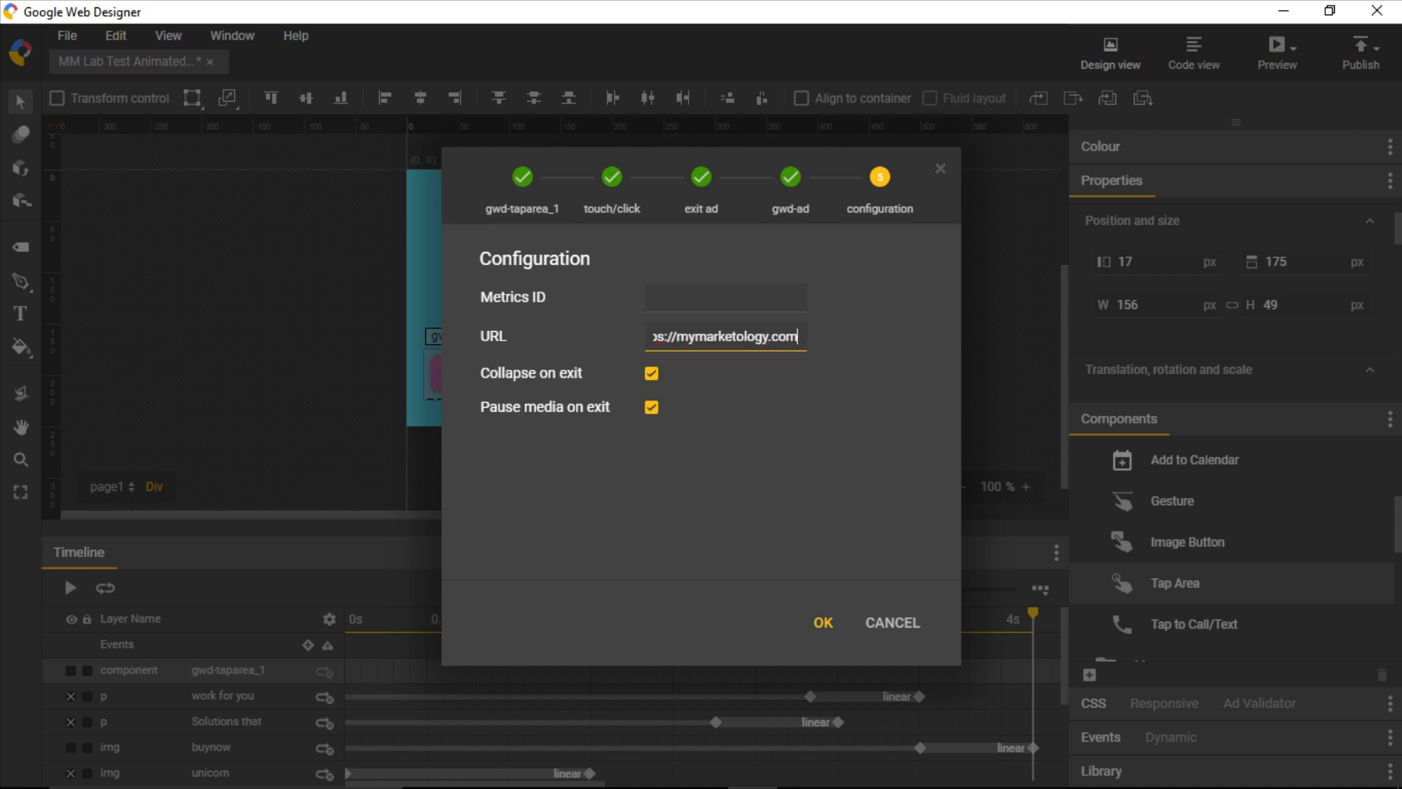
pyautogui.click(725, 297)
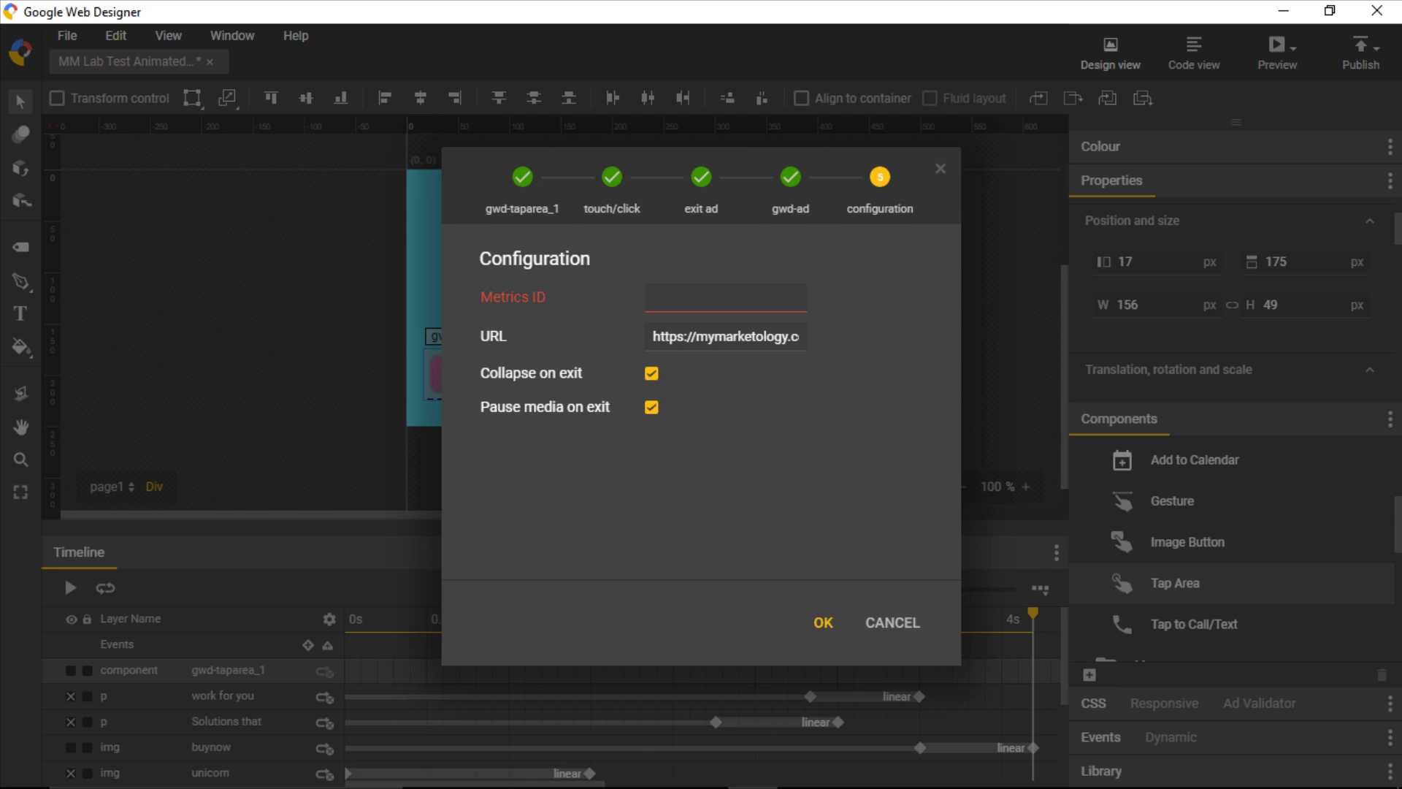
pyautogui.write('splay_ad_unicorp')
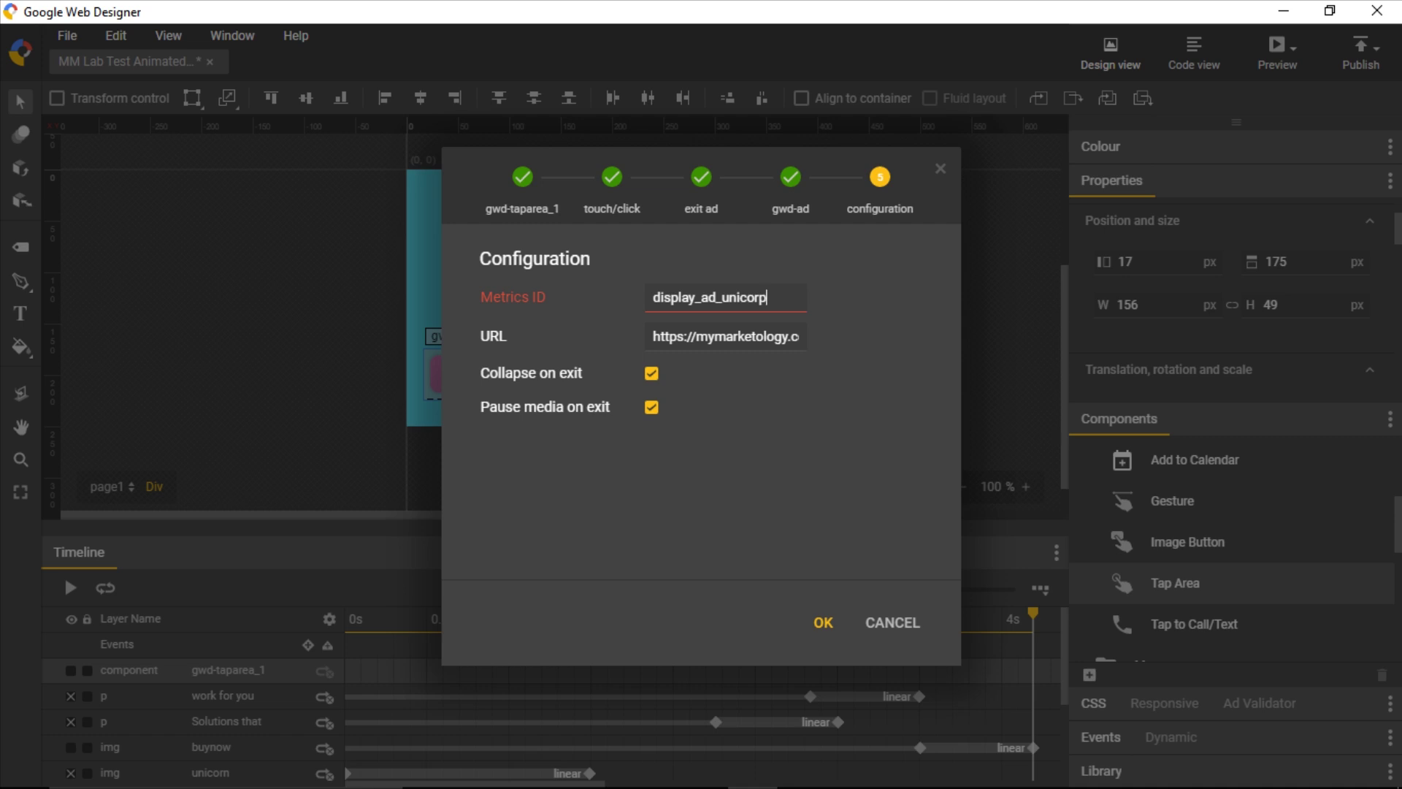
pyautogui.click(823, 622)
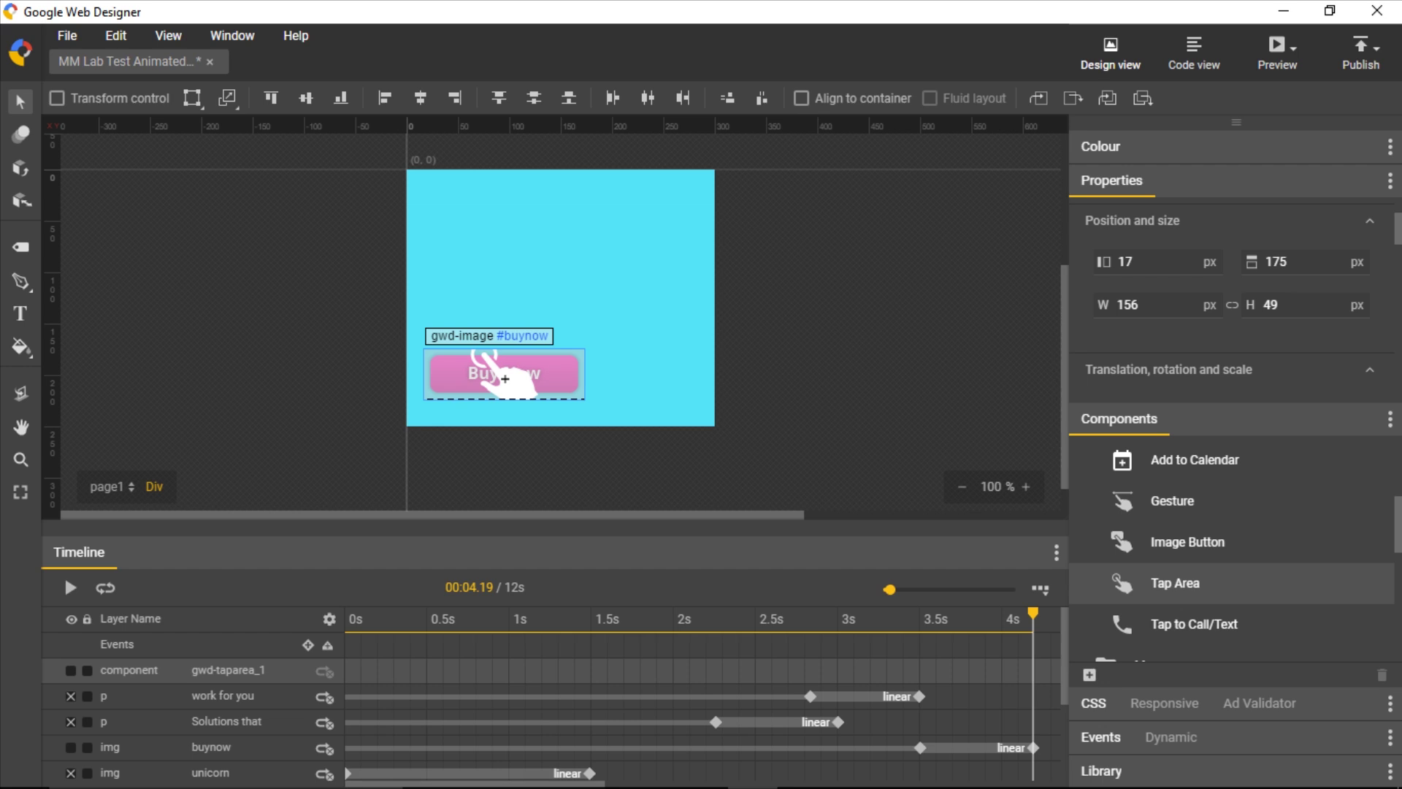
# Save the banner file with the new tap area event
pyautogui.click(67, 35)
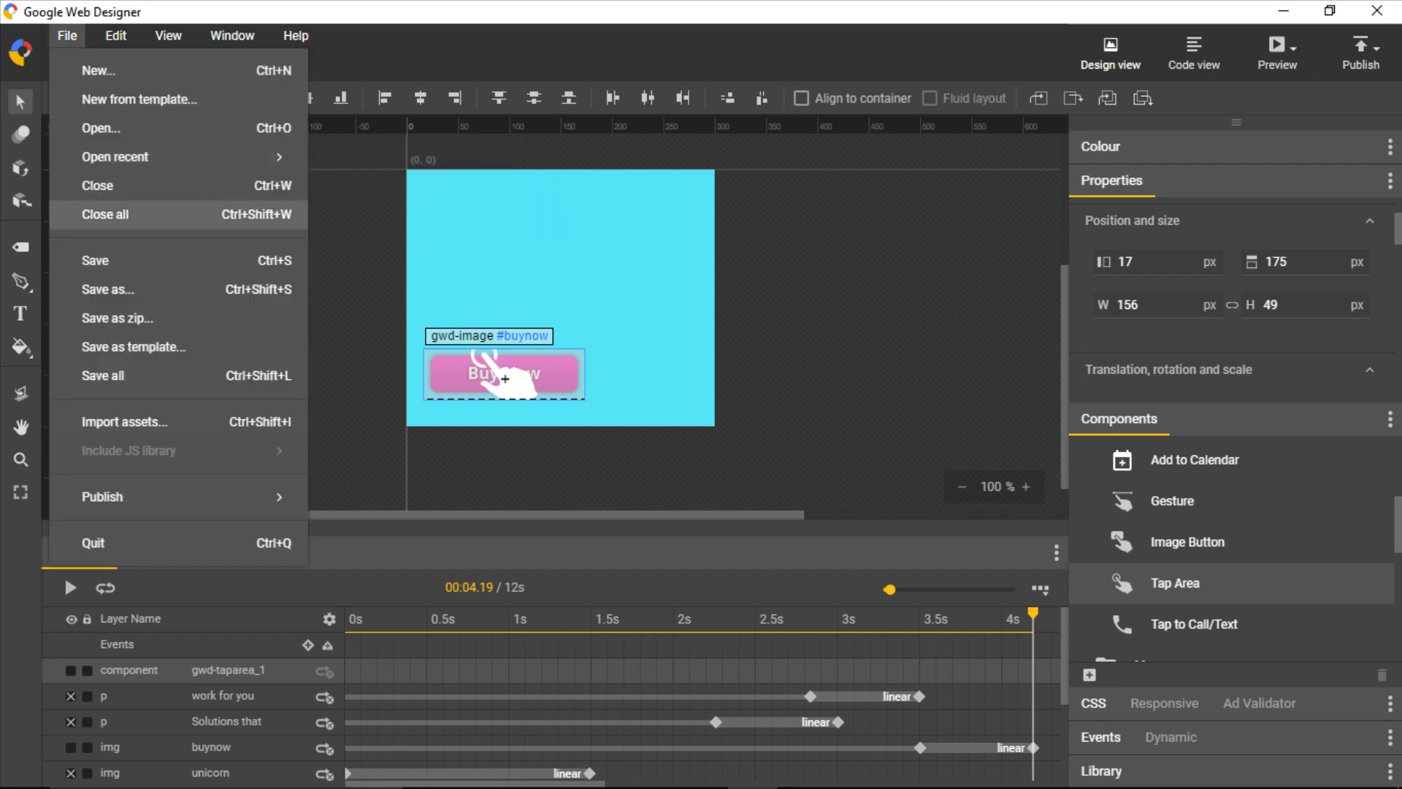
pyautogui.press('Down')
pyautogui.press('Return')
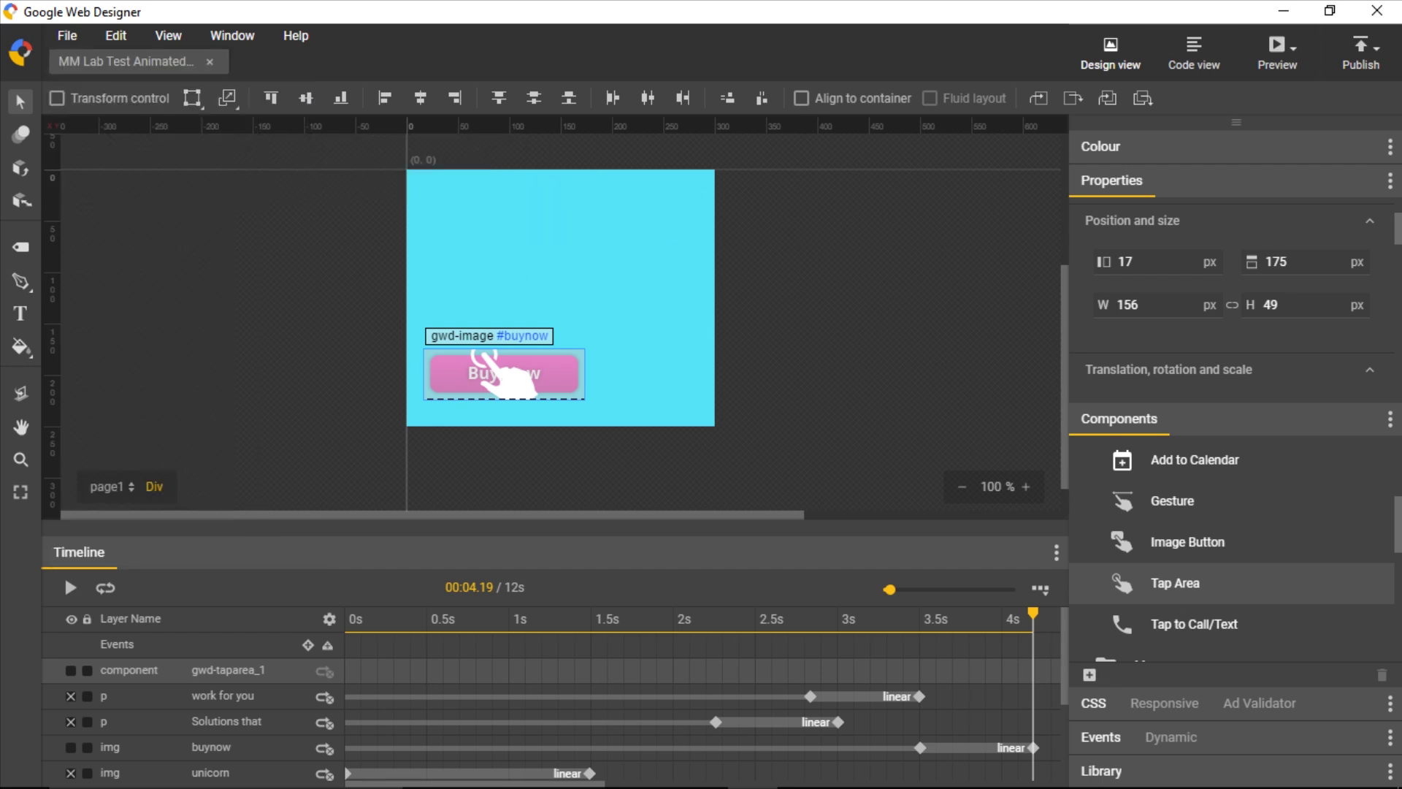
# Preview the finished banner in Chrome and reload the page to replay its animation
pyautogui.click(1277, 51)
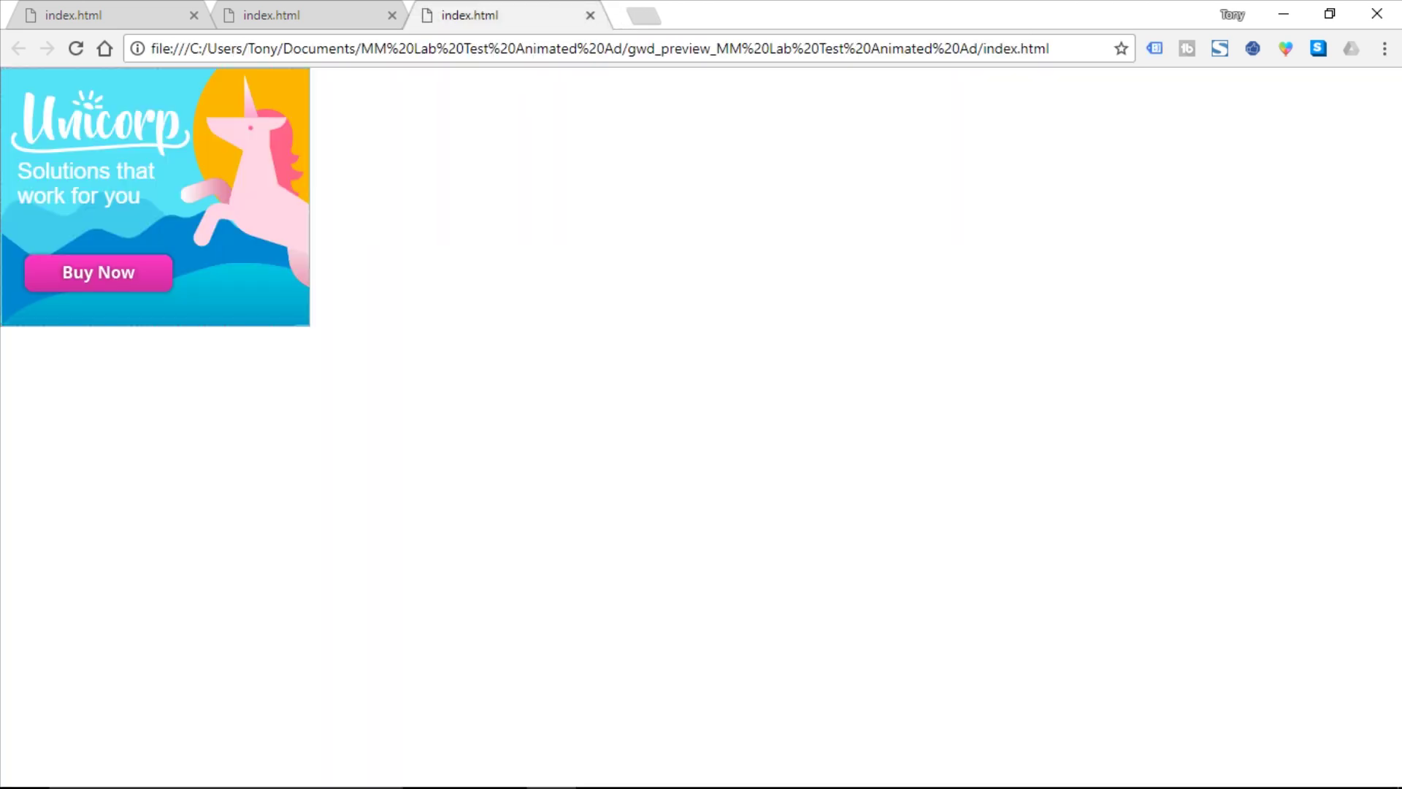
pyautogui.click(789, 15)
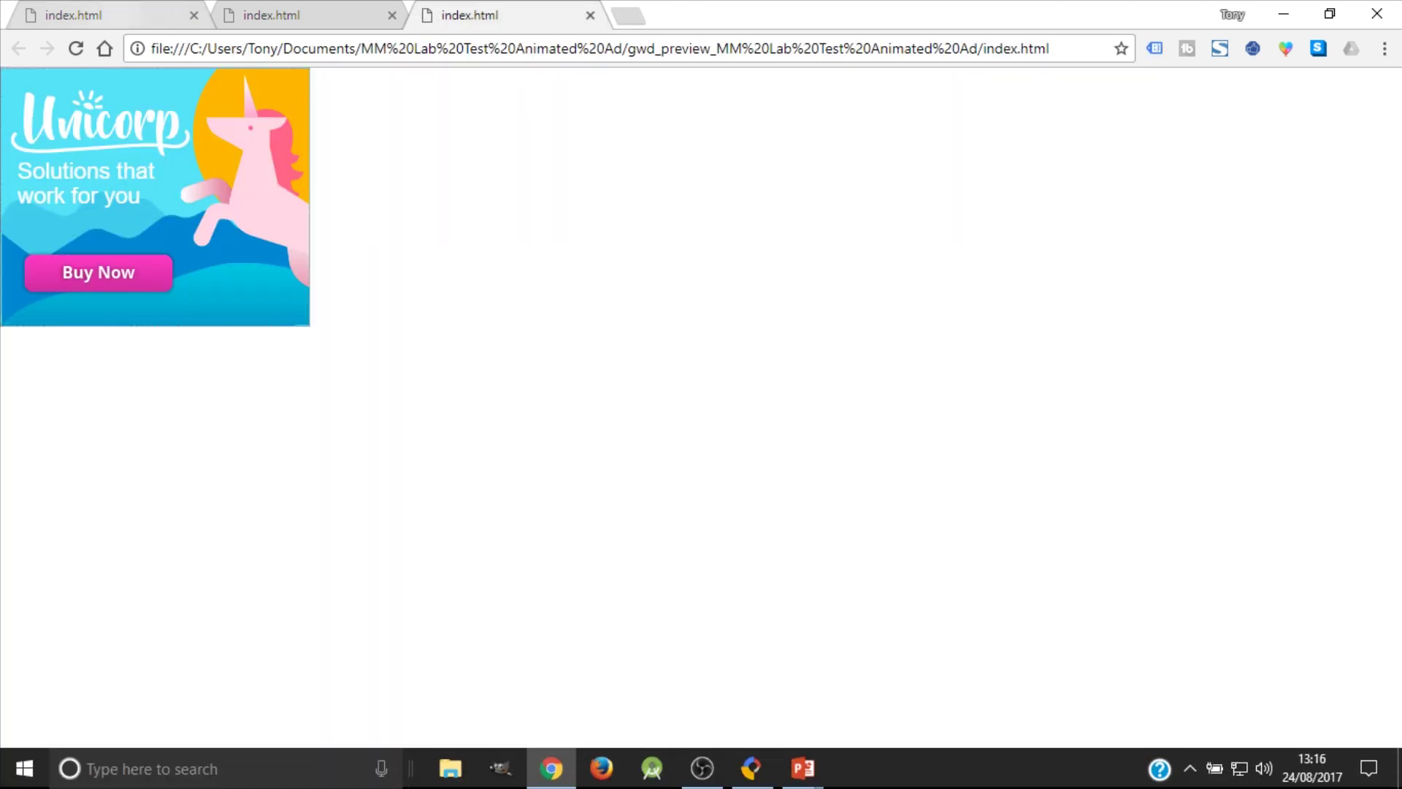
pyautogui.click(76, 48)
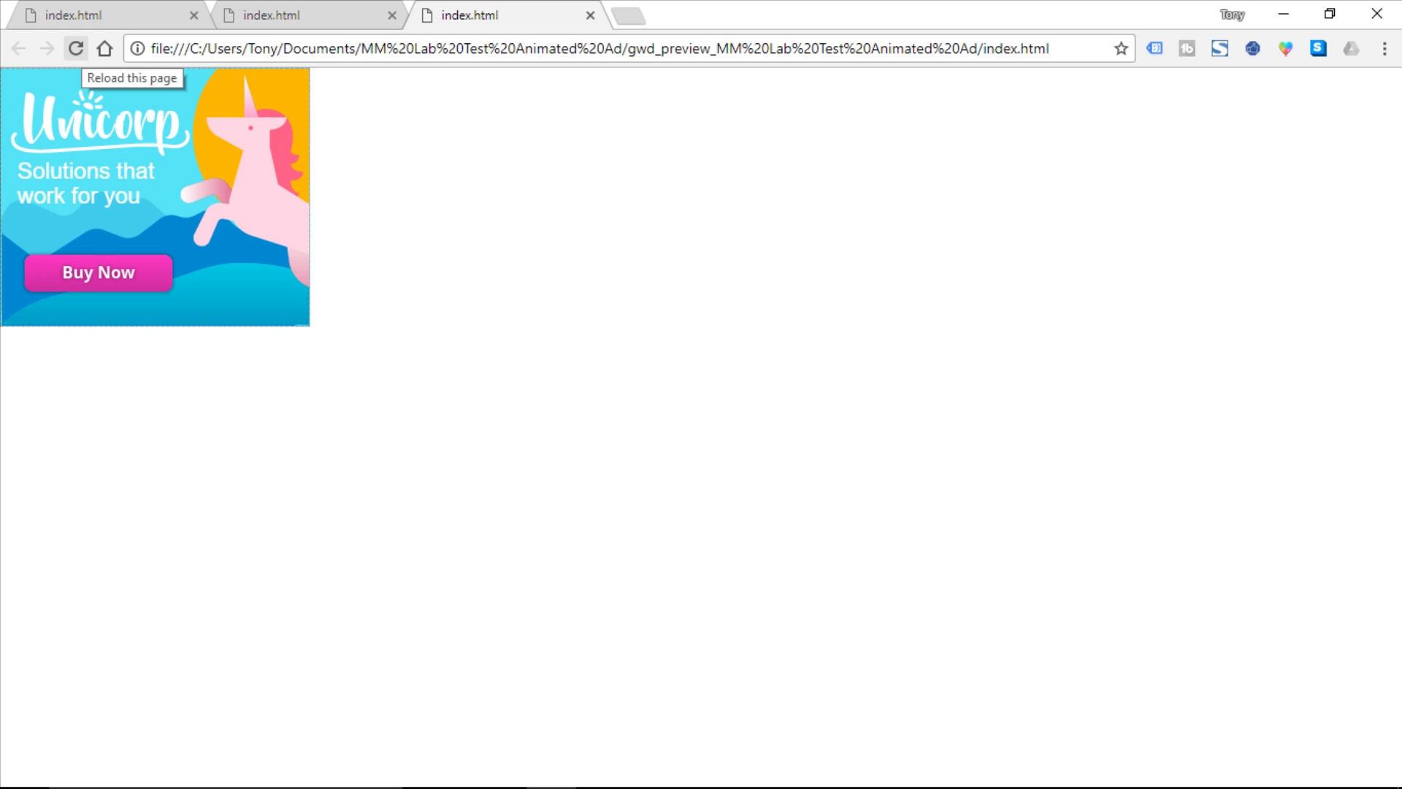
# Switch to the PowerPoint slide show with the example advert to compare it with the banner
pyautogui.press('super+Tab')
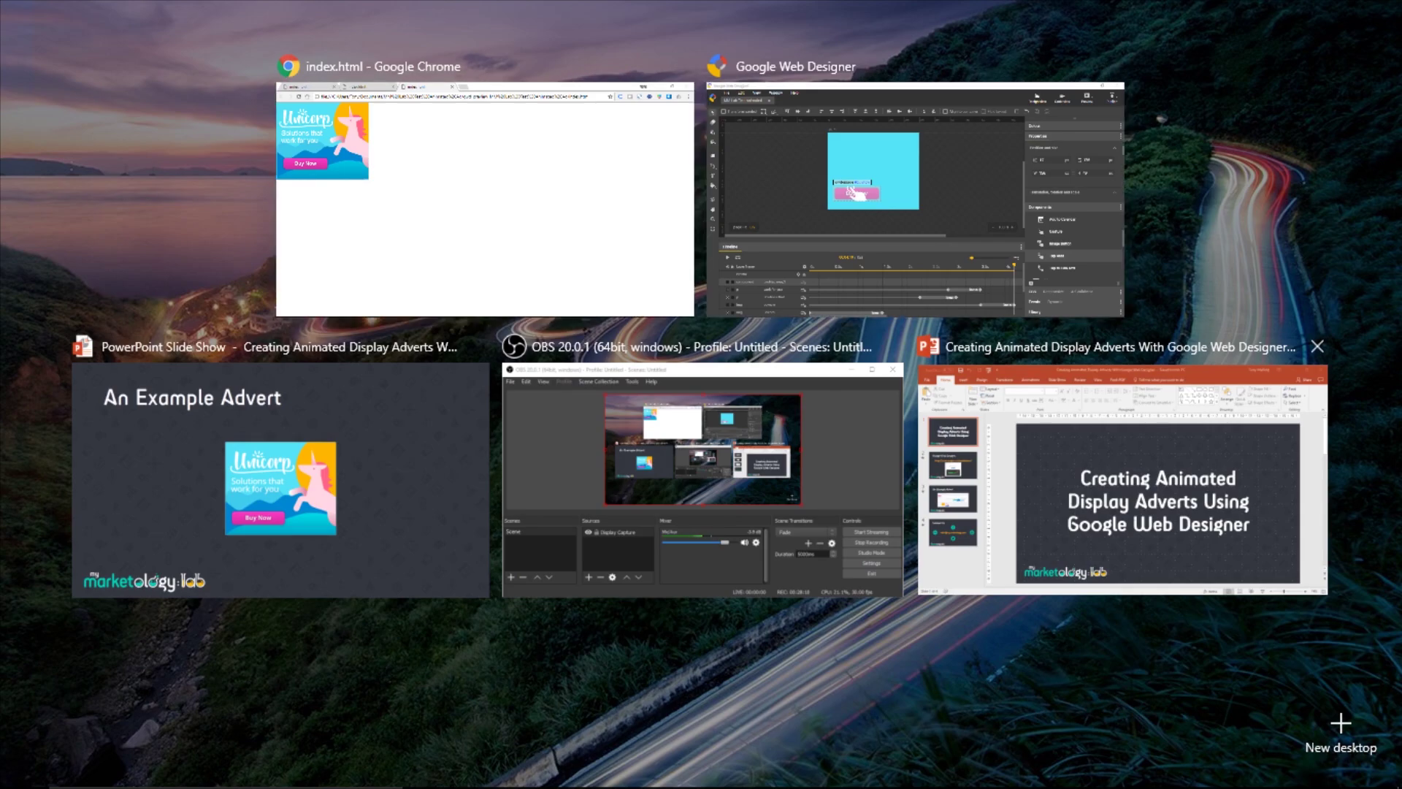
pyautogui.press('Left')
pyautogui.press('Left')
pyautogui.press('Return')
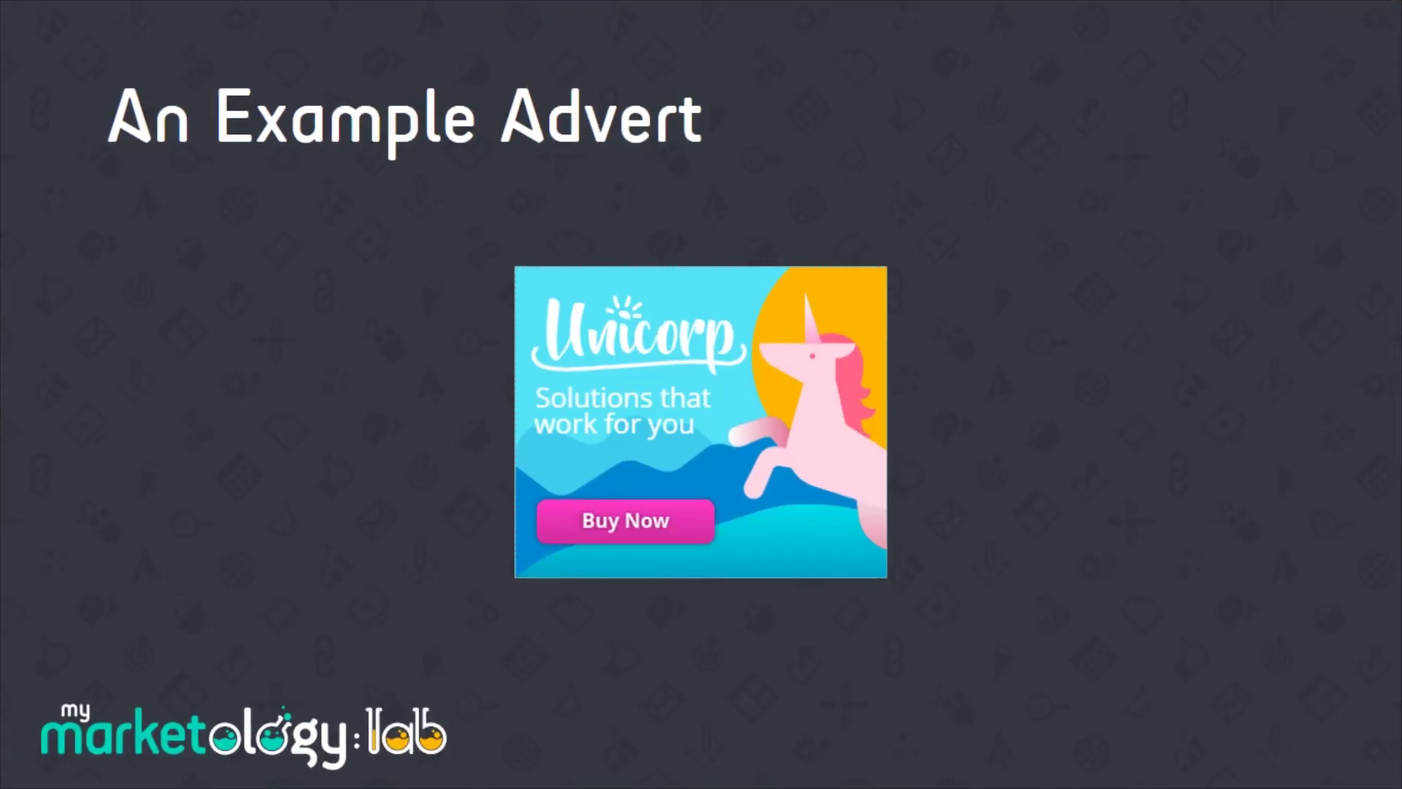